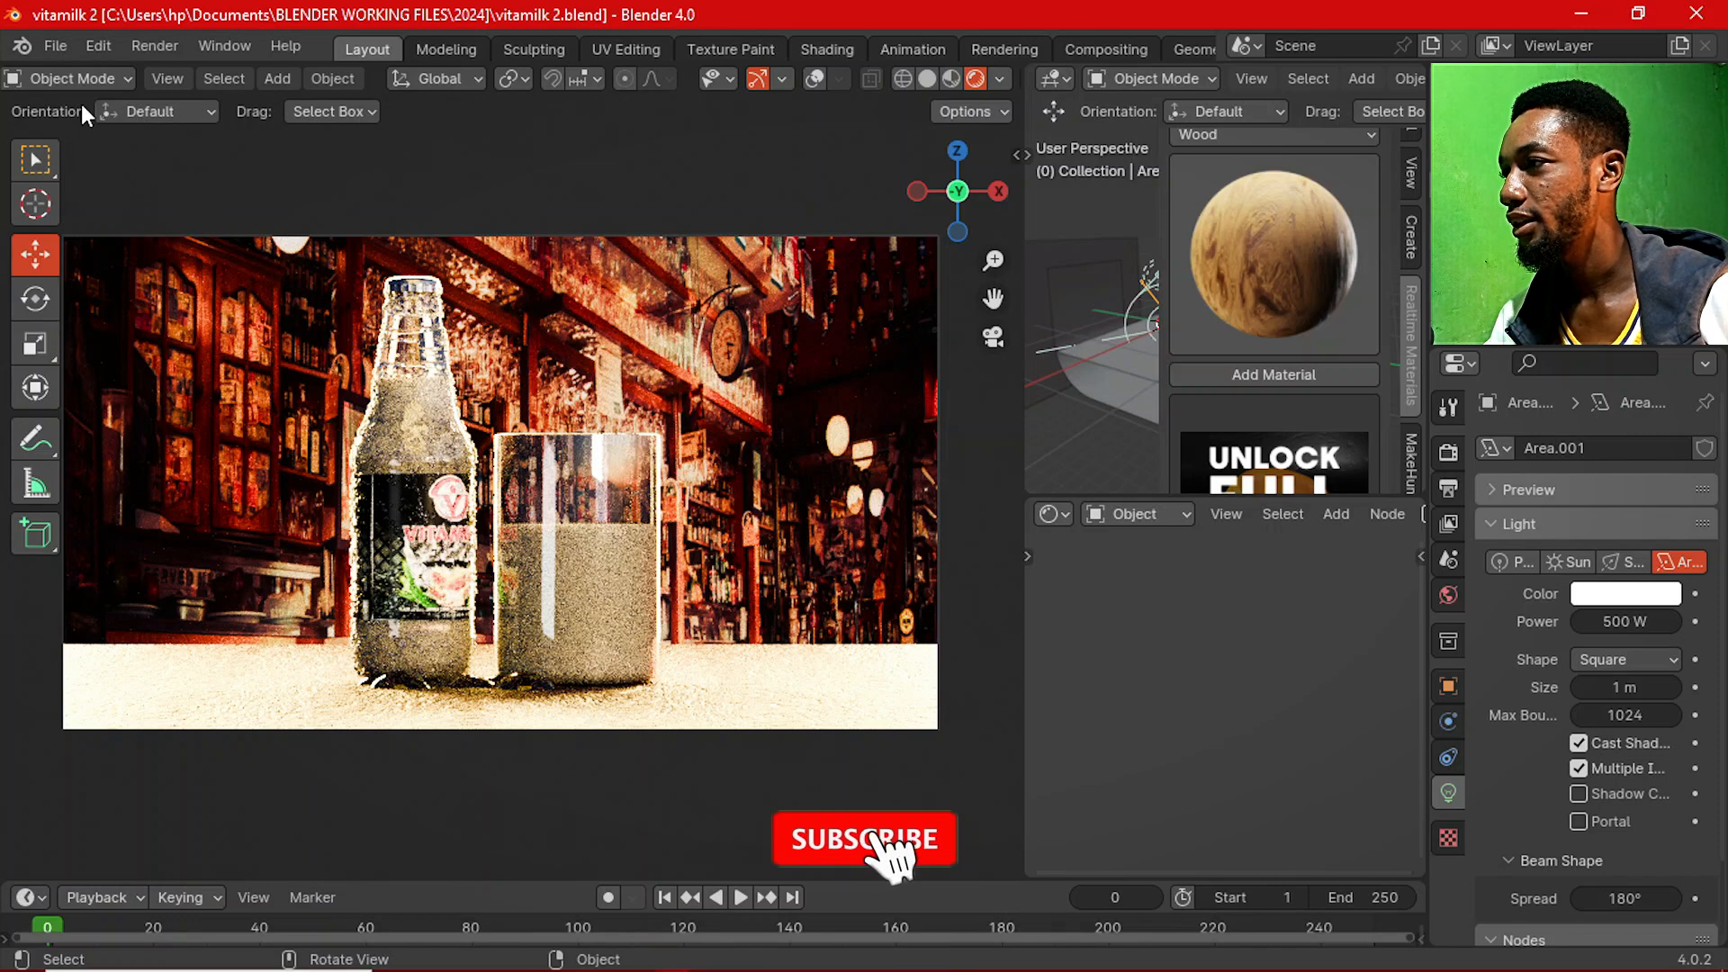
Start a new file with the default cube, camera and light scene.
click(53, 39)
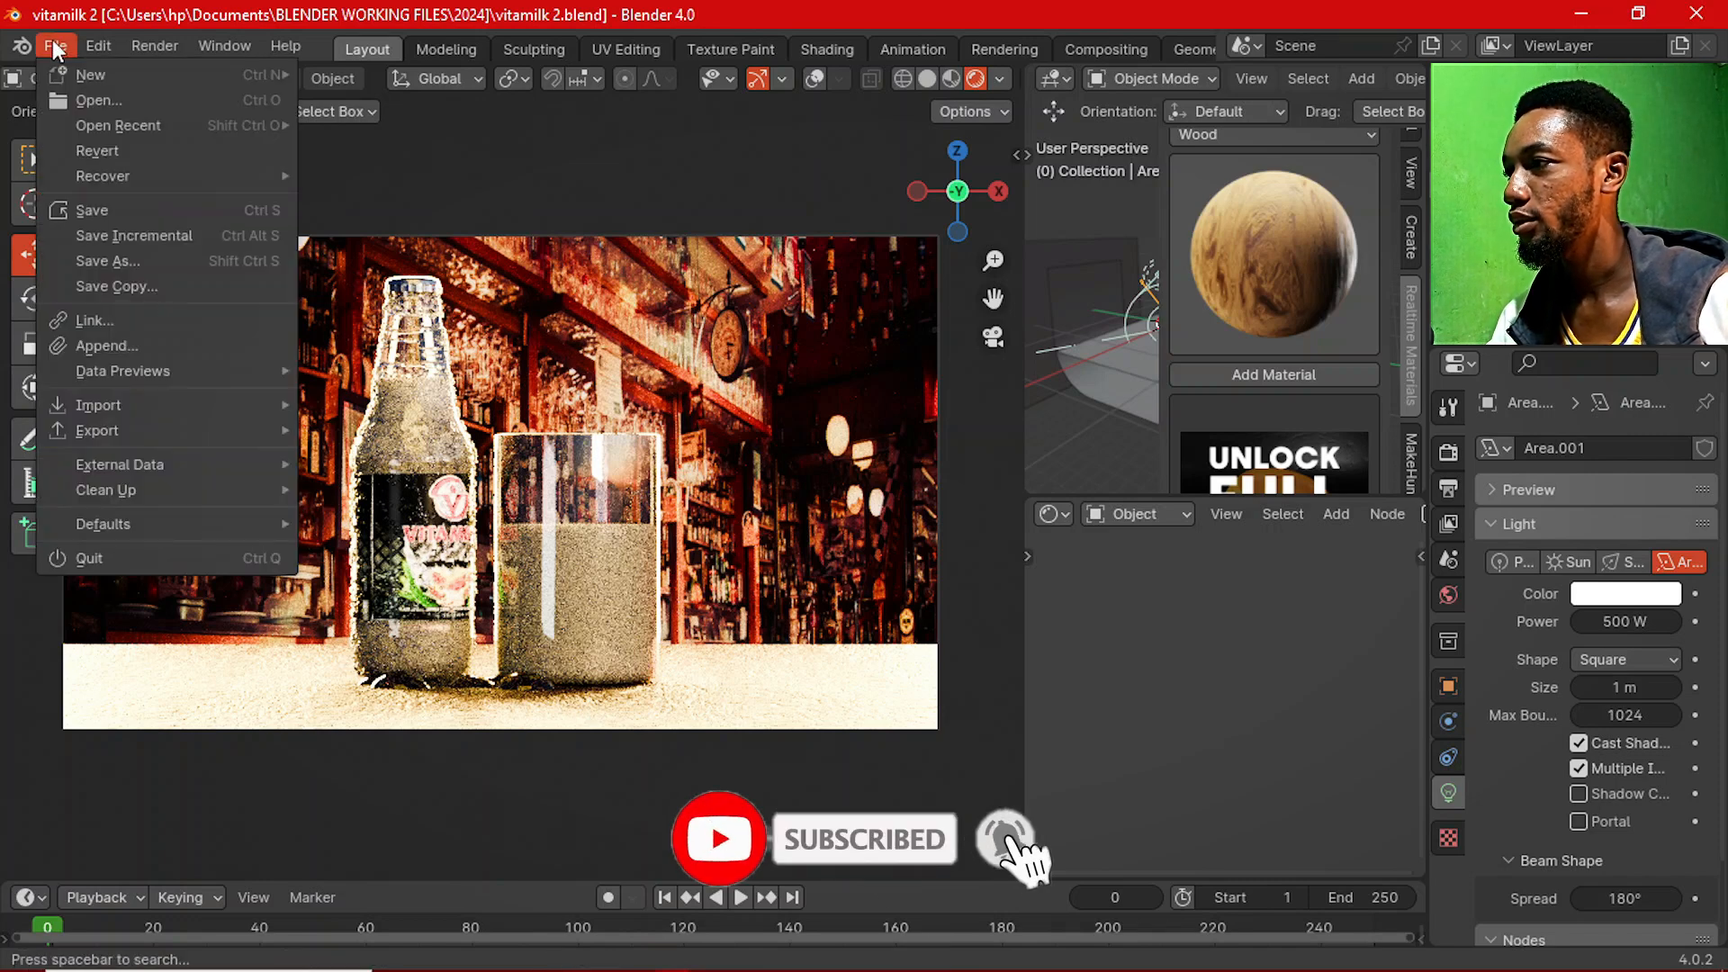
click(56, 44)
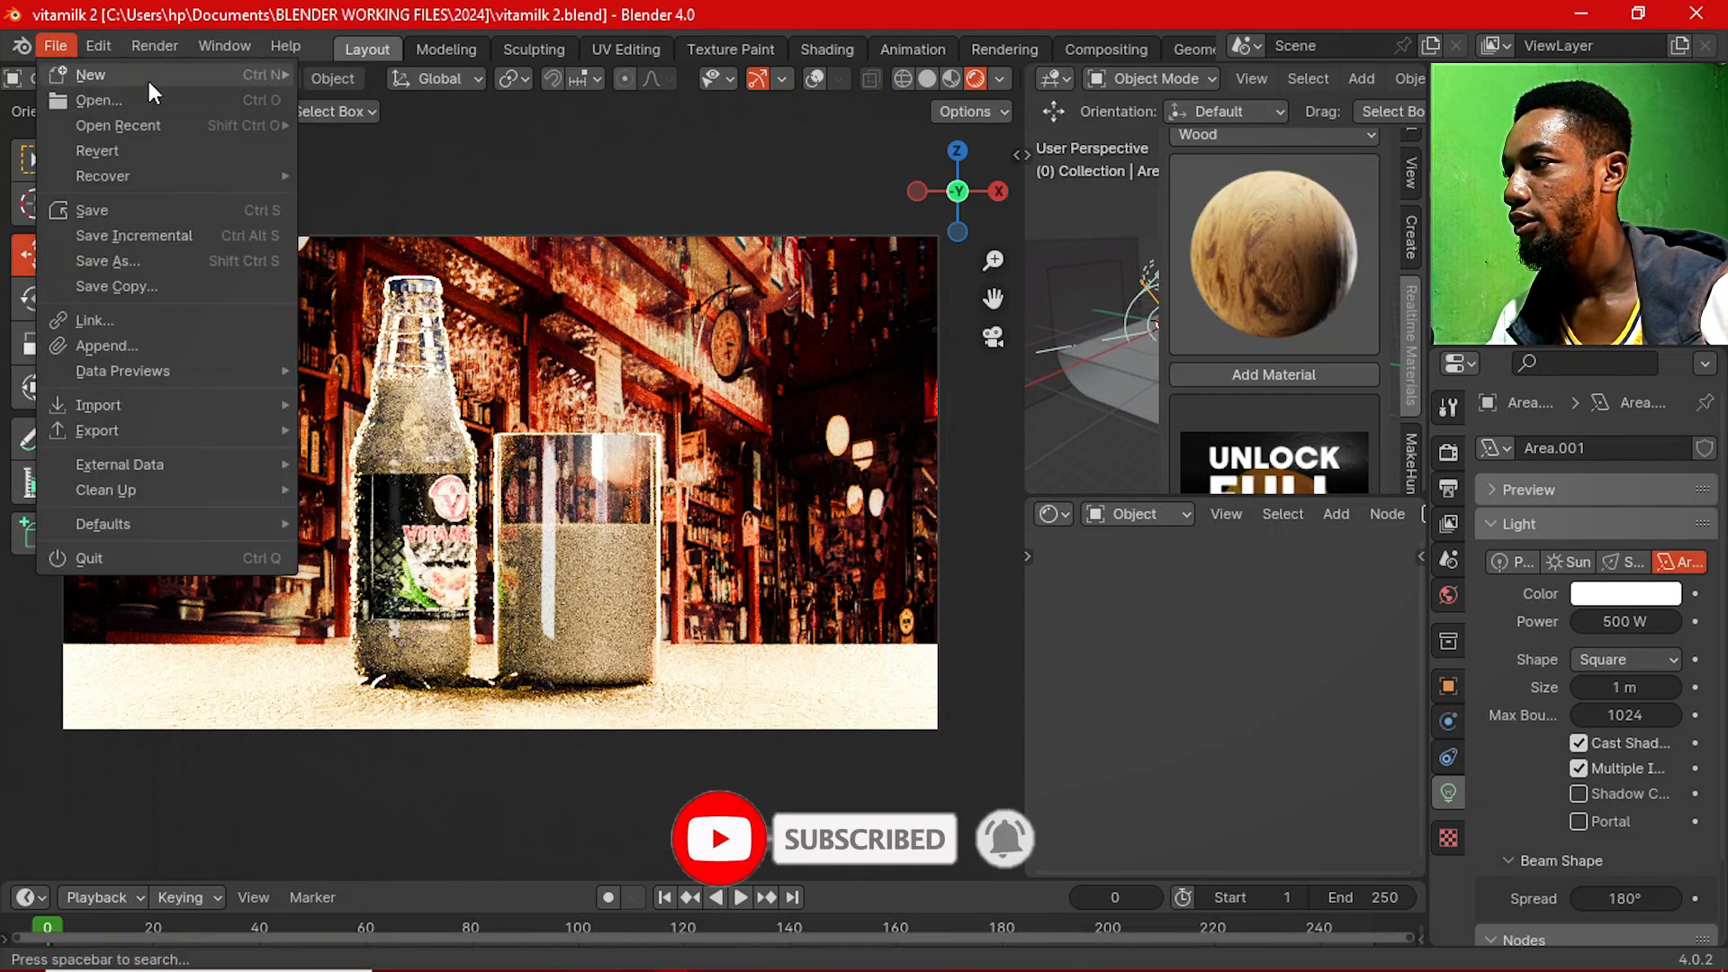
mouse_move(148, 81)
click(426, 74)
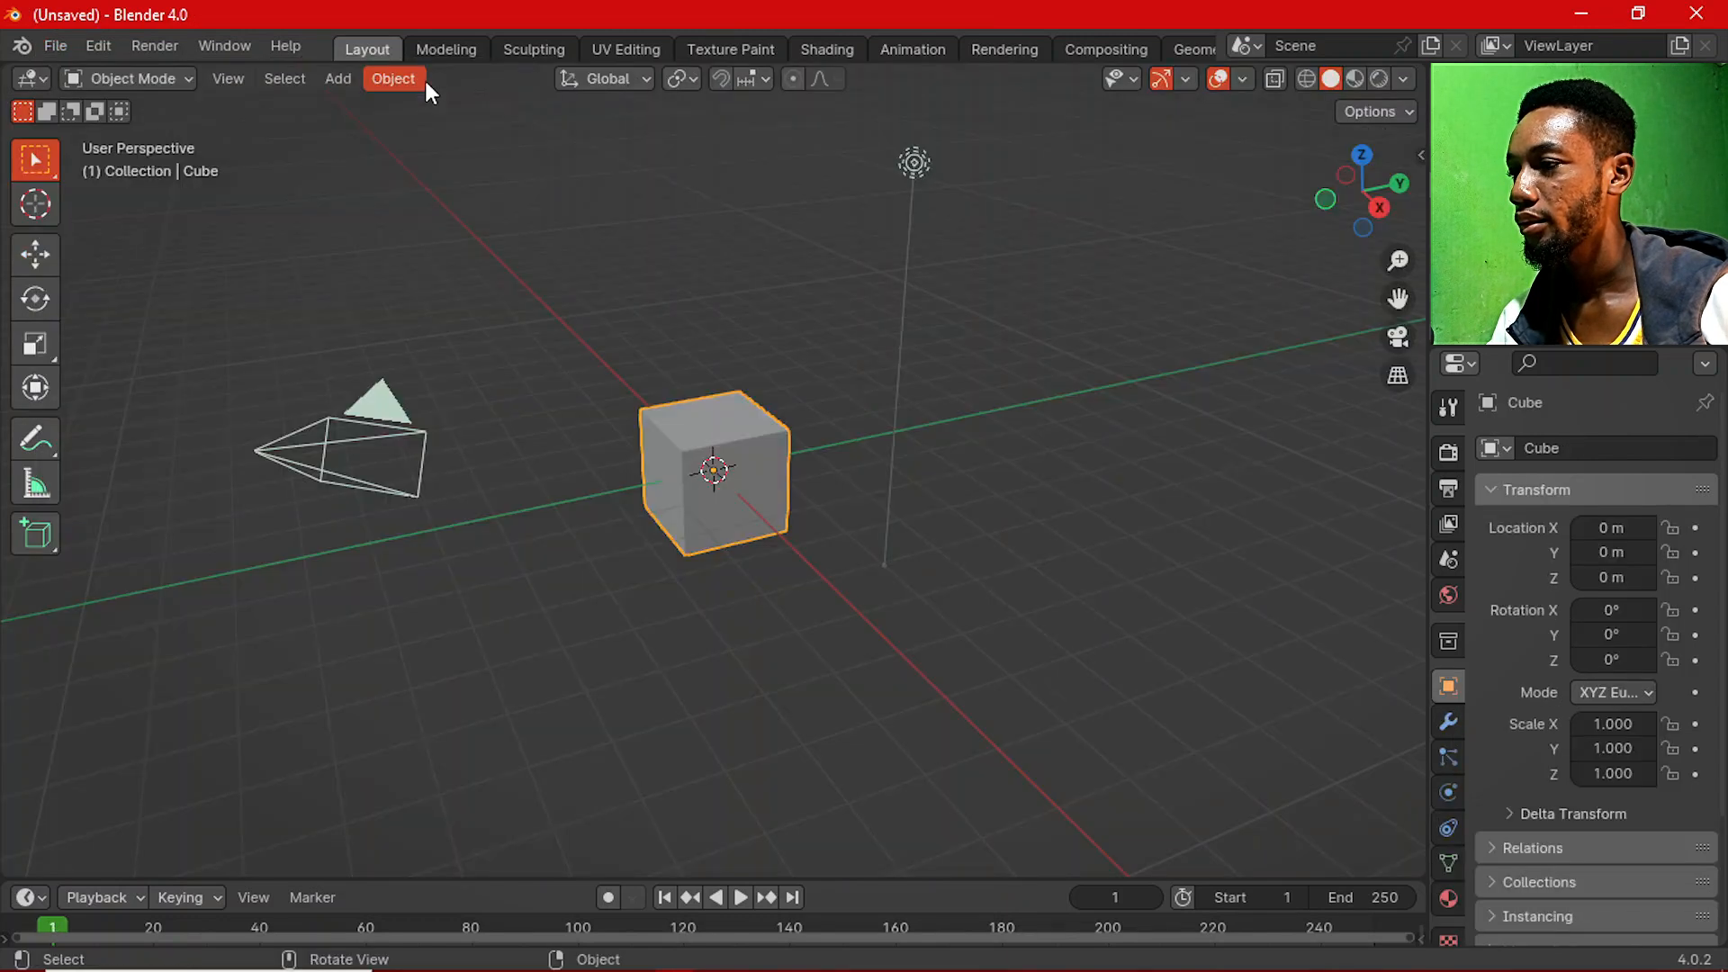
Select the default cube, camera and light together and delete them.
middle_drag(621, 495, 534, 386)
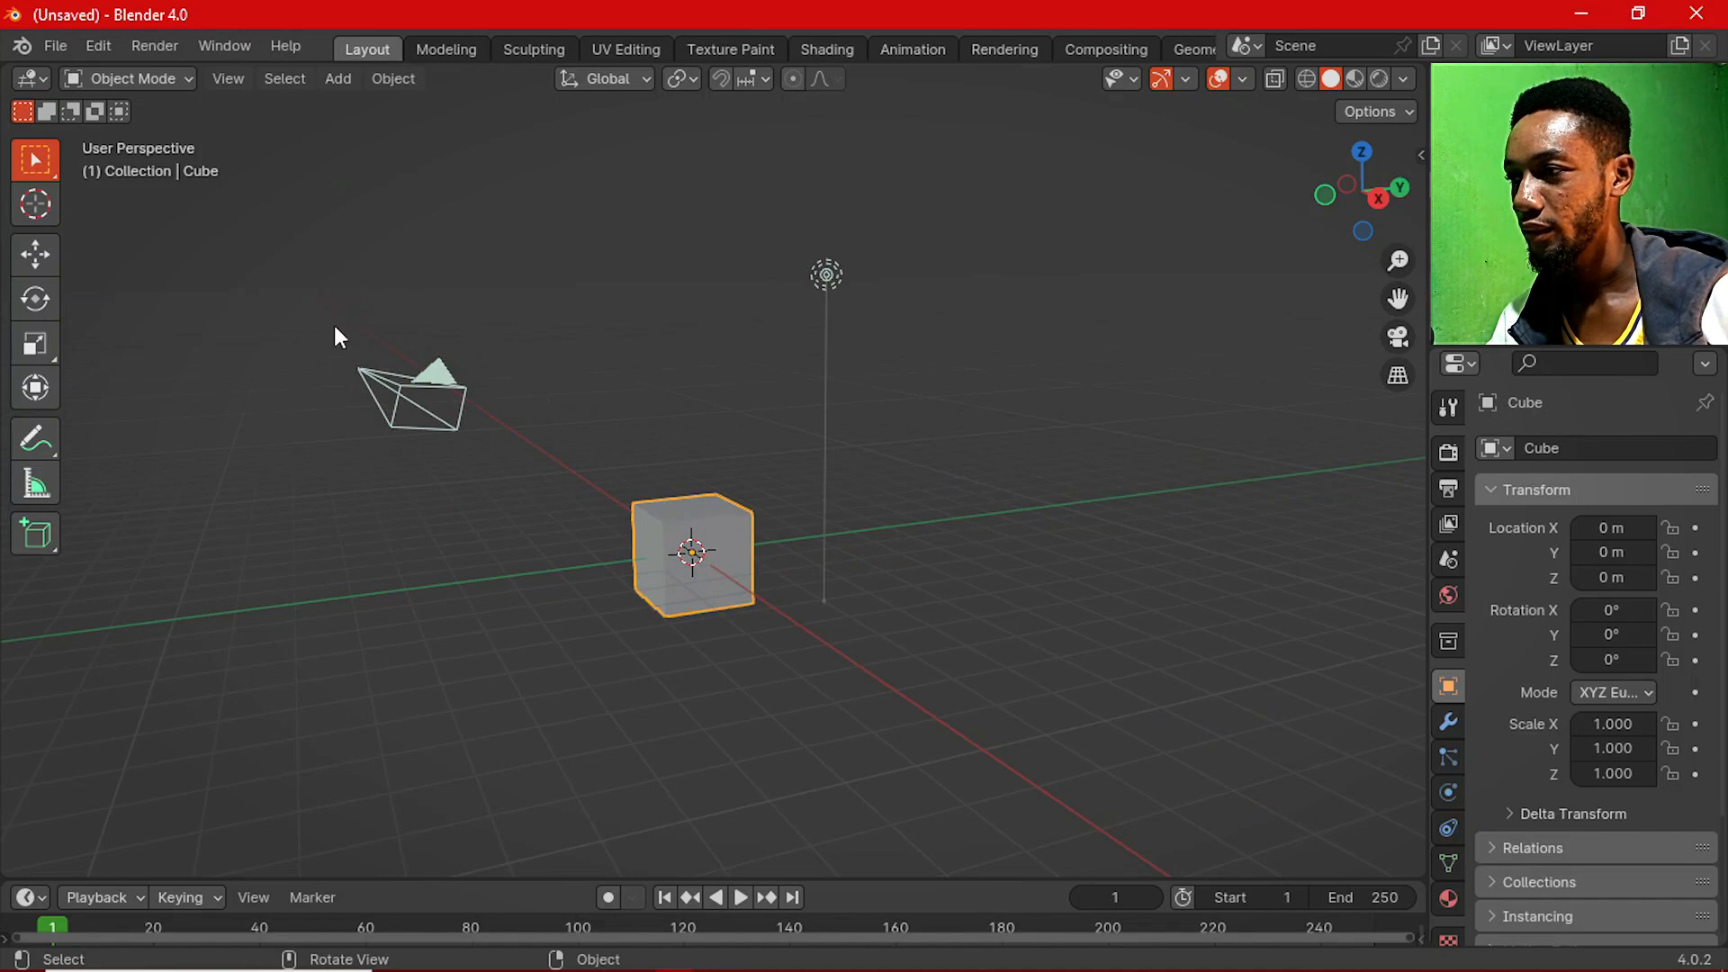
drag(349, 264, 1014, 630)
drag(705, 444, 705, 444)
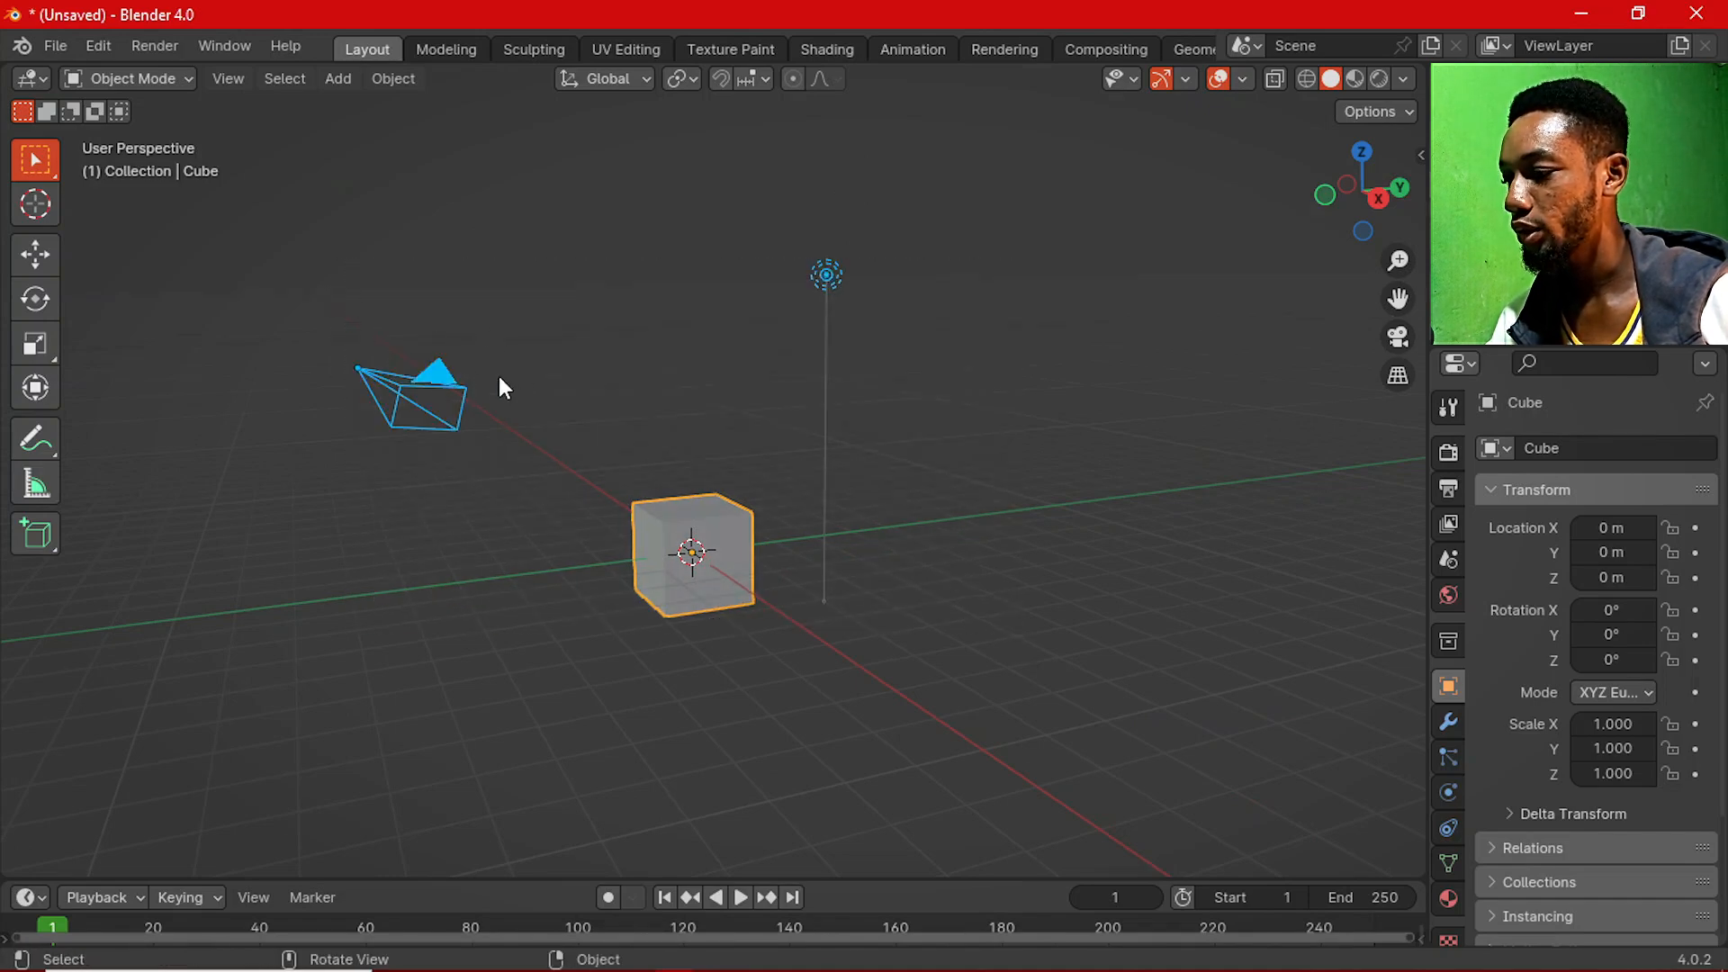
key(x)
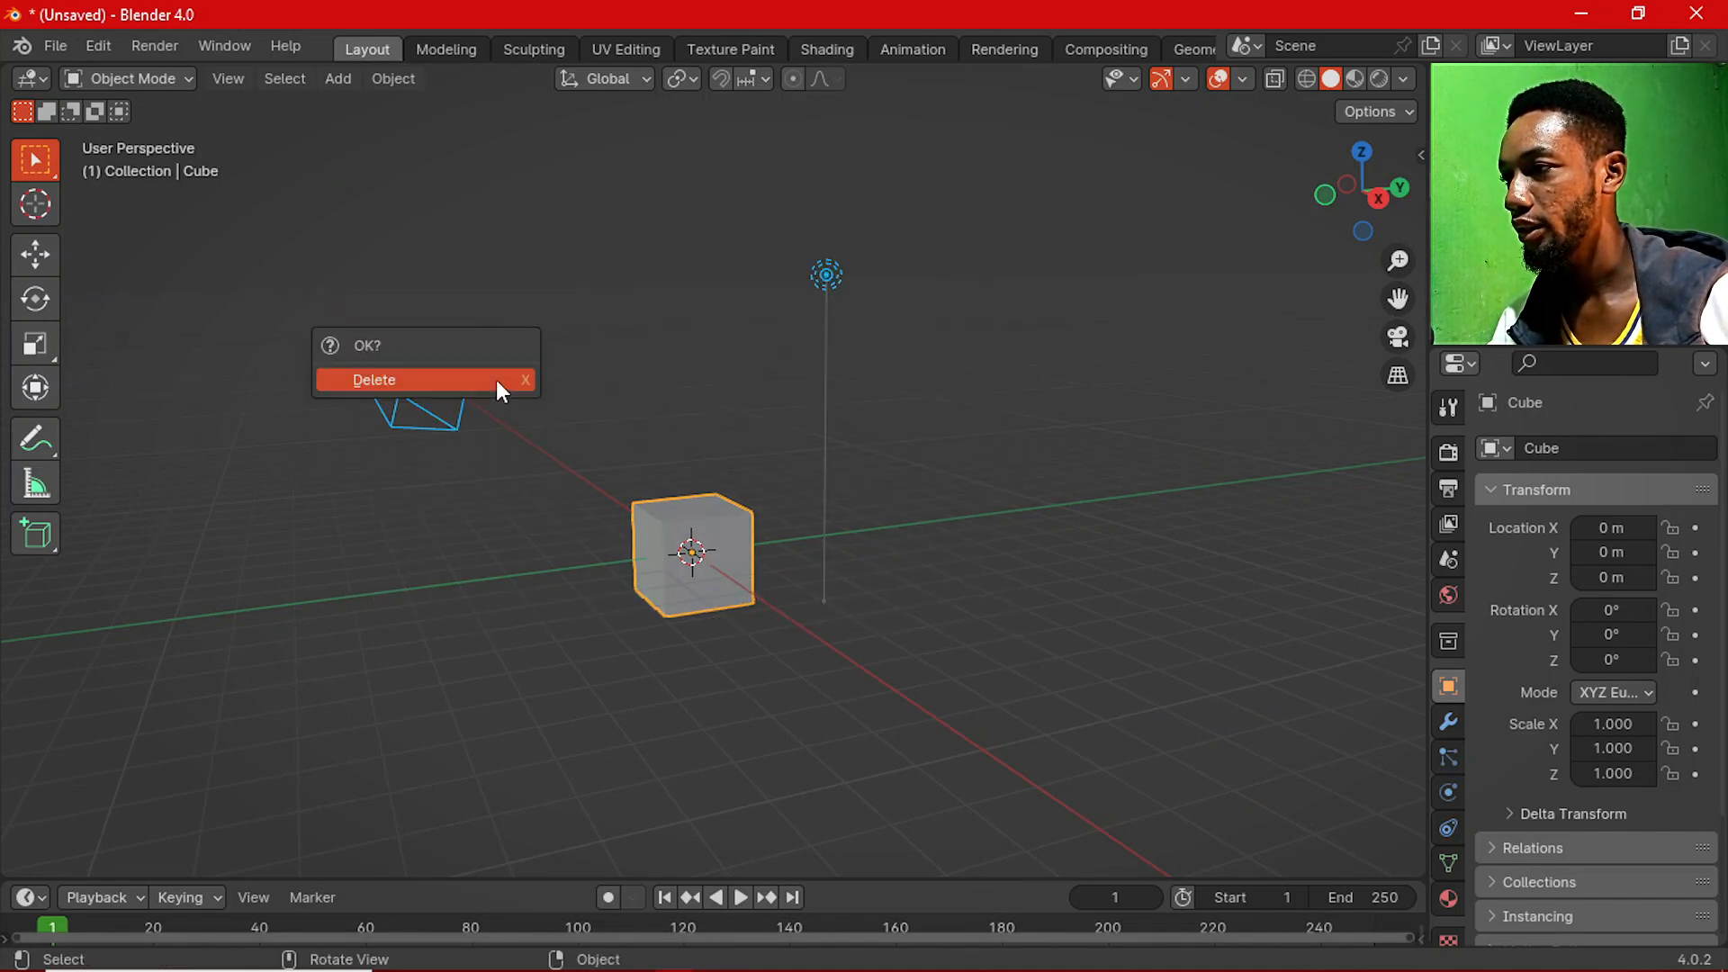
click(500, 391)
Switch the viewport to the front orthographic view around the world origin.
key(grave)
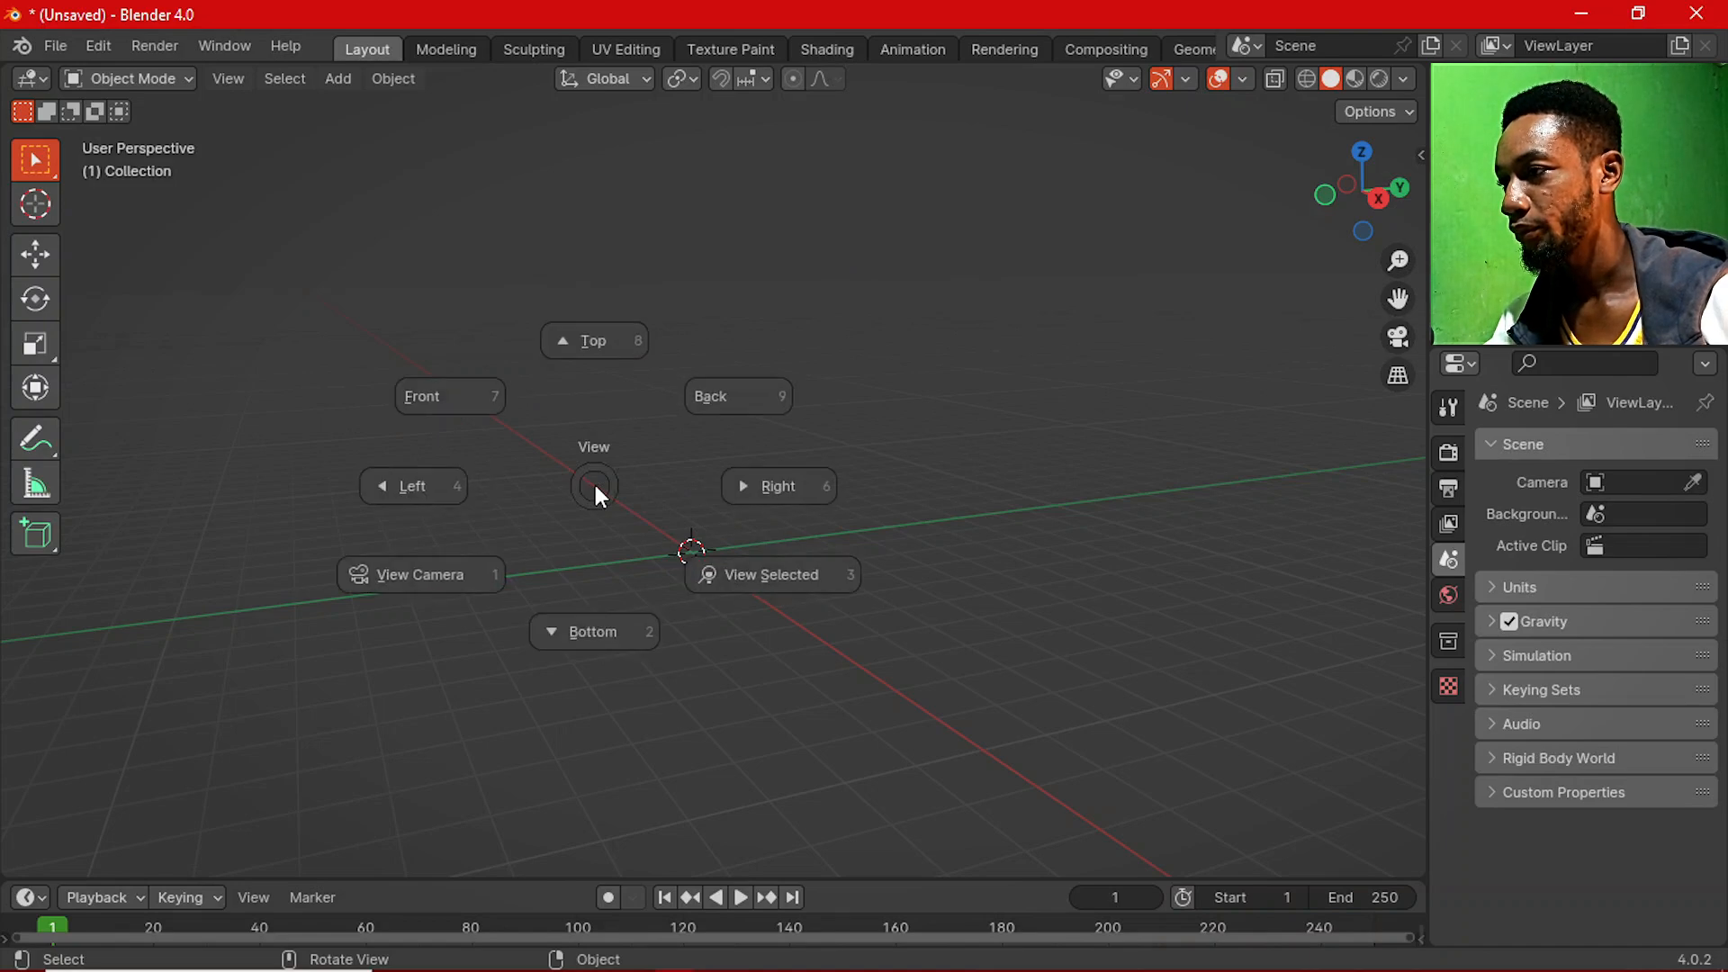
click(500, 423)
scroll(748, 540, up, 3)
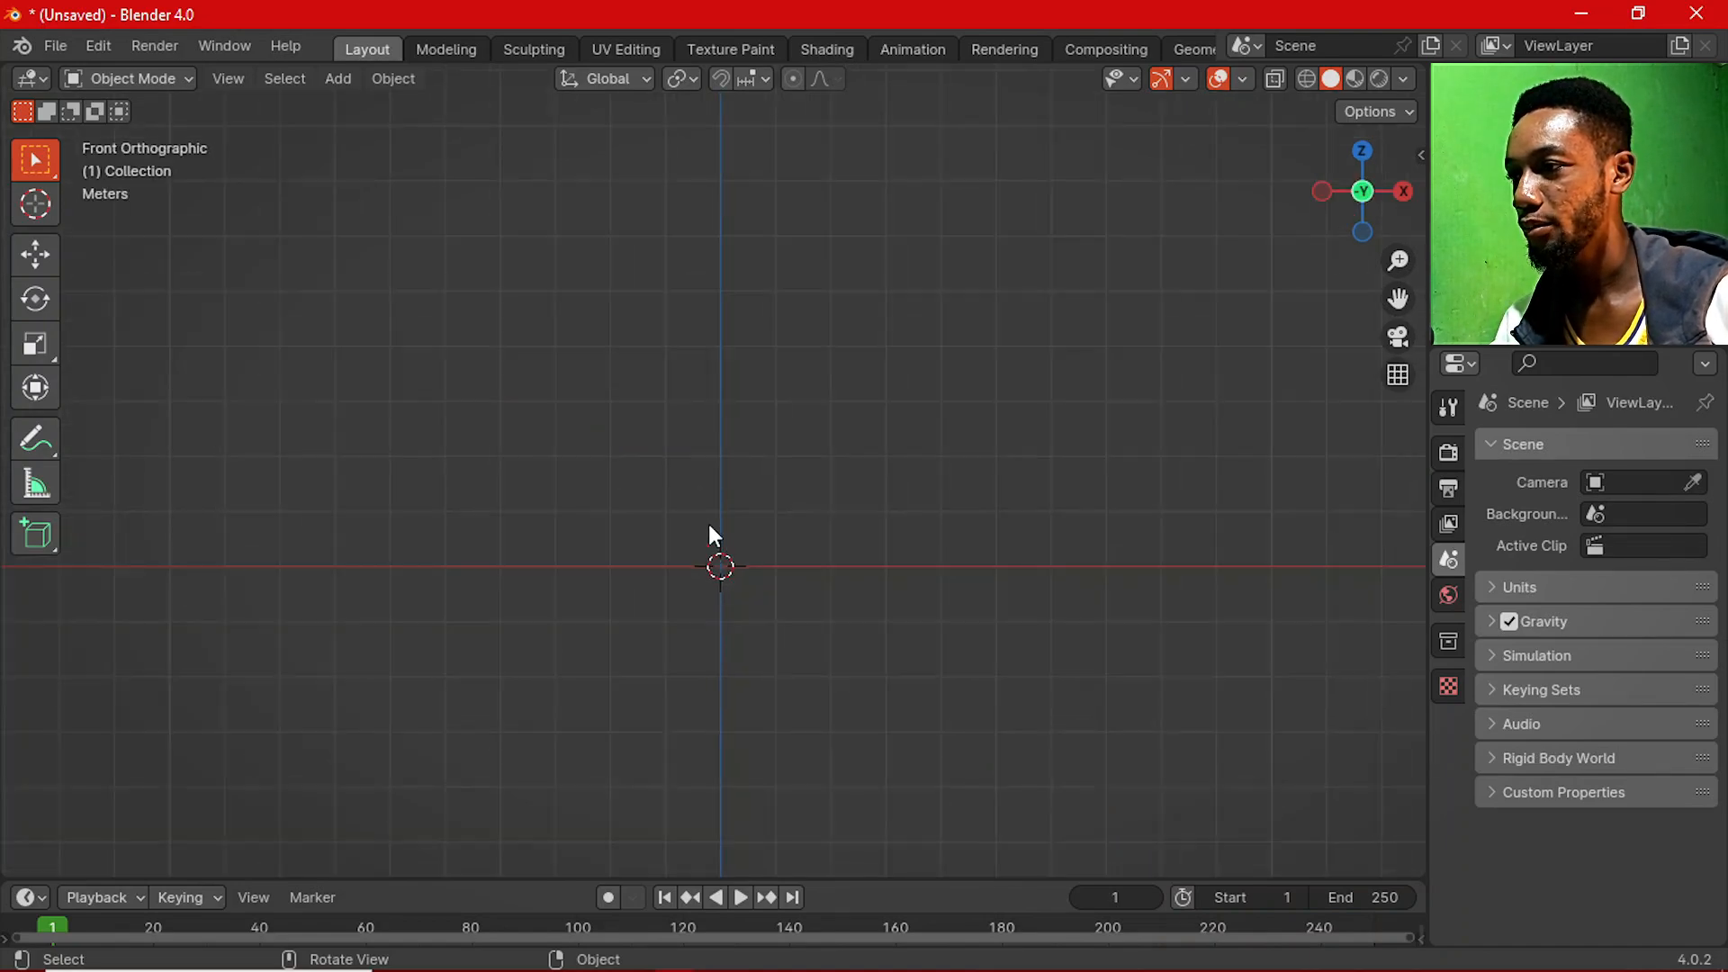
shift+middle_drag(773, 511, 771, 501)
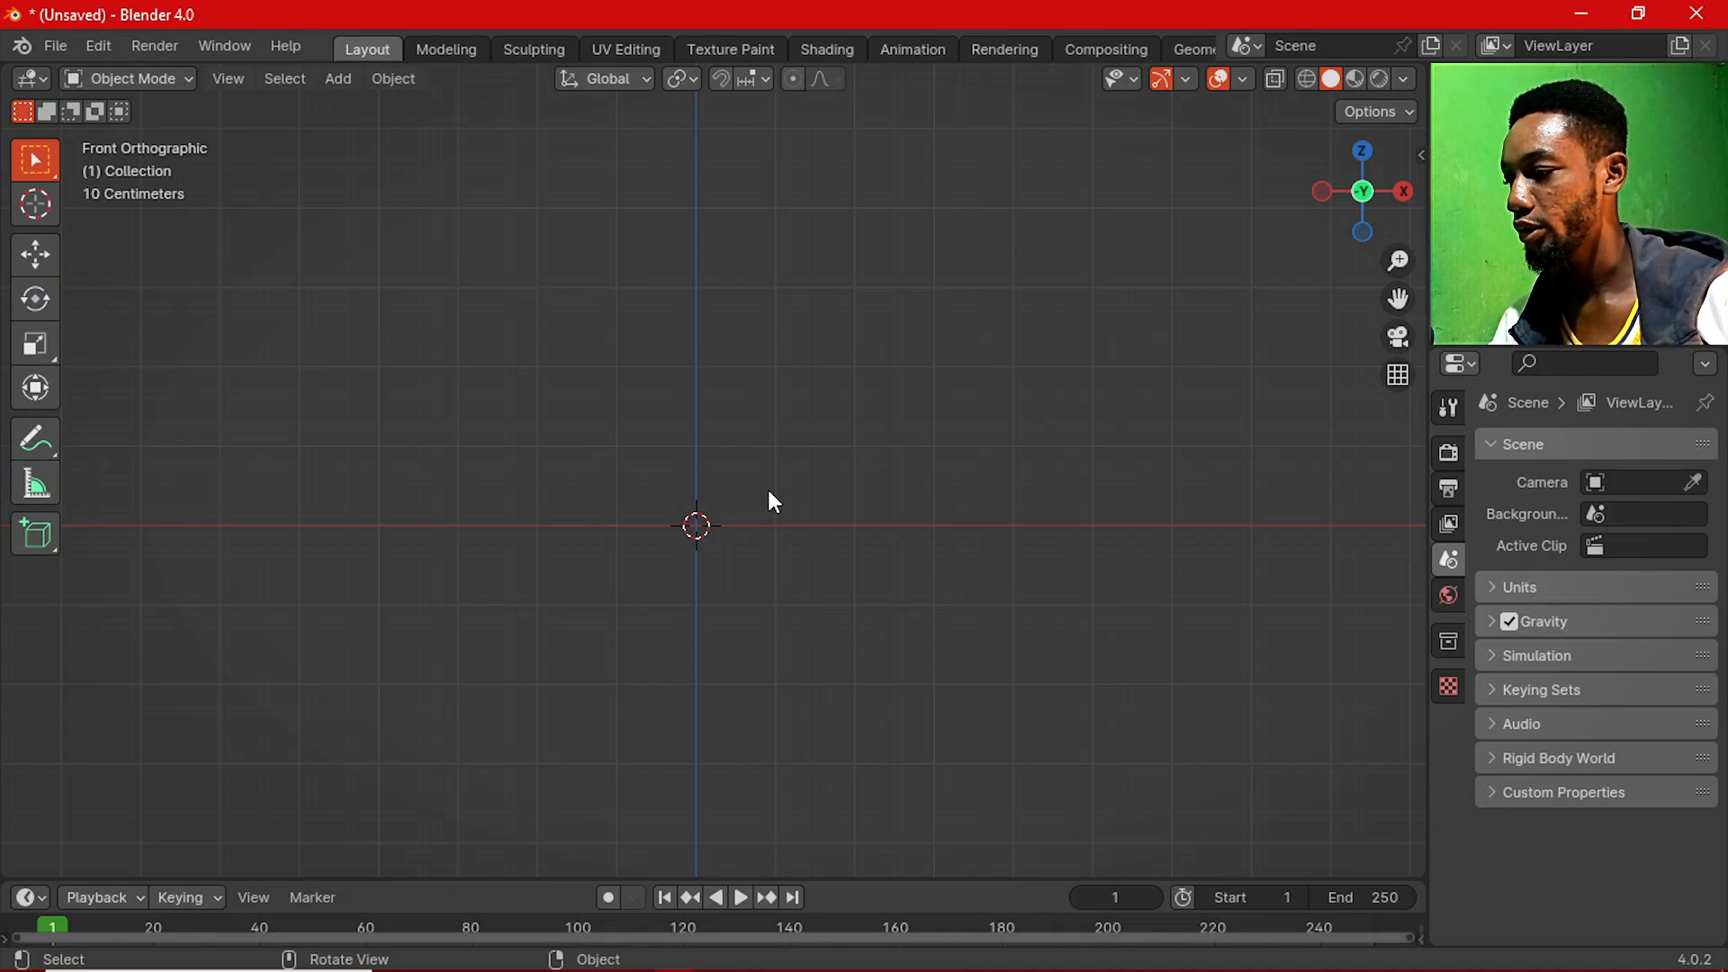
Add the Vitamilk bottle picture from Downloads as a reference image aligned to the view.
key(shift+a)
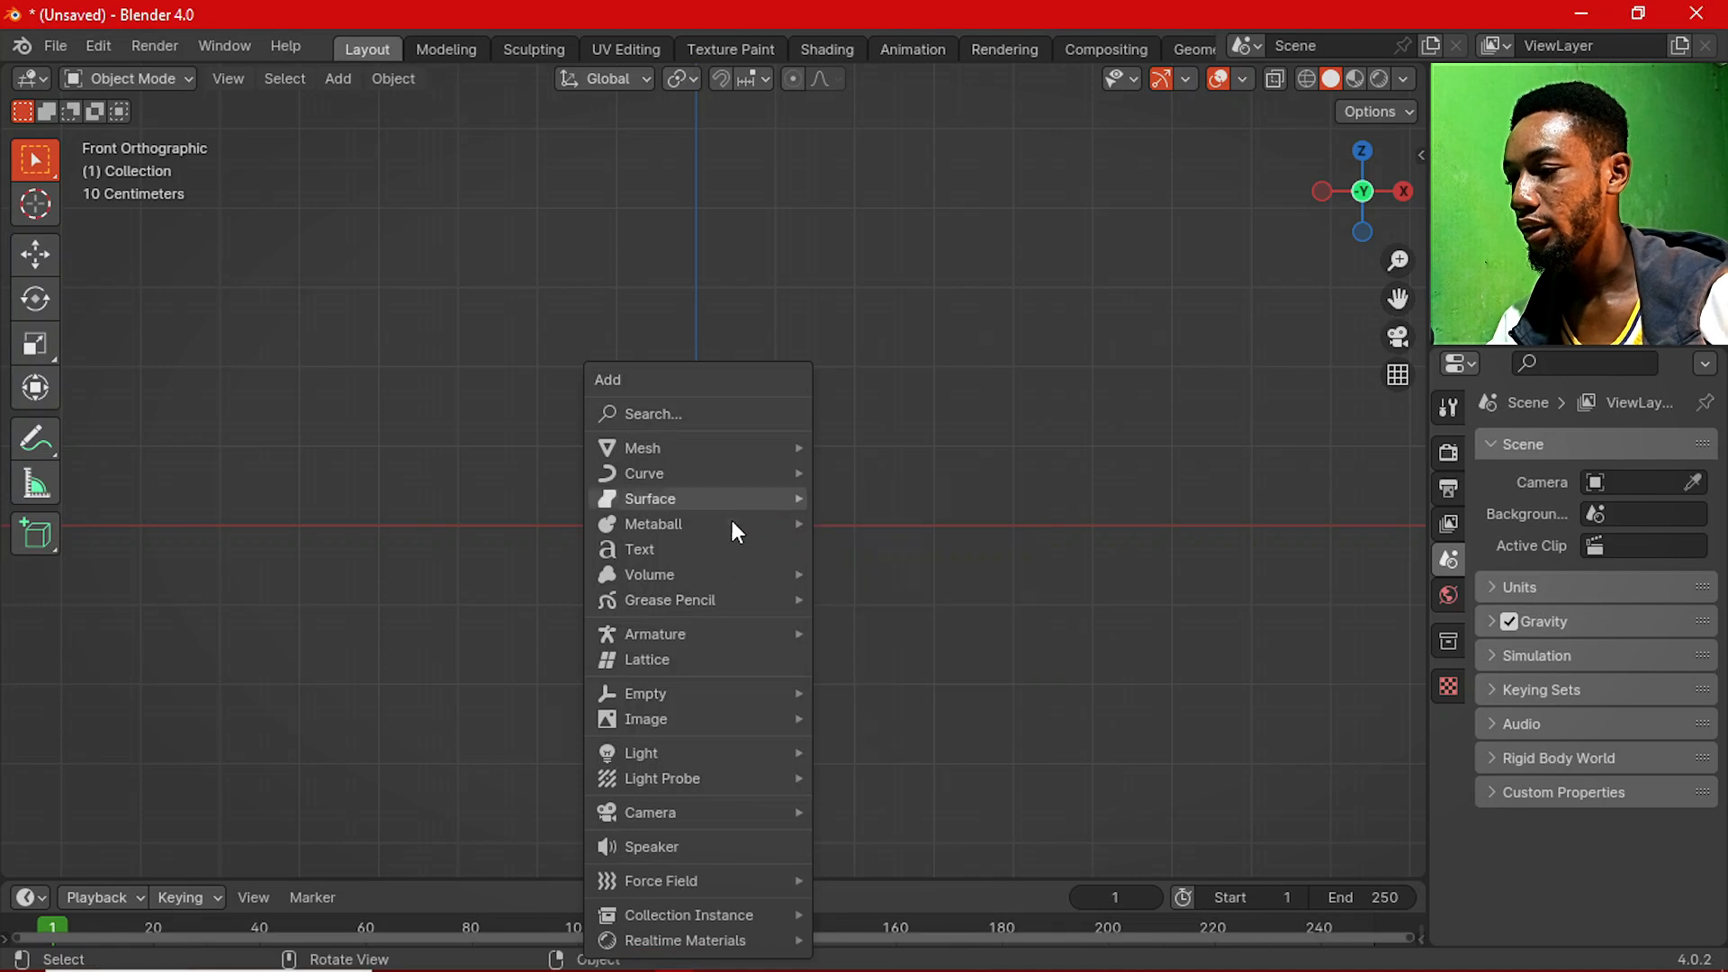
mouse_move(705, 731)
click(970, 717)
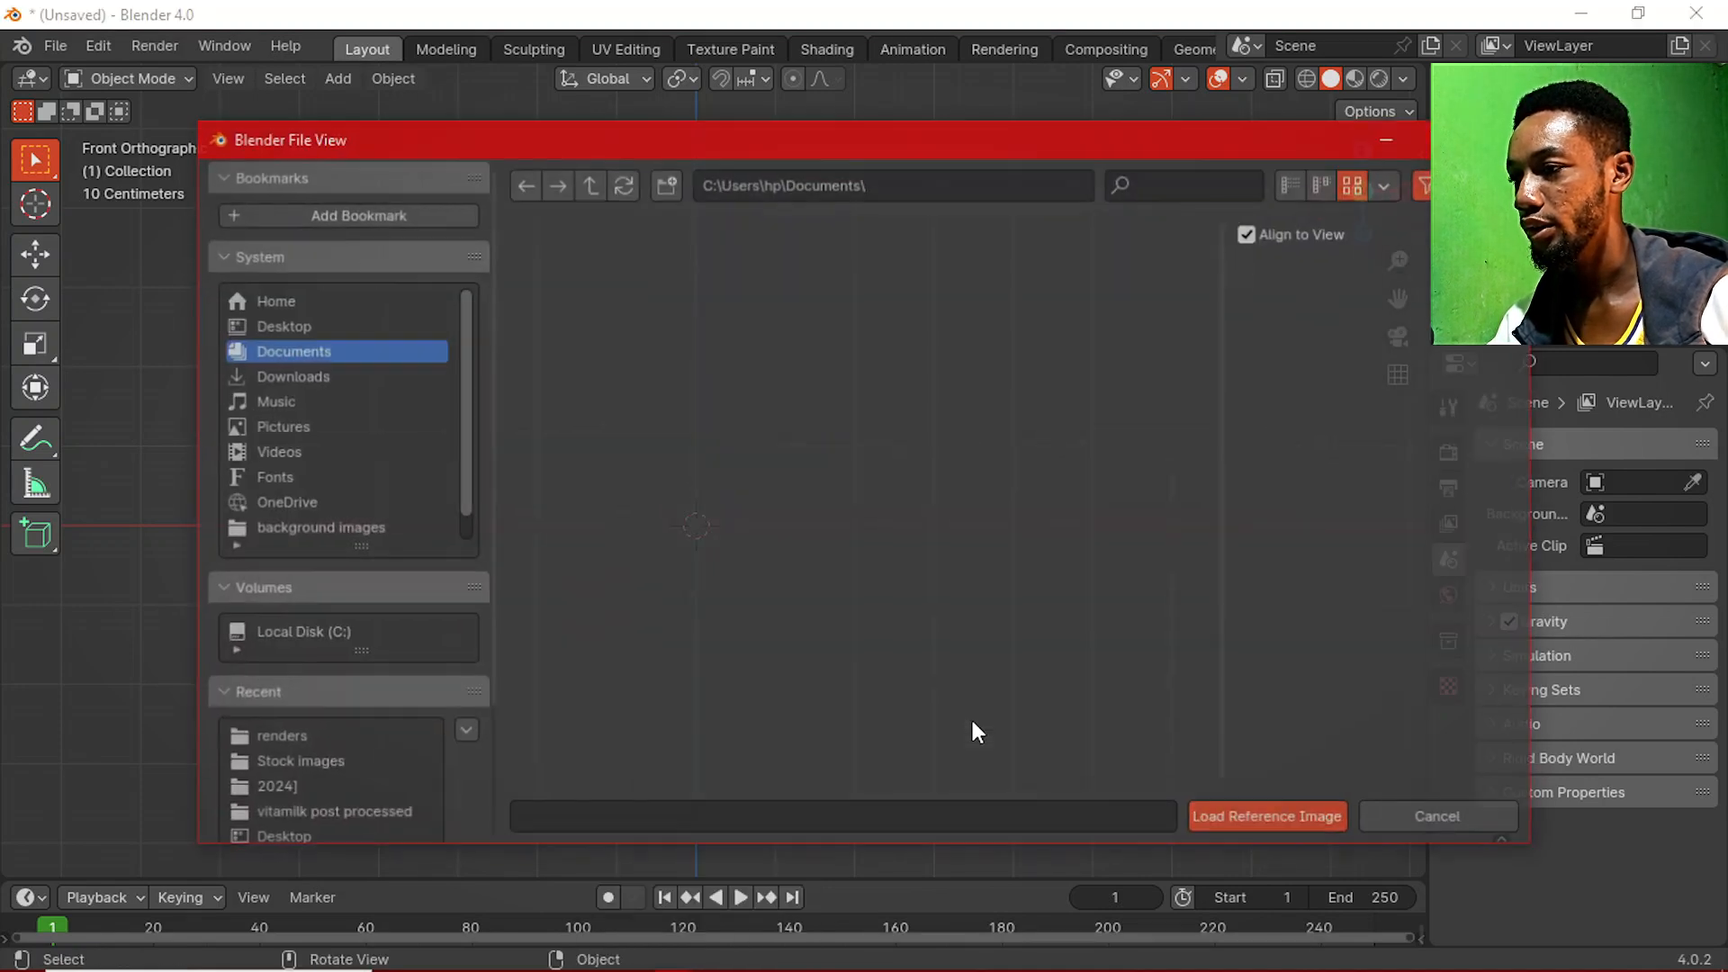
click(307, 329)
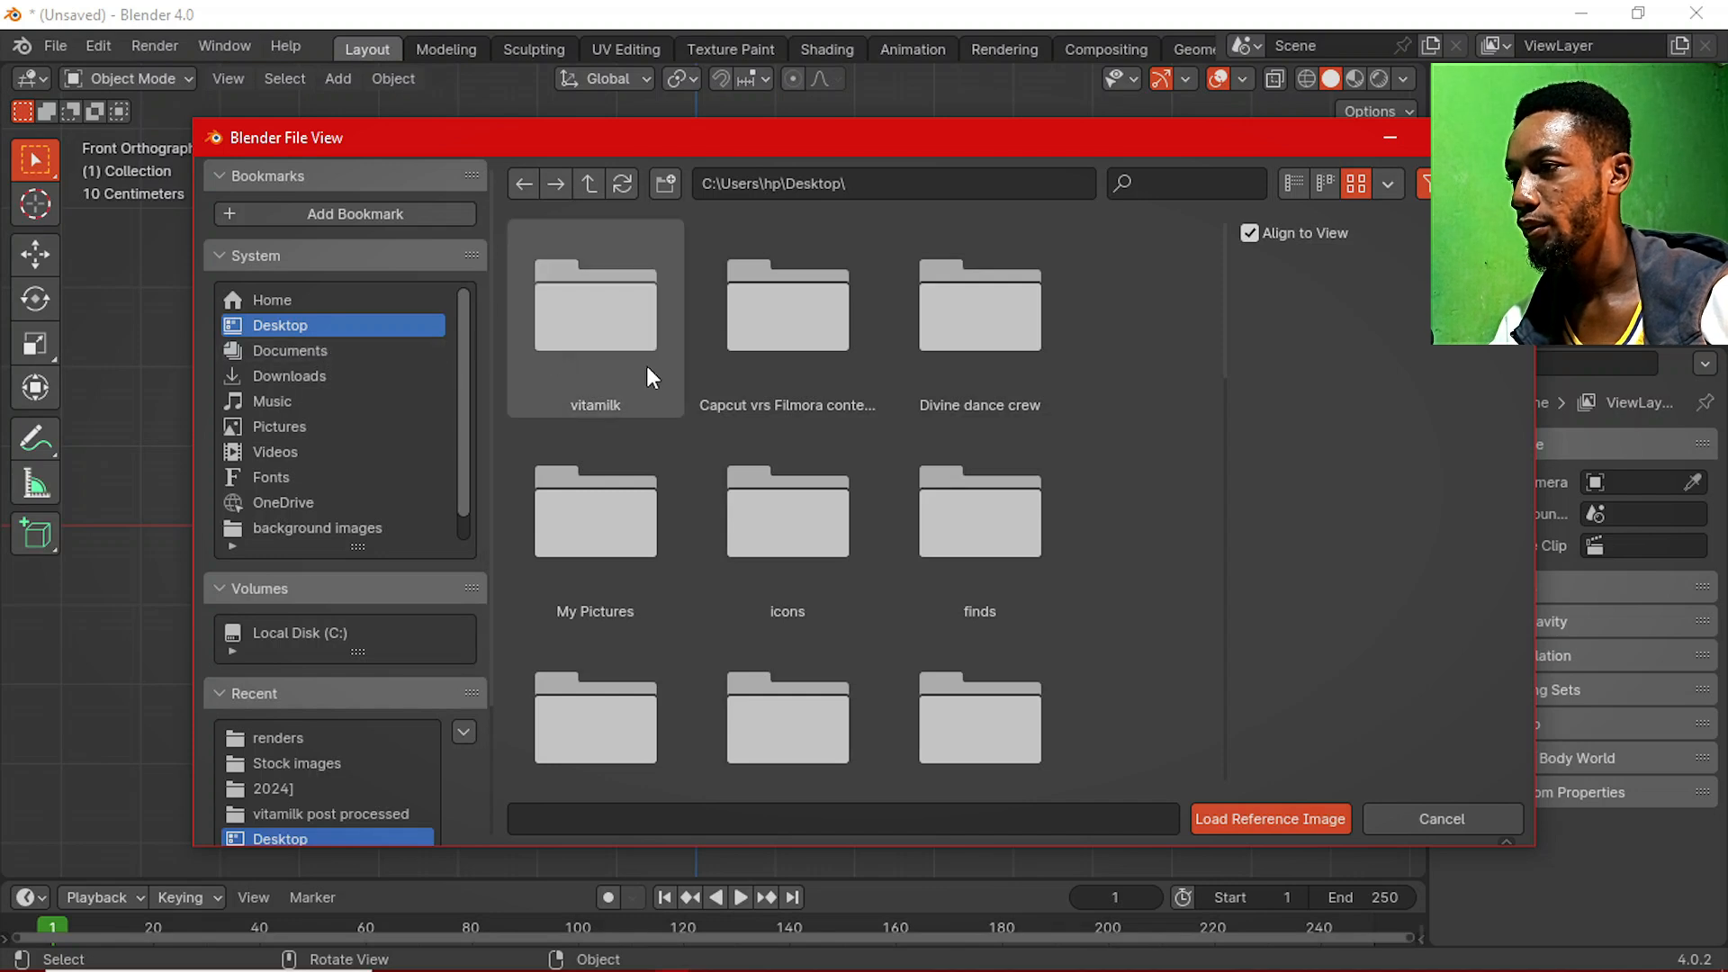
scroll(685, 387, down, 3)
scroll(766, 424, down, 4)
scroll(786, 473, up, 2)
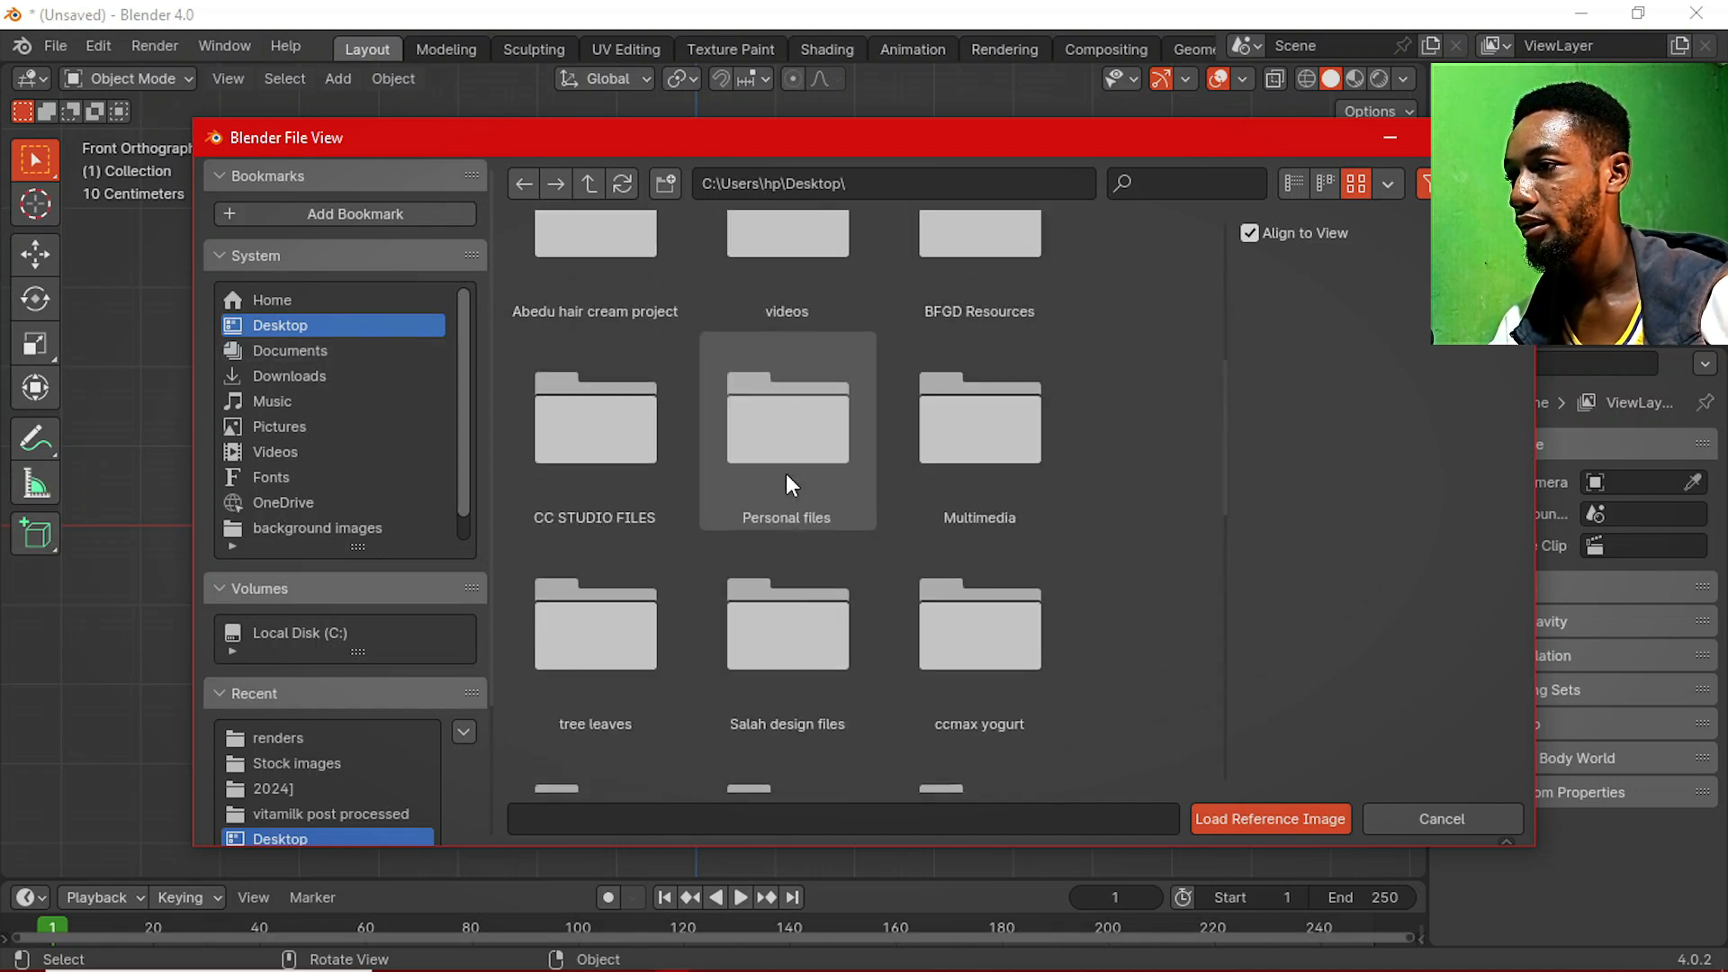
click(344, 375)
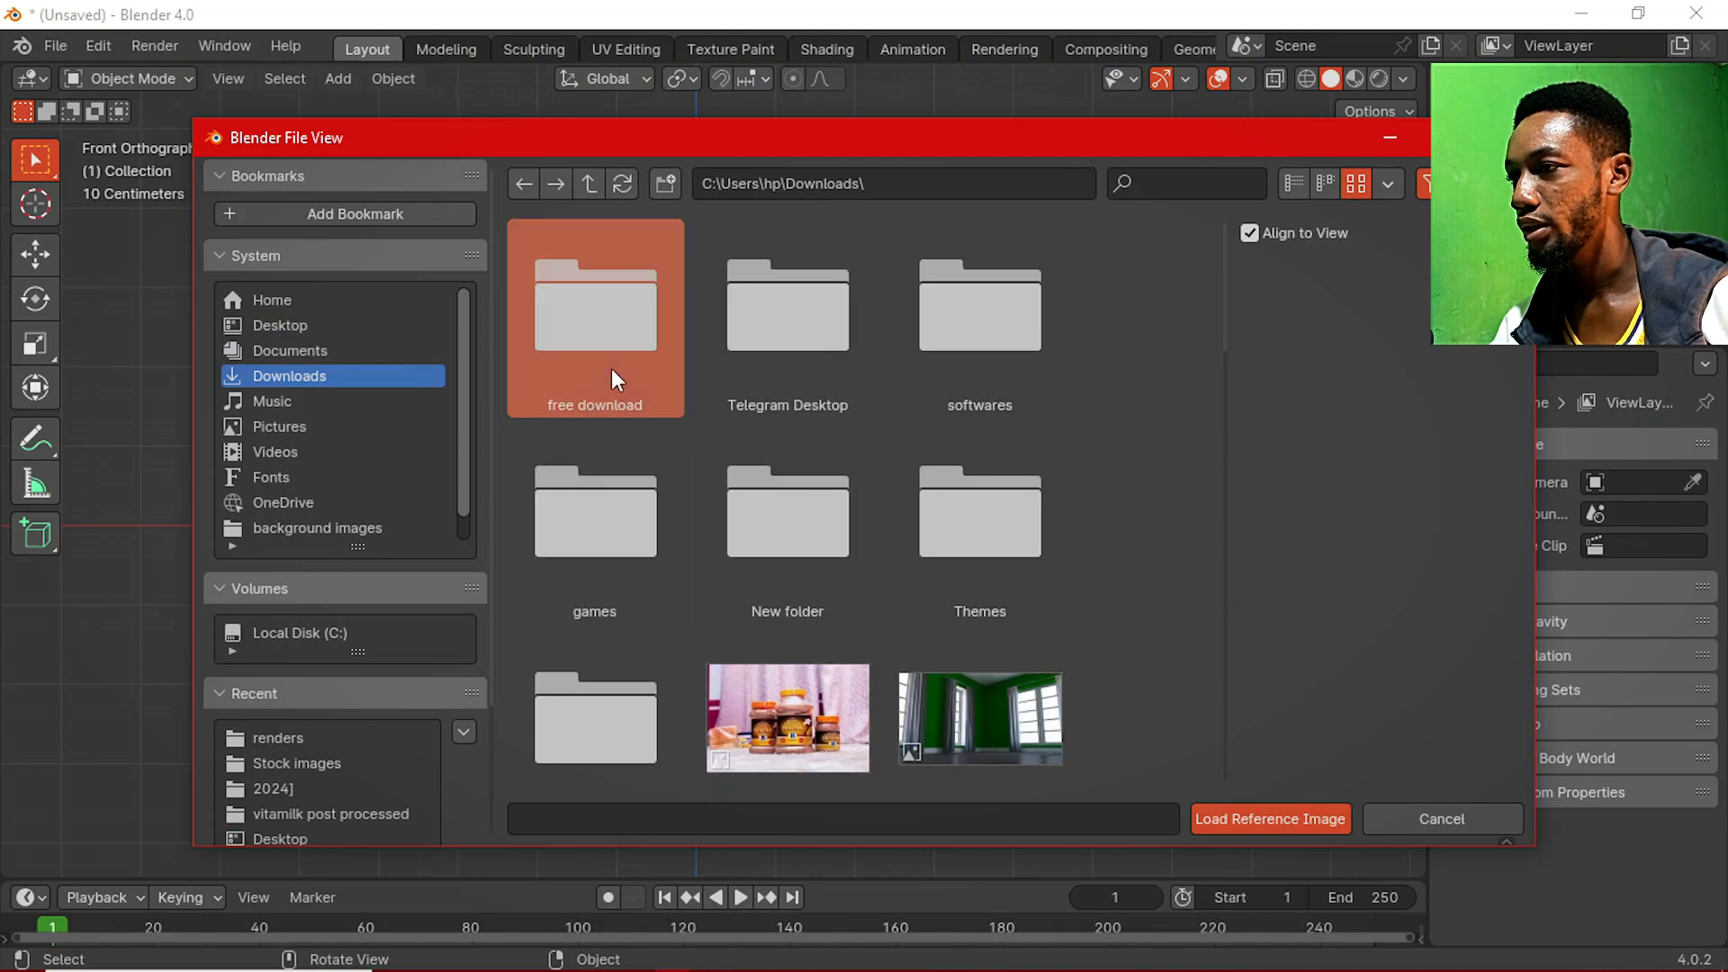
click(612, 369)
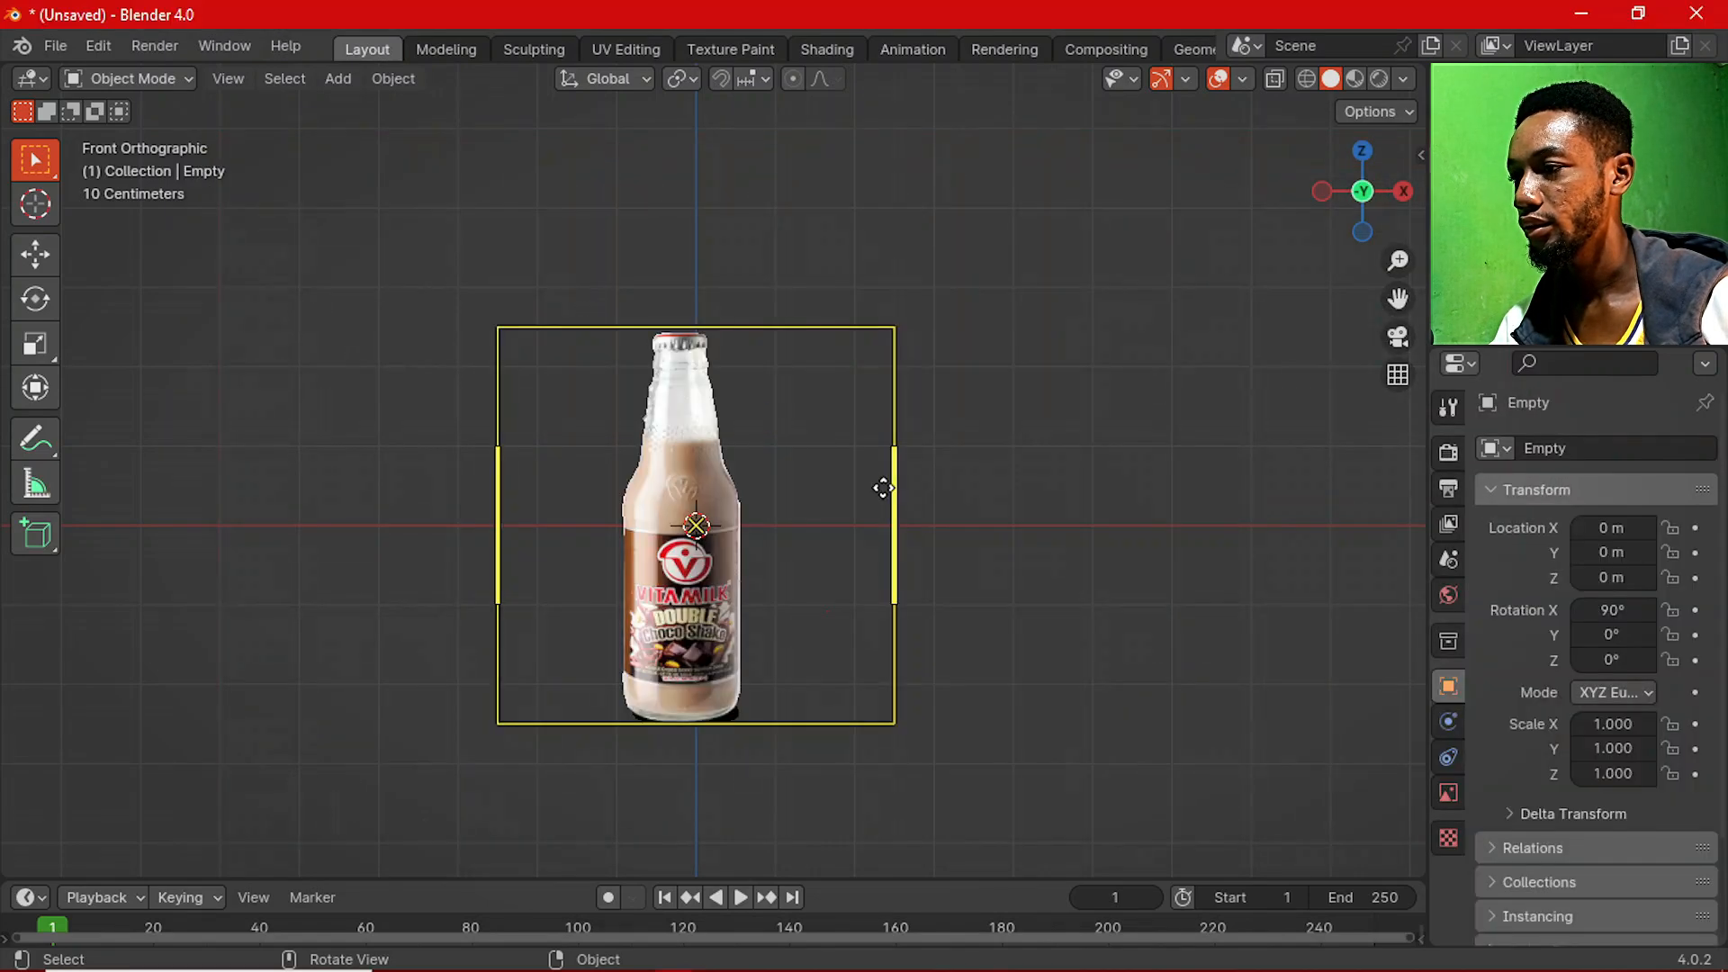
Deselect the bottle reference image and turn on X-ray display.
scroll(810, 621, up, 2)
key(alt+a)
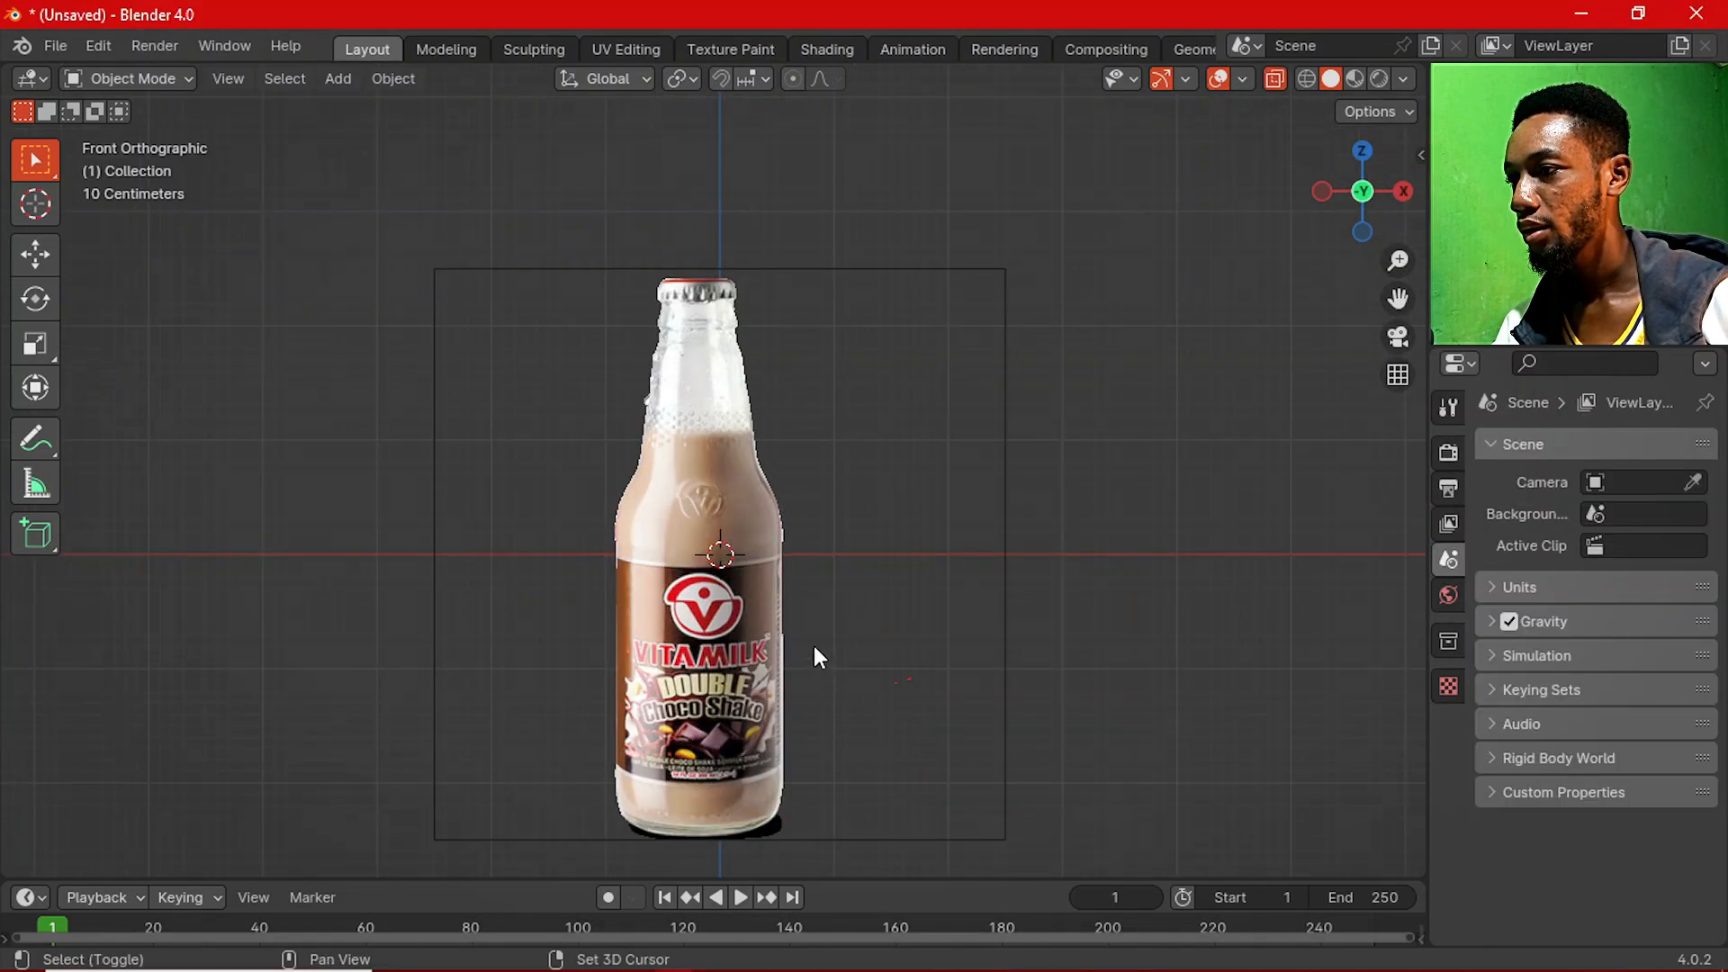
scroll(815, 587, up, 1)
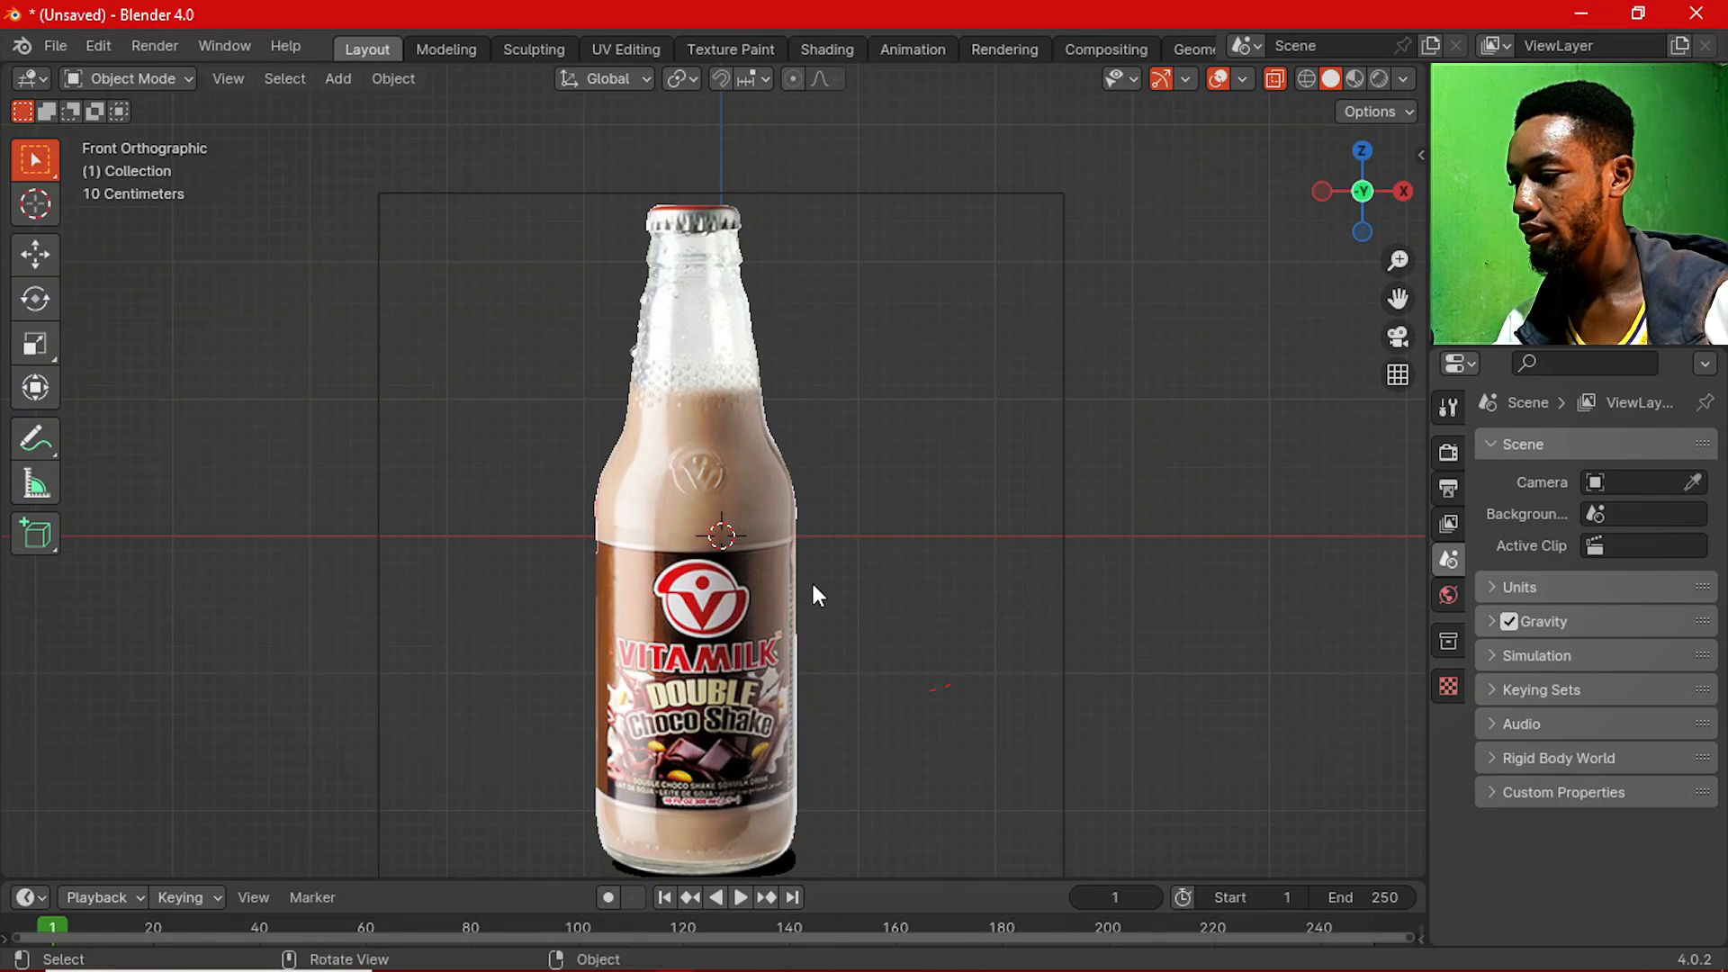
Add a mesh circle at the world origin.
key(shift+a)
mouse_move(743, 447)
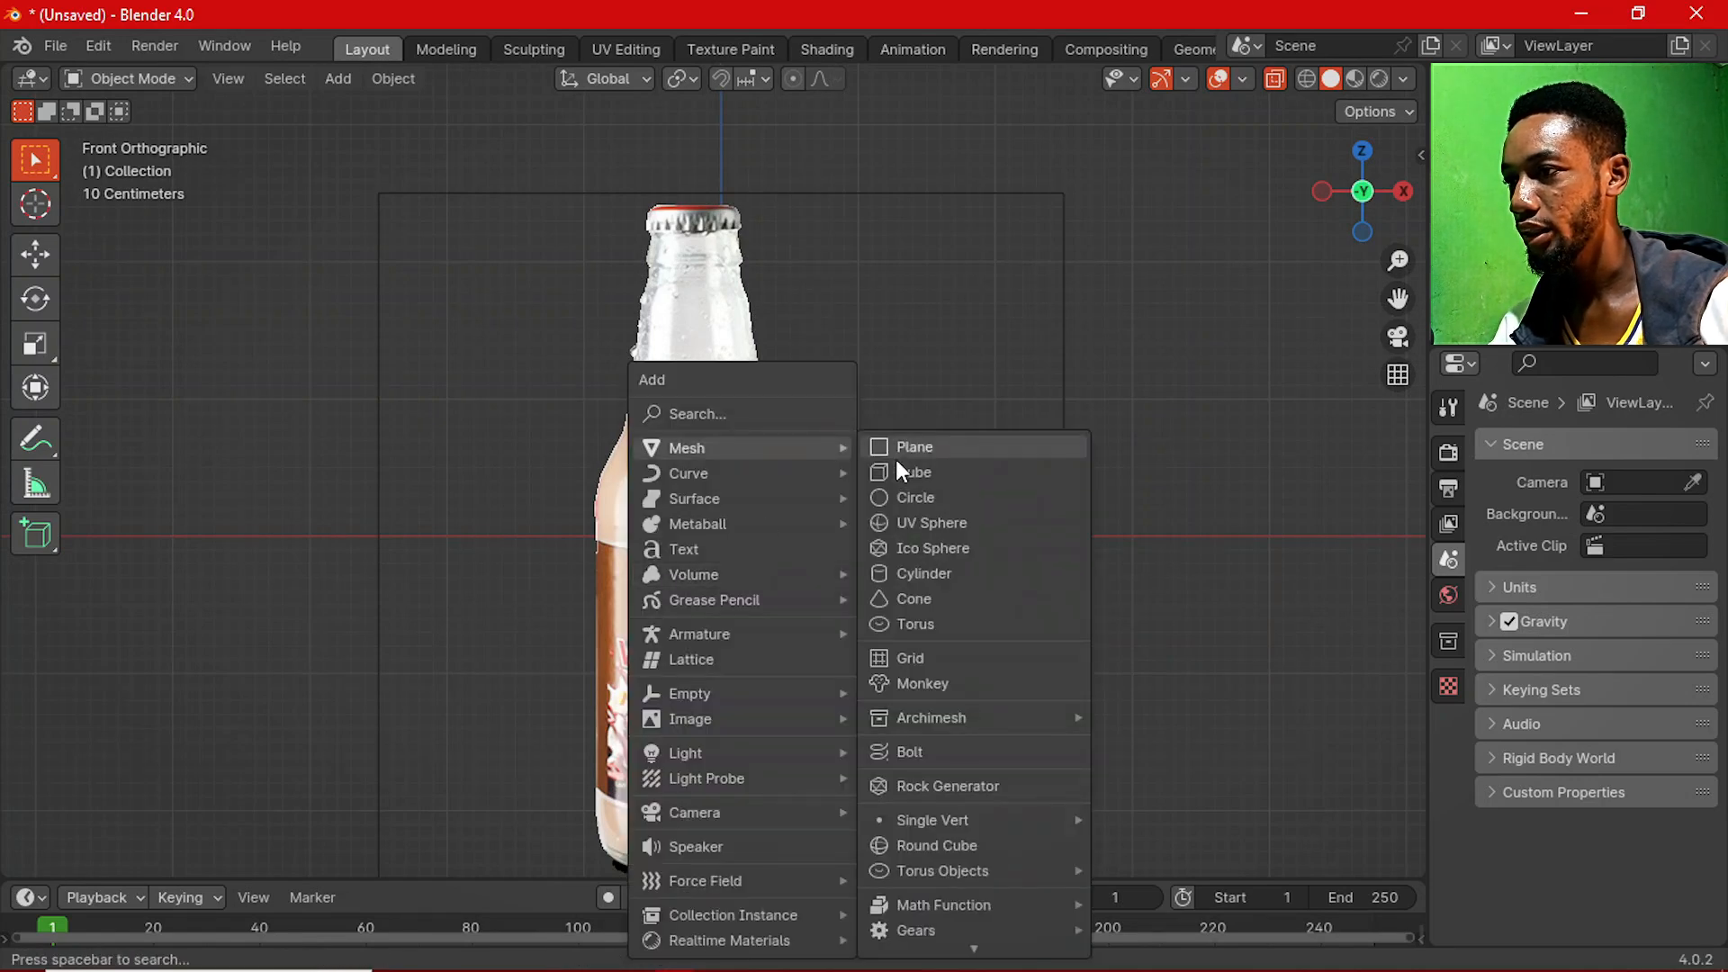
click(915, 498)
scroll(763, 590, up, 2)
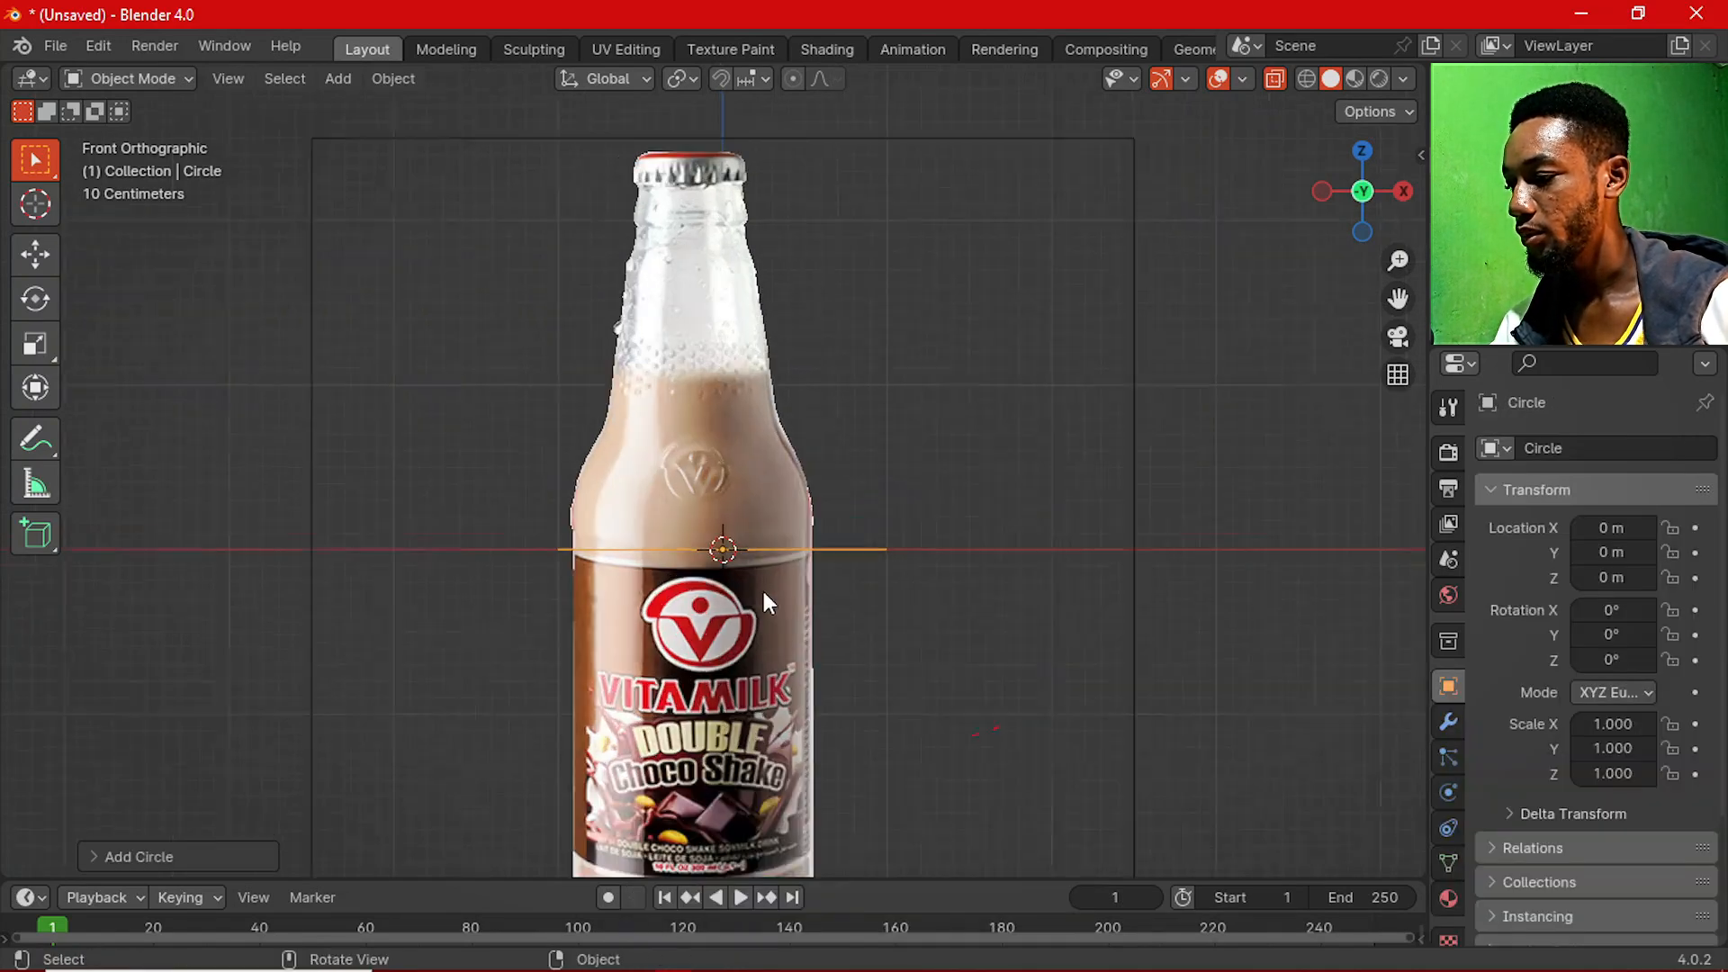
Move the circle along X to about -0.157 m, towards the centre line of the bottle.
key(g)
key(x)
click(734, 579)
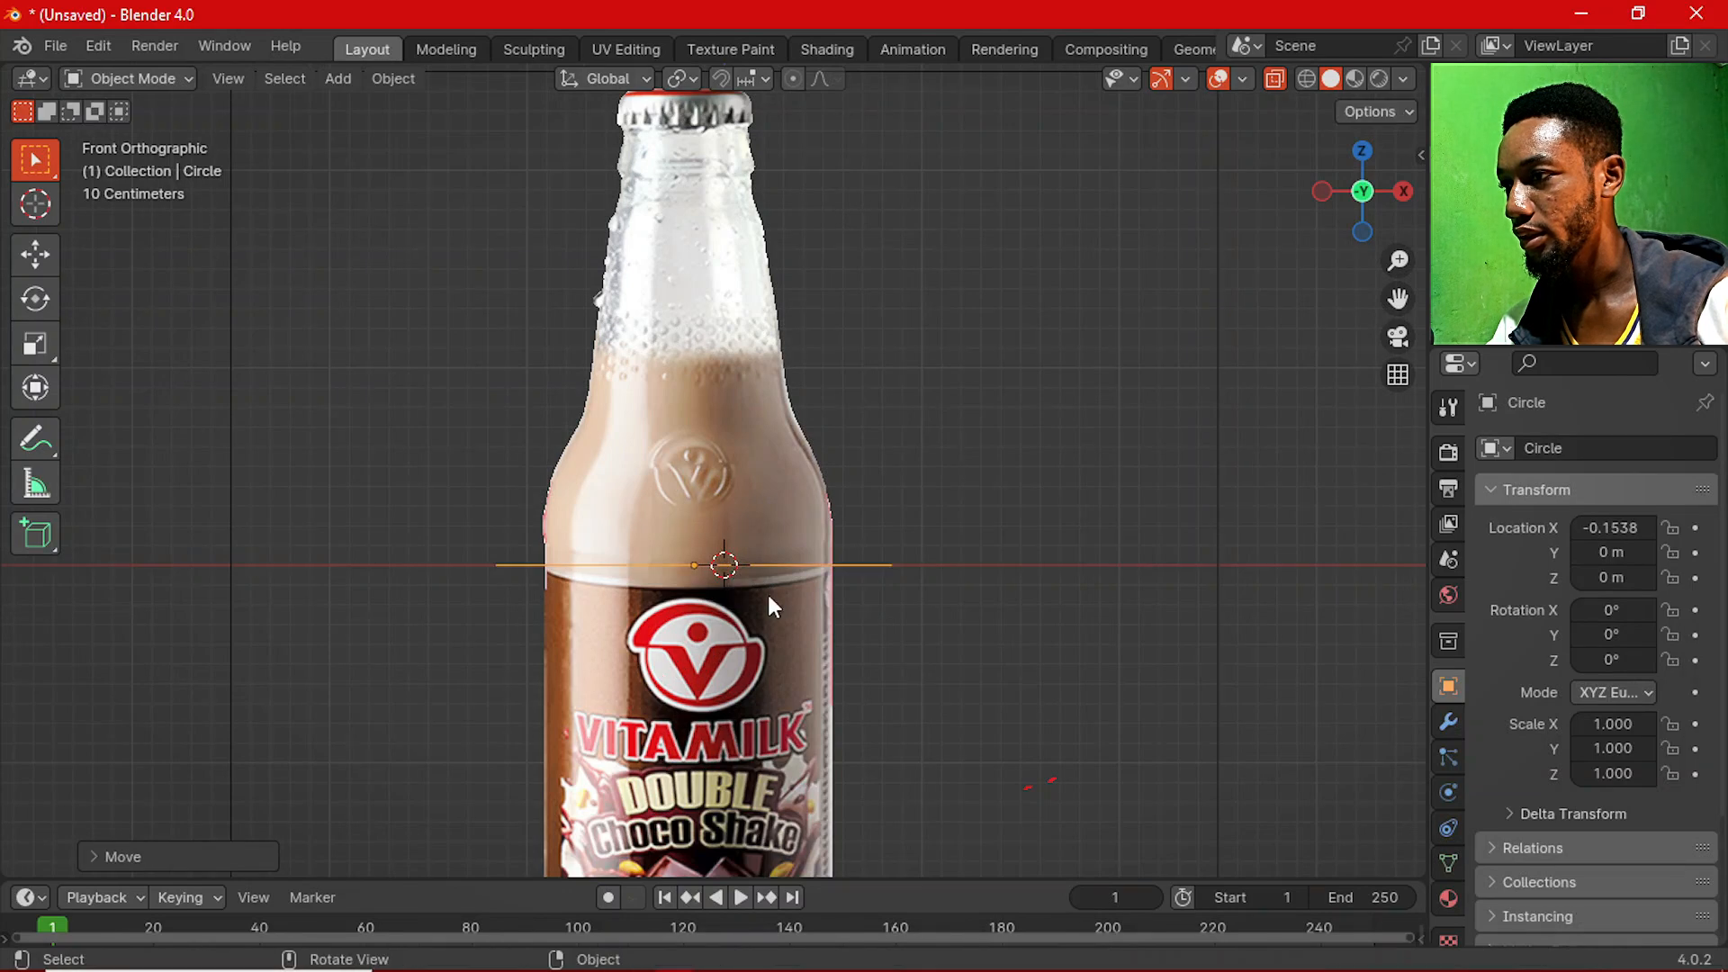
scroll(811, 625, up, 1)
key(g)
key(x)
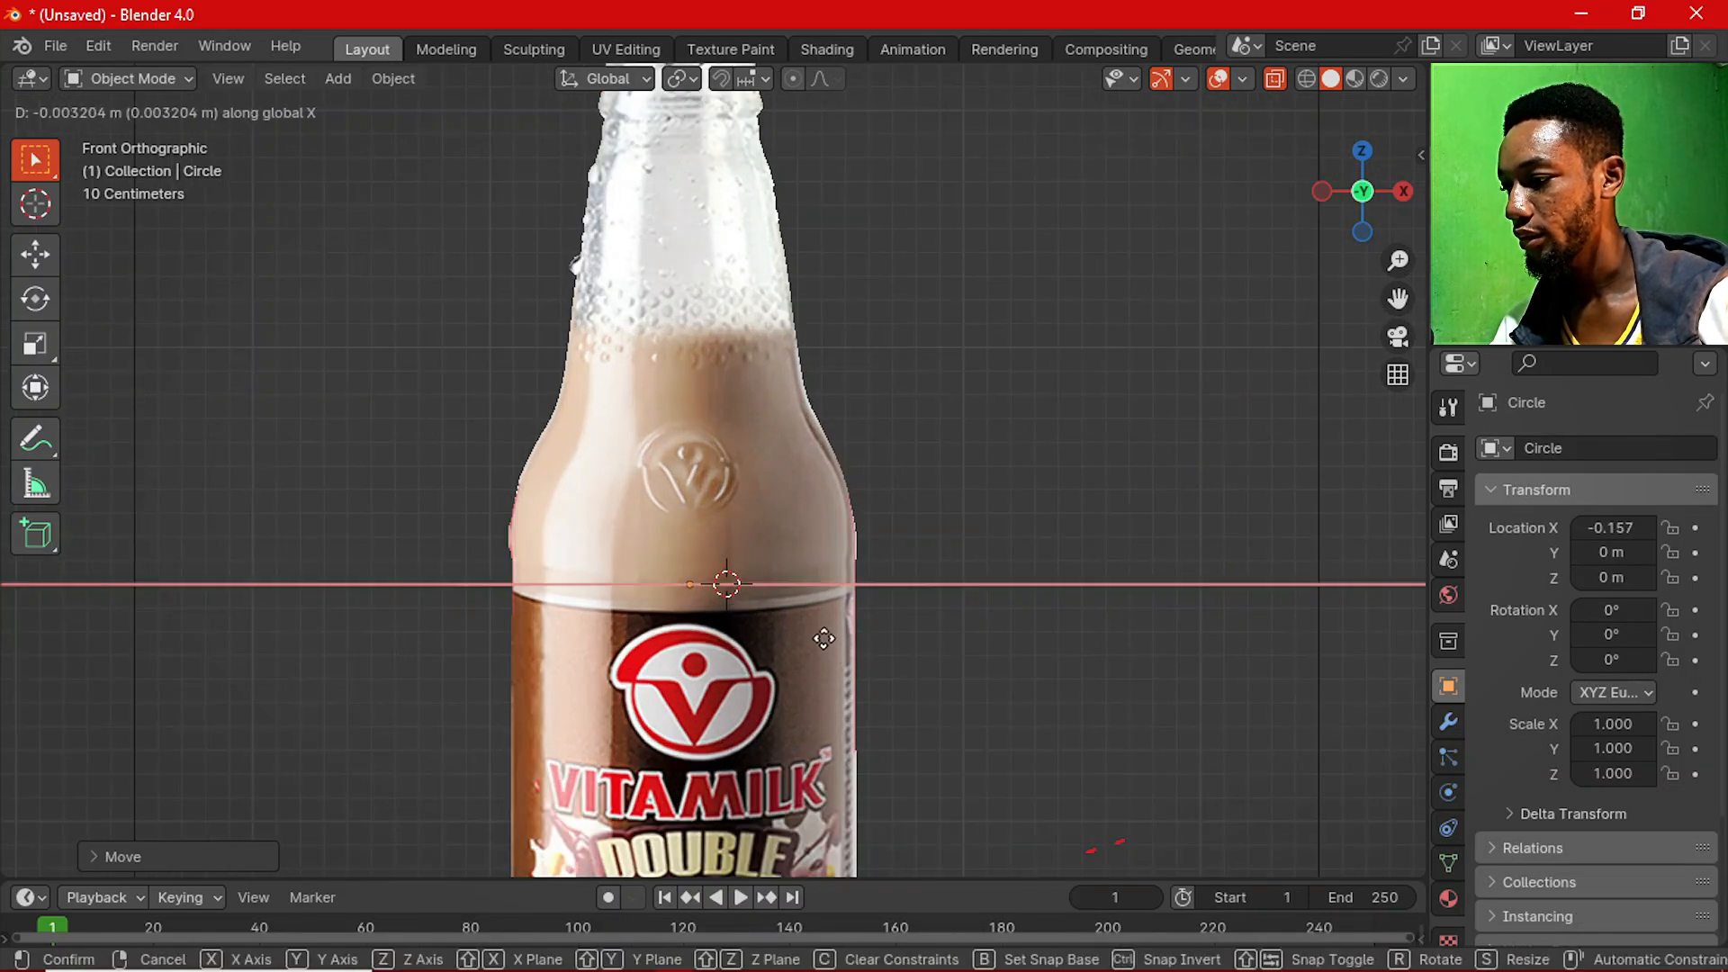
click(829, 645)
Scale the circle to about 0.72 to approach the bottle's width and shift it to about -0.164 m on X.
key(s)
click(823, 656)
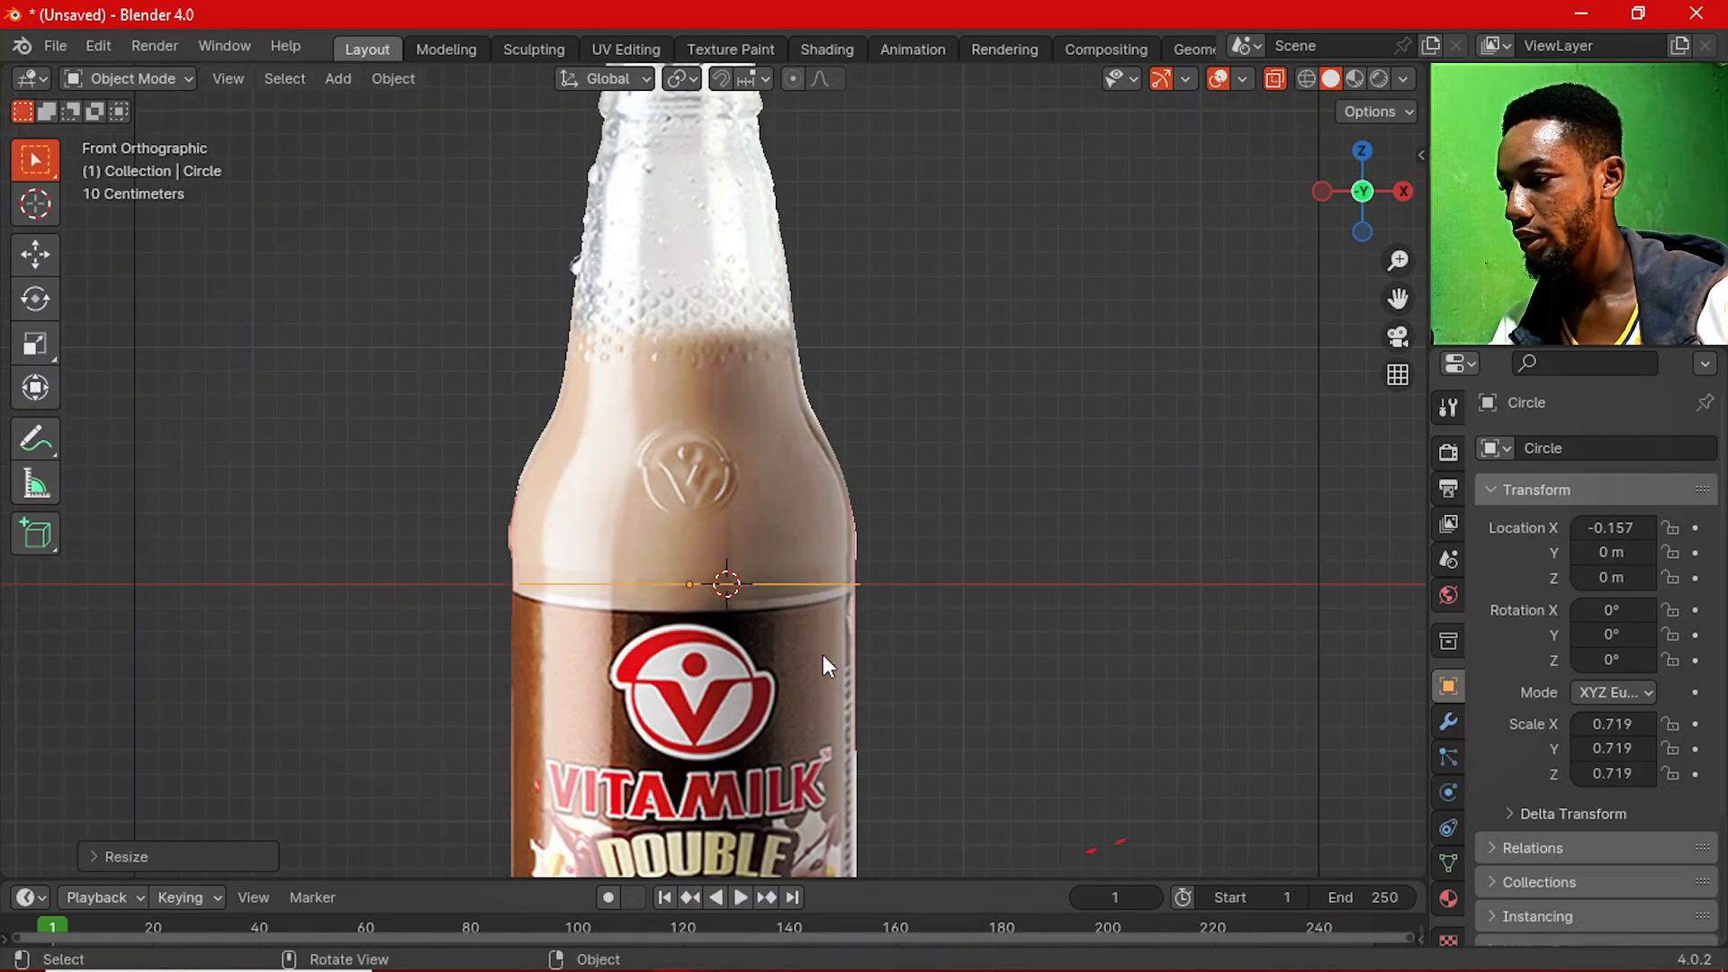
key(g)
key(x)
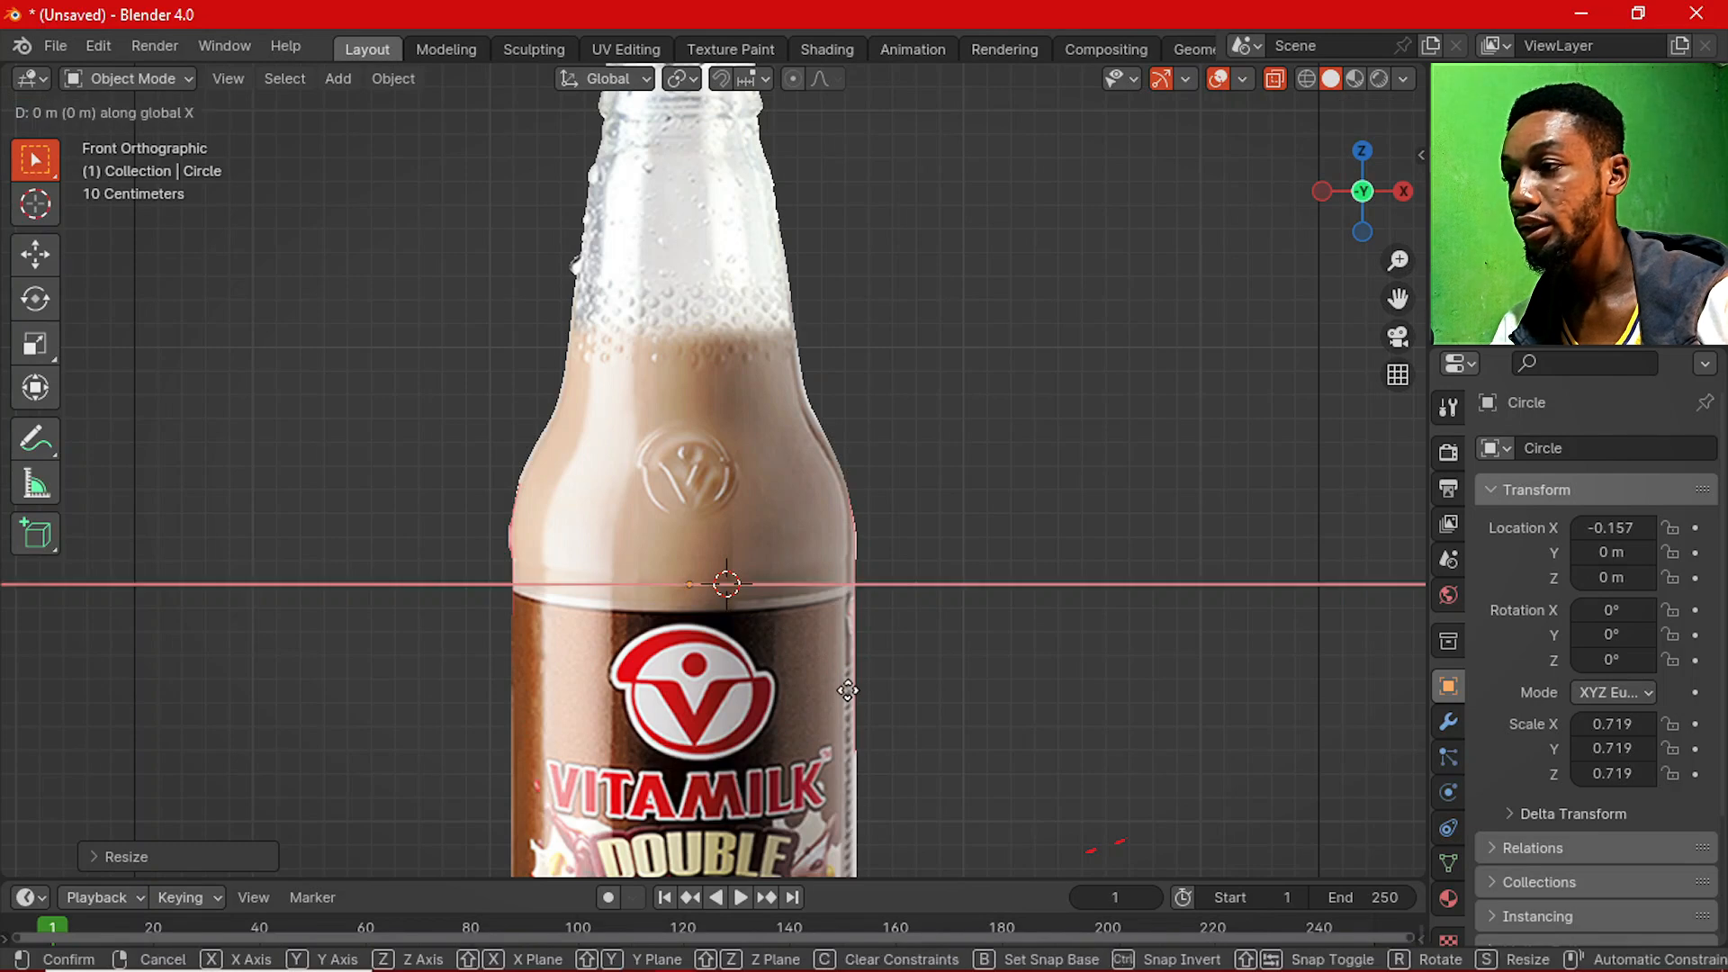
click(847, 694)
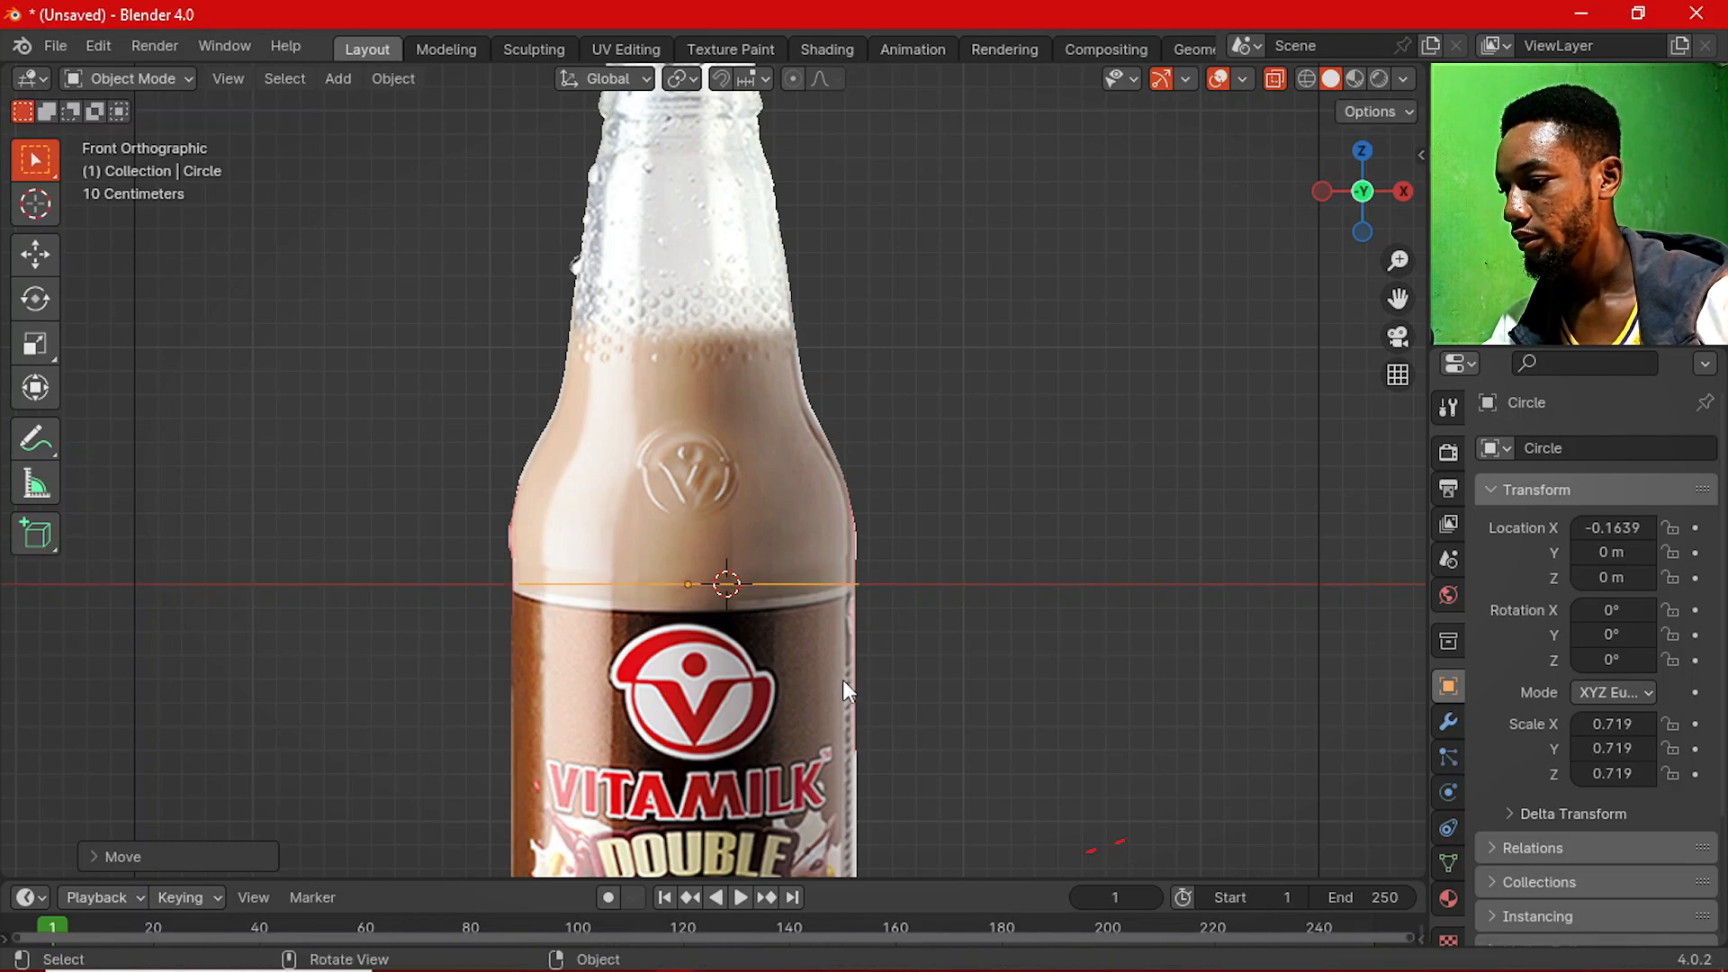
Nudge the circle along X to about -0.211 m to line it up with the bottle's edges.
key(g)
key(x)
click(830, 675)
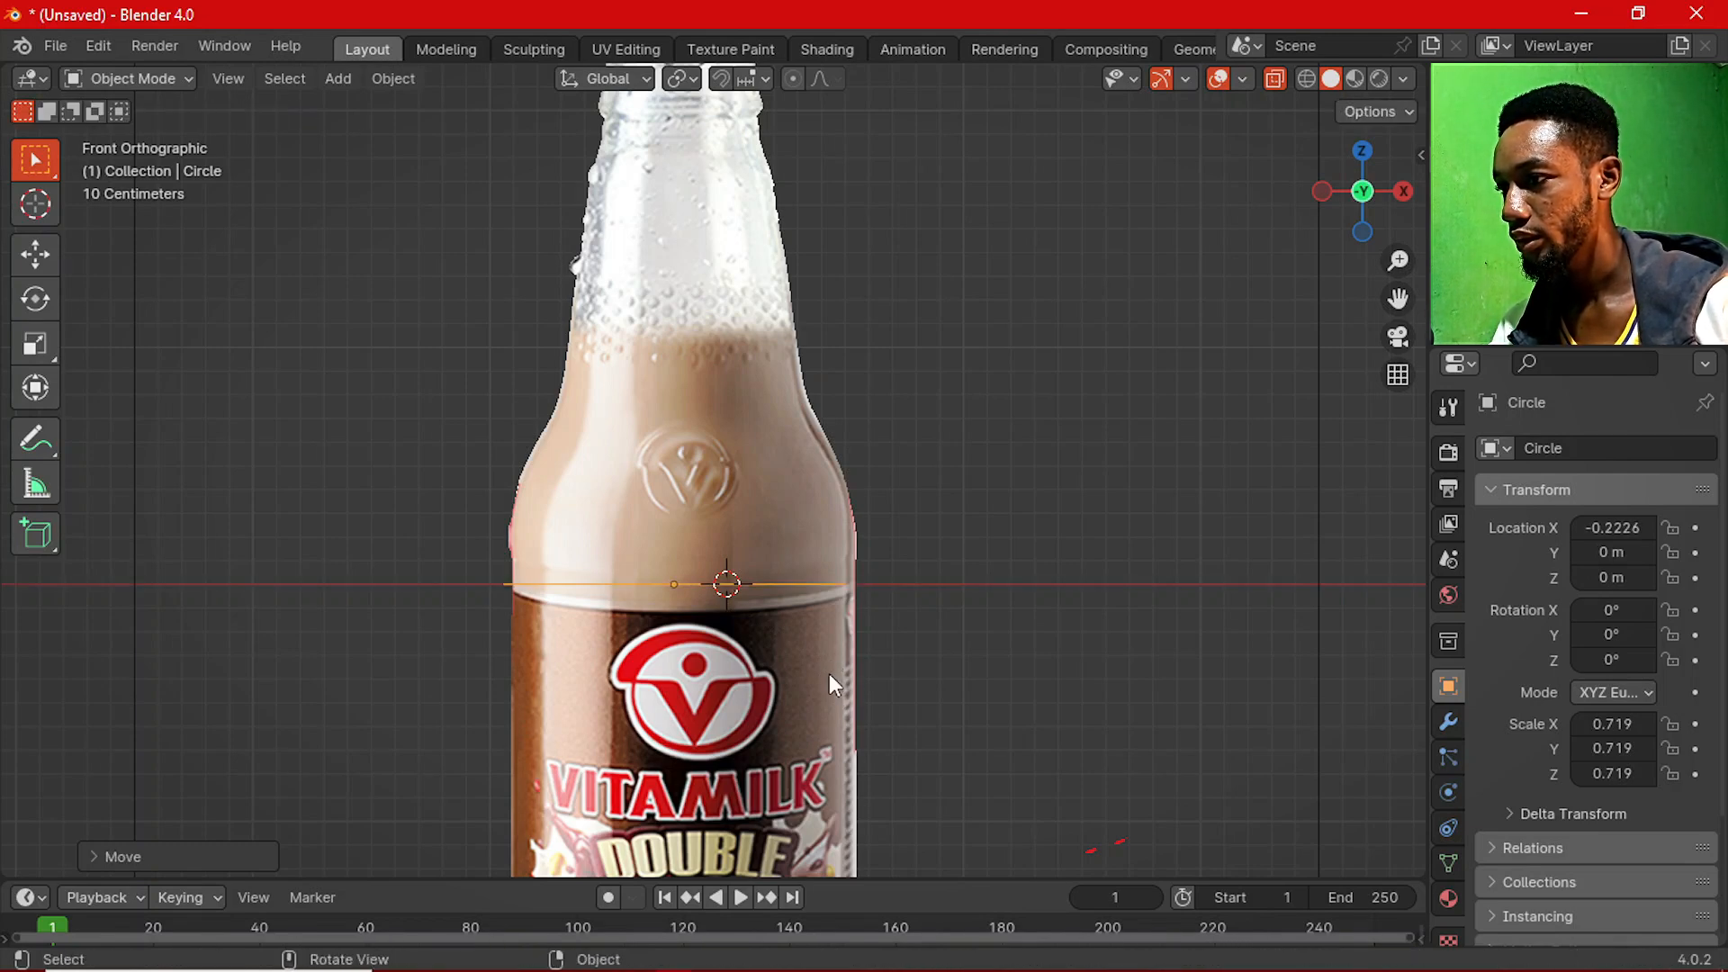
key(g)
key(x)
click(850, 675)
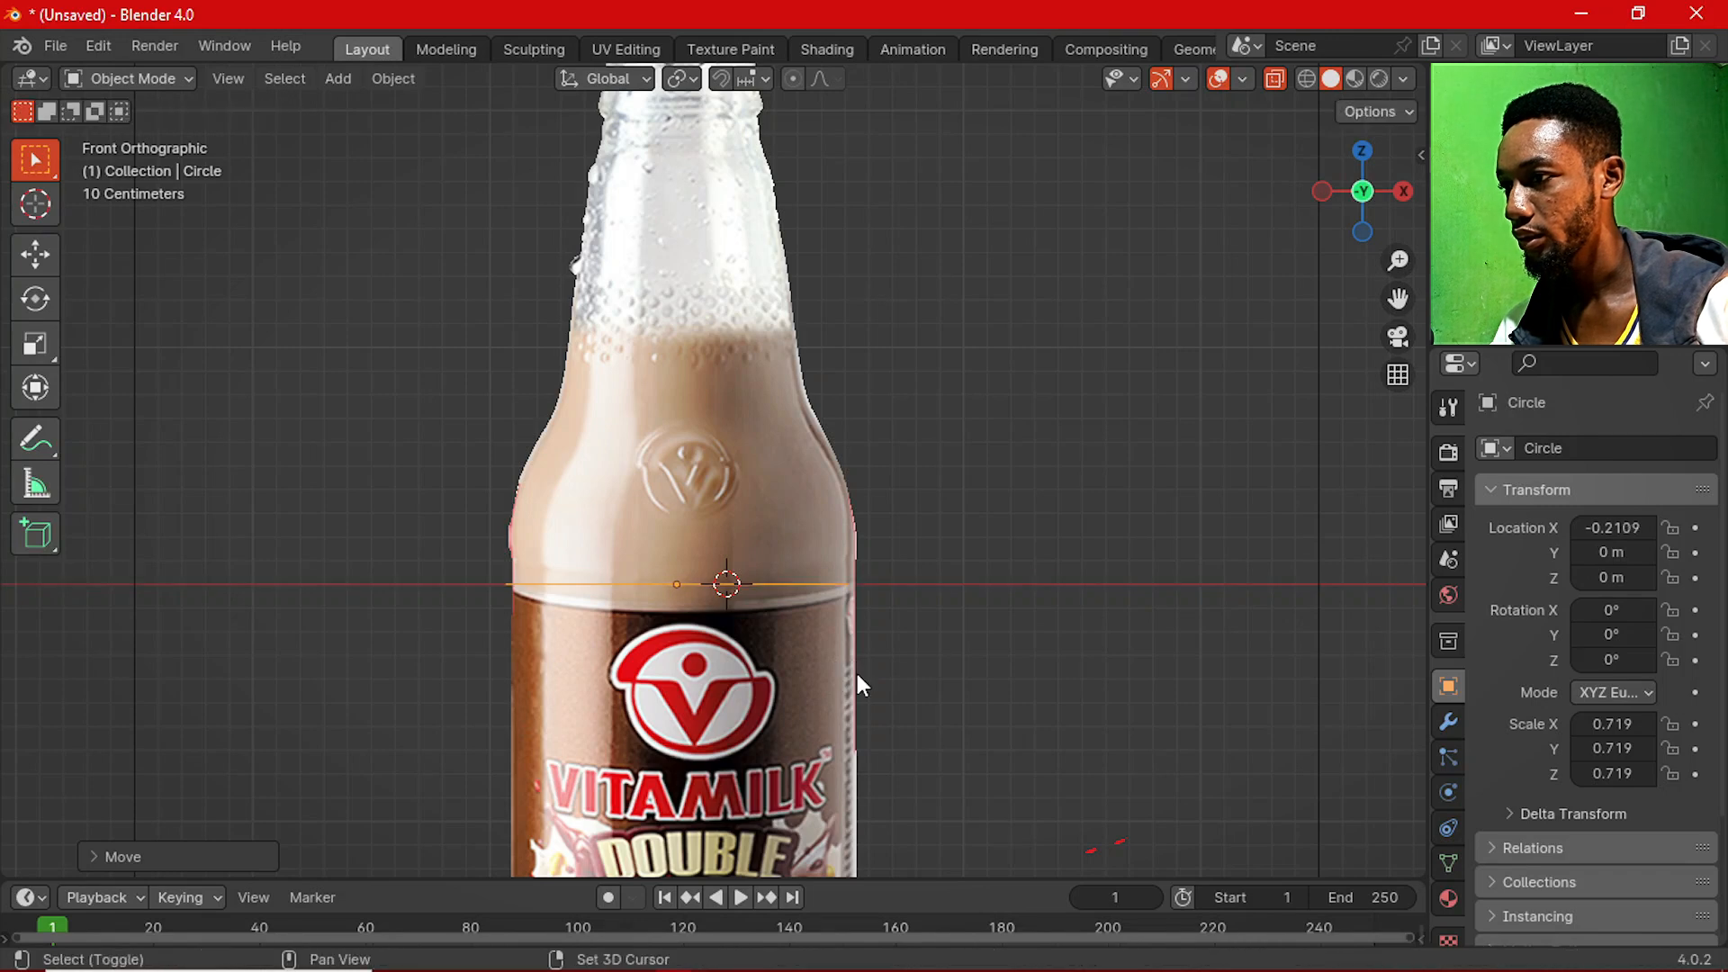
key(g)
key(x)
click(857, 673)
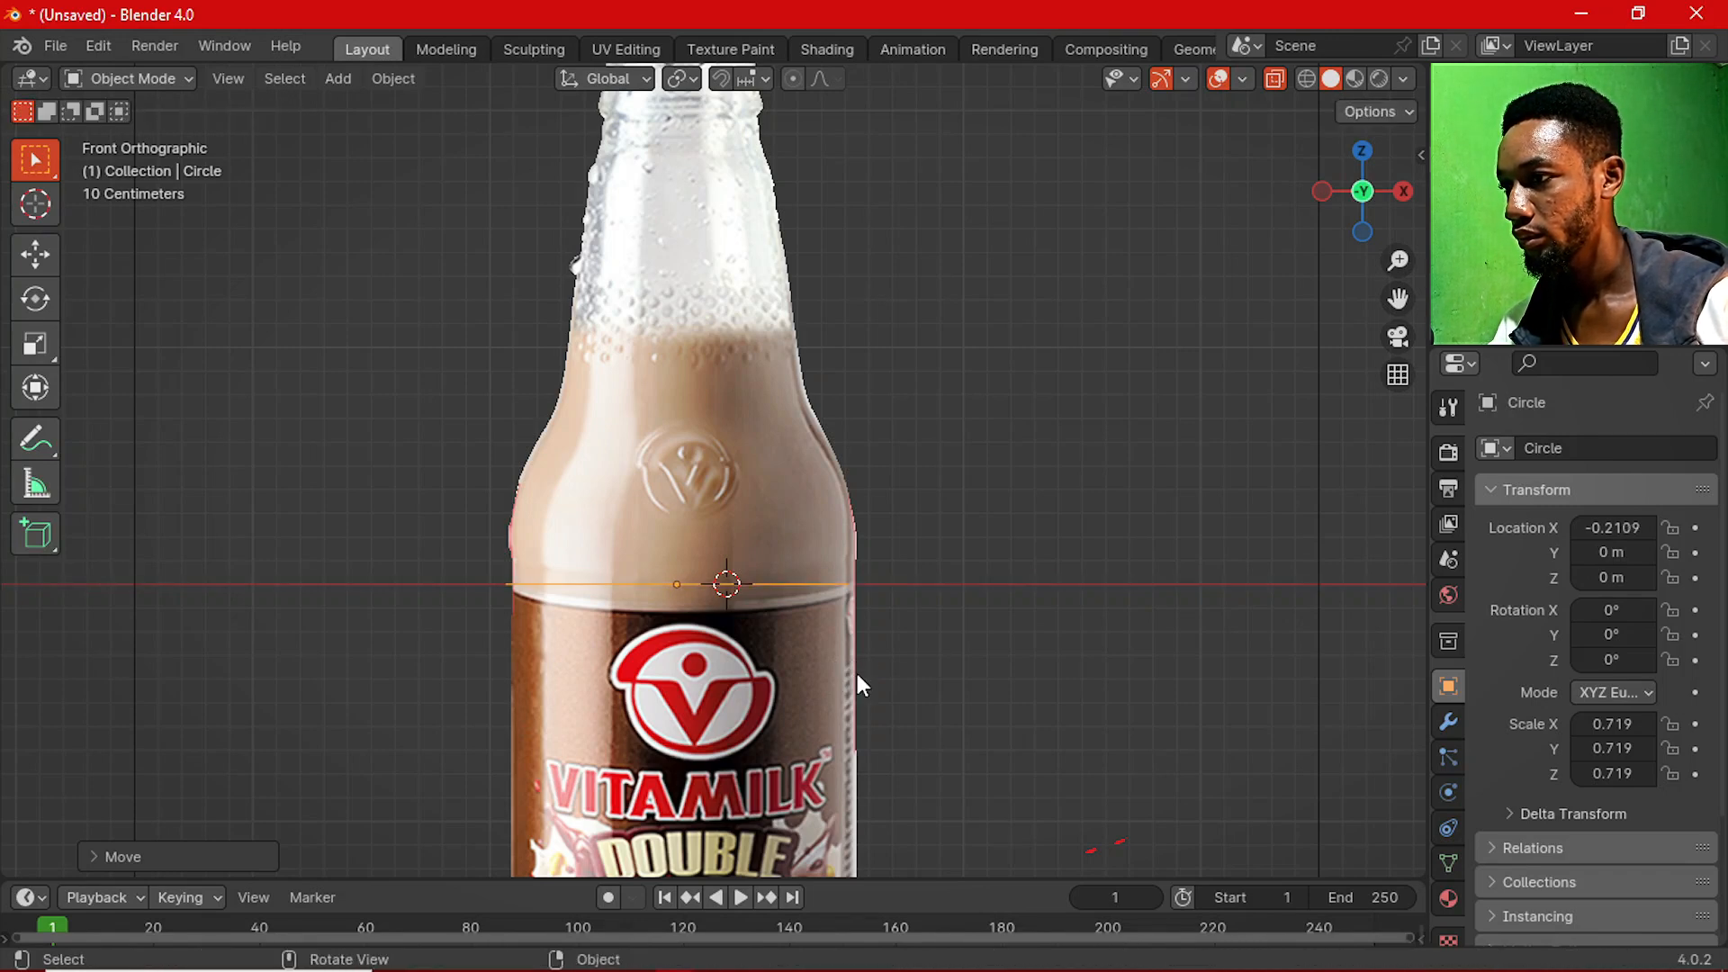
Enlarge the circle to a scale of about 0.769 and move it to about -0.204 m on X.
key(s)
click(869, 679)
key(g)
key(x)
click(874, 679)
key(s)
key(z)
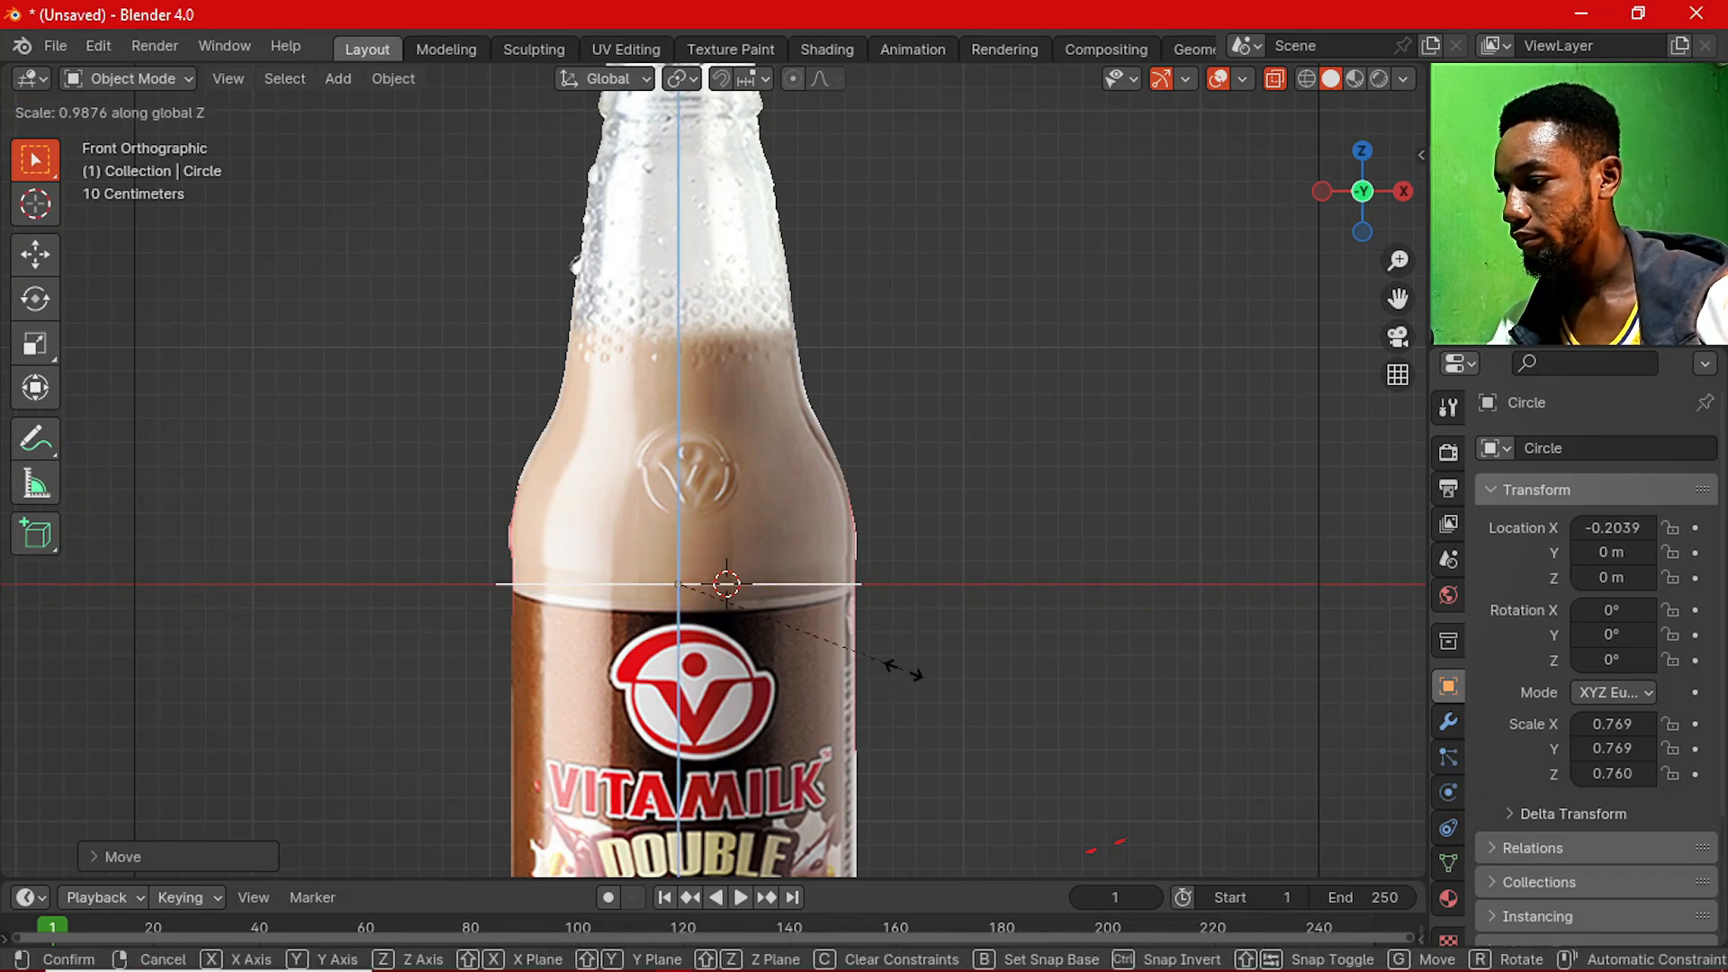
right_click(900, 668)
Reduce the circle's scale to about 0.752 and shift it to about -0.192 m on X.
key(s)
click(856, 621)
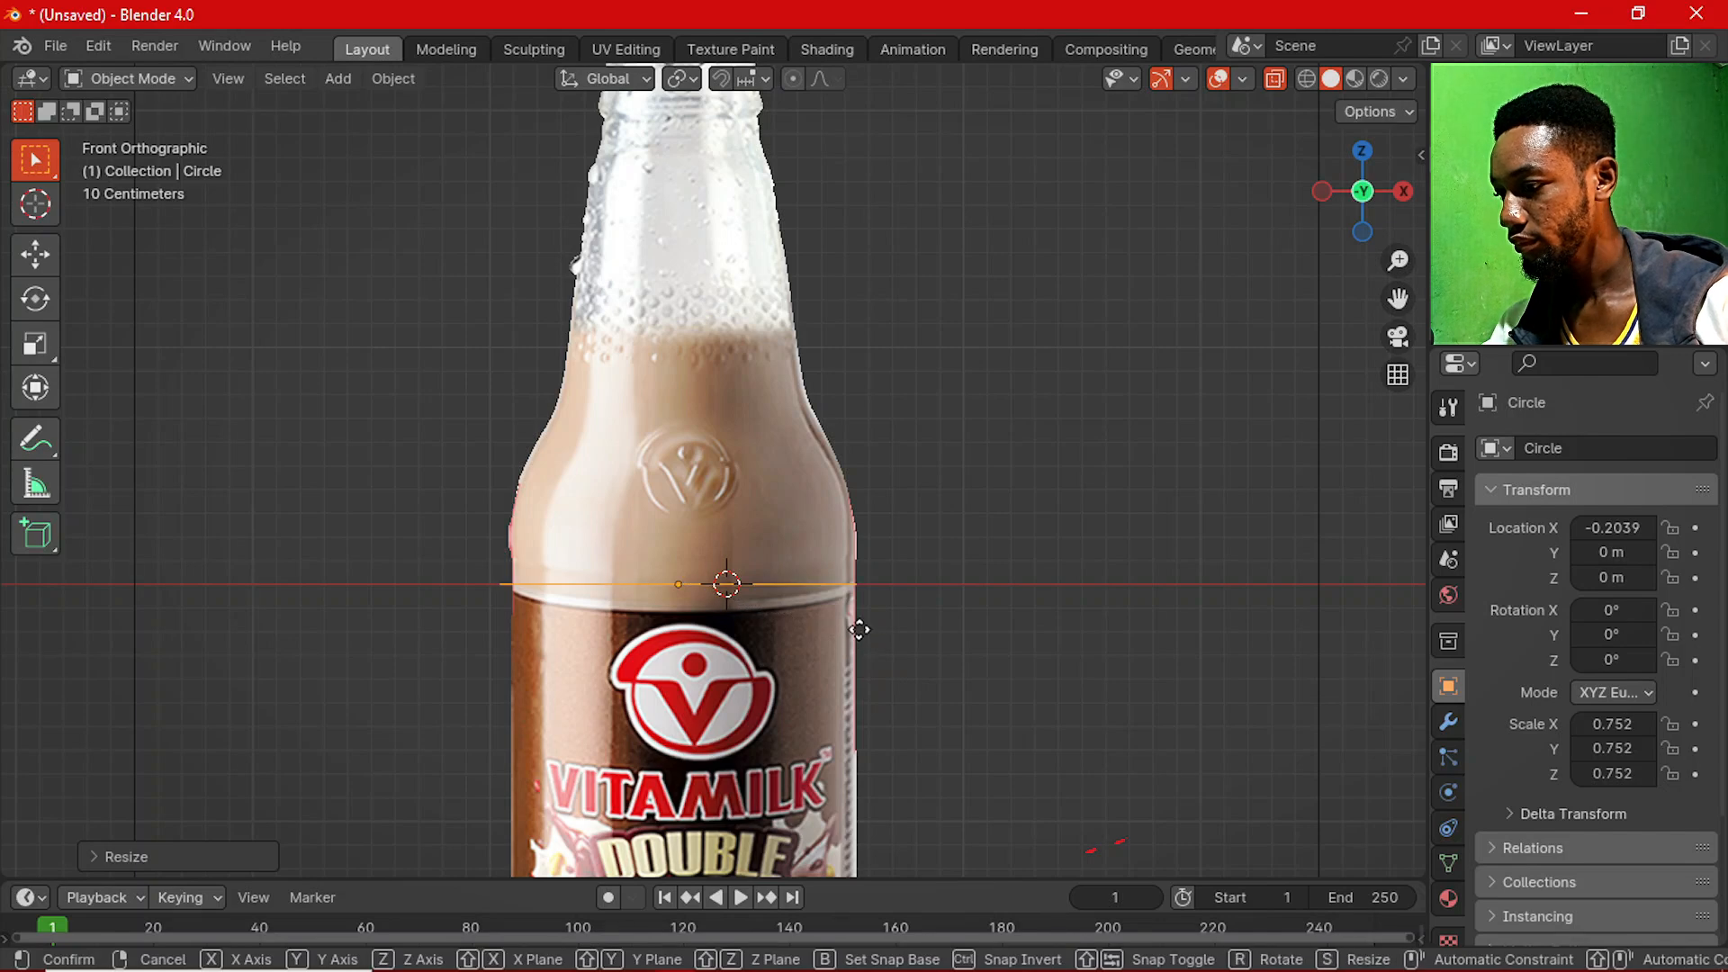
key(g)
key(x)
click(872, 638)
key(g)
key(x)
click(877, 628)
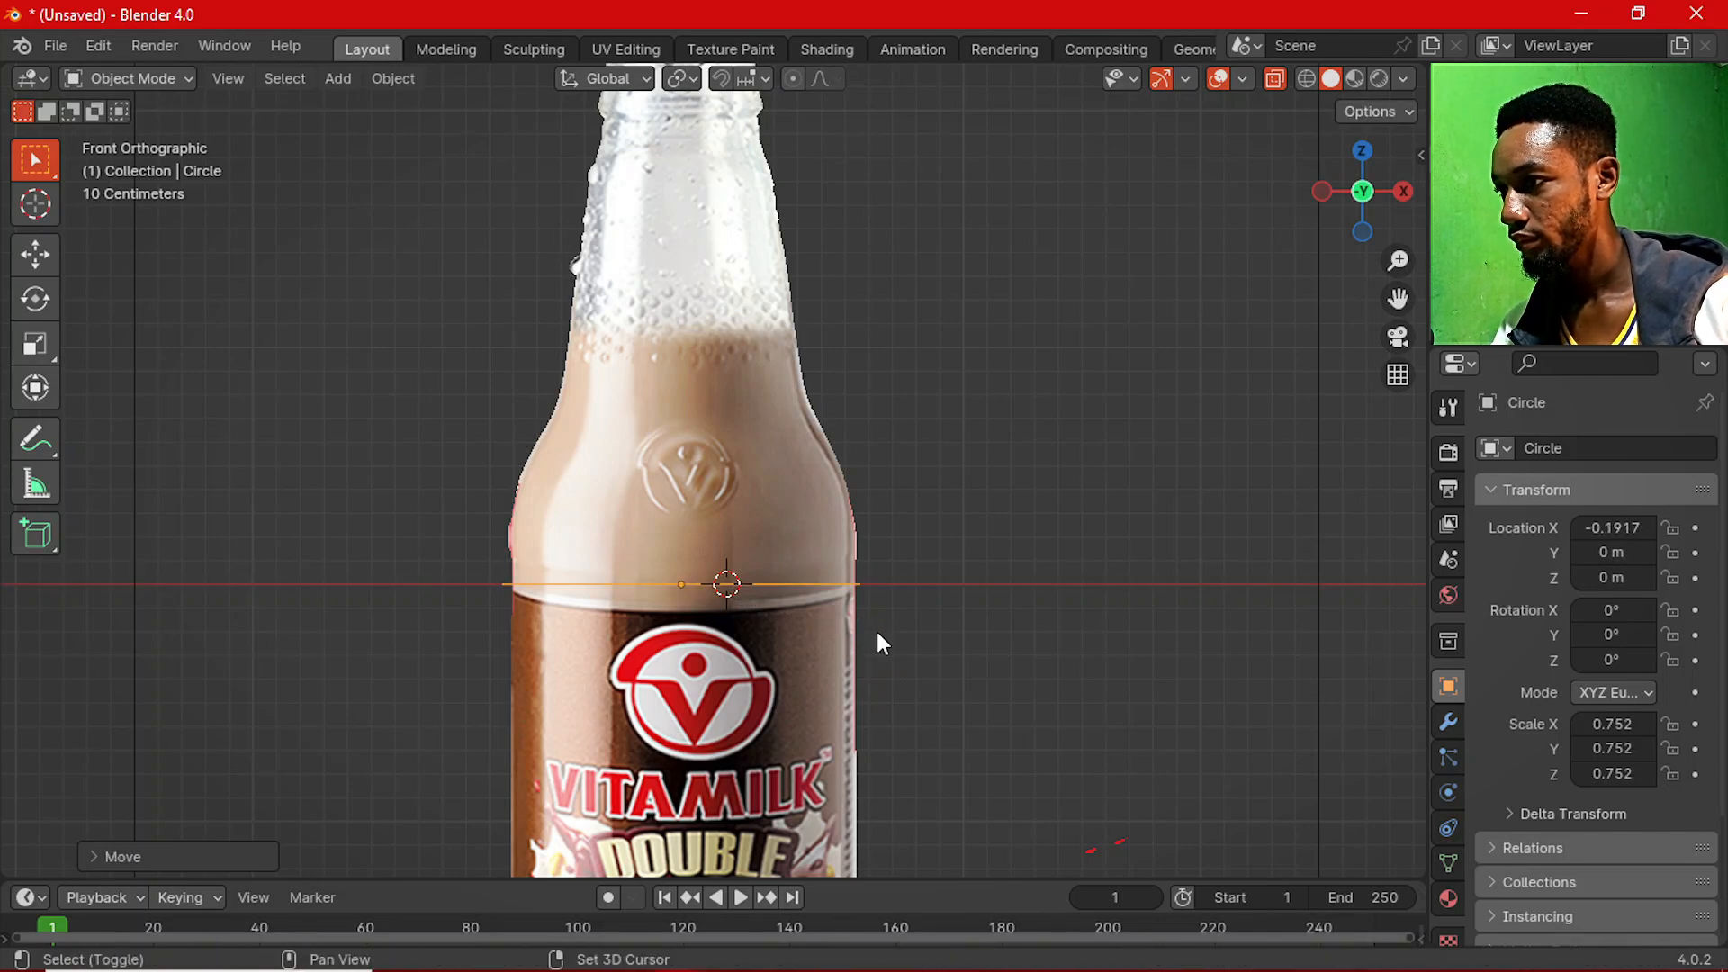
Scale the circle to about 0.736 and shift it to about -0.183 m on X, centred on the bottle.
key(s)
click(852, 598)
scroll(852, 598, up, 2)
key(g)
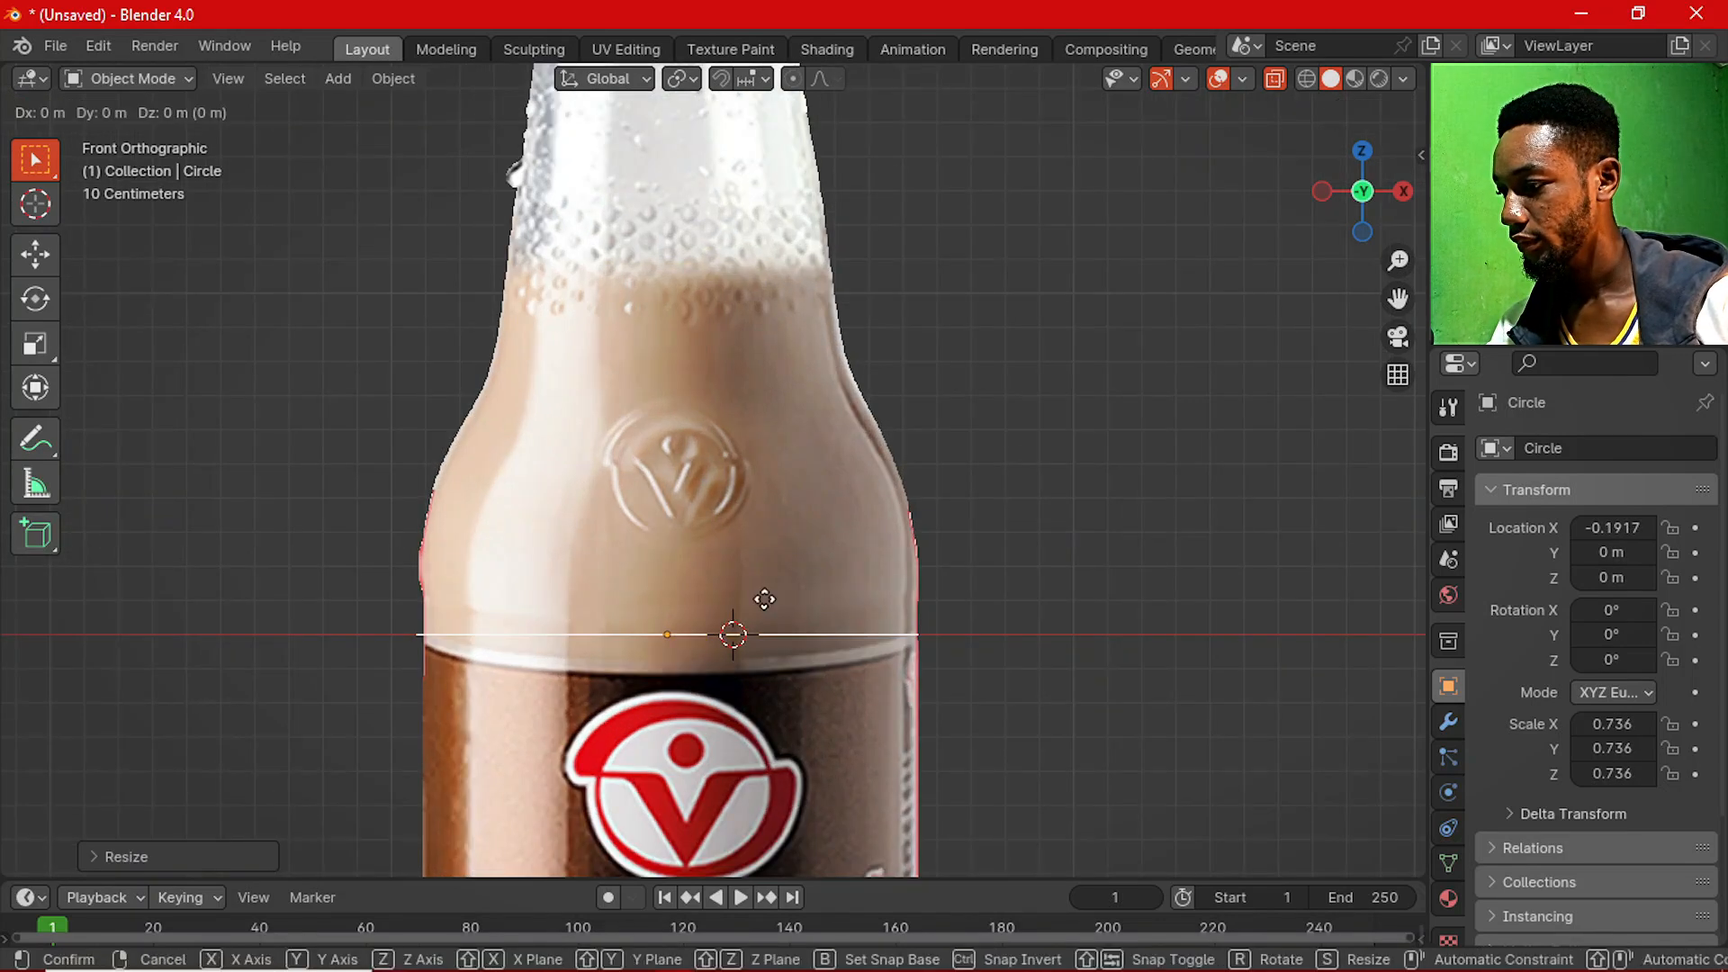
key(x)
click(787, 603)
key(g)
key(x)
click(793, 608)
Fit the circle to the bottle's width with a scale of about 0.728 and enter Edit Mode on it.
key(s)
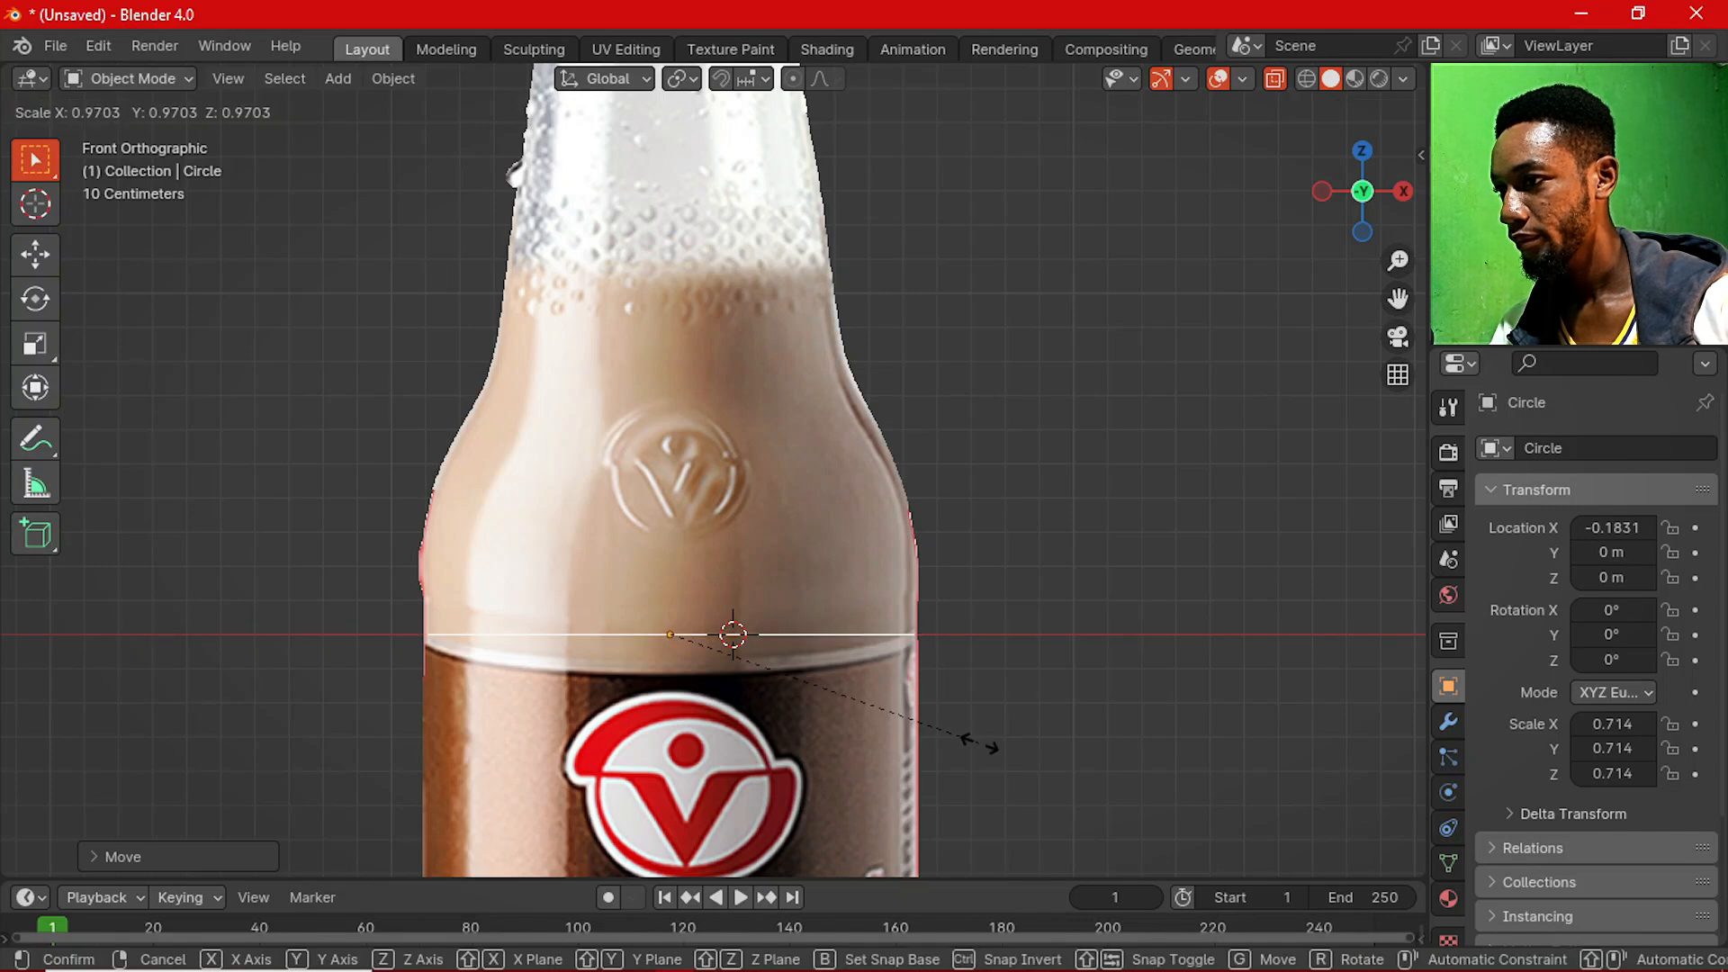
click(1045, 764)
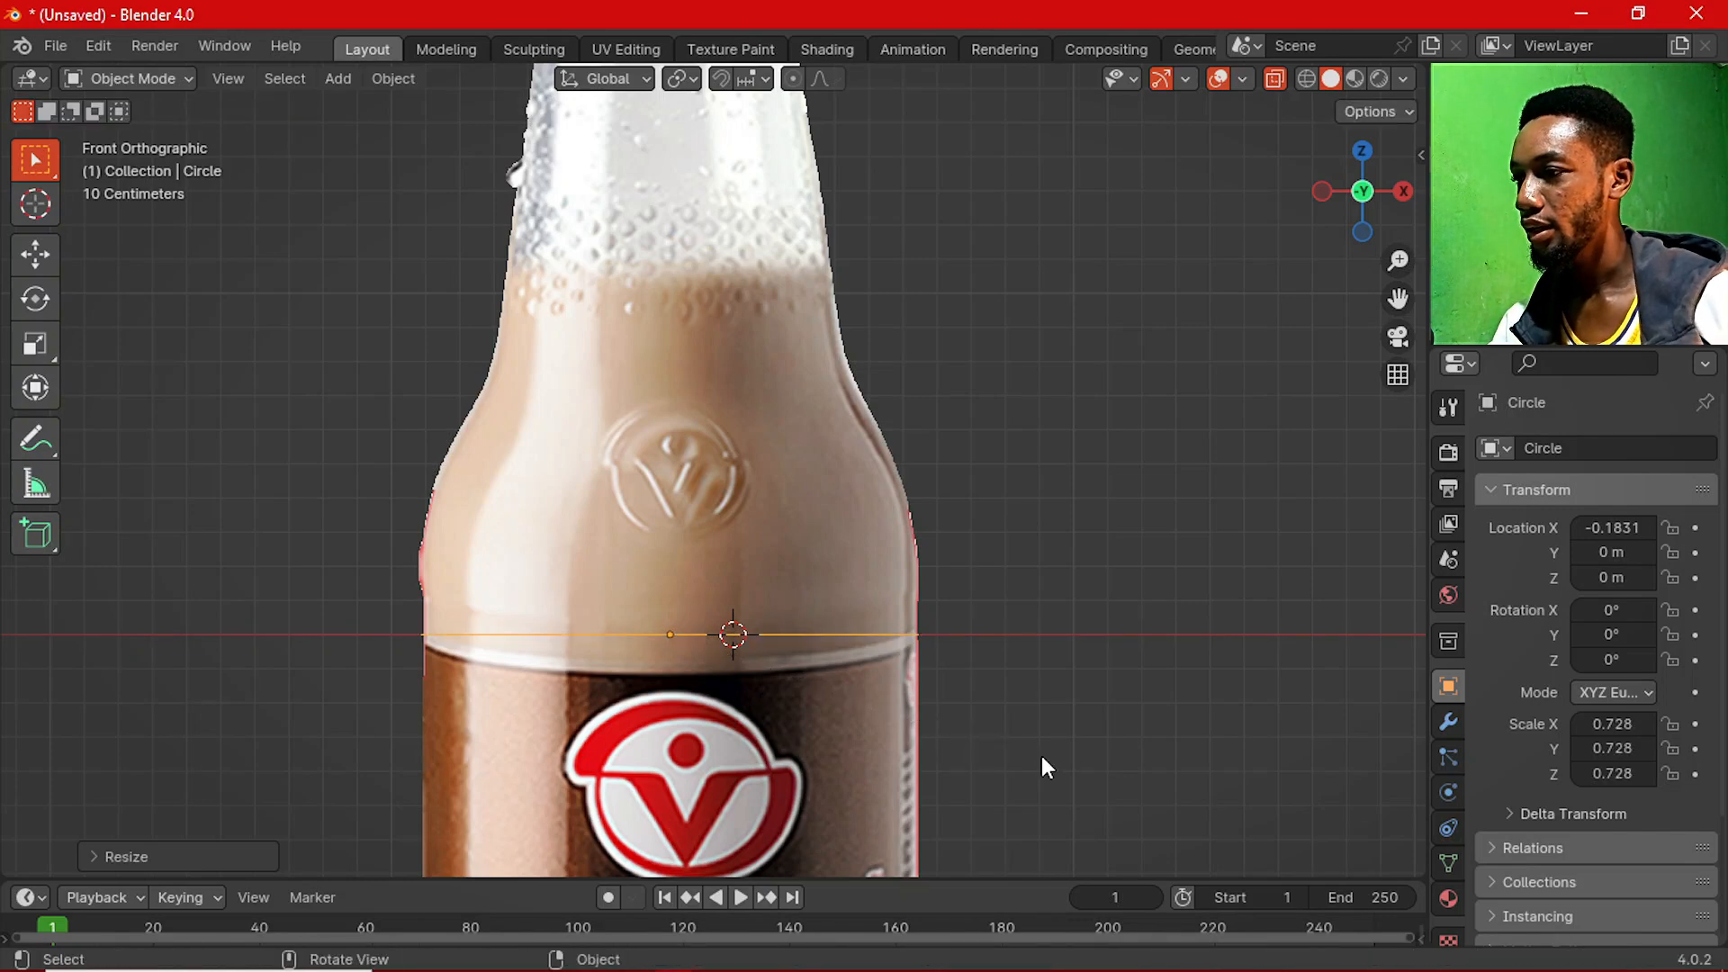
scroll(941, 591, down, 3)
key(Tab)
scroll(684, 559, up, 2)
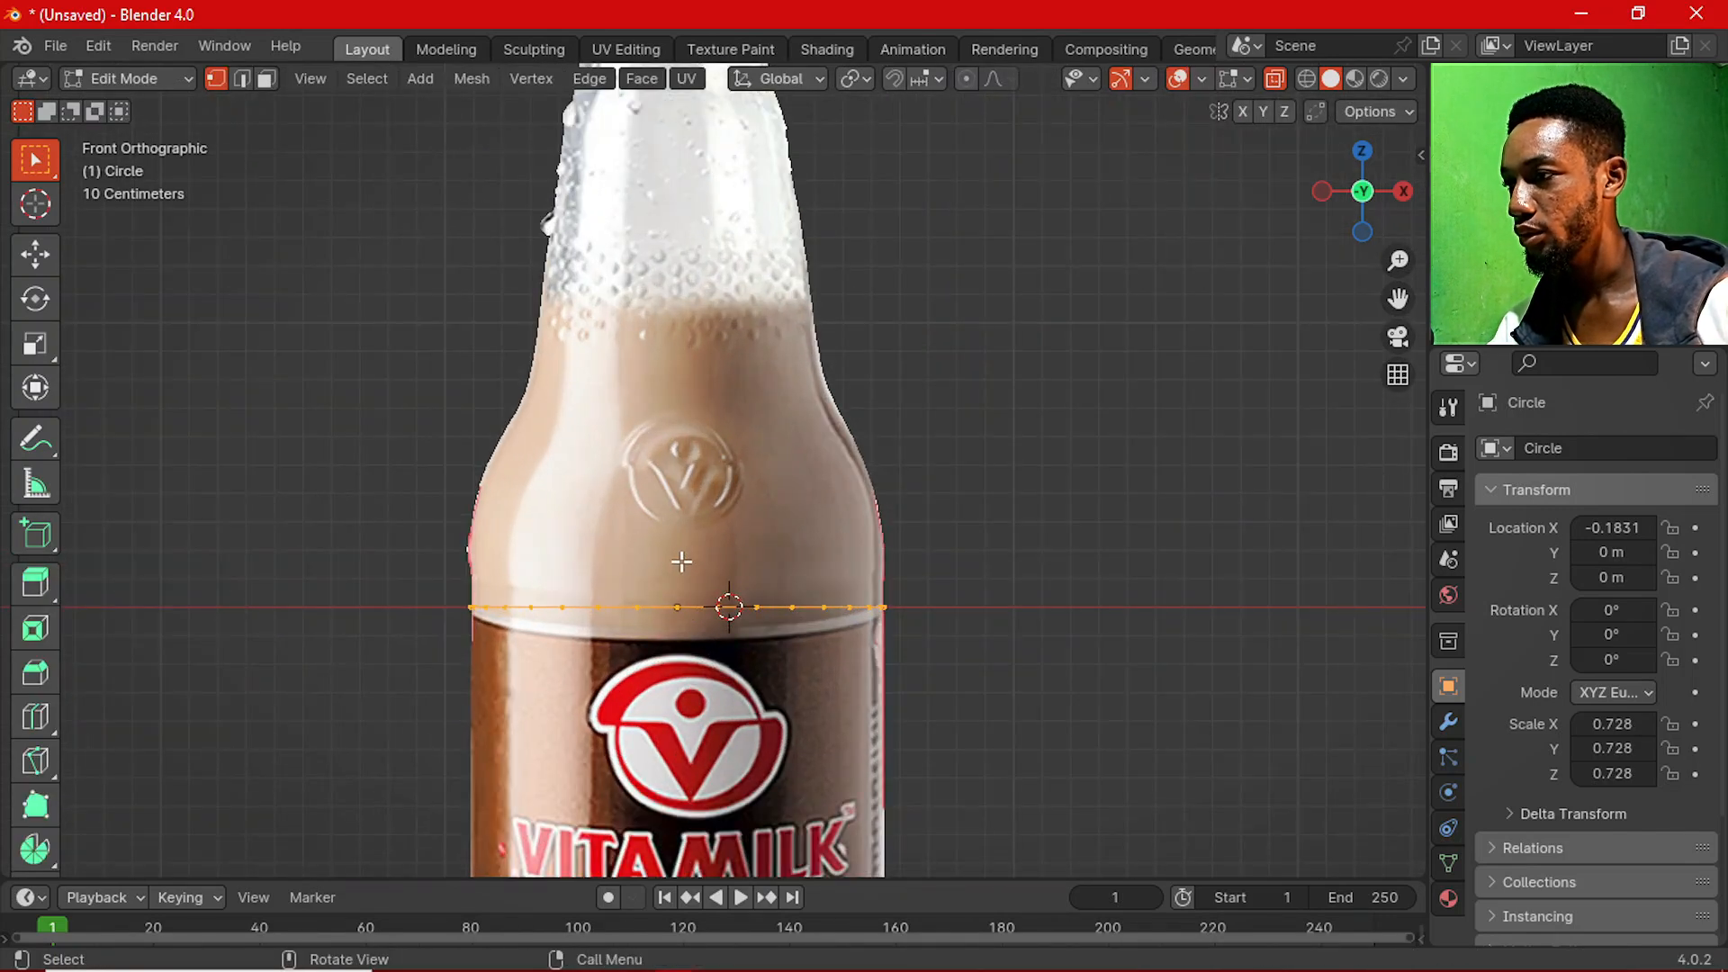
scroll(681, 562, down, 2)
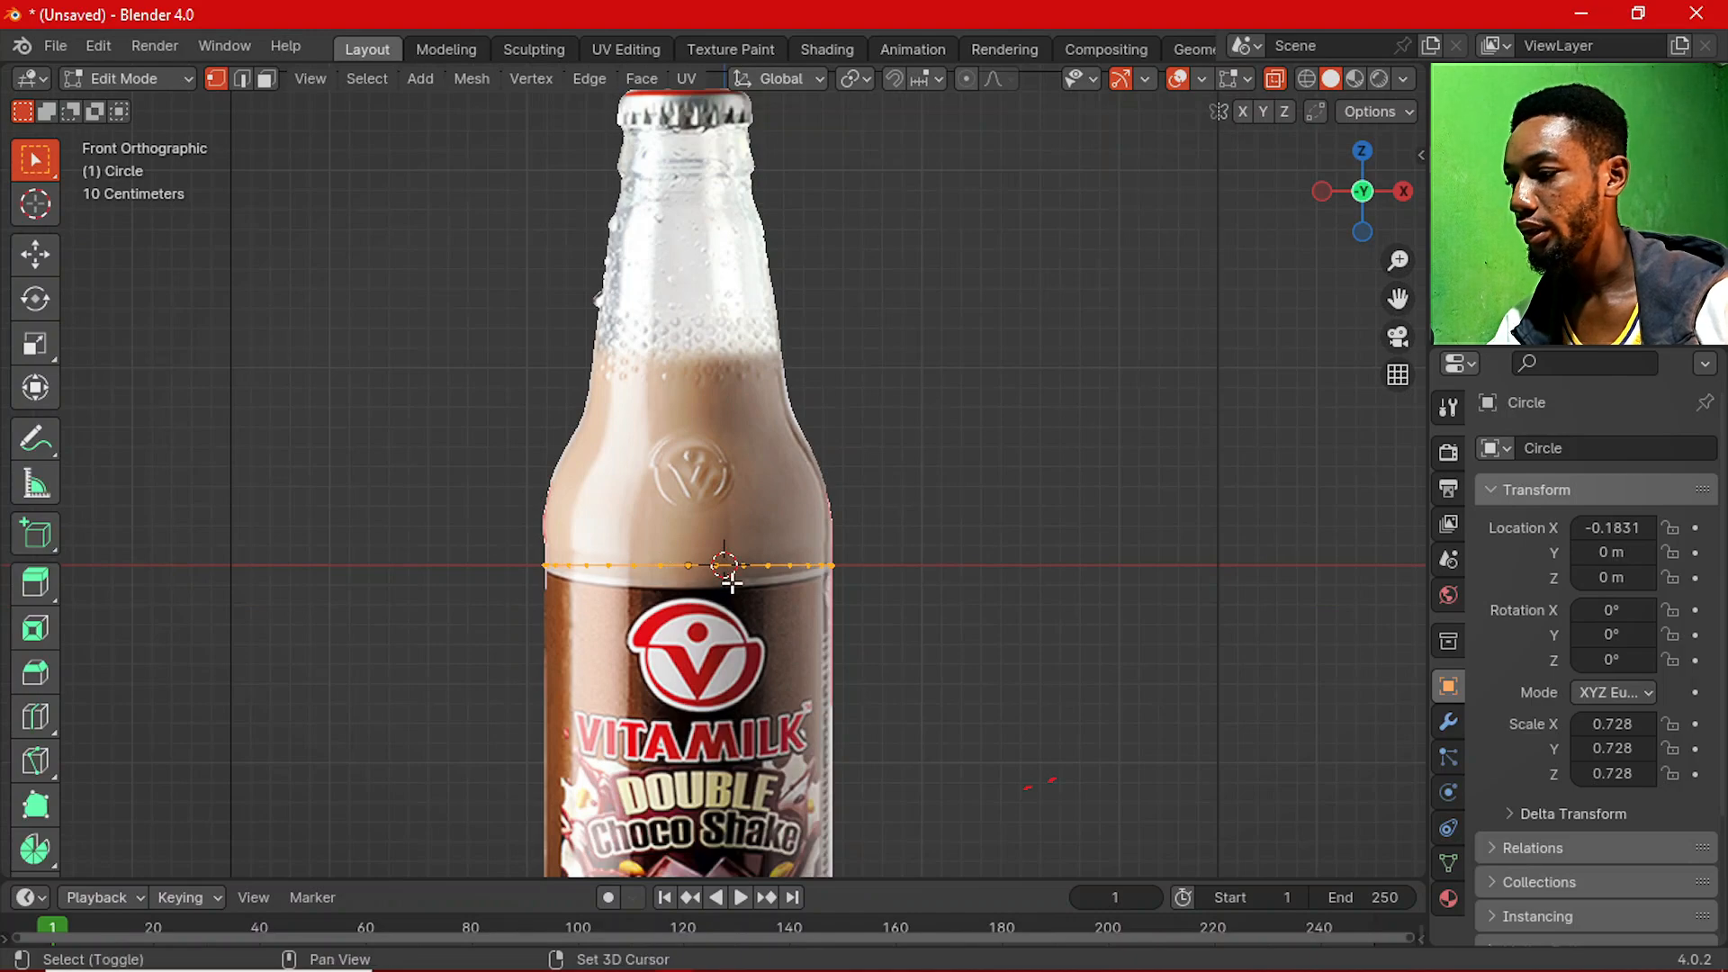
Extrude the circle about 1.87 m straight down along Z to the lower part of the bottle's label.
shift+middle_drag(731, 583, 716, 572)
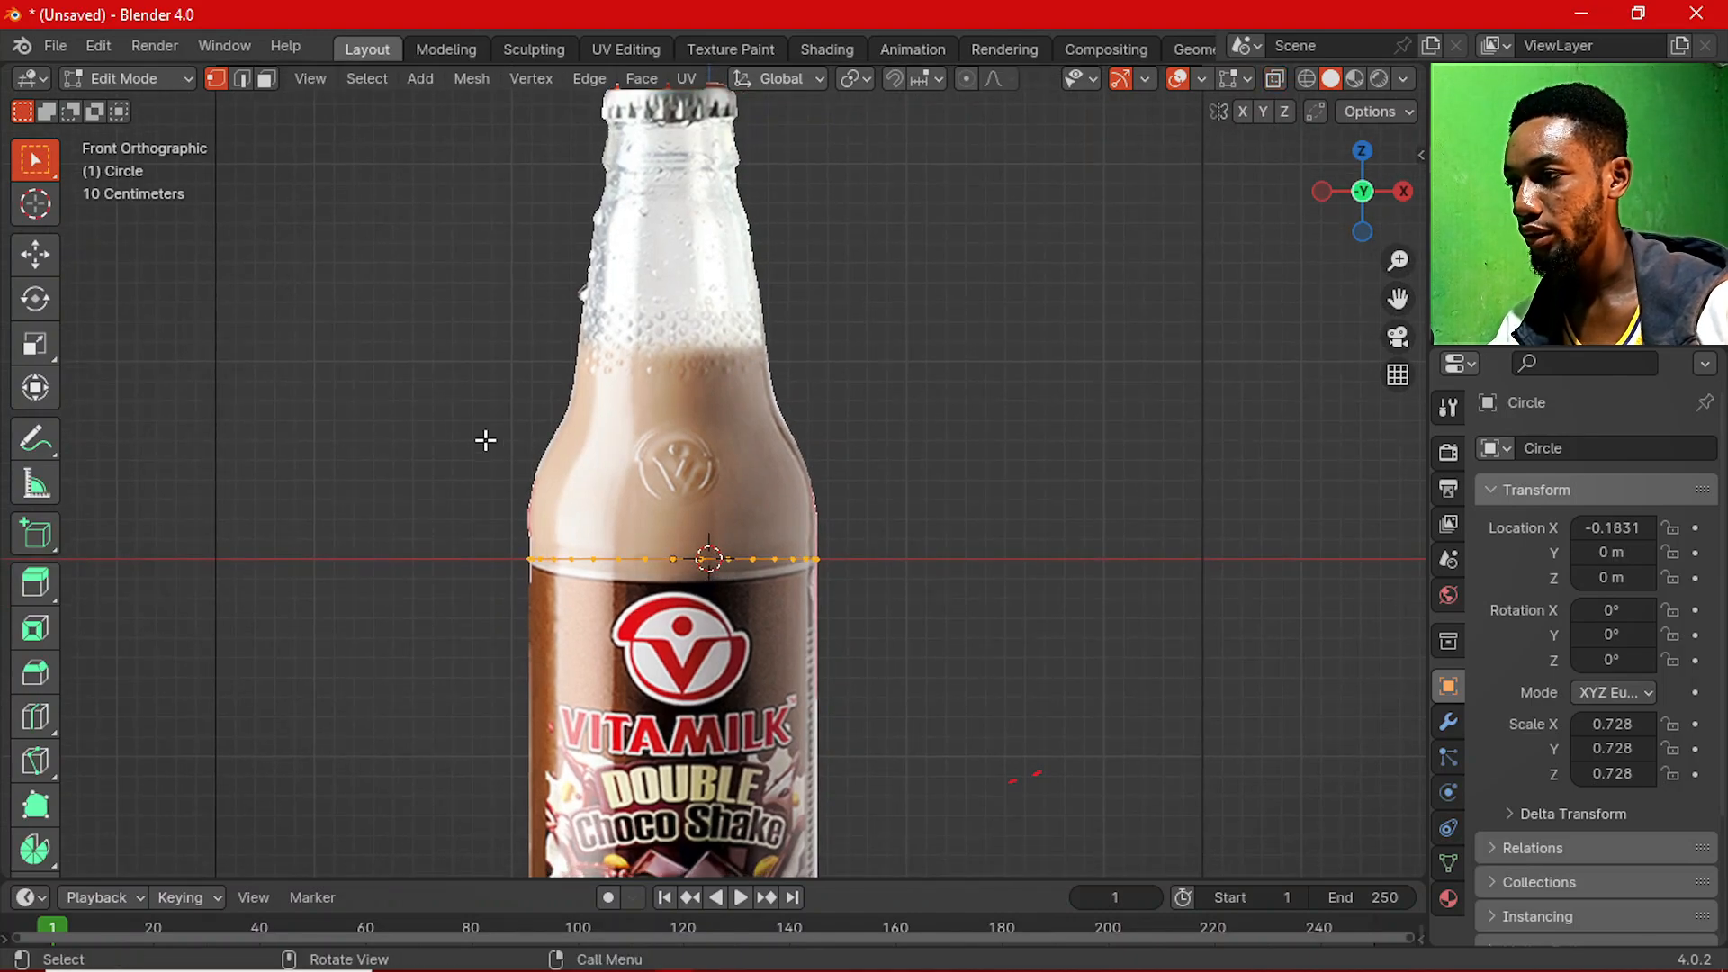
scroll(486, 440, up, 2)
shift+middle_drag(585, 620, 718, 615)
scroll(562, 569, down, 2)
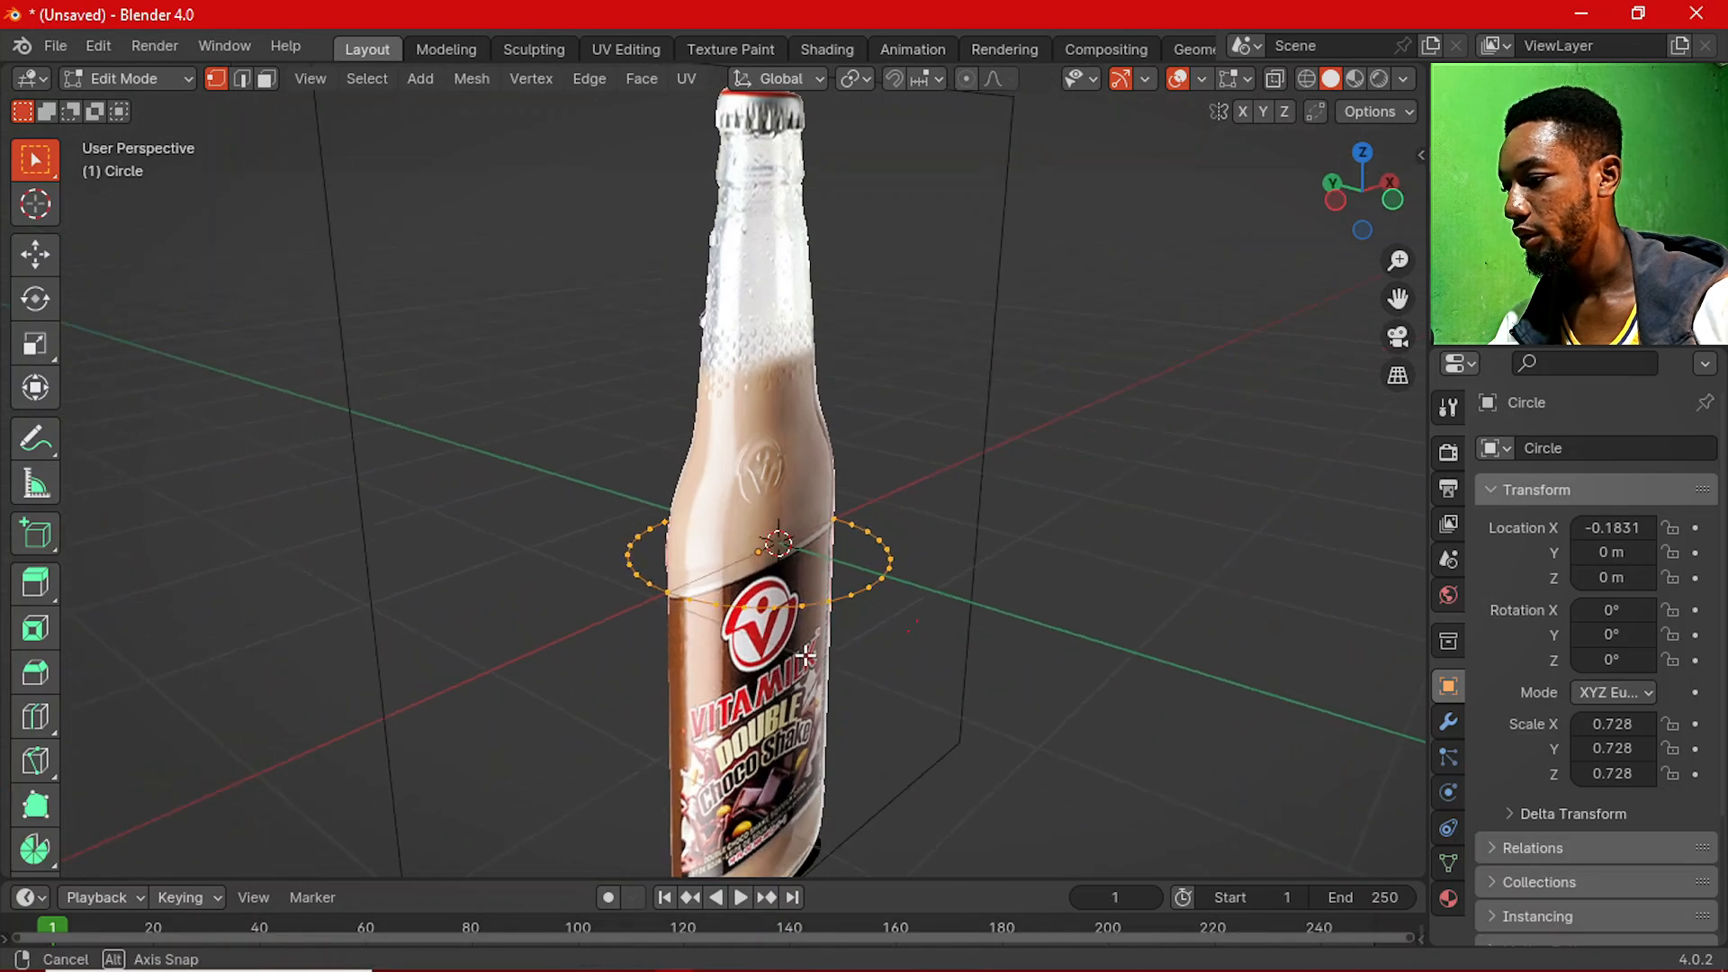
scroll(806, 642, up, 1)
key(grave)
click(702, 560)
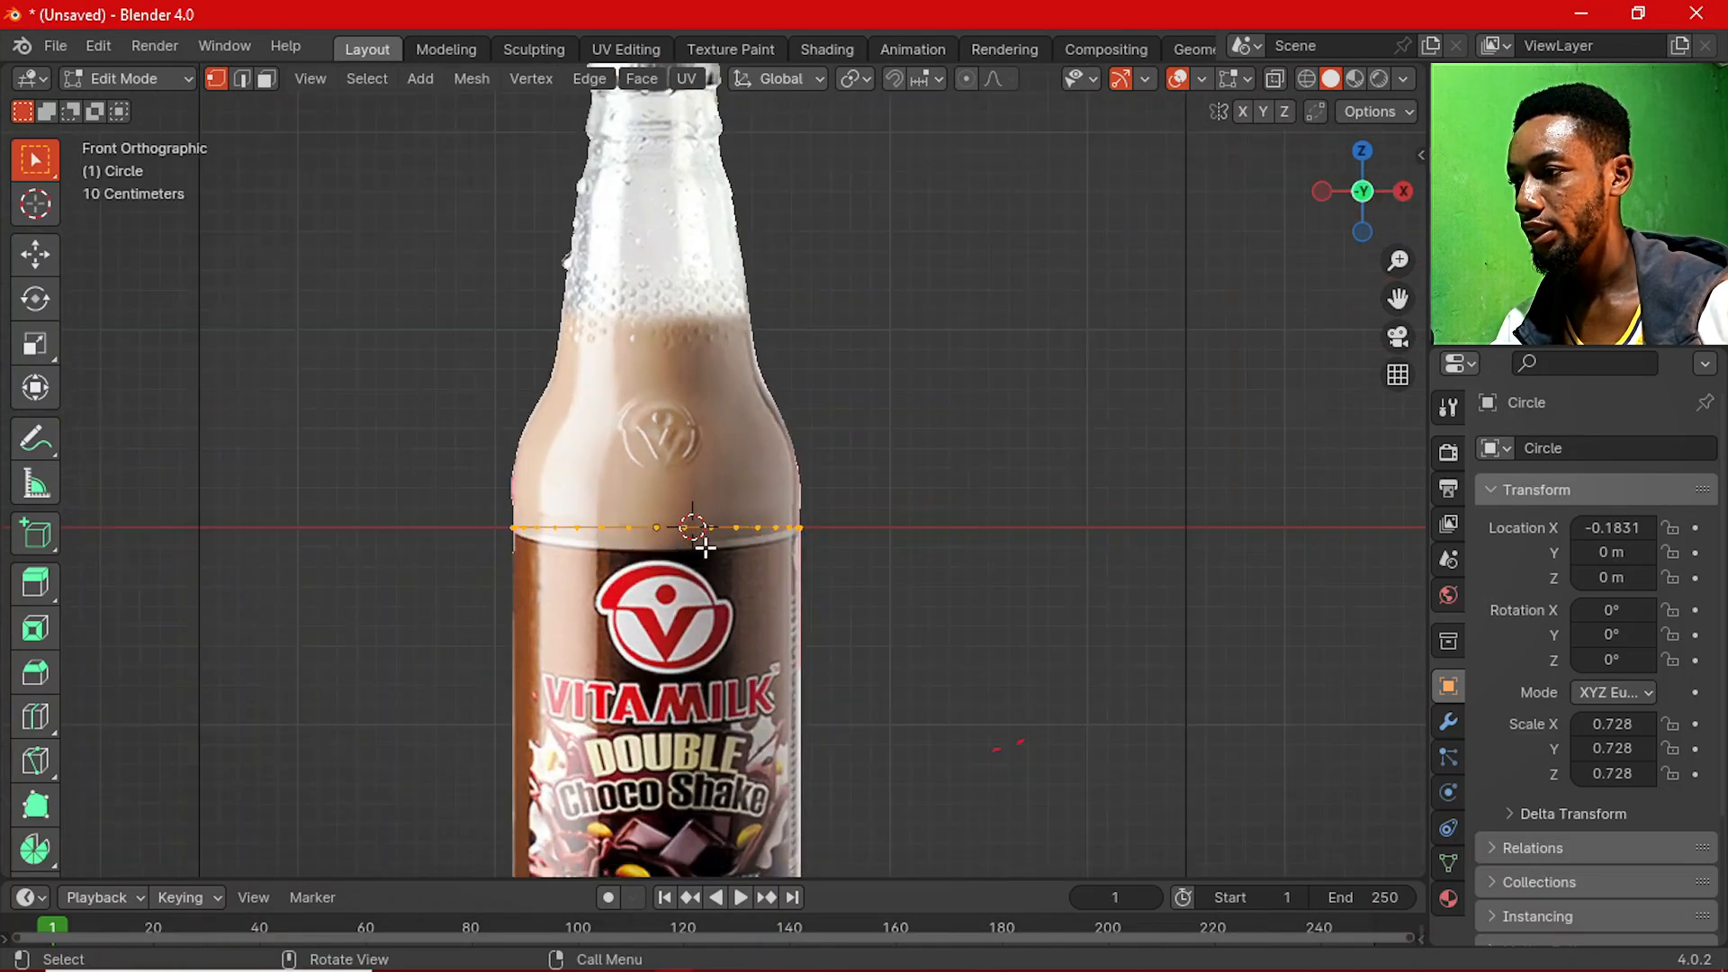
scroll(699, 566, up, 1)
shift+middle_drag(699, 567, 732, 344)
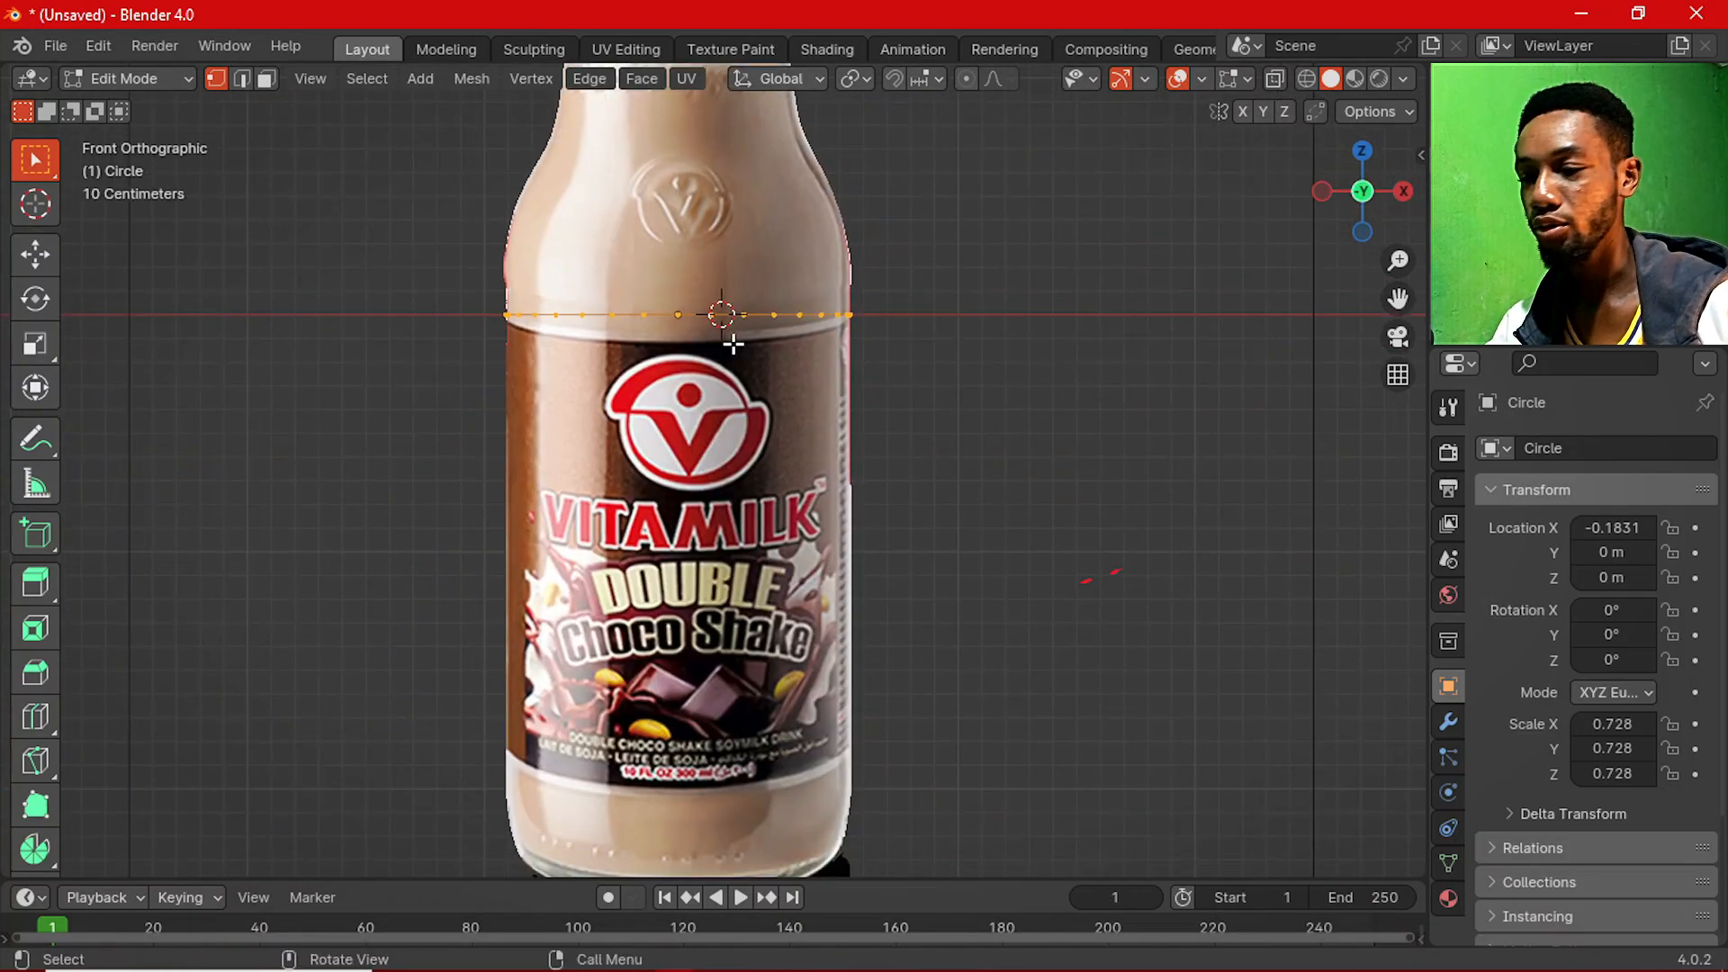
key(e)
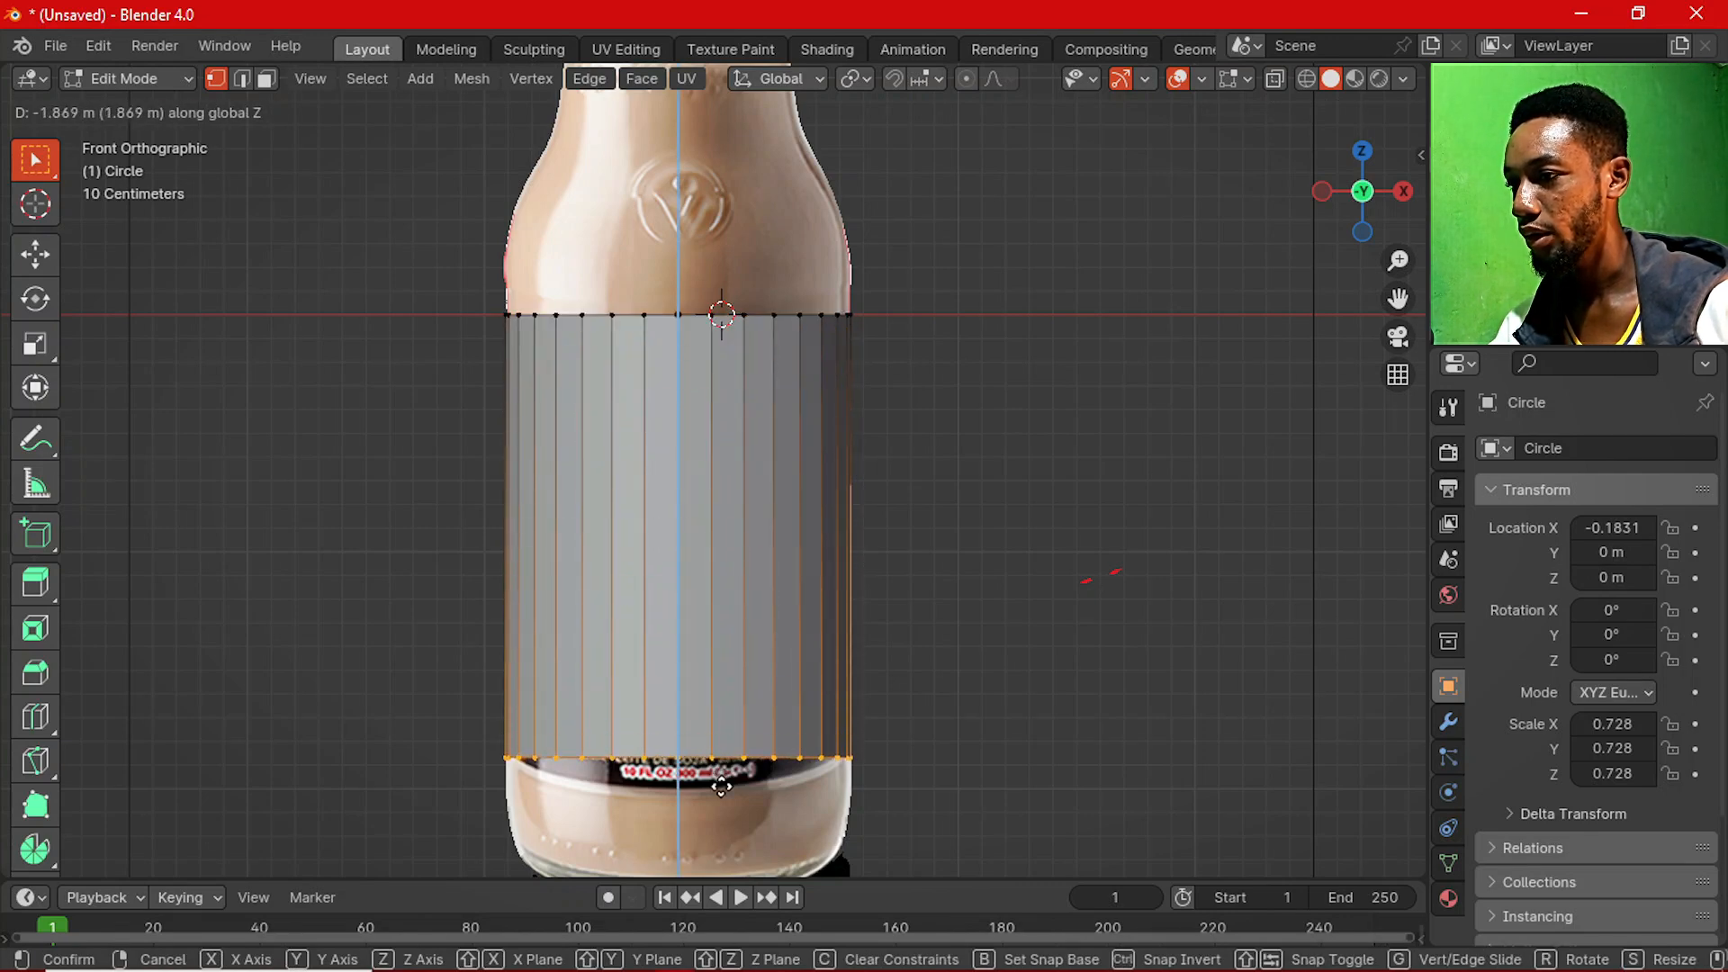
click(721, 793)
Extrude the lower edge loop a short way down along Z below the label and scale it in slightly to follow the bottle's outline.
shift+middle_drag(715, 730, 709, 494)
scroll(709, 506, up, 2)
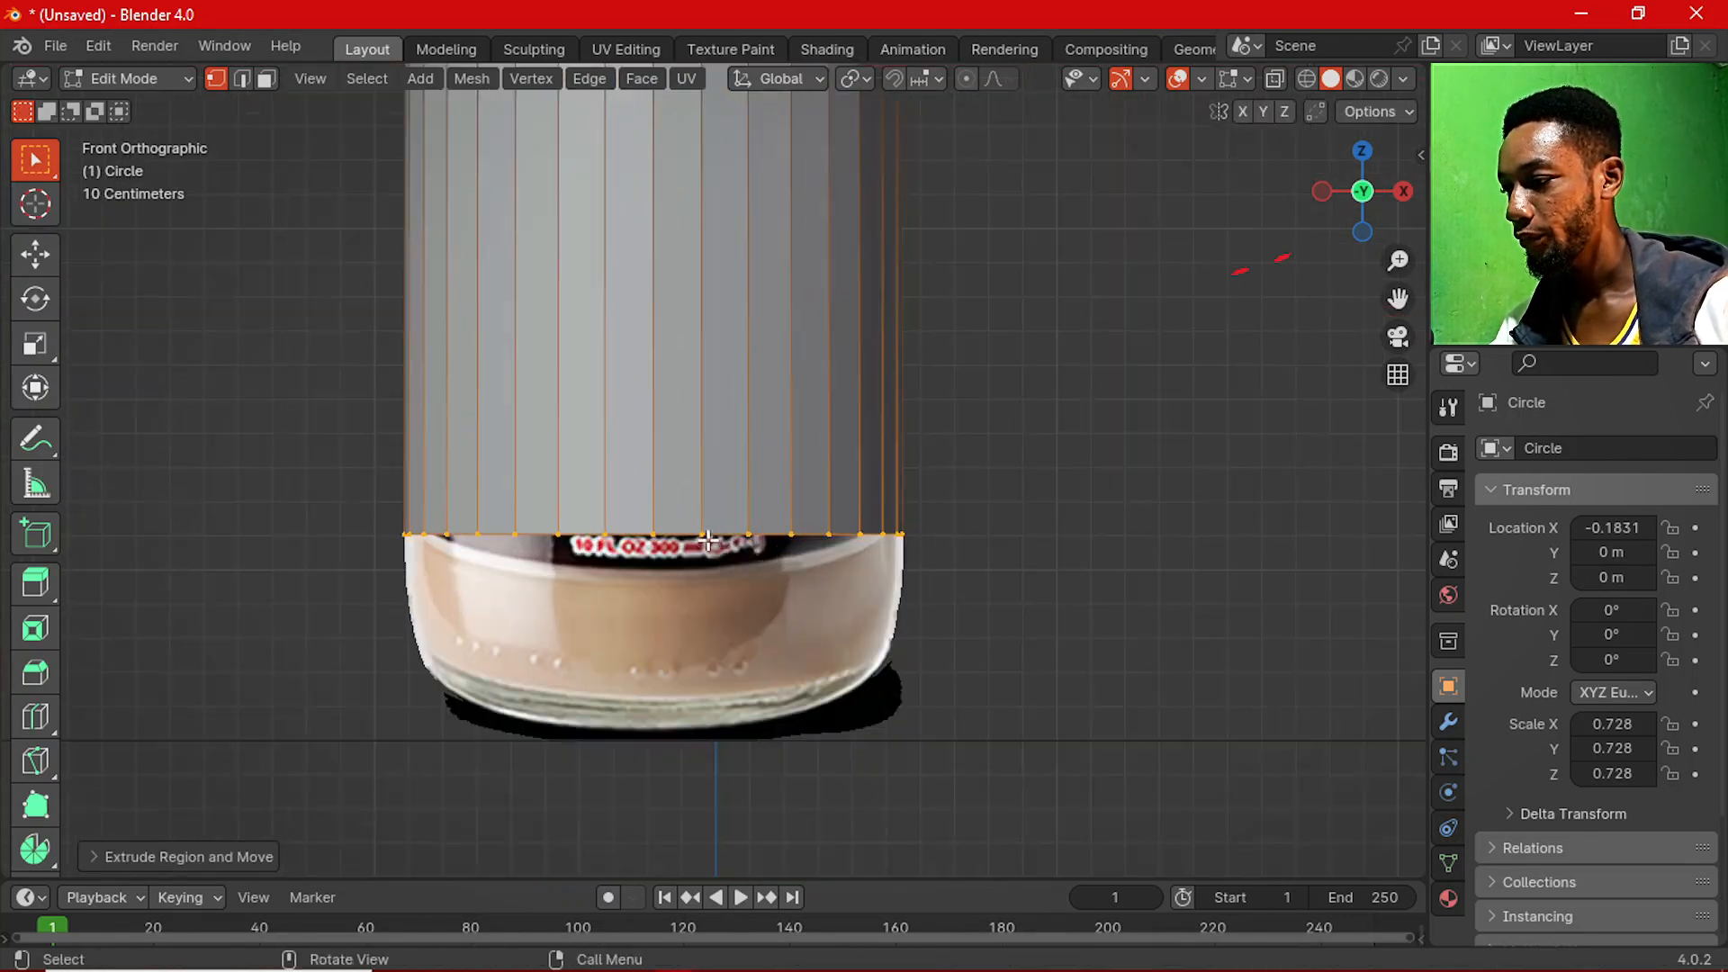
key(e)
key(z)
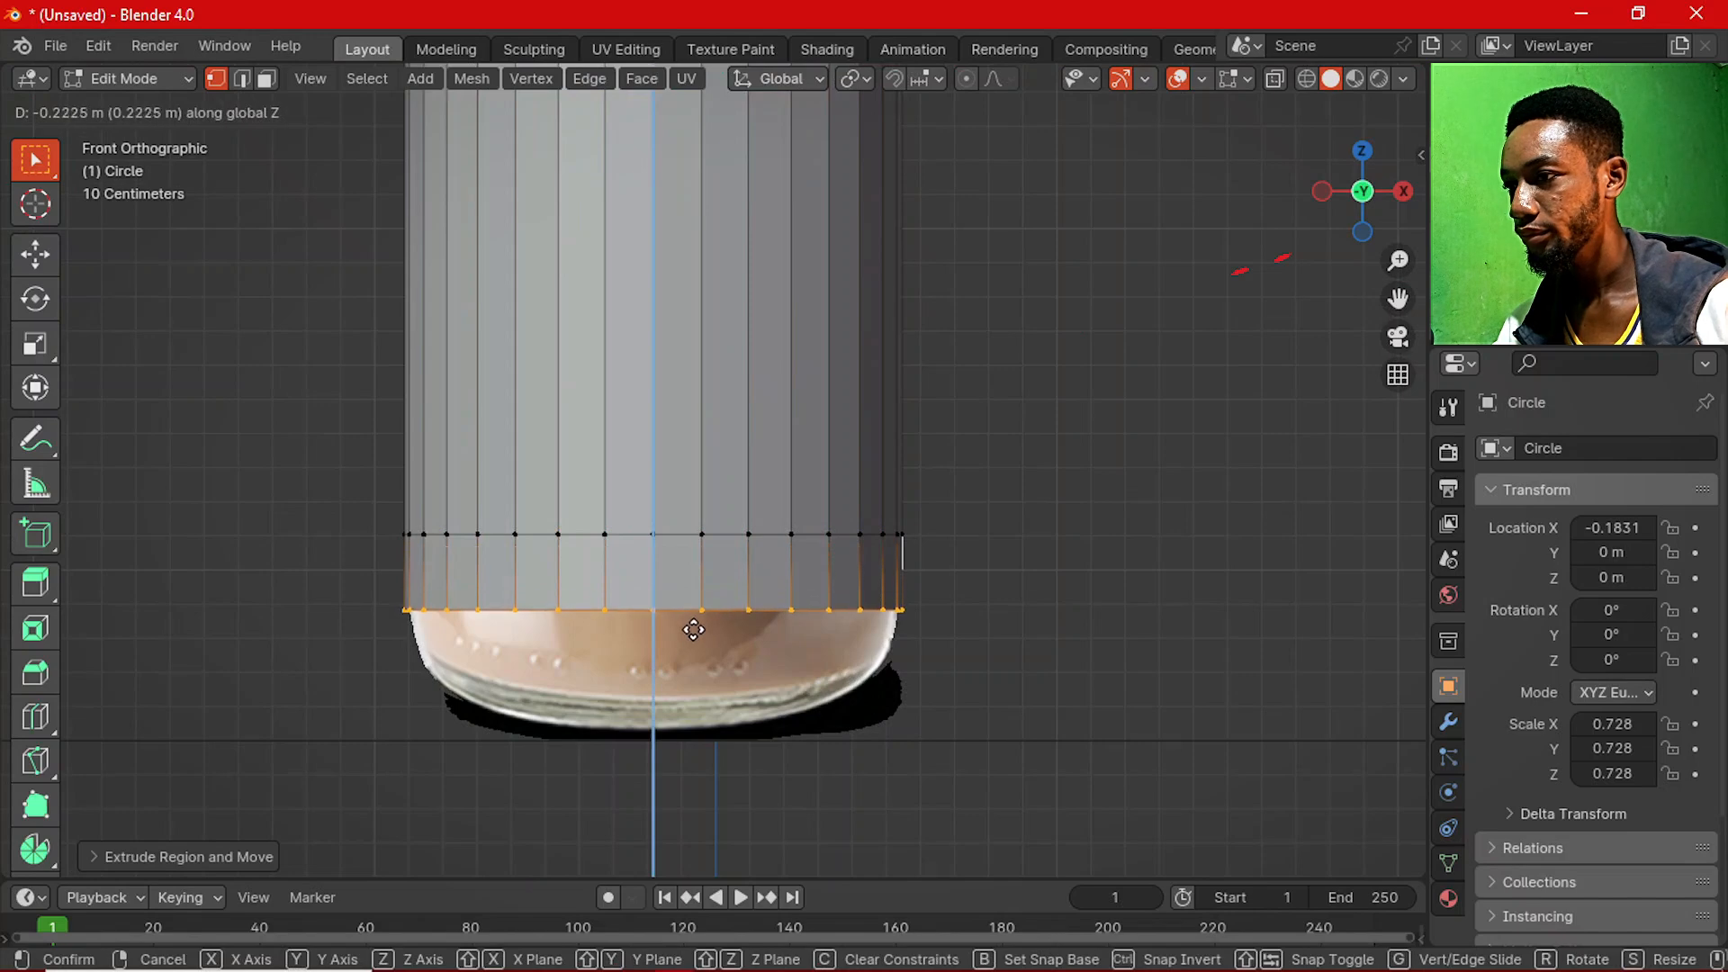
click(690, 652)
key(s)
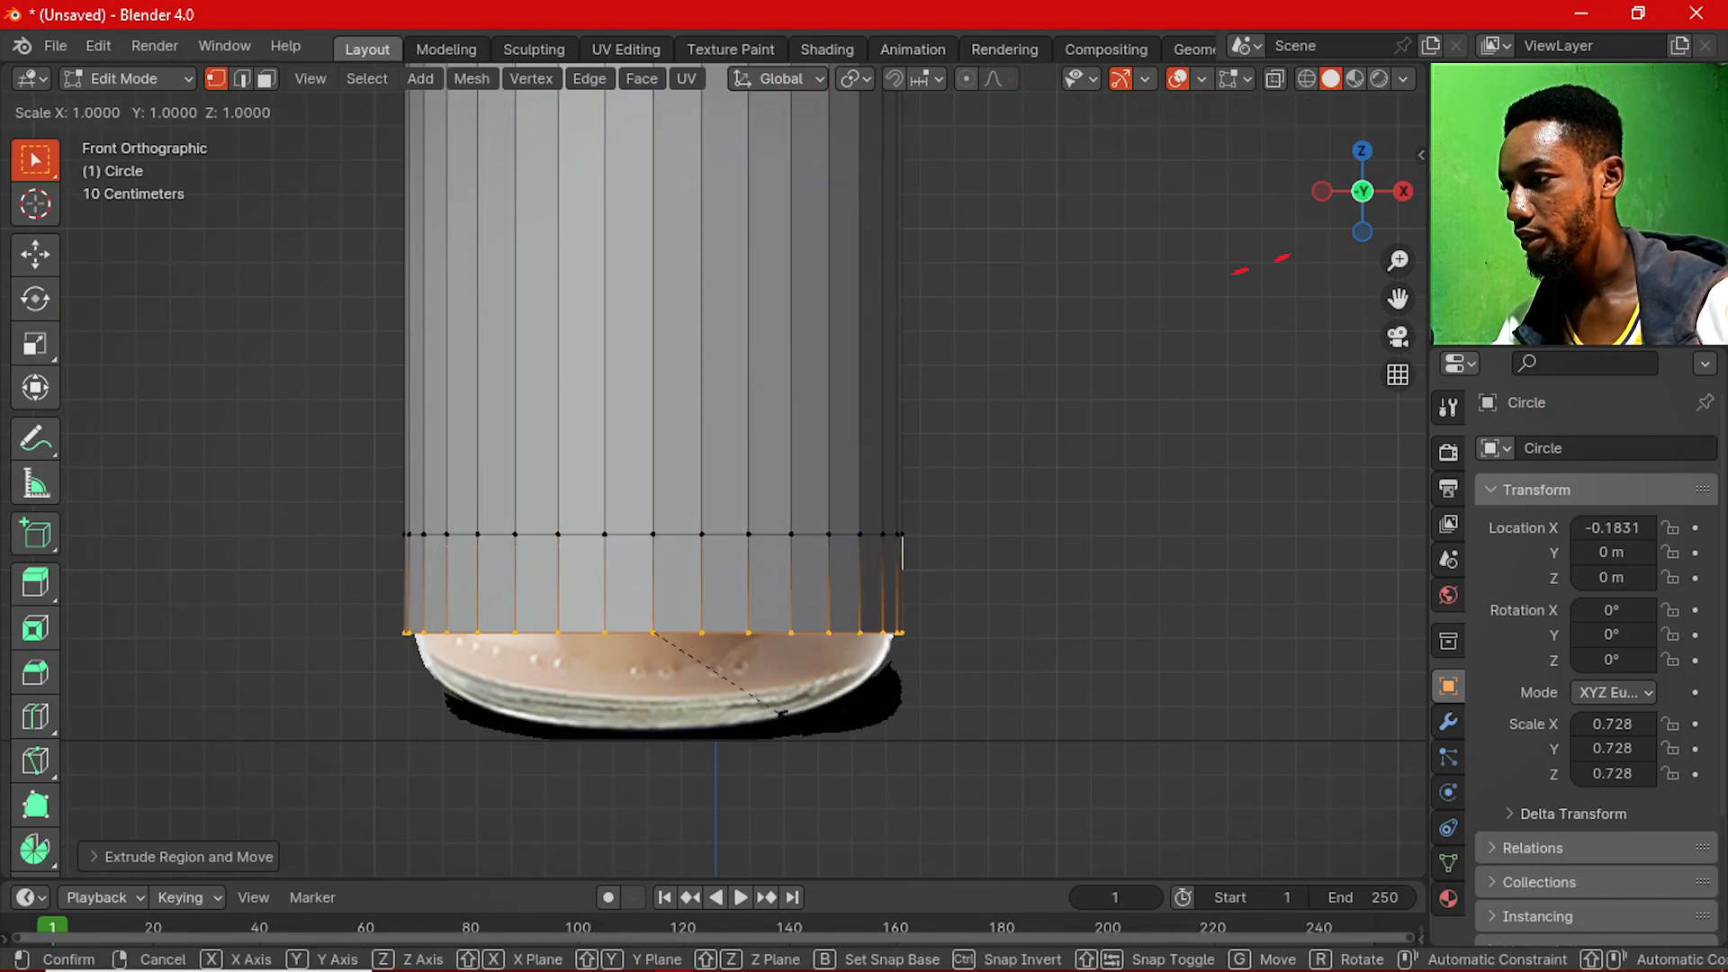
click(783, 691)
Extrude the lowest loop down along Z to the bottle's base and scale it inward to form the tapered bottom edge.
key(e)
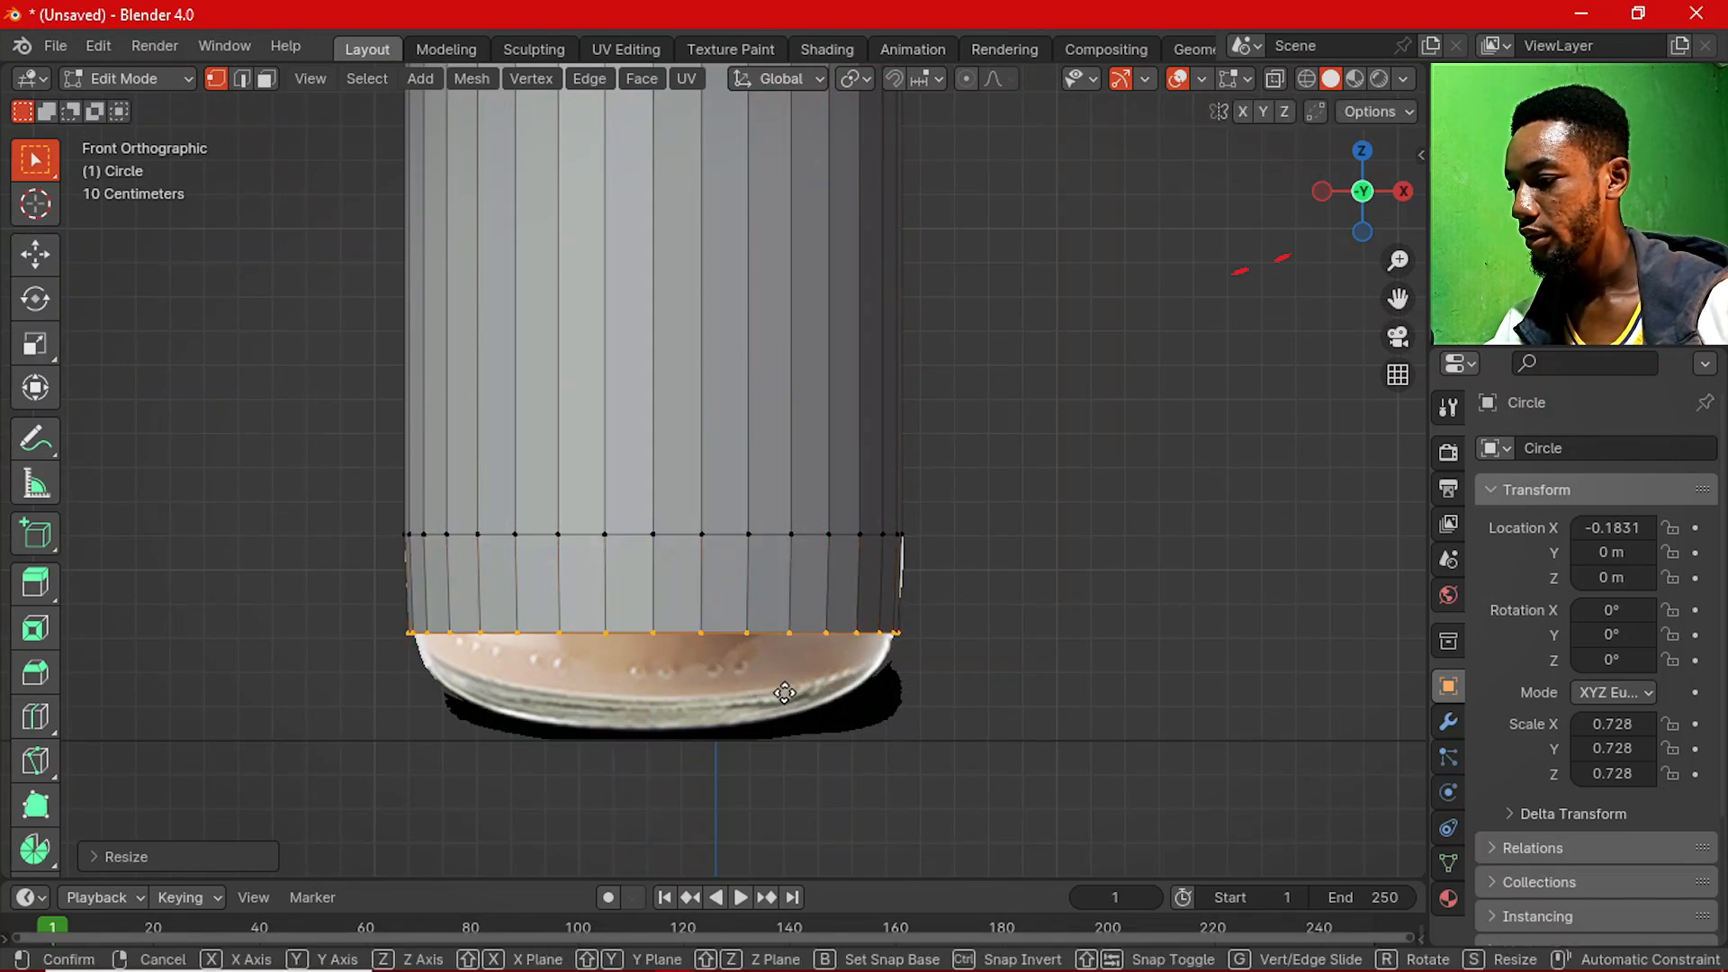
key(z)
click(783, 764)
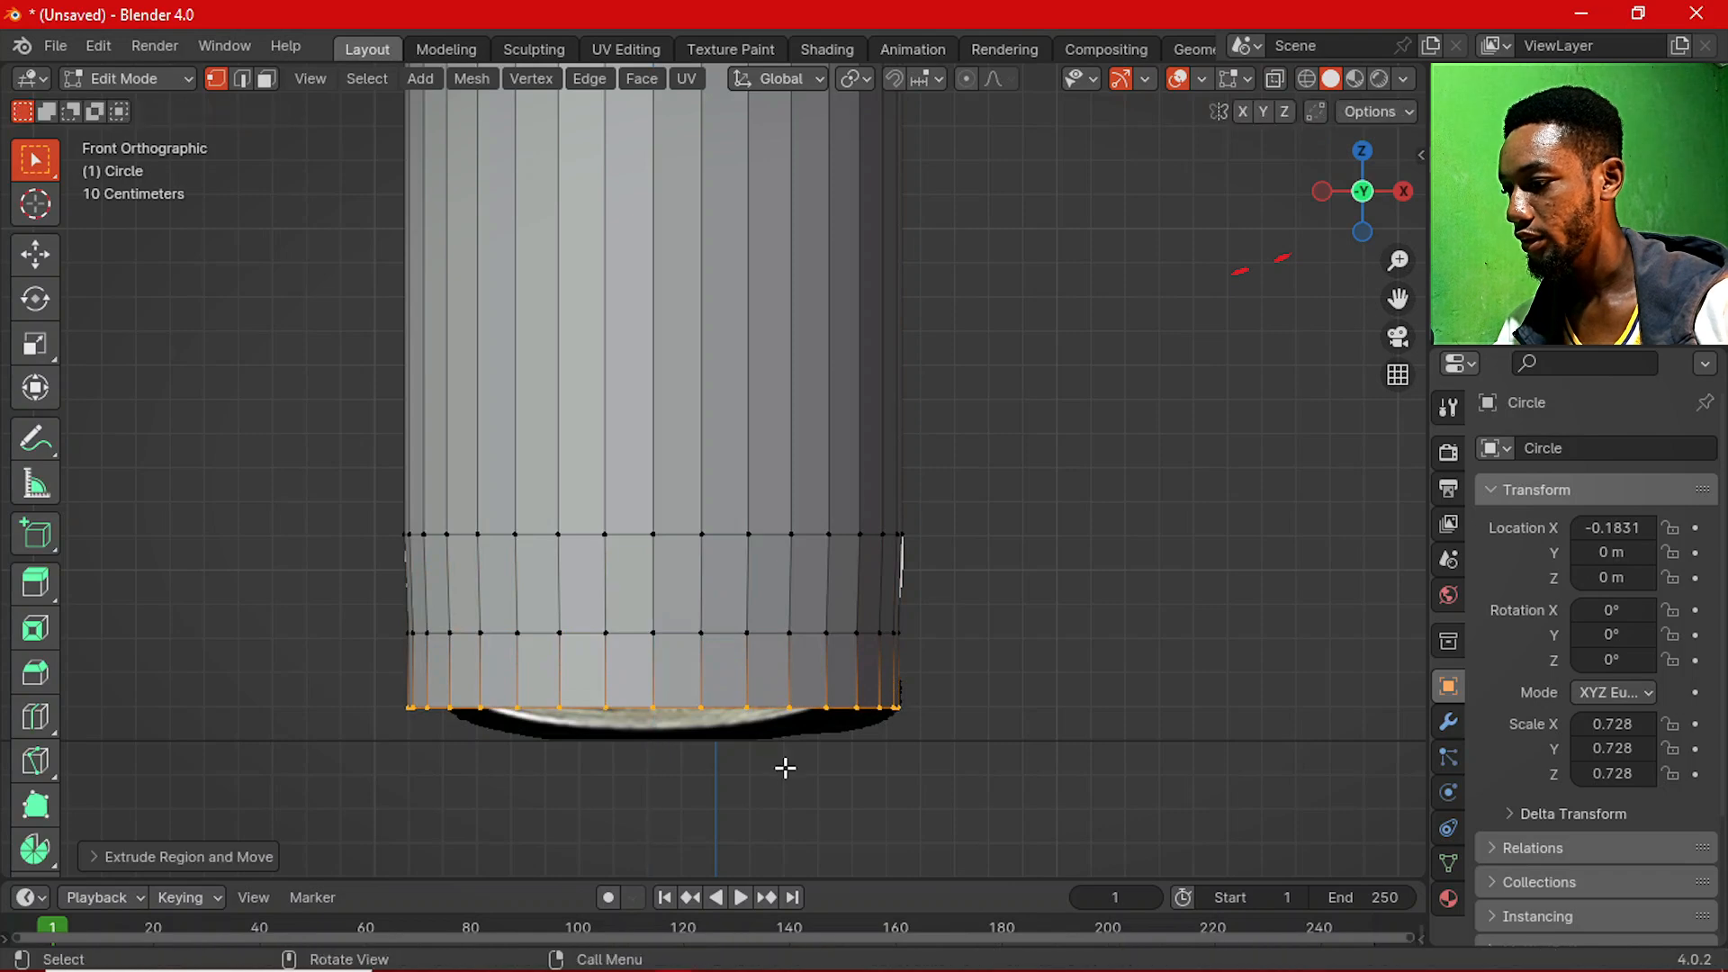
key(s)
click(764, 733)
middle_drag(764, 733, 852, 630)
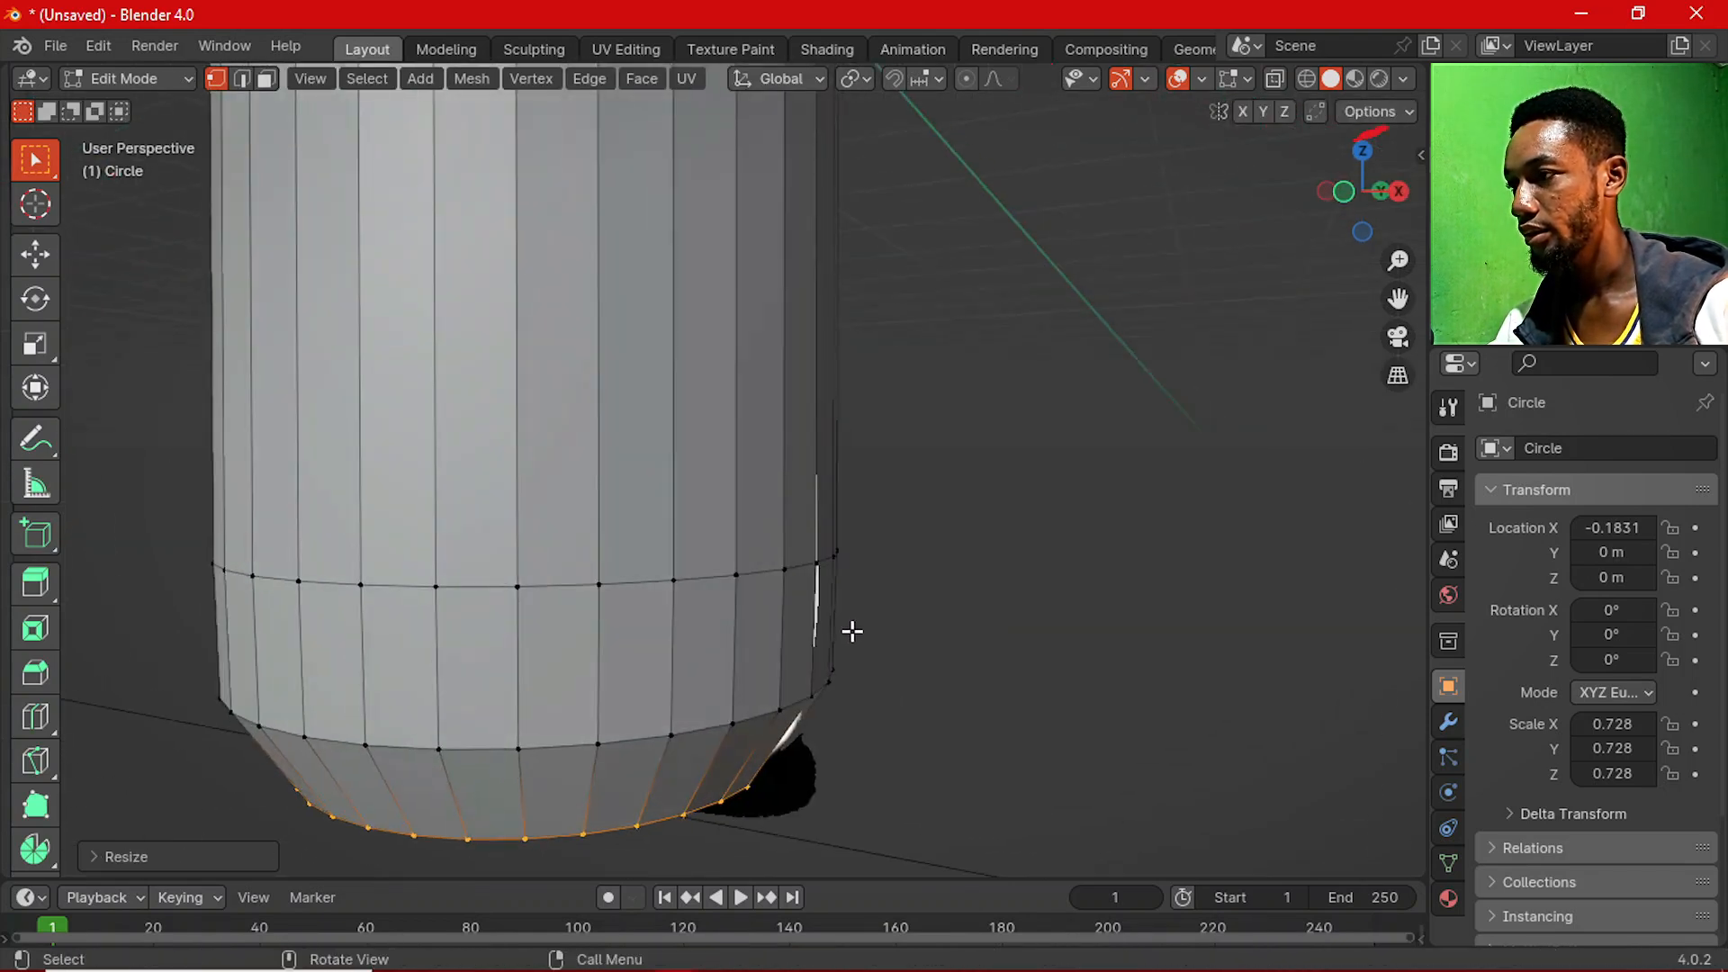
Turn on X-ray display in front view so the reference bottle shows through the mesh.
key(grave)
click(670, 531)
scroll(658, 516, down, 3)
shift+middle_drag(733, 396, 744, 567)
scroll(744, 567, up, 2)
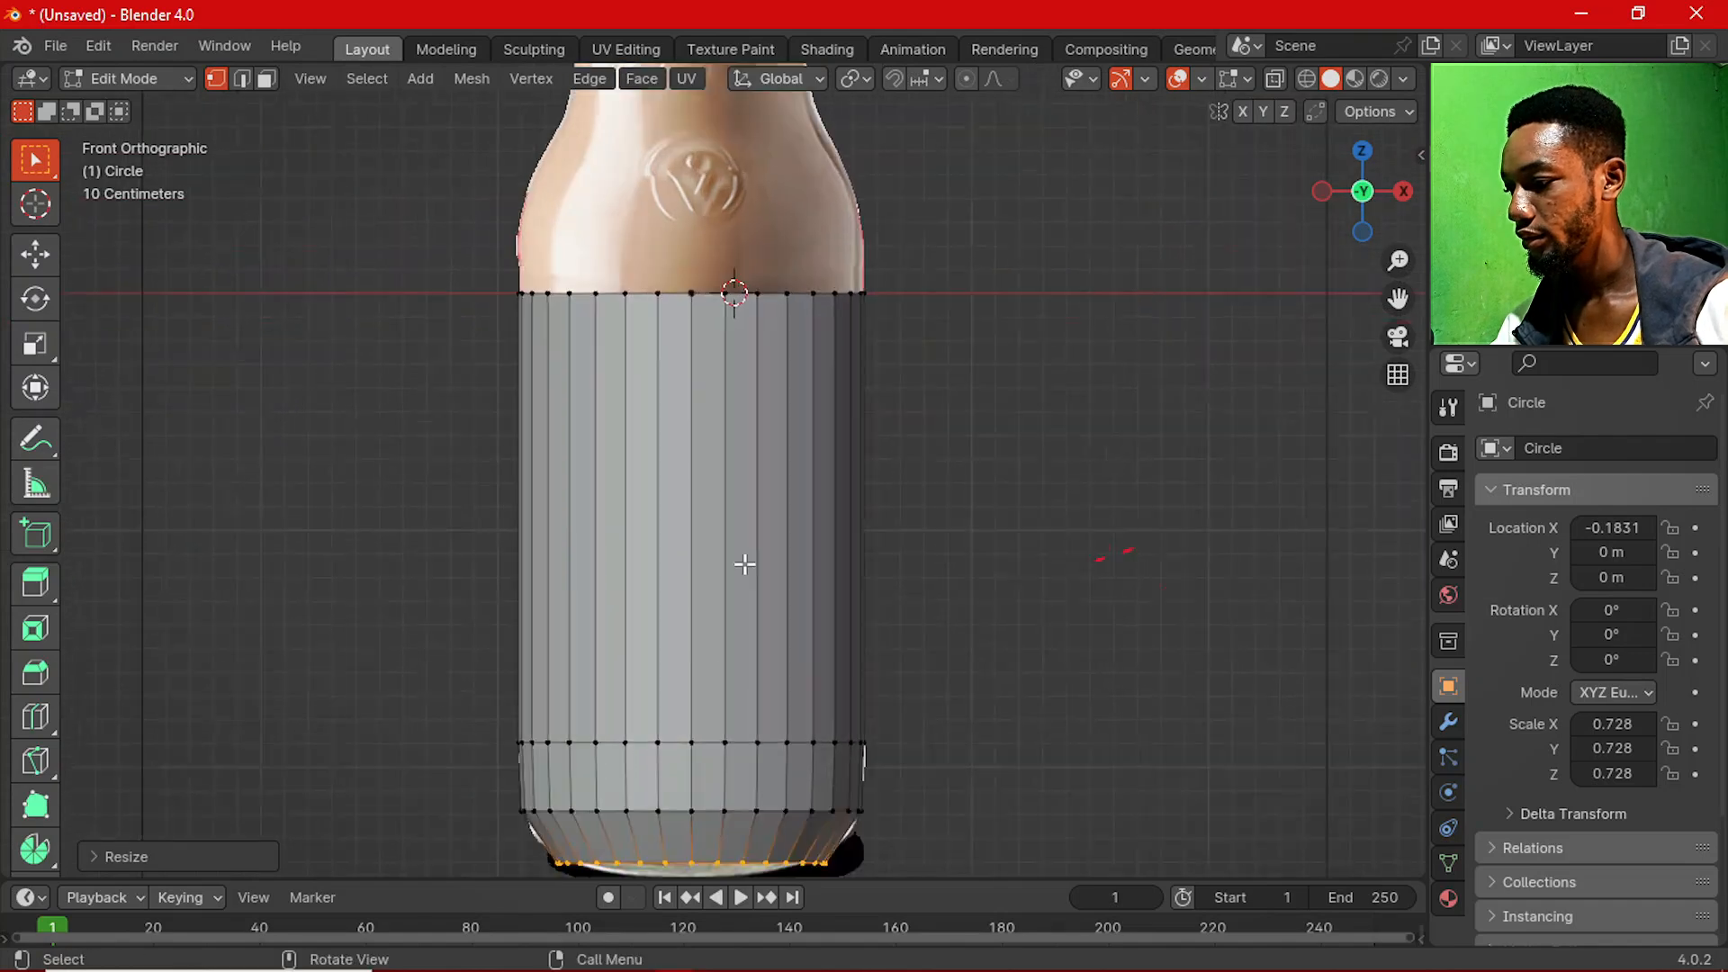
key(alt+z)
shift+middle_drag(745, 402, 738, 553)
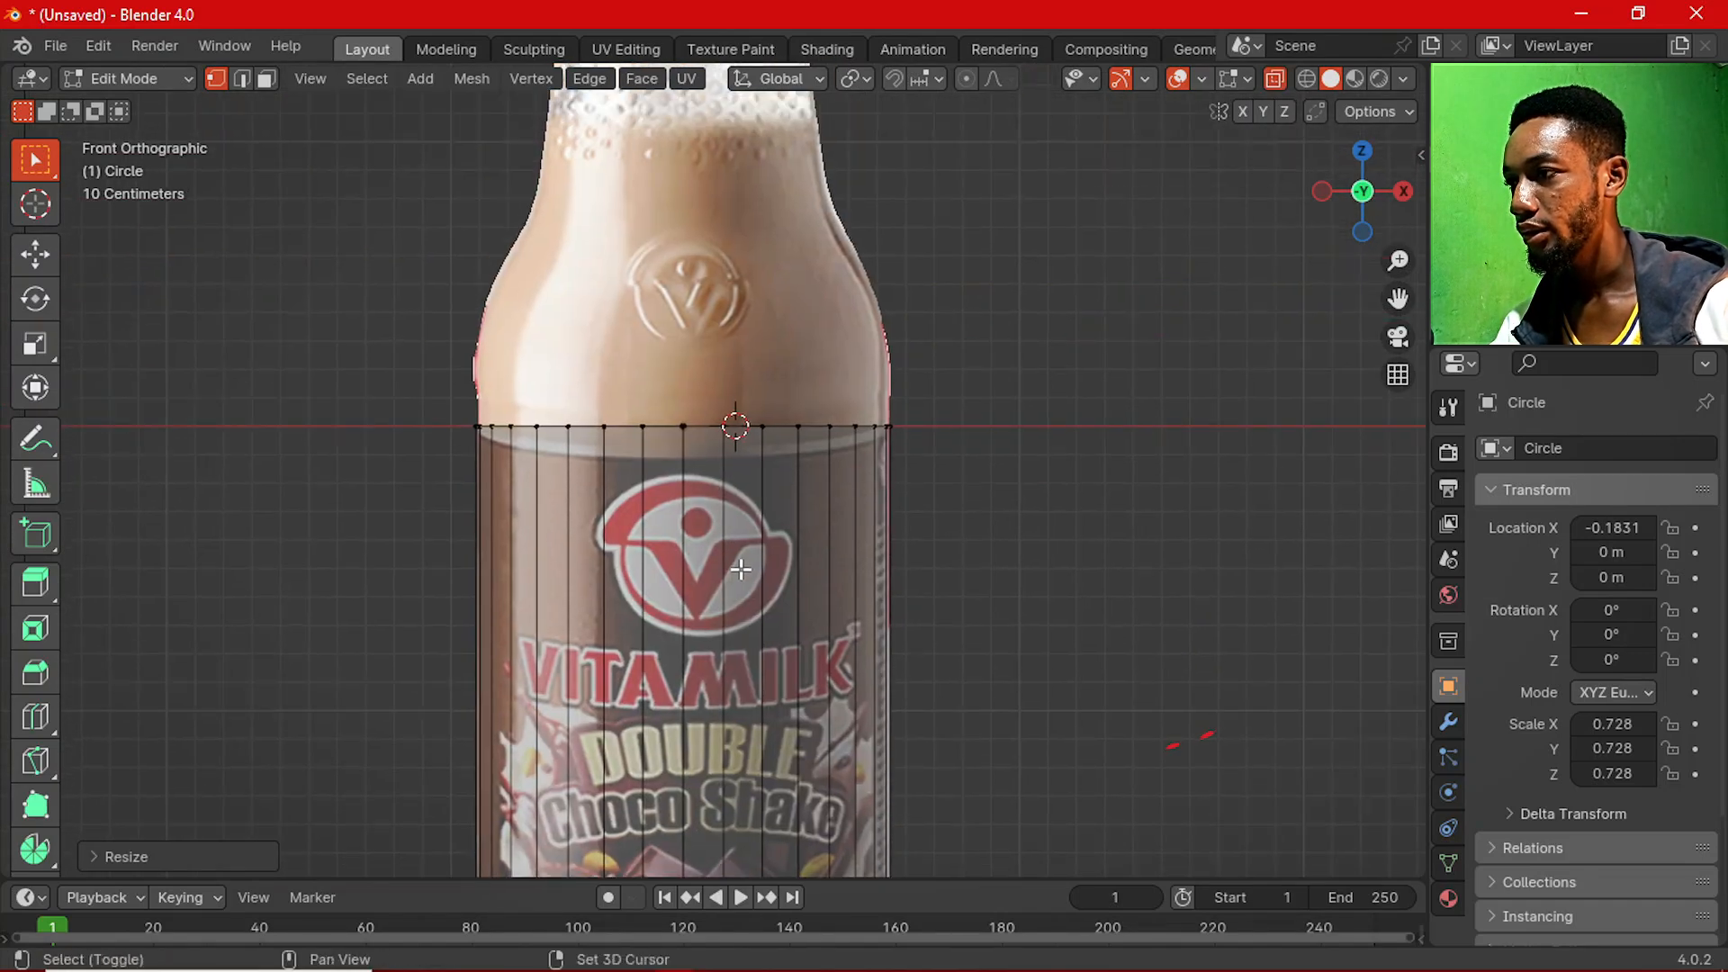
Select the mesh's top edge loop above the label and extrude it up about 0.136 m along Z.
scroll(738, 553, down, 2)
scroll(738, 554, up, 2)
shift+middle_drag(589, 415, 586, 511)
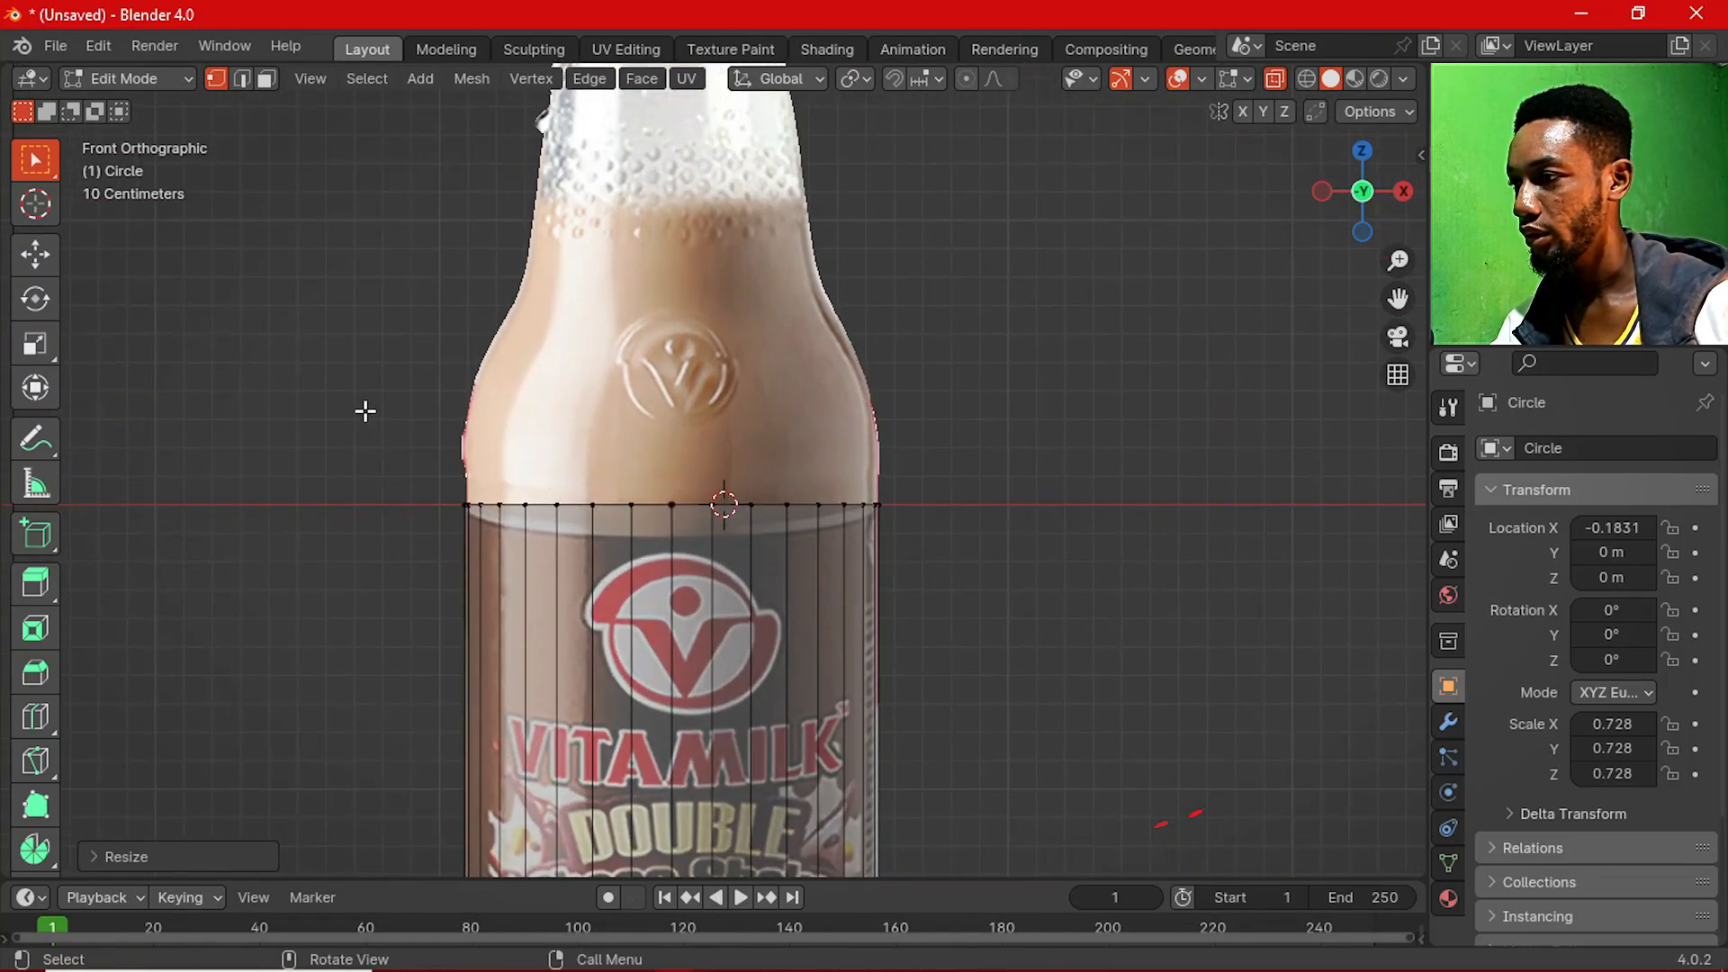
drag(366, 411, 1013, 551)
scroll(848, 549, up, 2)
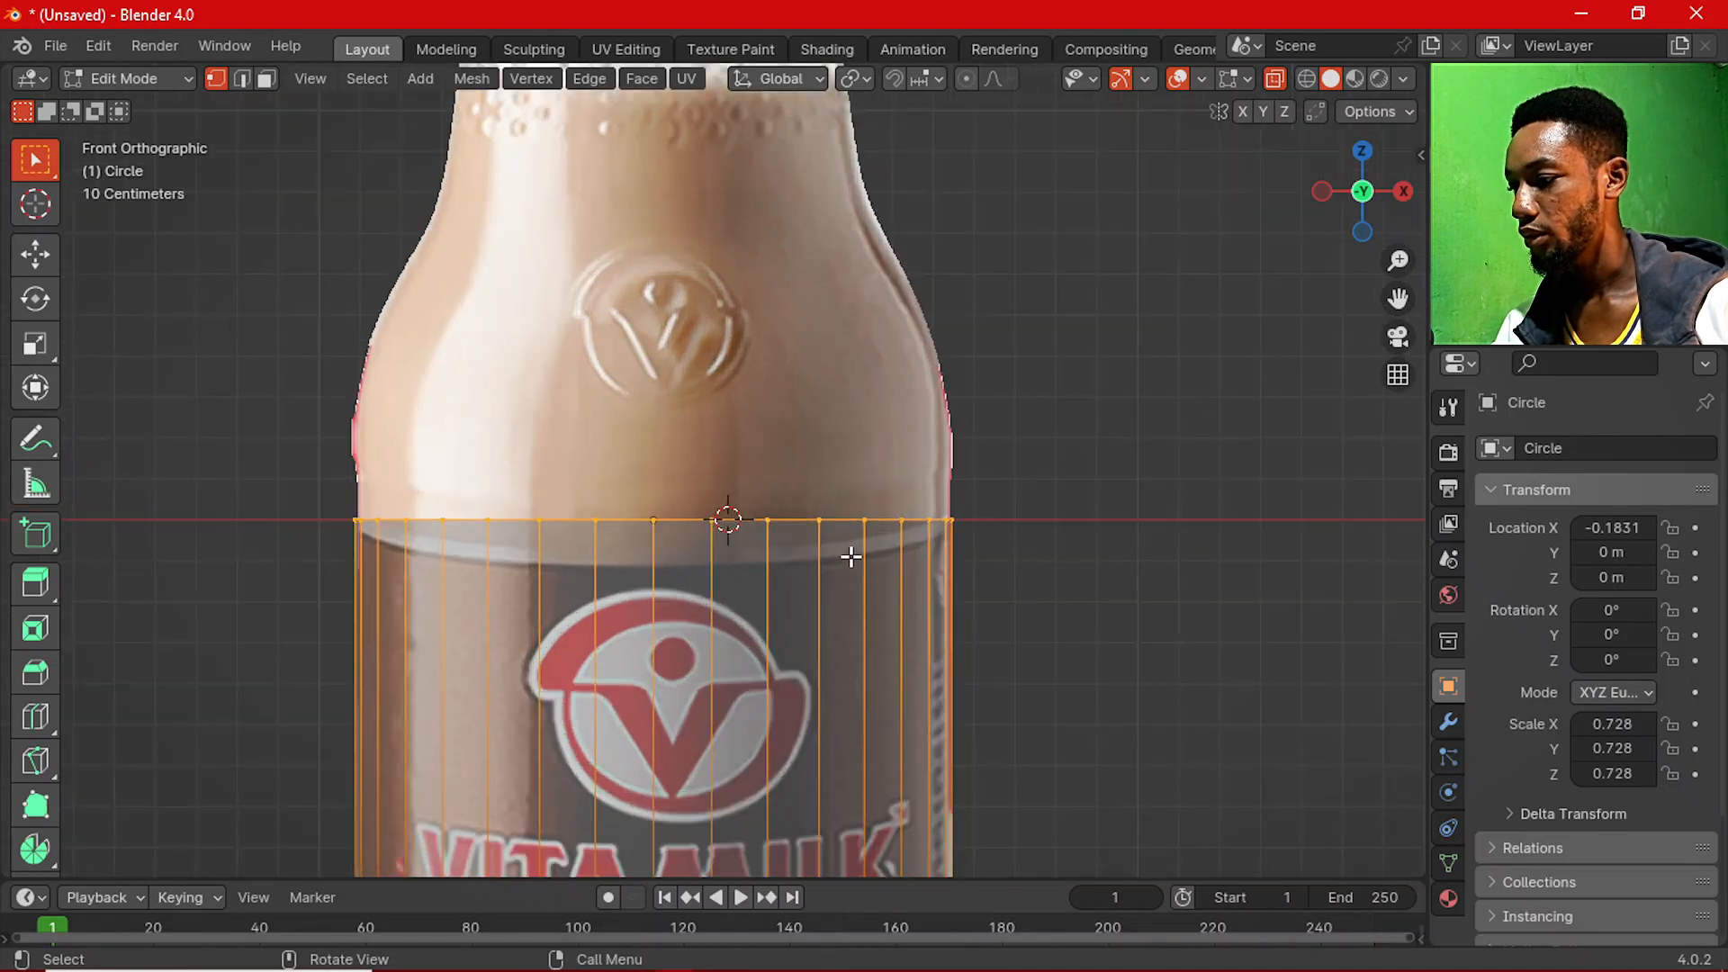
key(e)
key(z)
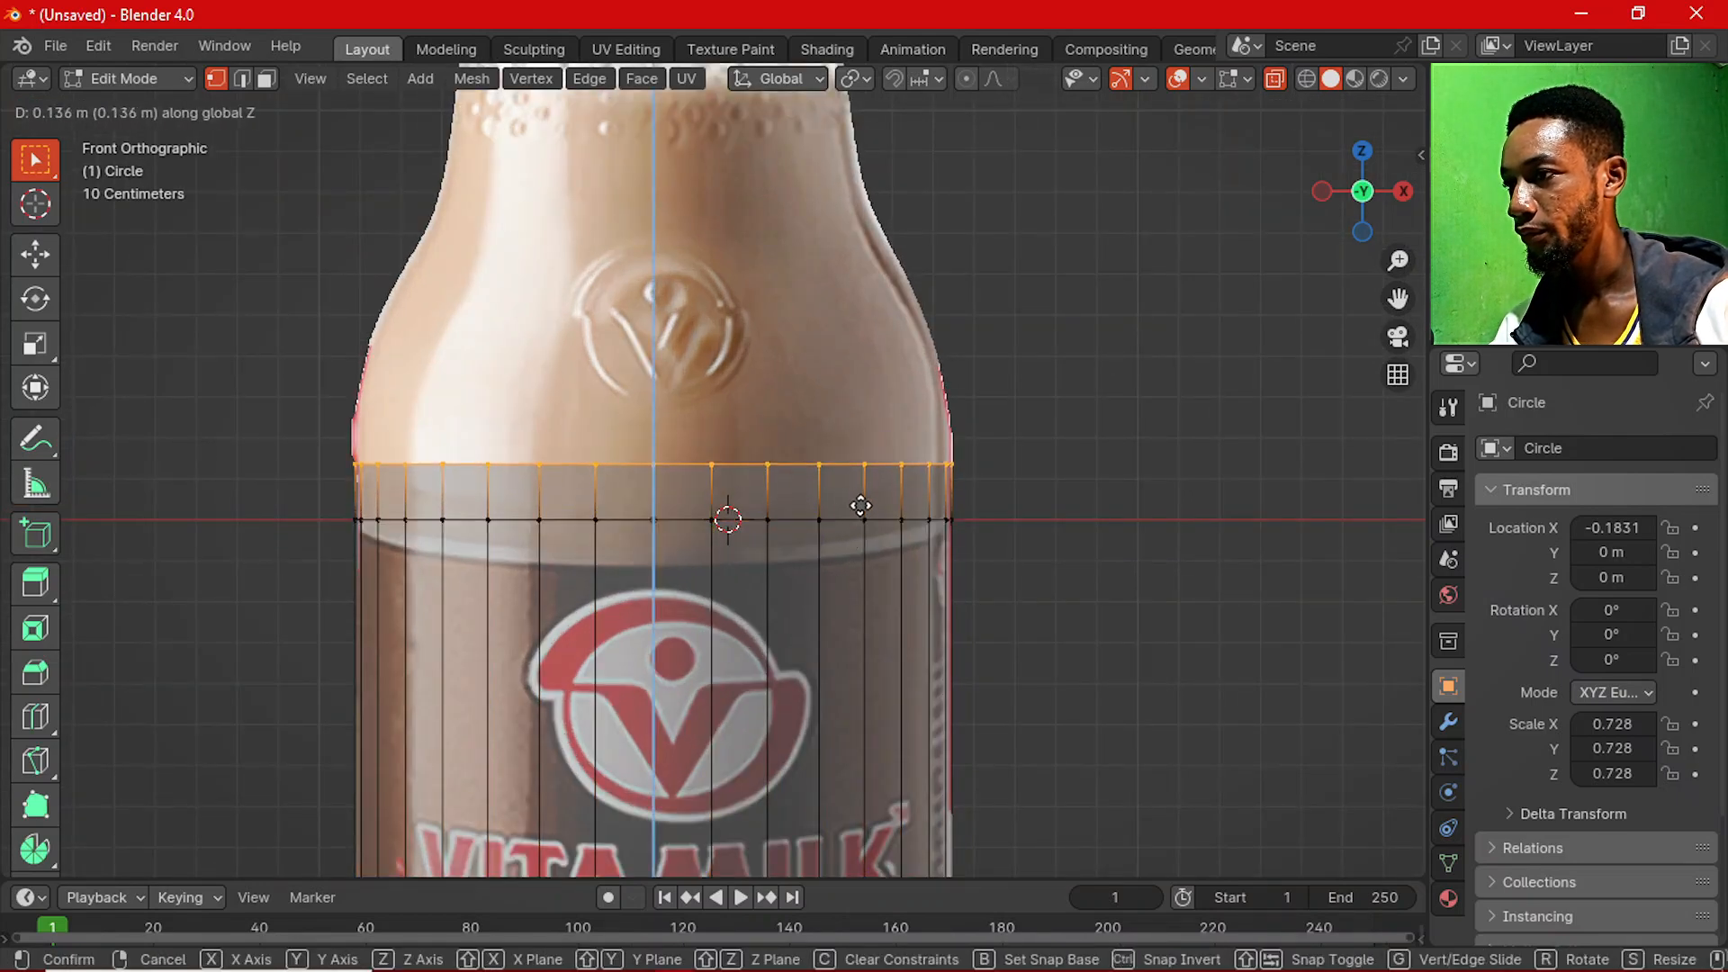
click(867, 502)
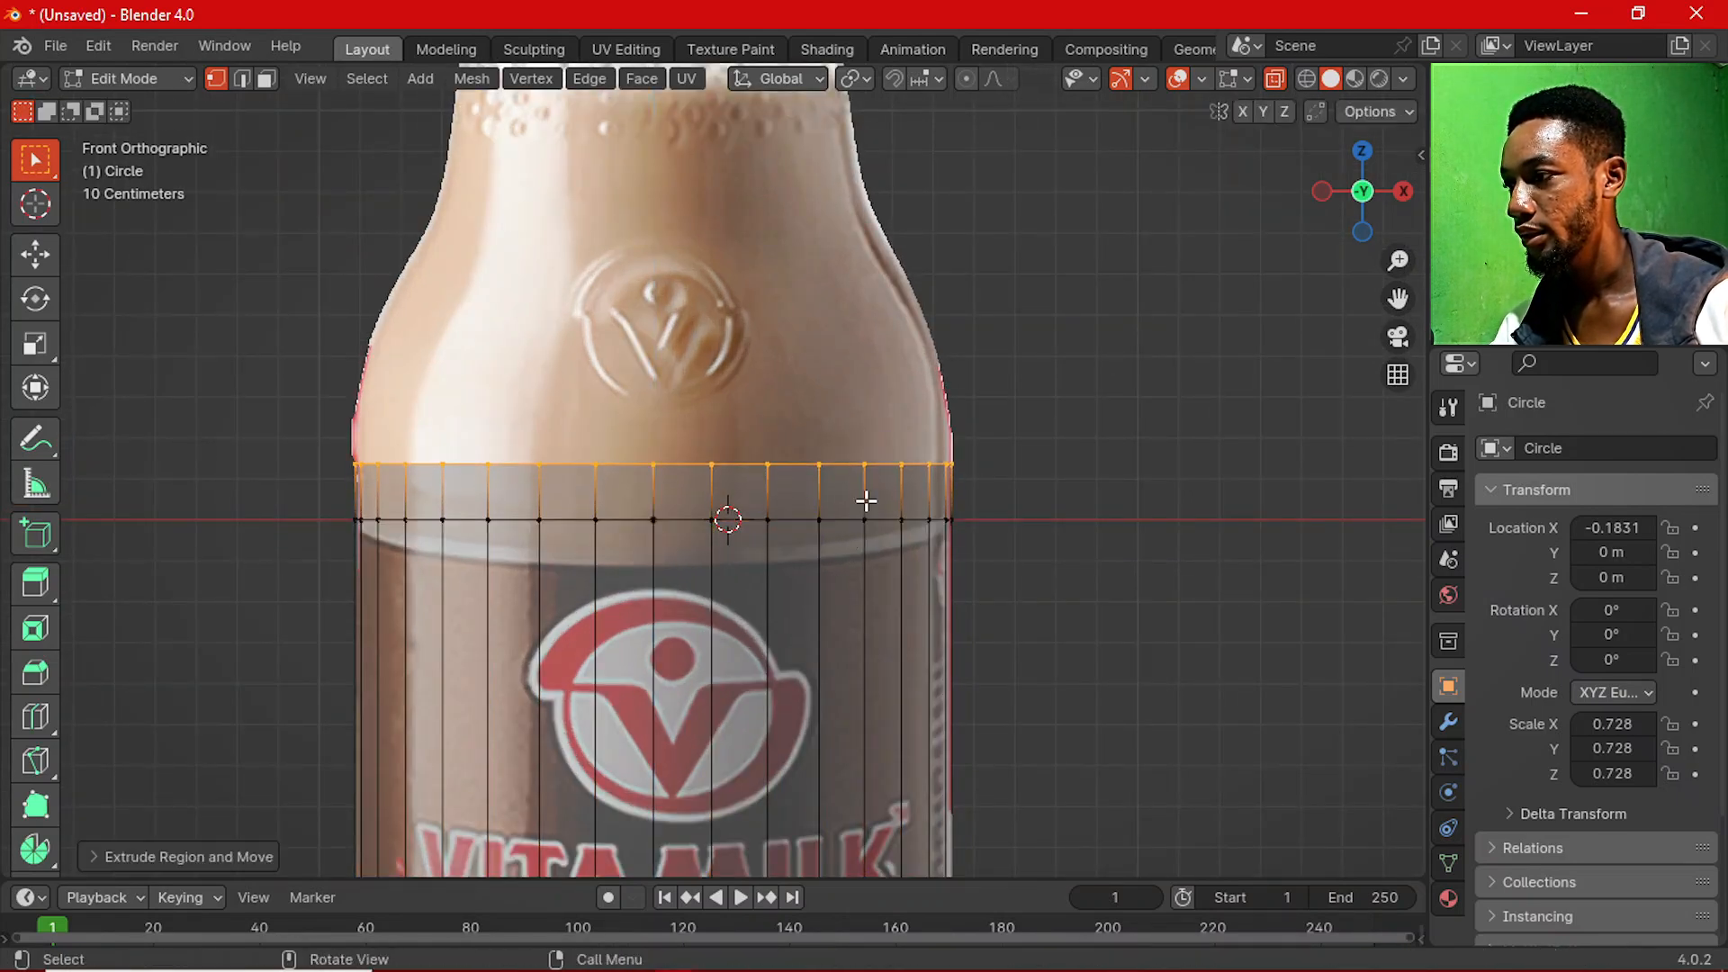
Extrude the top loop up about 0.3 m along Z to the upper part of the embossed logo.
key(e)
key(z)
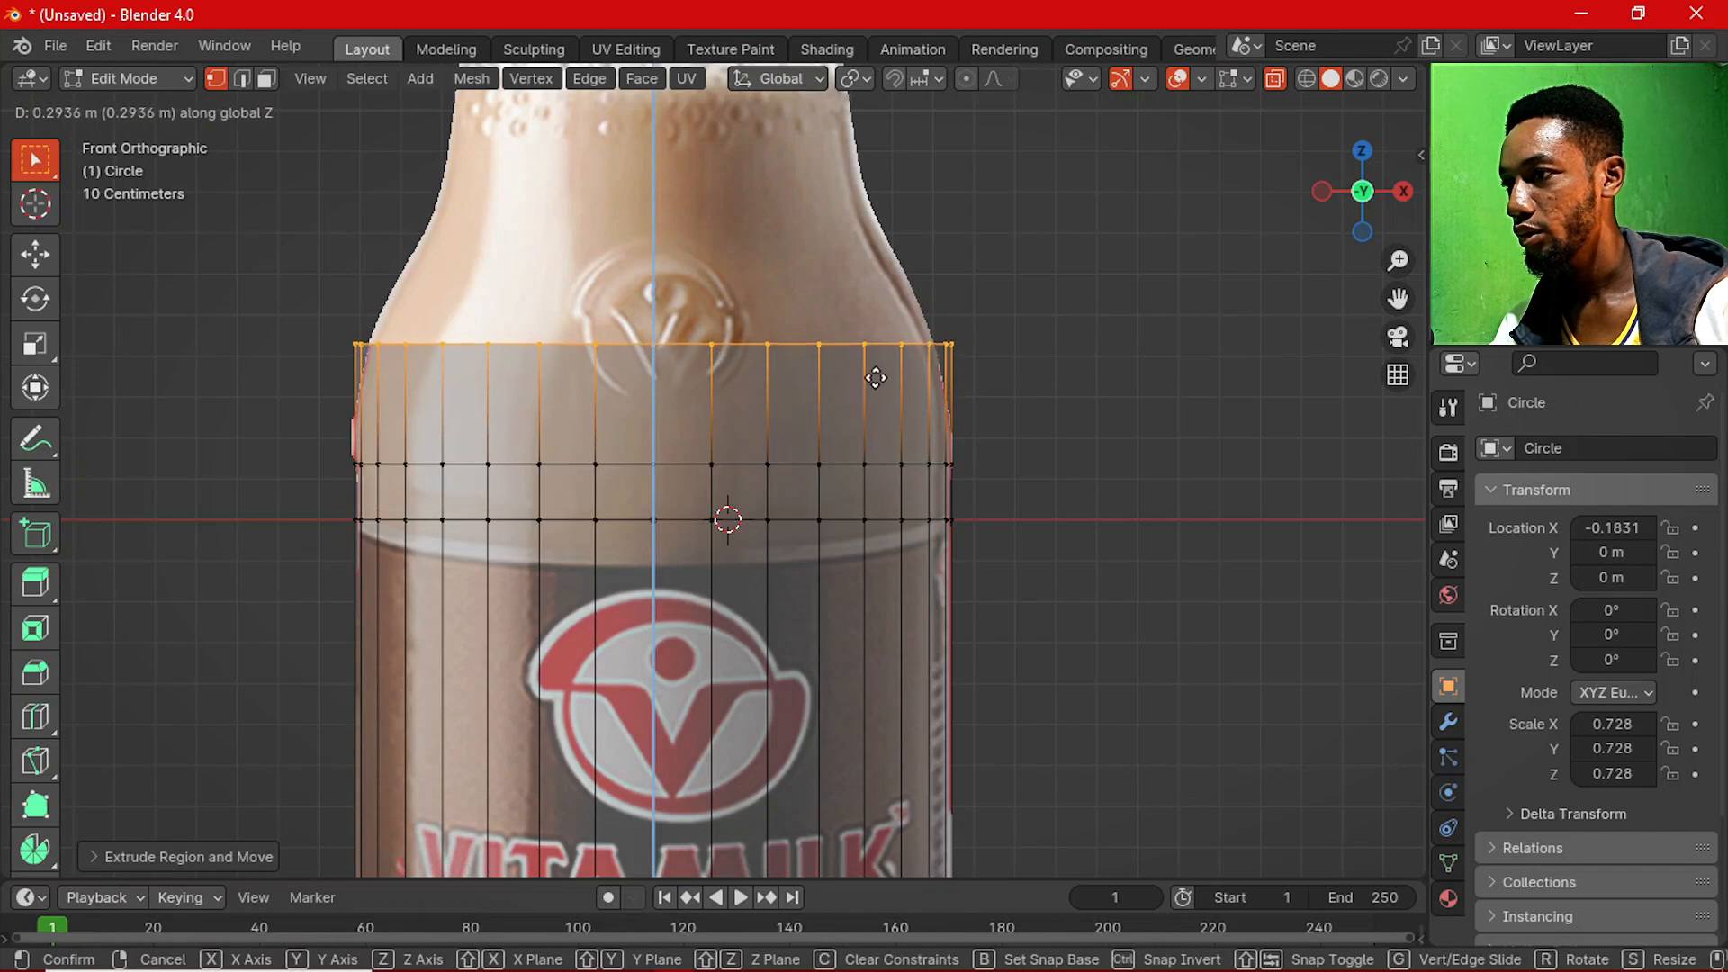
click(878, 369)
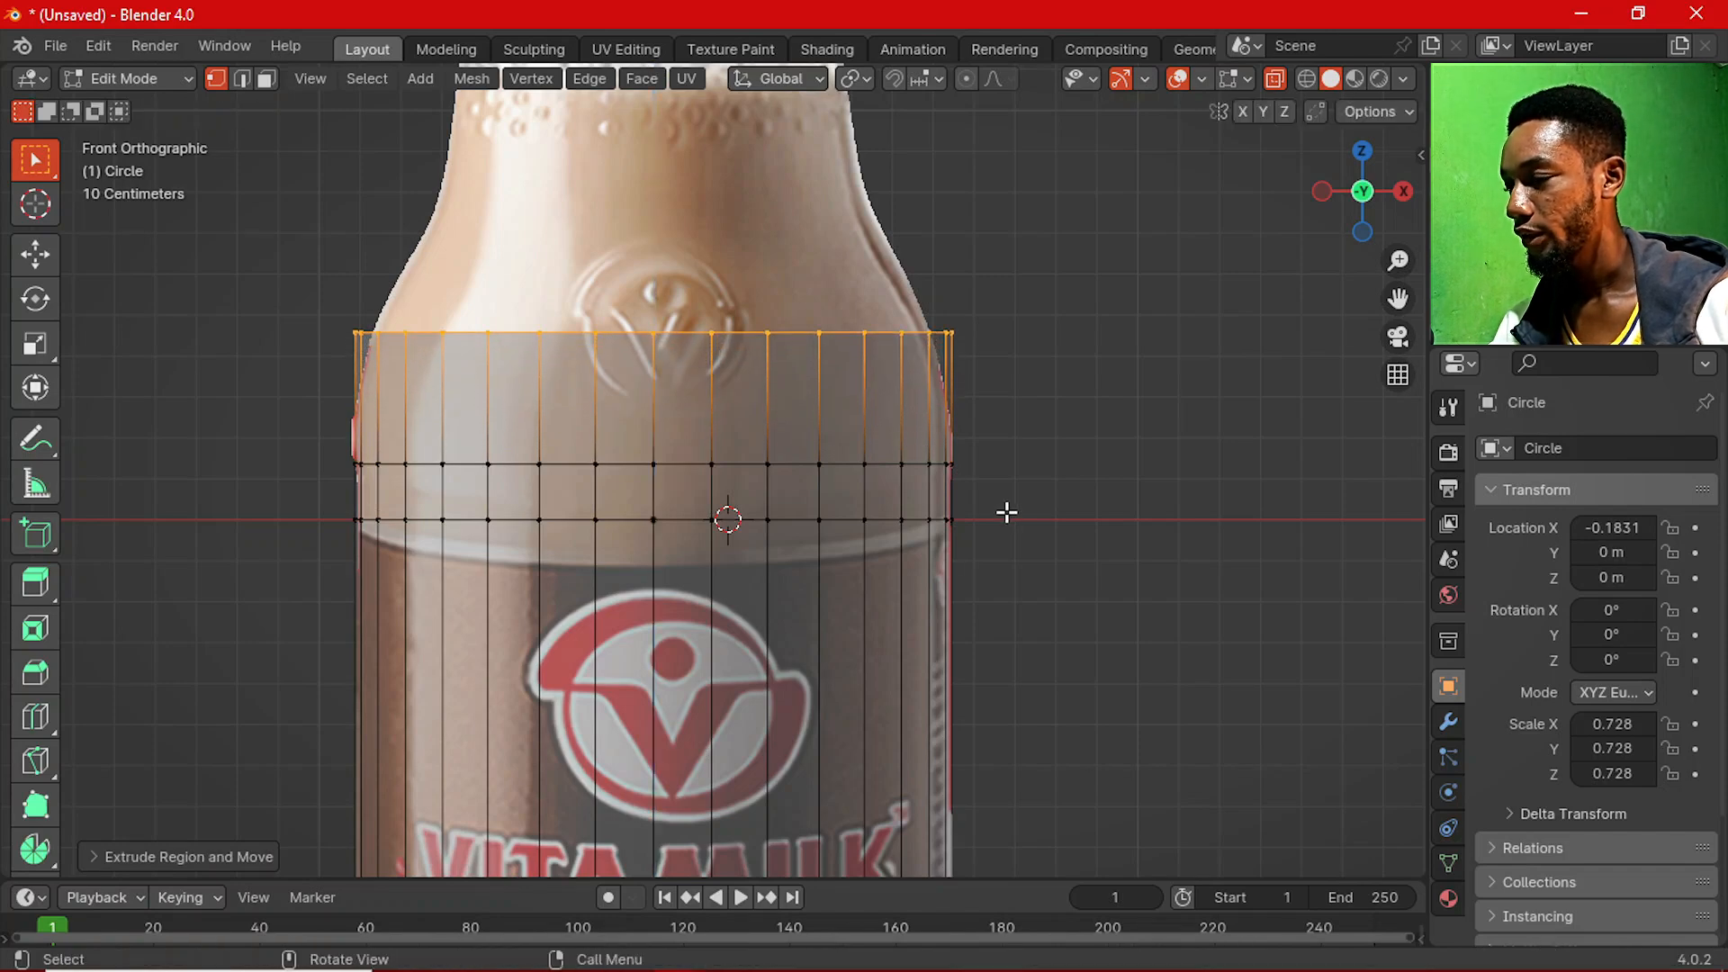
key(s)
key(Escape)
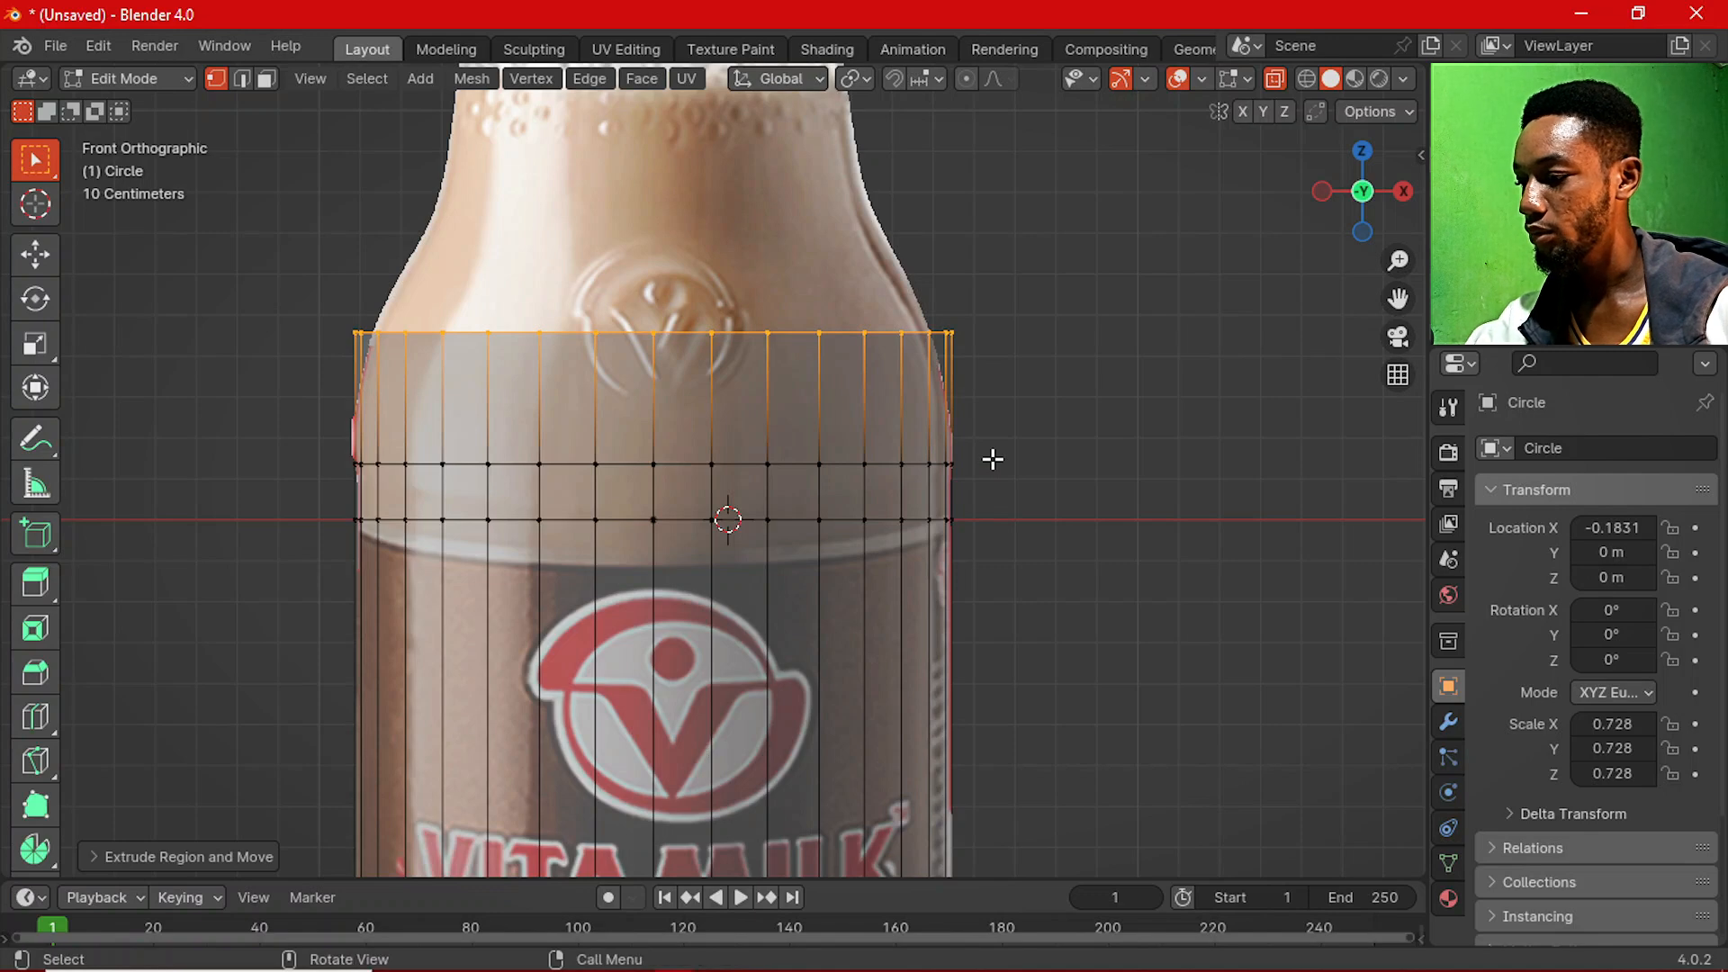
Add a loop cut midway through the new shoulder band and scale the top edge loop in to the bottle's outline.
key(ctrl+r)
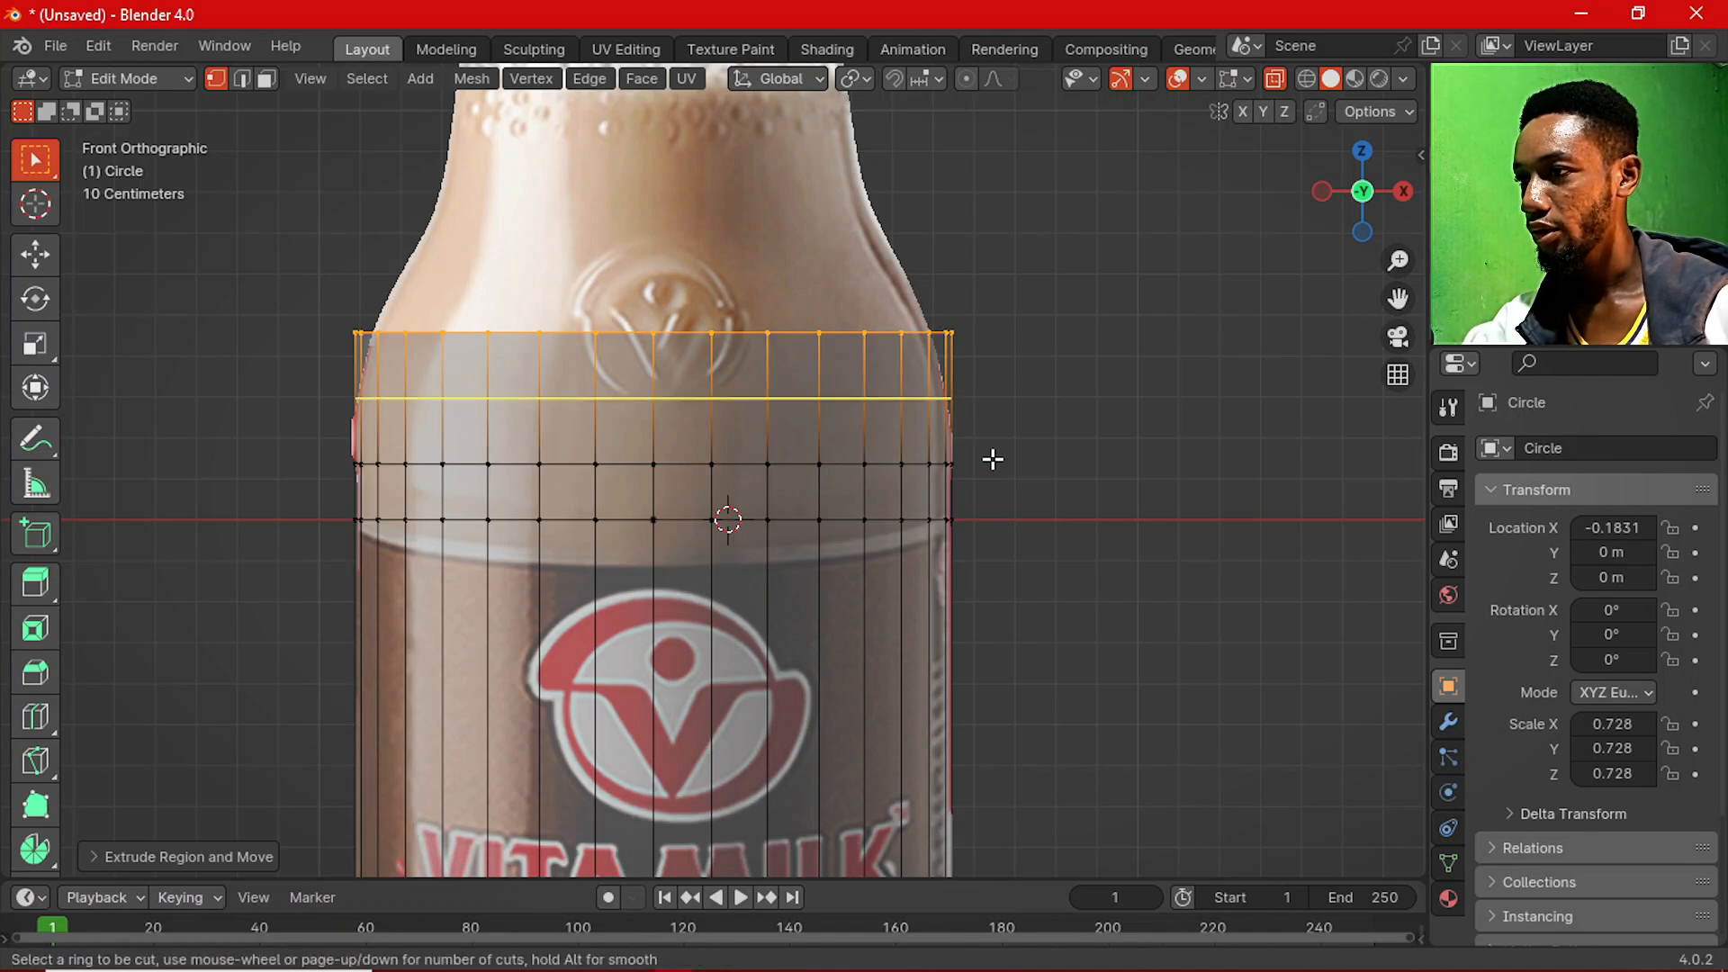
click(992, 459)
click(992, 459)
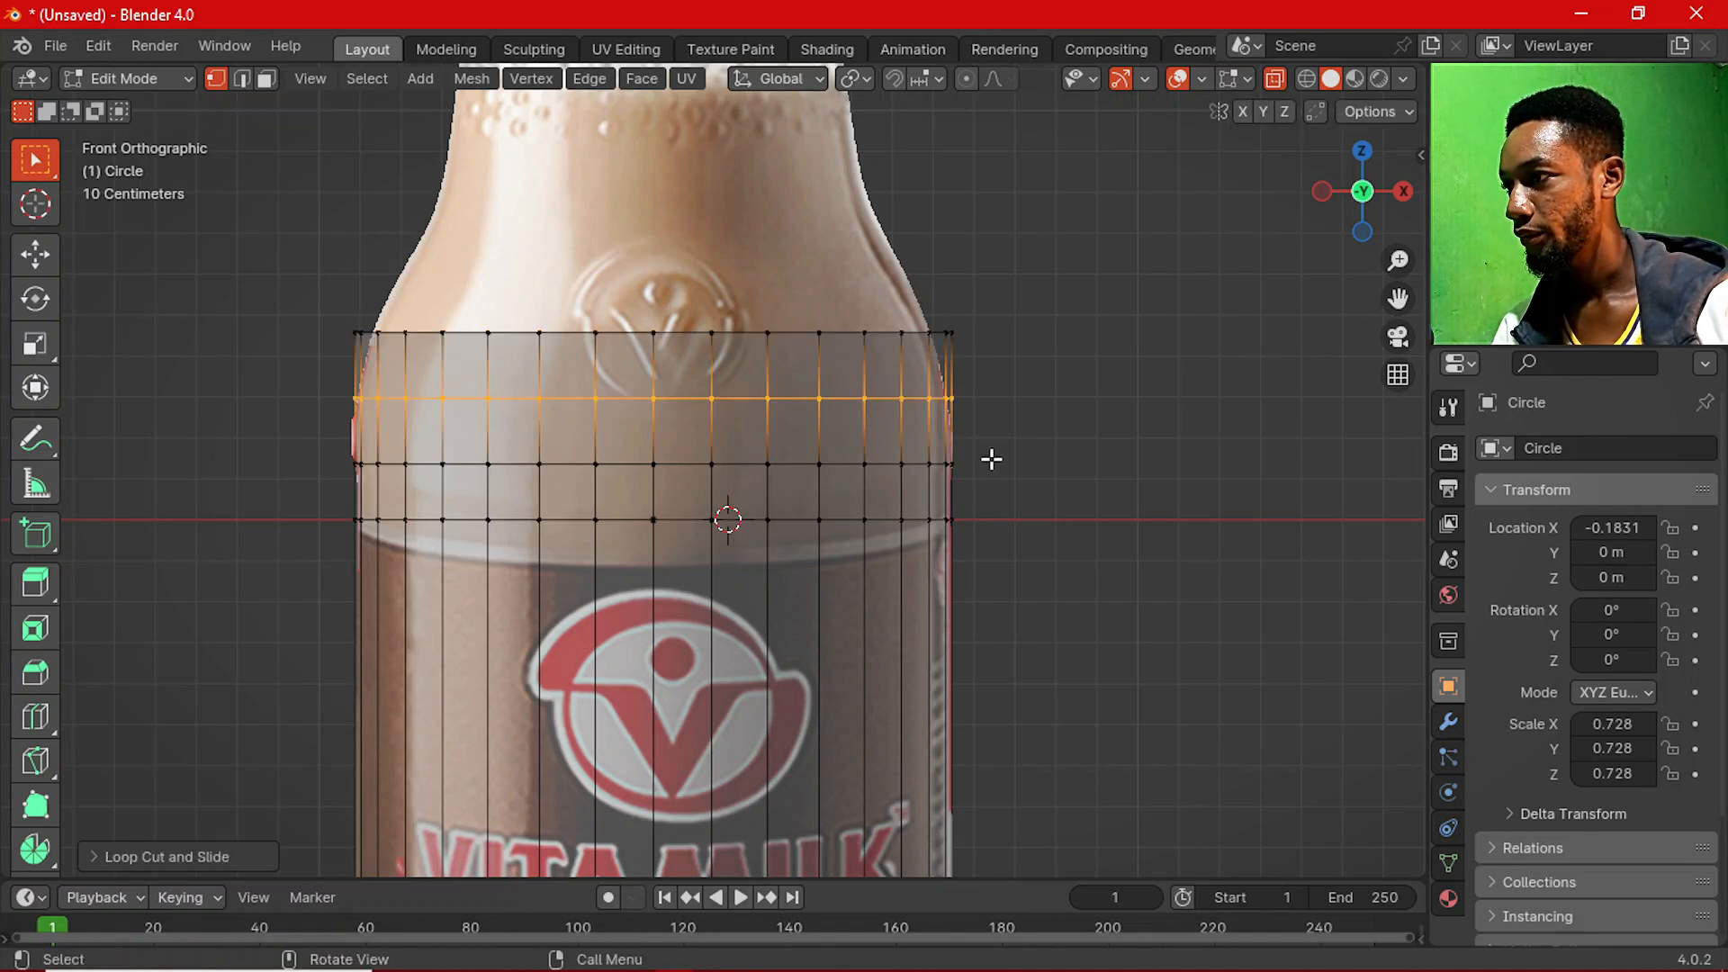
drag(325, 241, 1026, 369)
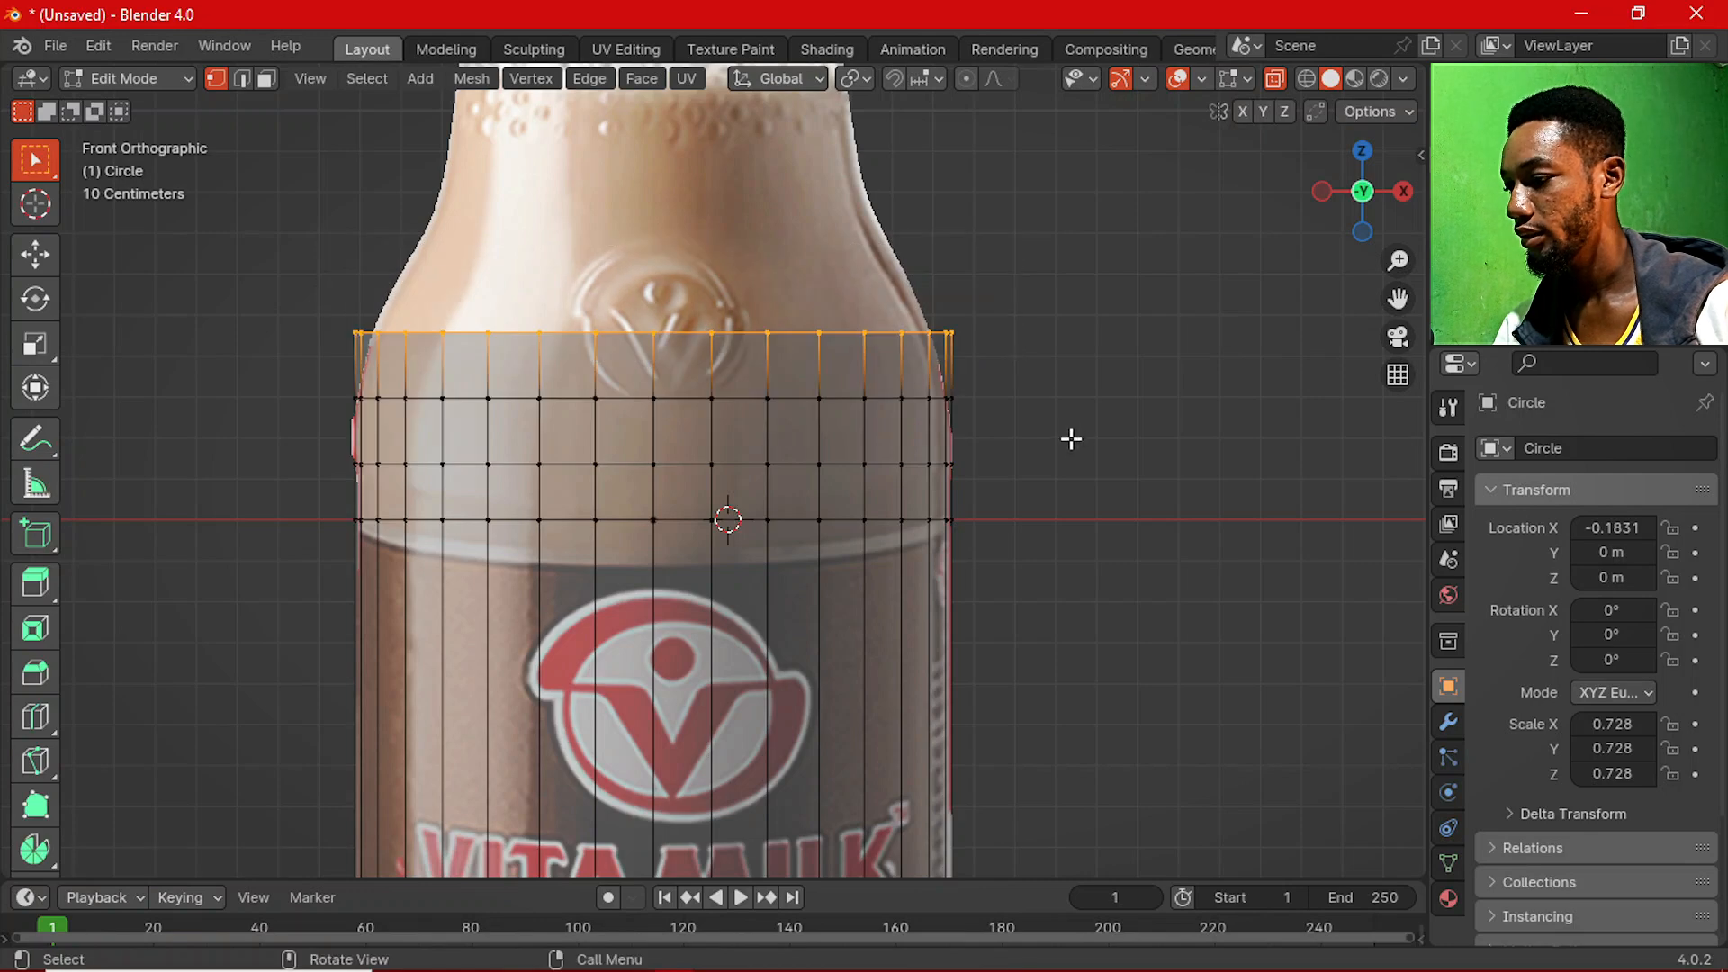
key(s)
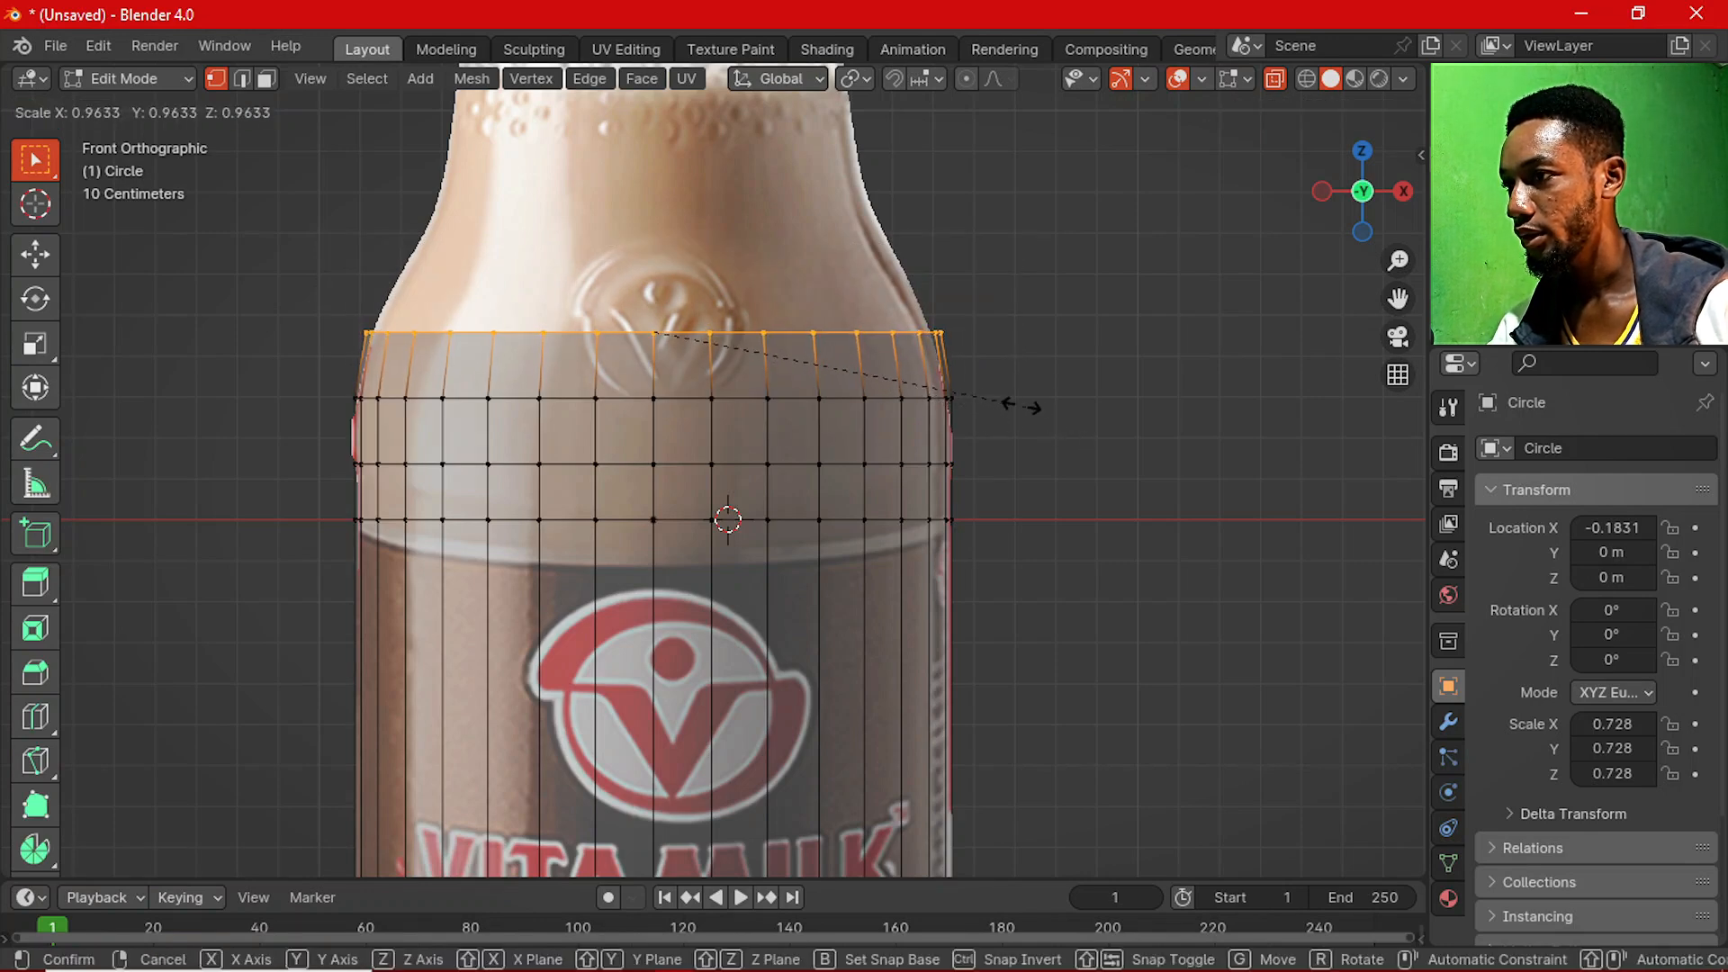
click(916, 364)
Extrude the top loop up along Z to the base of the neck and scale it in to the neck's width.
scroll(846, 364, down, 2)
shift+middle_drag(834, 365, 824, 515)
scroll(825, 520, up, 2)
key(e)
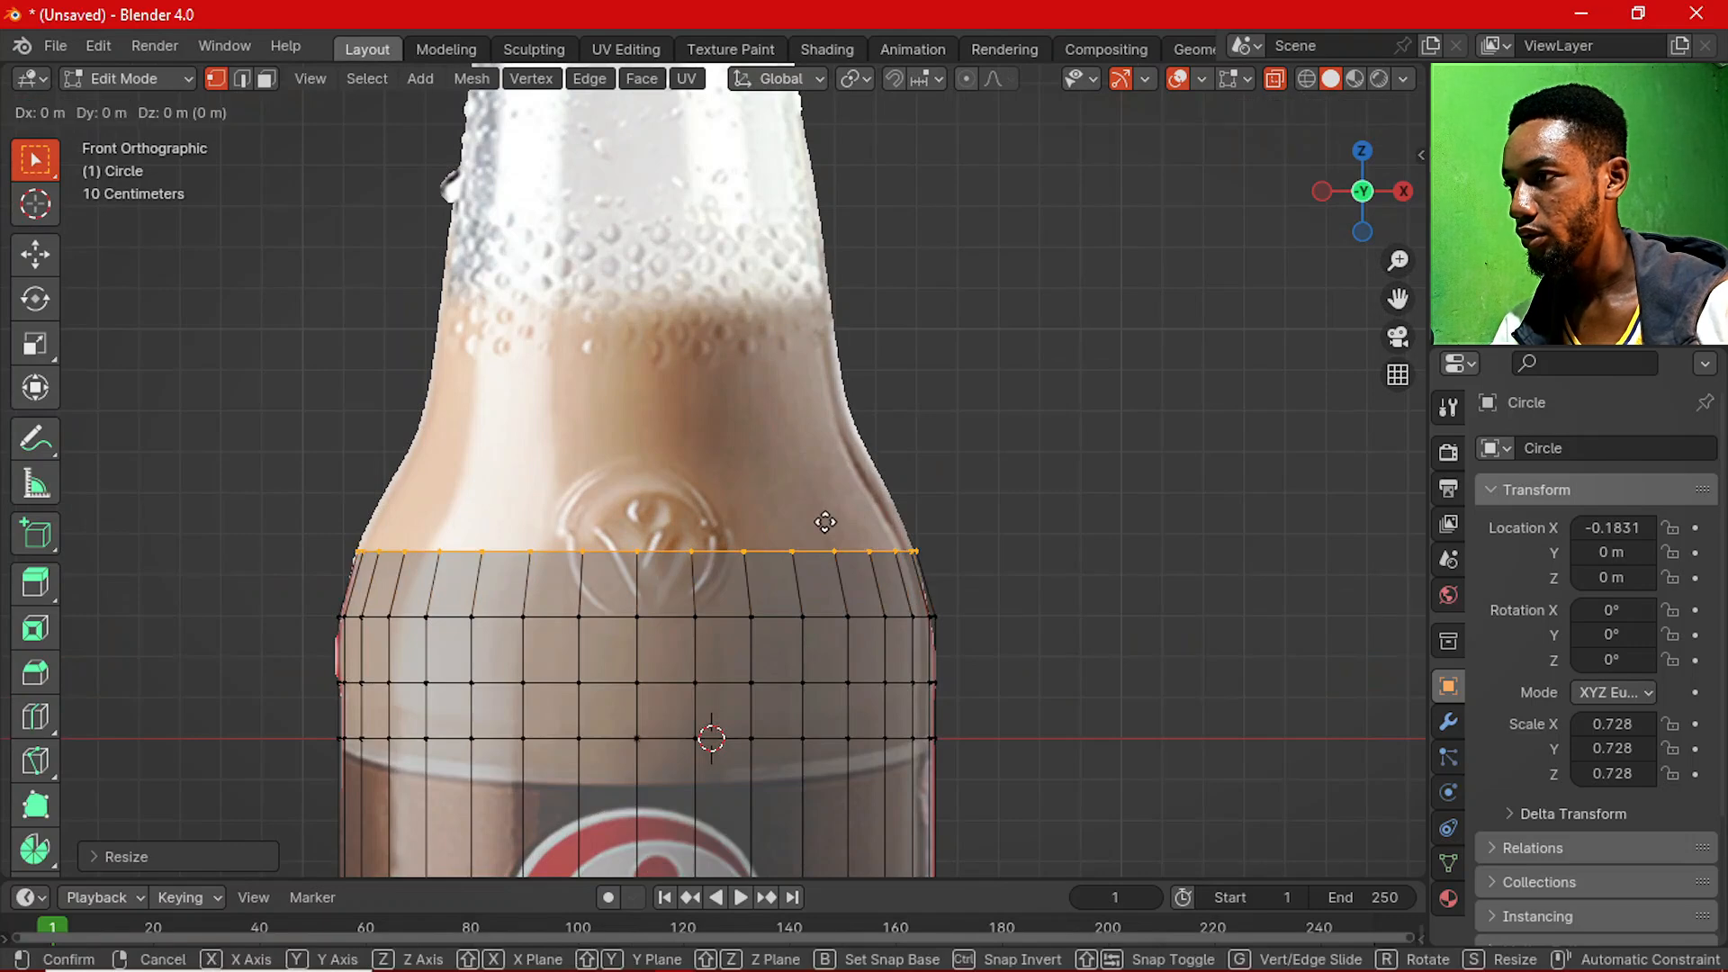
key(z)
click(860, 367)
key(s)
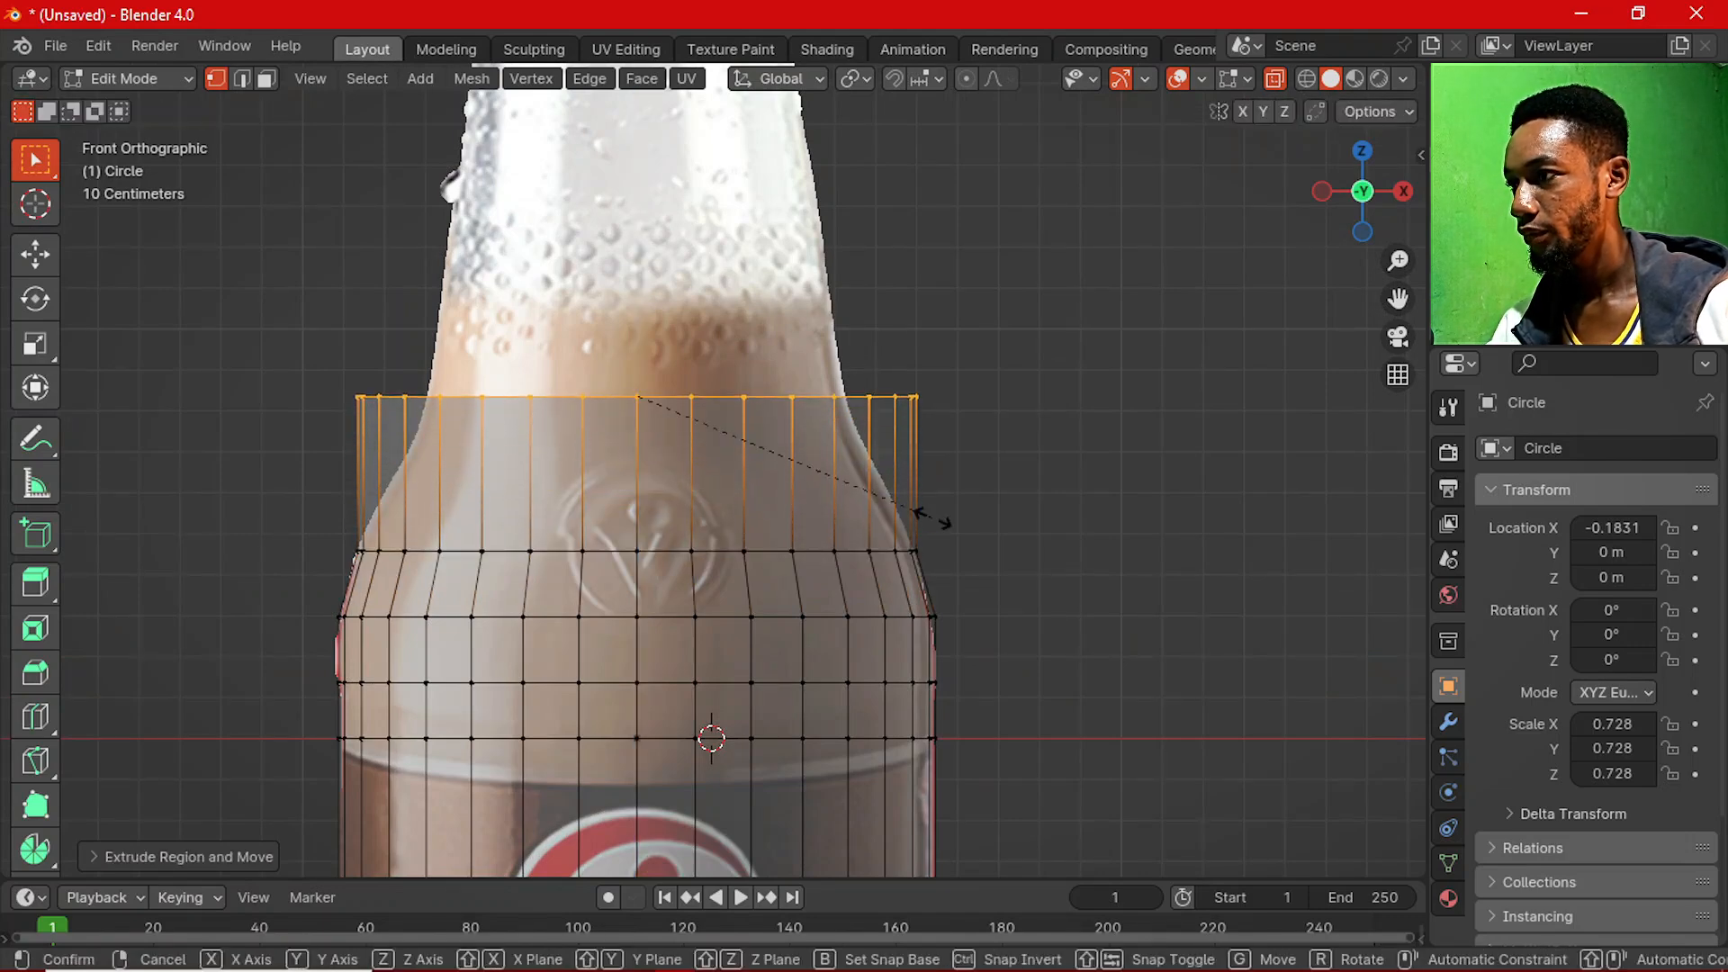
click(866, 466)
Add a loop cut in the upper shoulder band, slide it toward the neck and scale it in to match the curve.
key(ctrl+r)
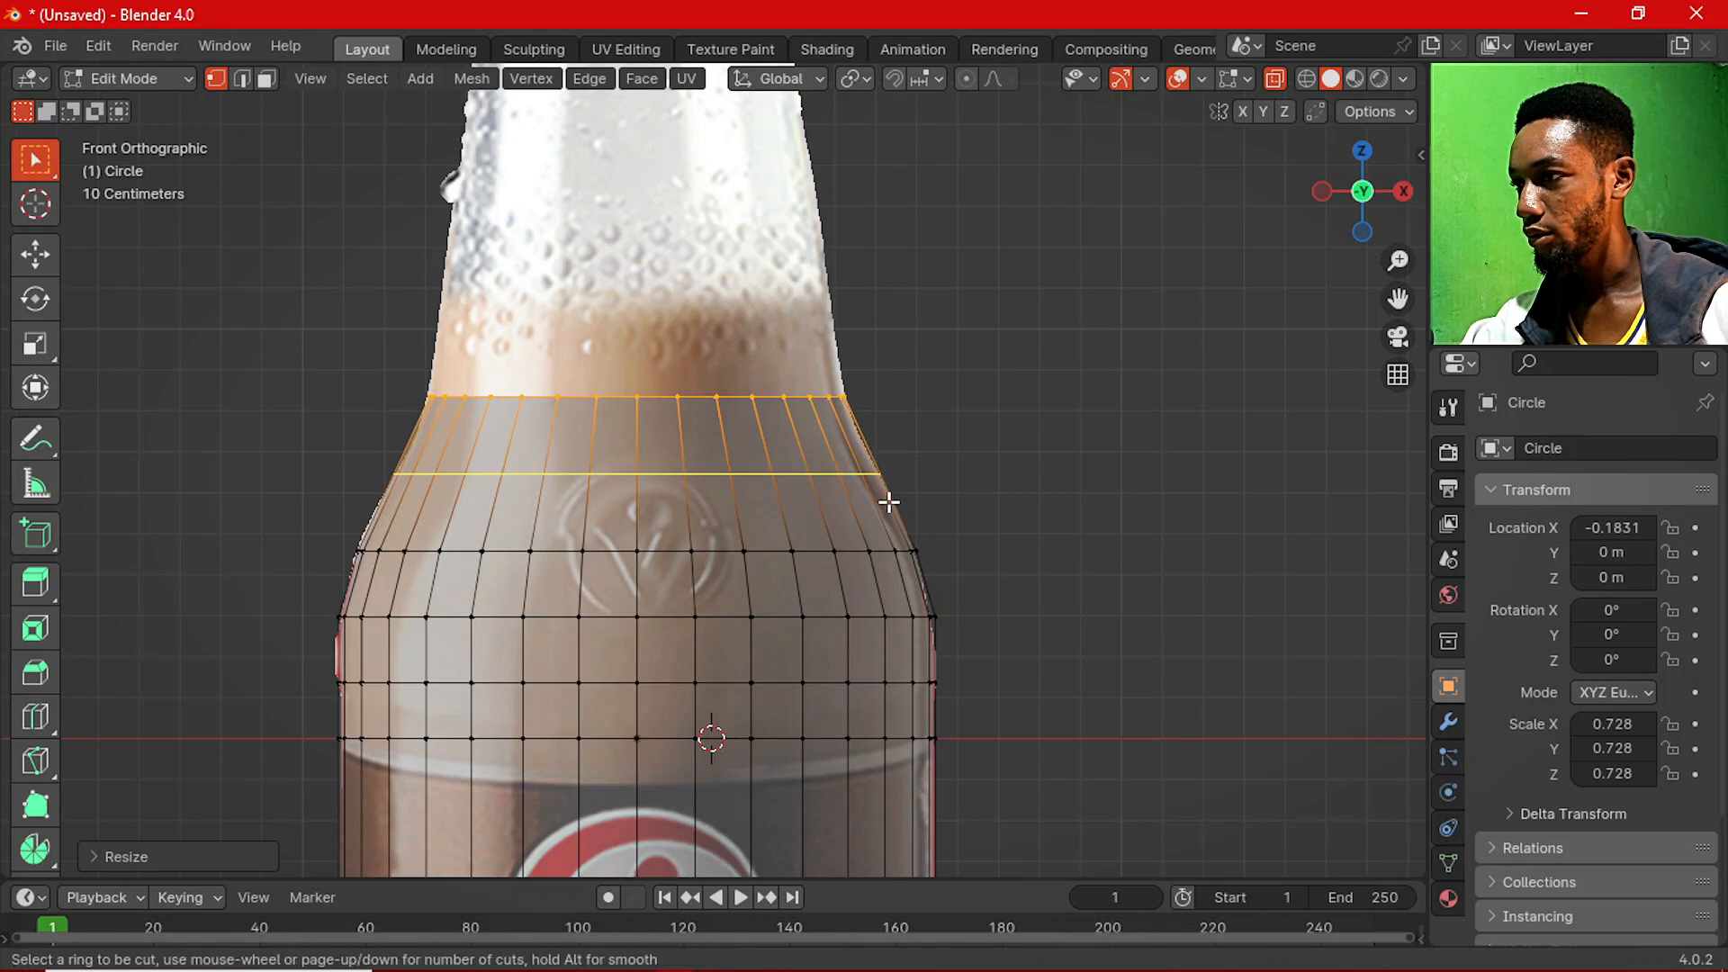
click(887, 499)
click(898, 459)
key(s)
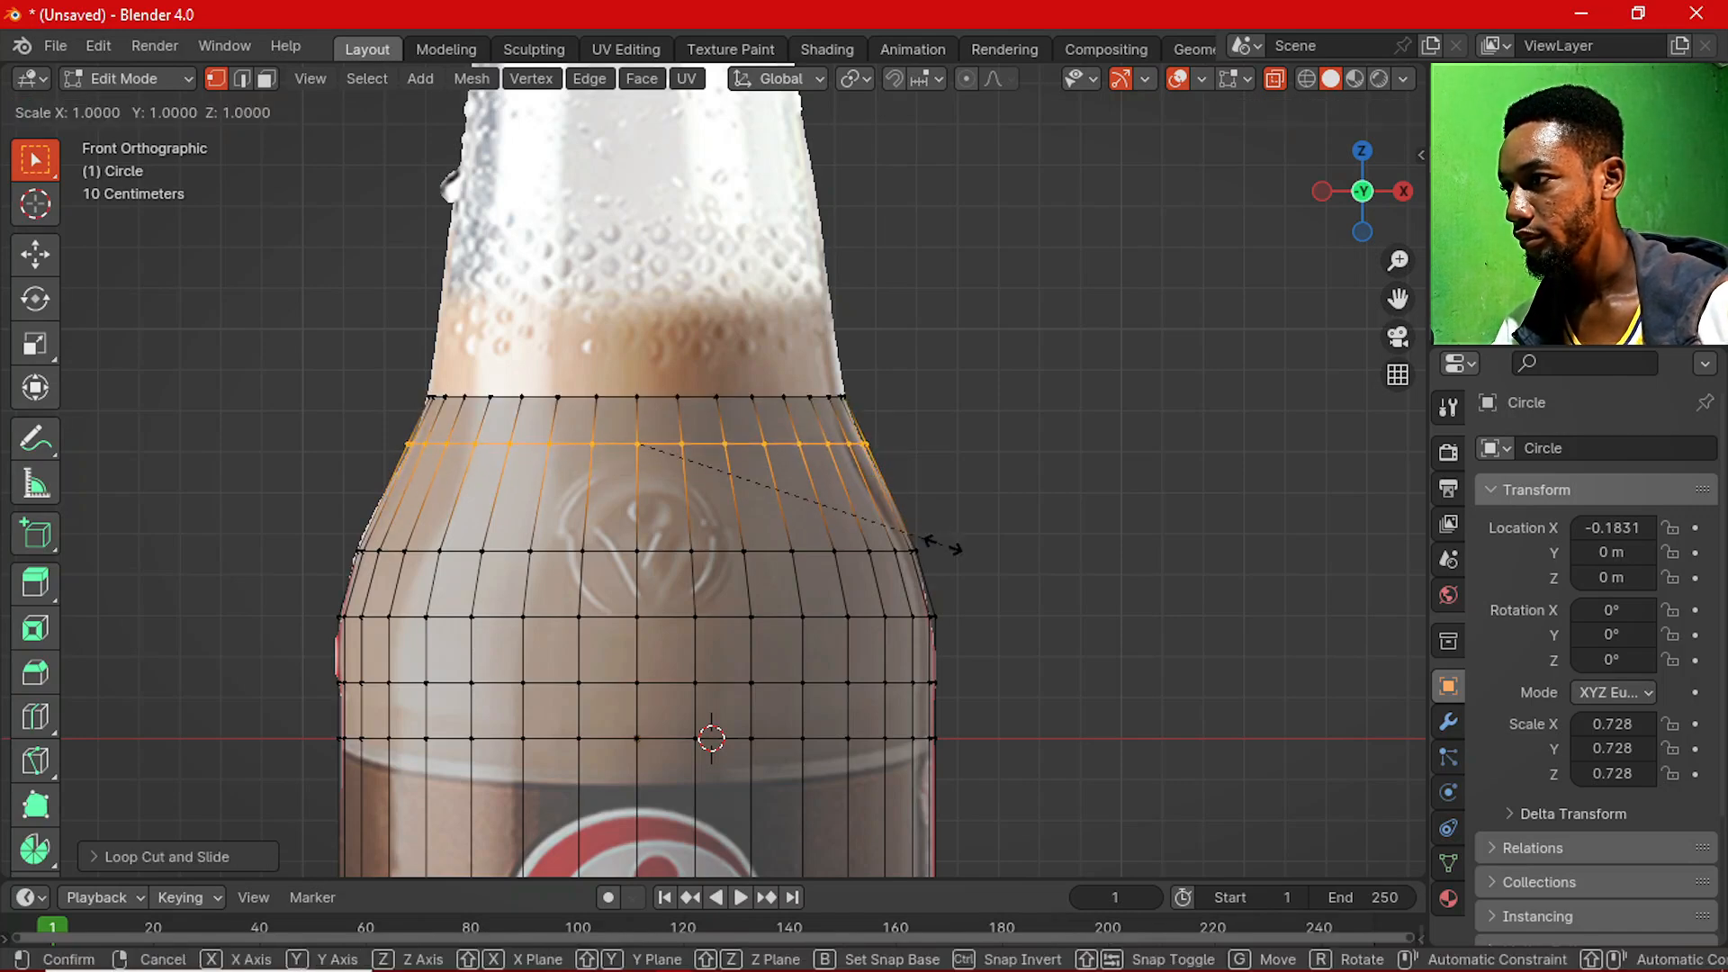
click(900, 515)
Extrude the top edge loop up about 0.89 m along Z to form the neck and scale it to about 0.77.
drag(321, 335, 938, 424)
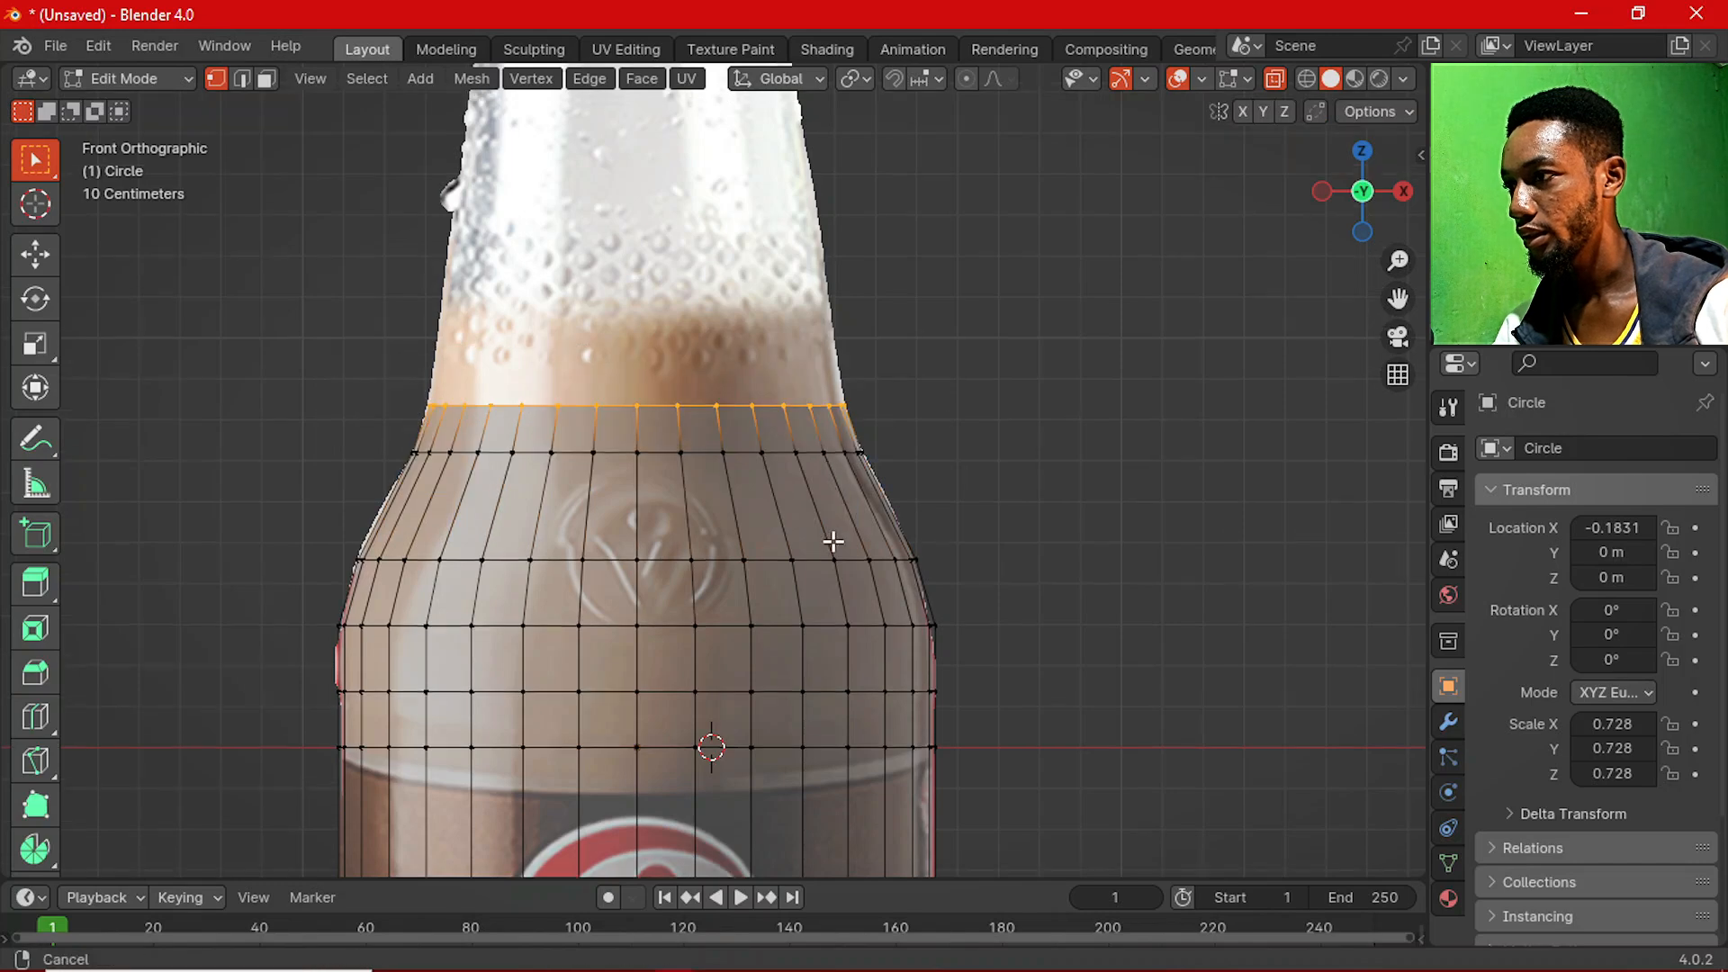
shift+middle_drag(833, 541, 852, 689)
key(g)
key(z)
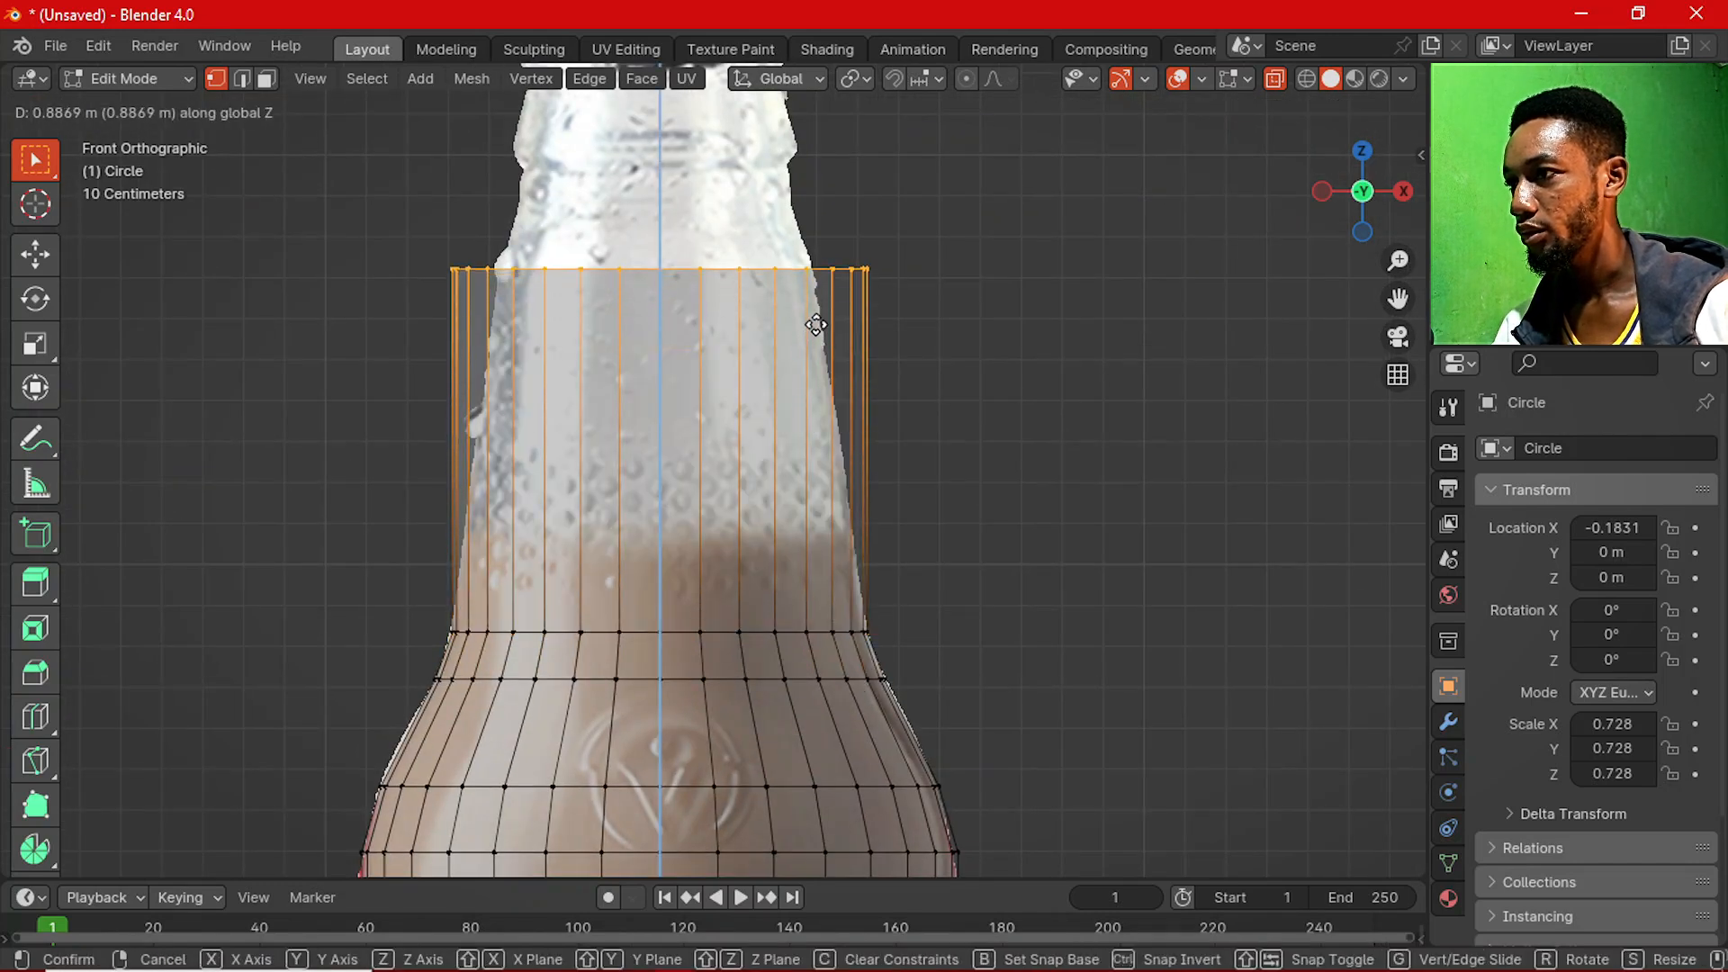
click(816, 325)
key(s)
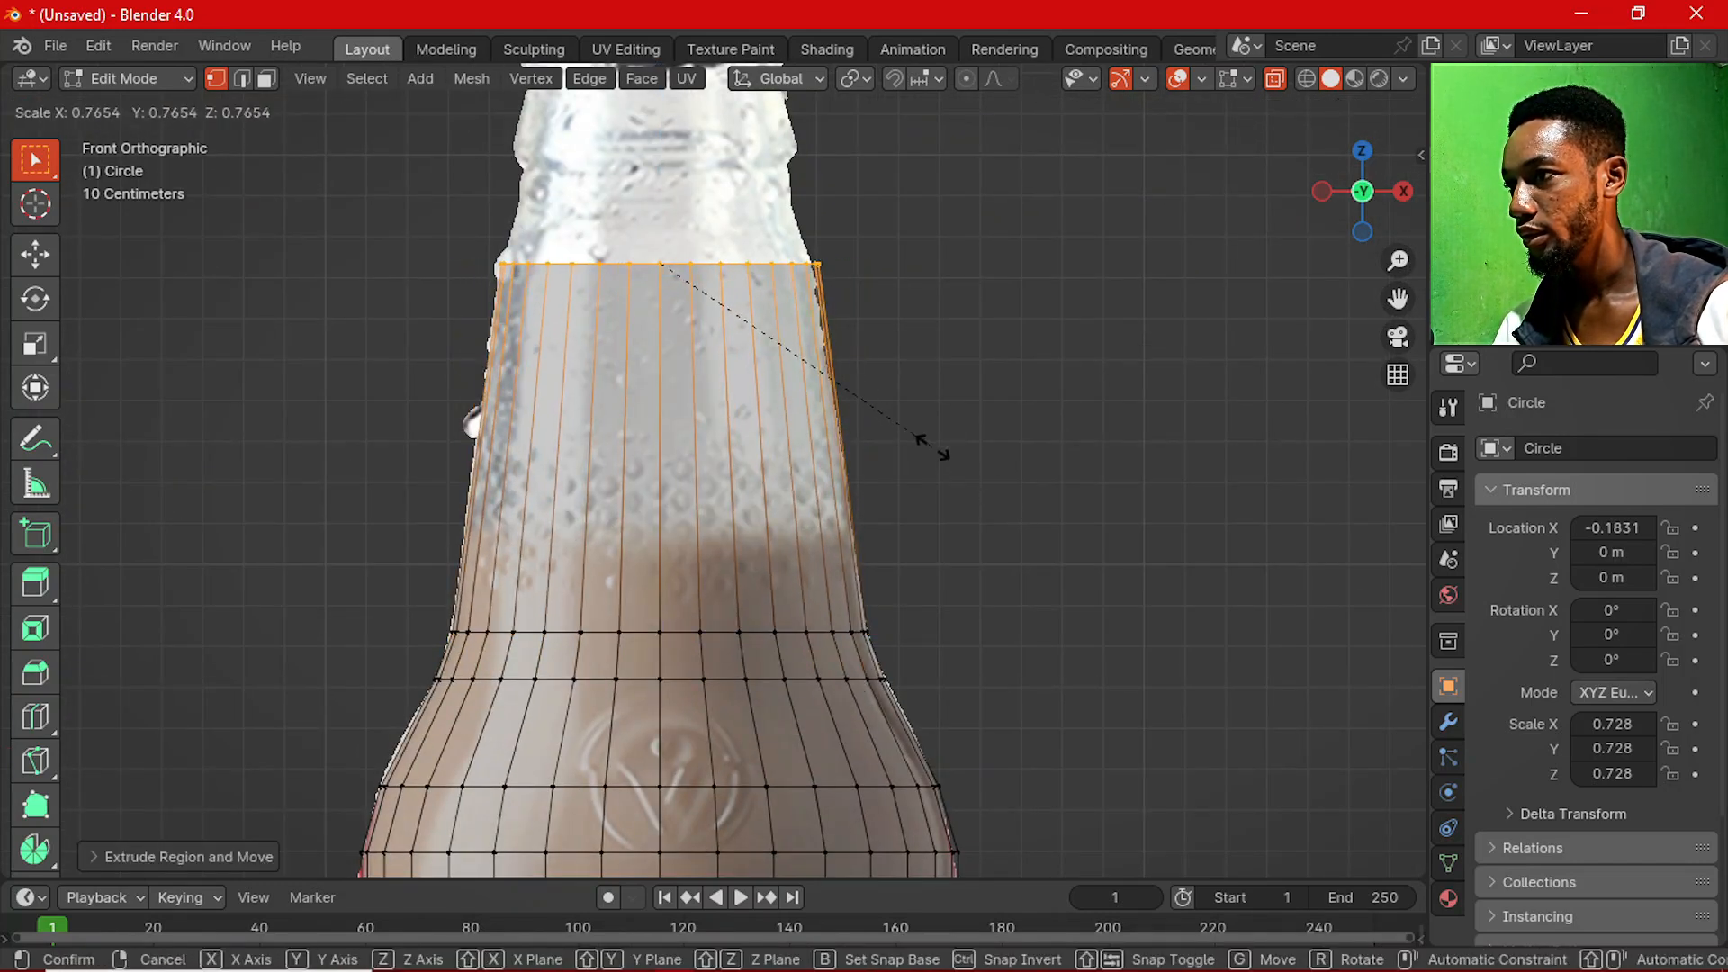
click(925, 433)
Extrude the neck's top loop up about 0.22 m along Z to the ring below the cap and scale it to about 0.85.
shift+middle_drag(856, 536, 880, 667)
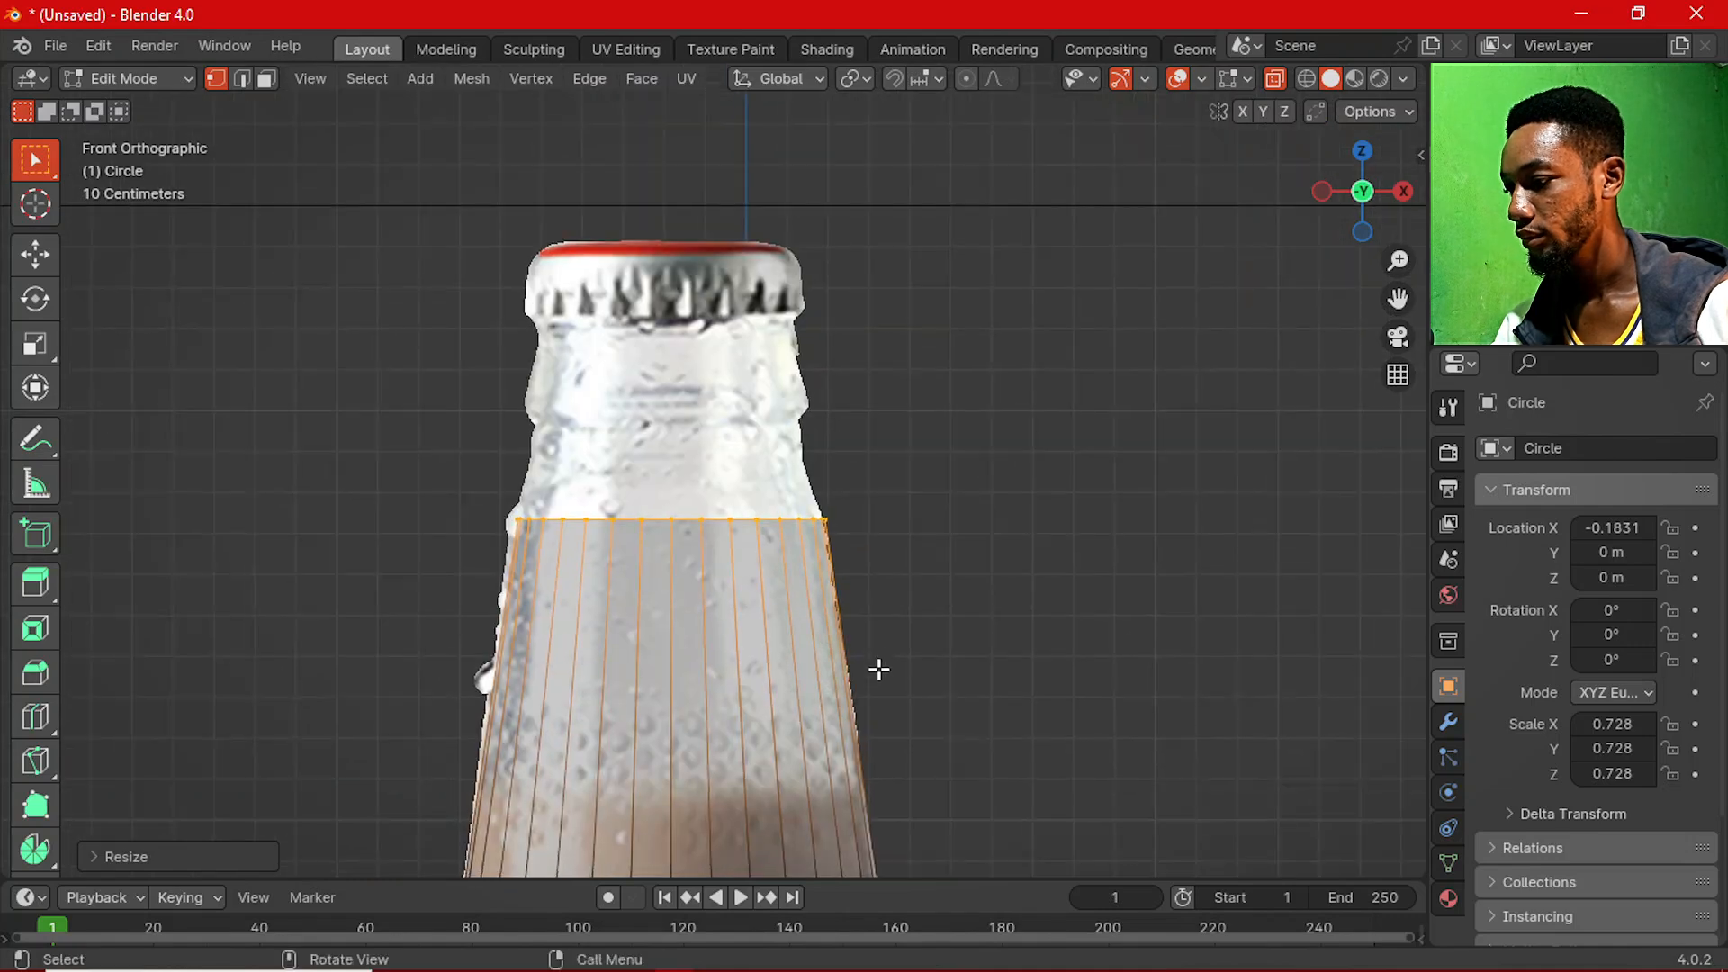
key(e)
key(z)
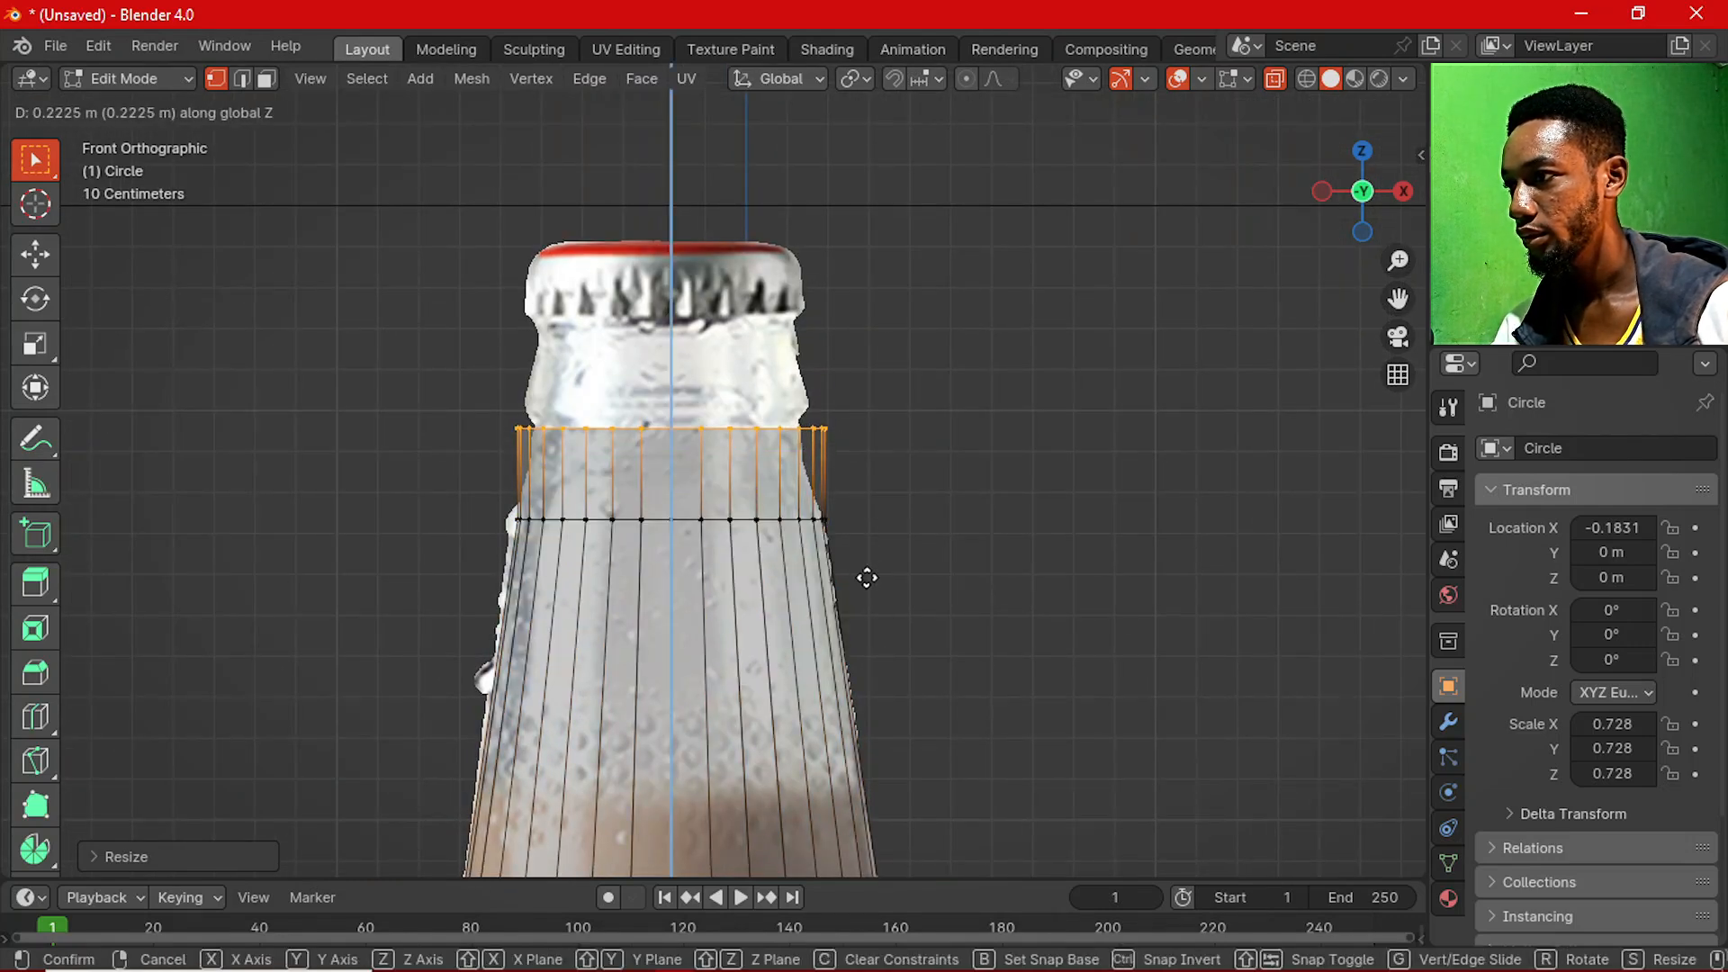
click(878, 588)
key(s)
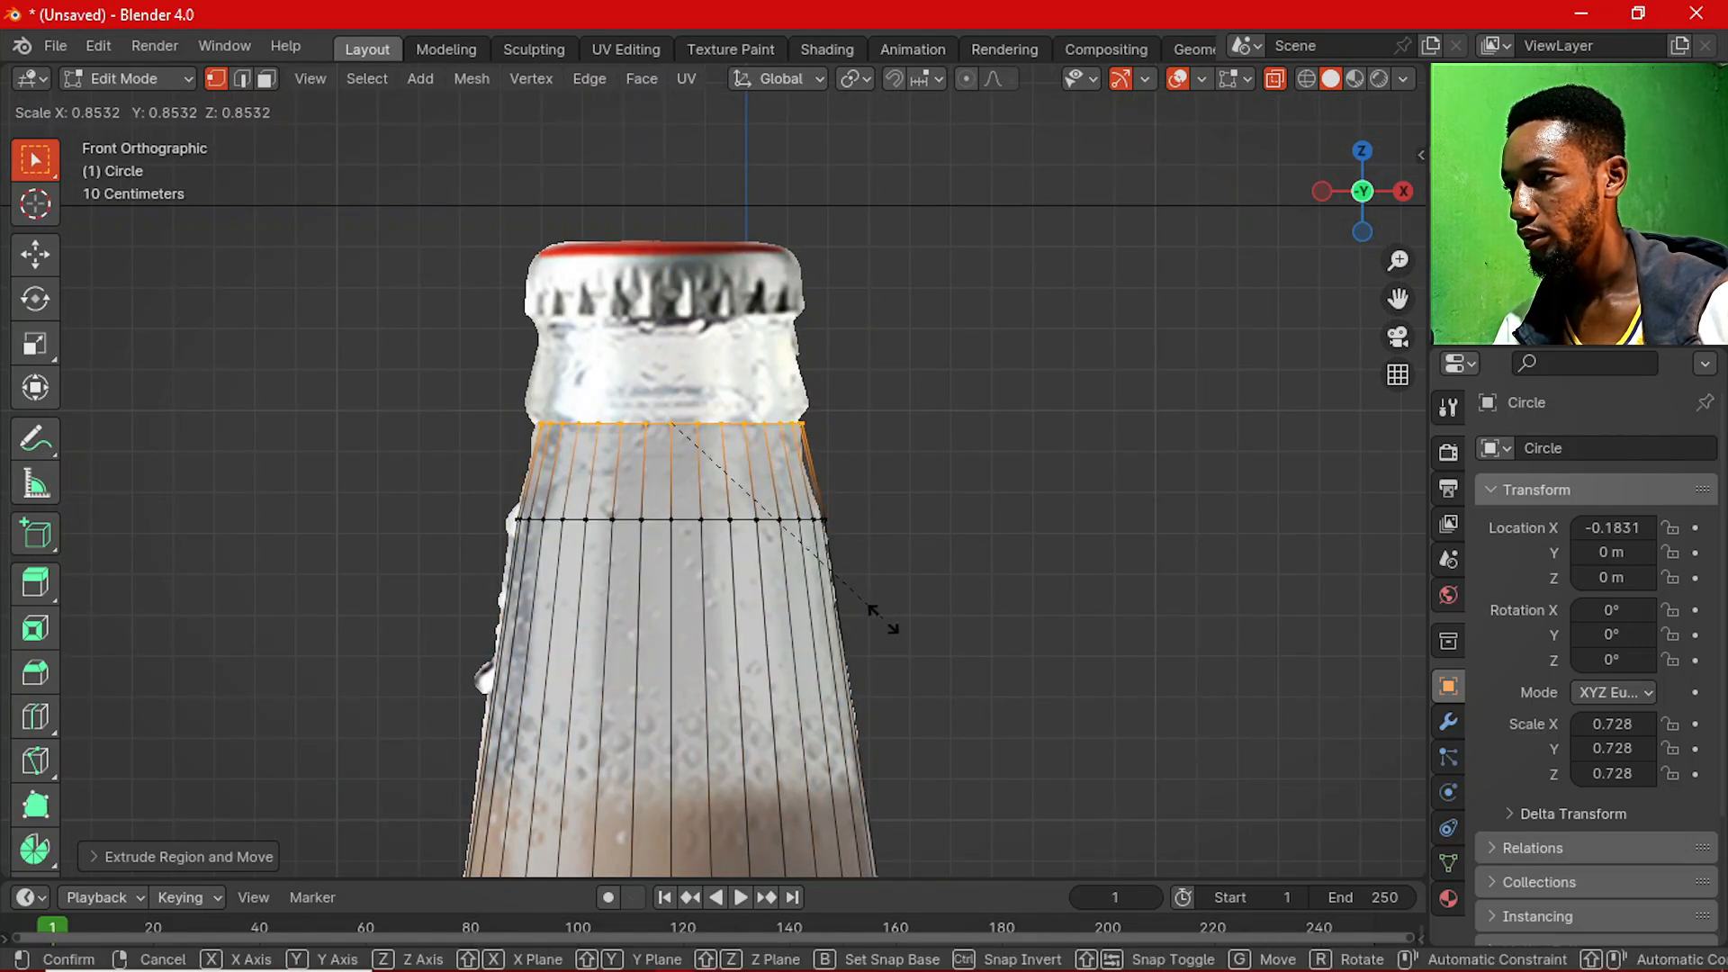
click(886, 621)
Extrude the neck's top loop straight up along Z to just below the cap.
key(e)
key(z)
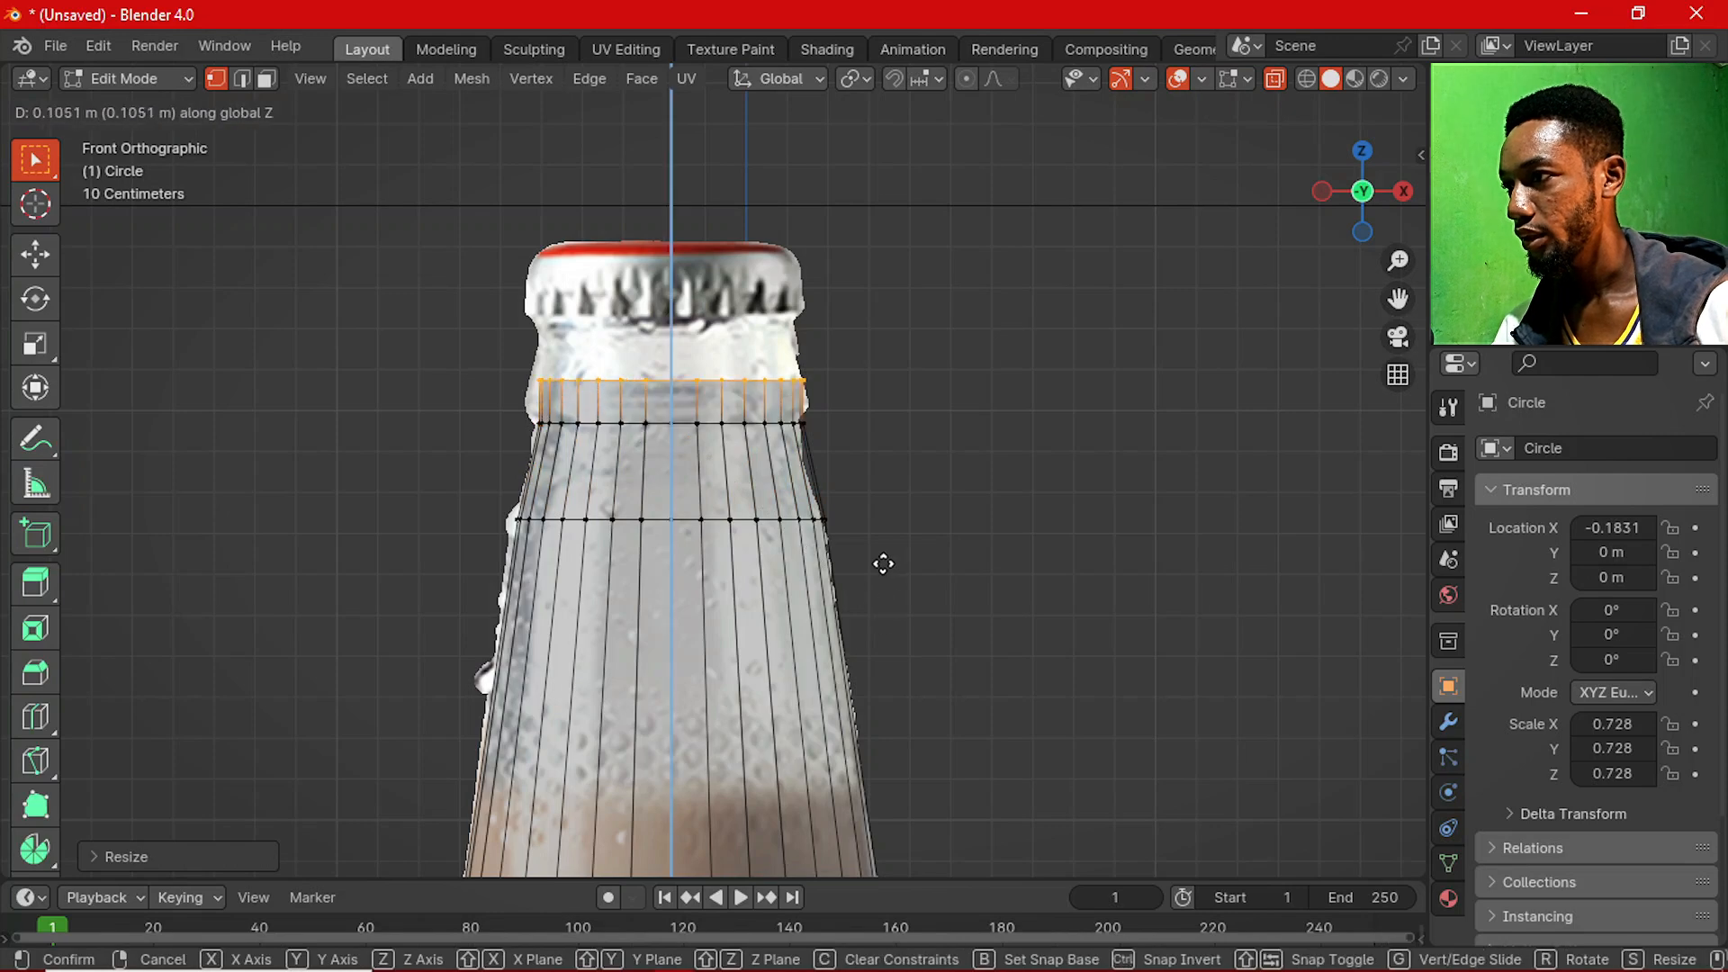
click(883, 534)
Add a loop cut low in the new ring below the cap, slide it toward the lower edge and scale it out to about 1.09.
scroll(814, 436, up, 3)
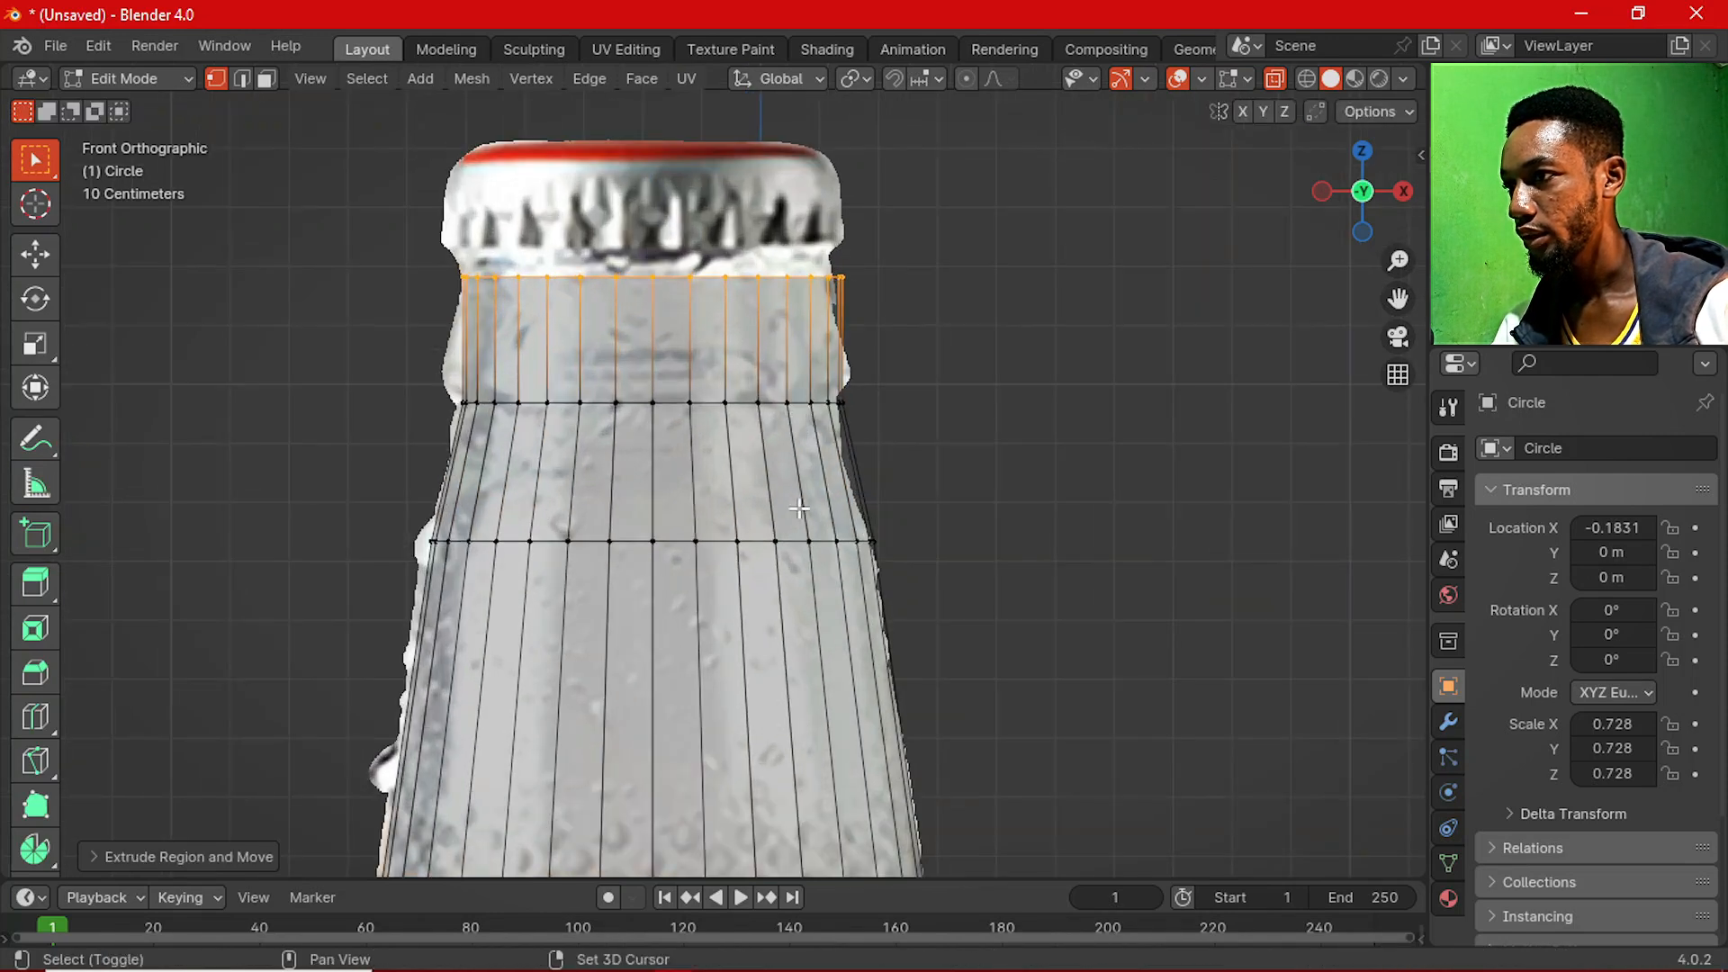
key(ctrl+r)
click(792, 523)
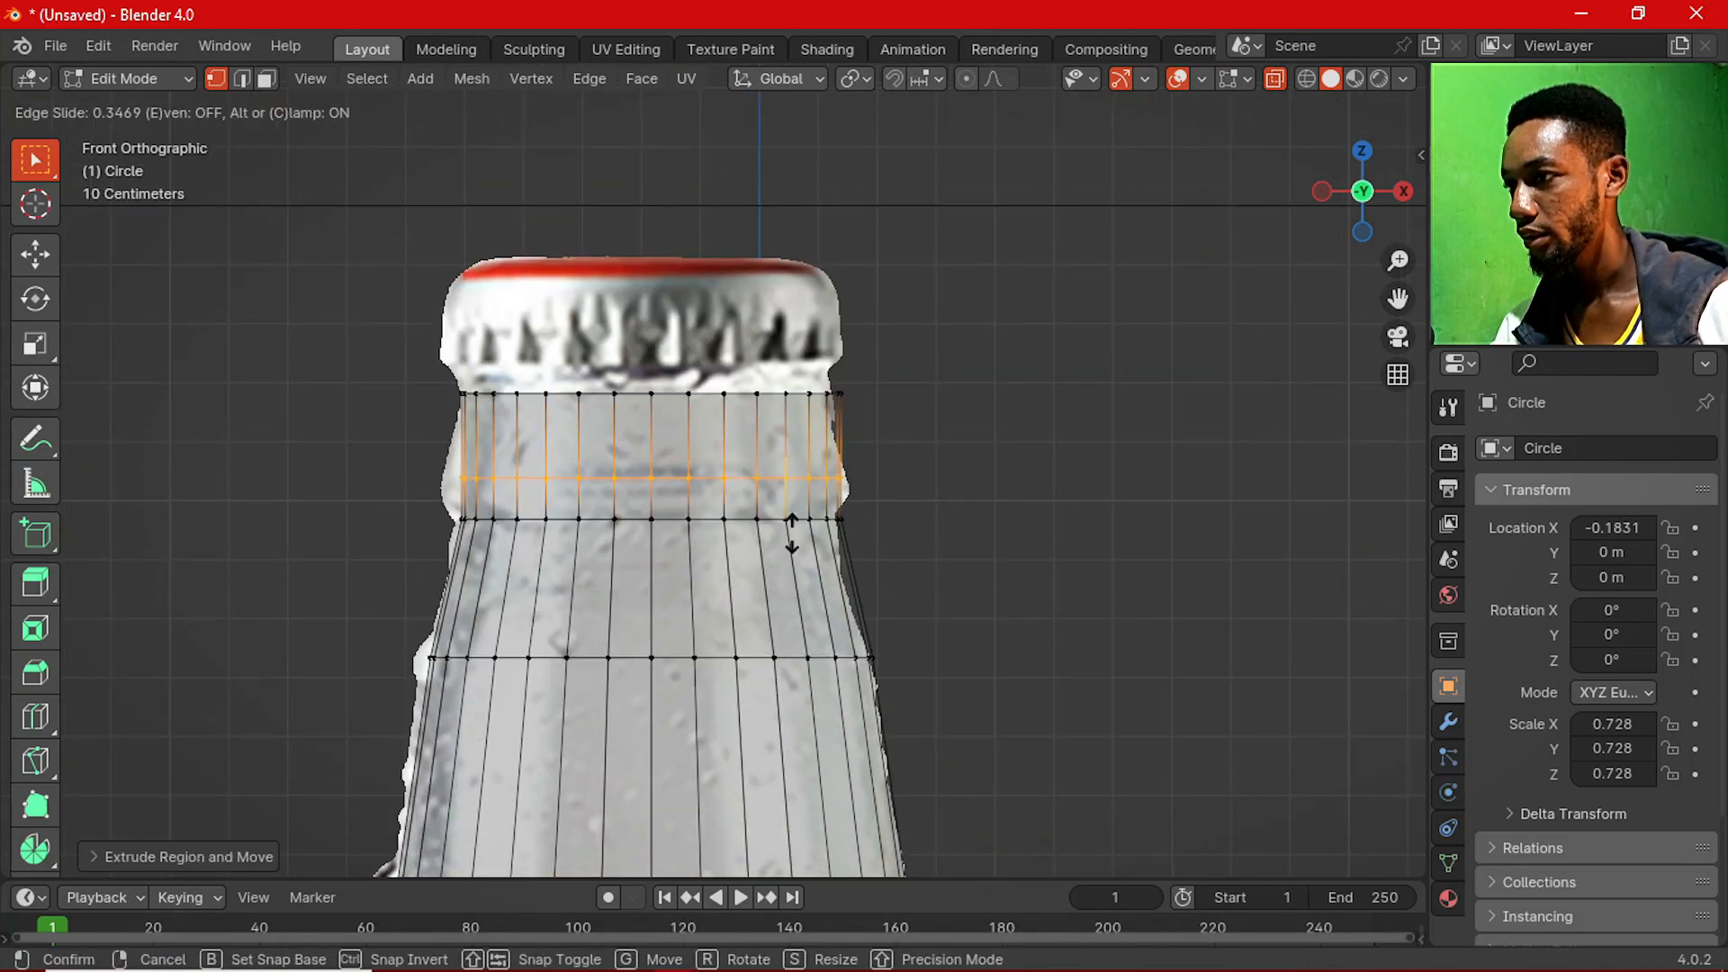
click(793, 544)
key(s)
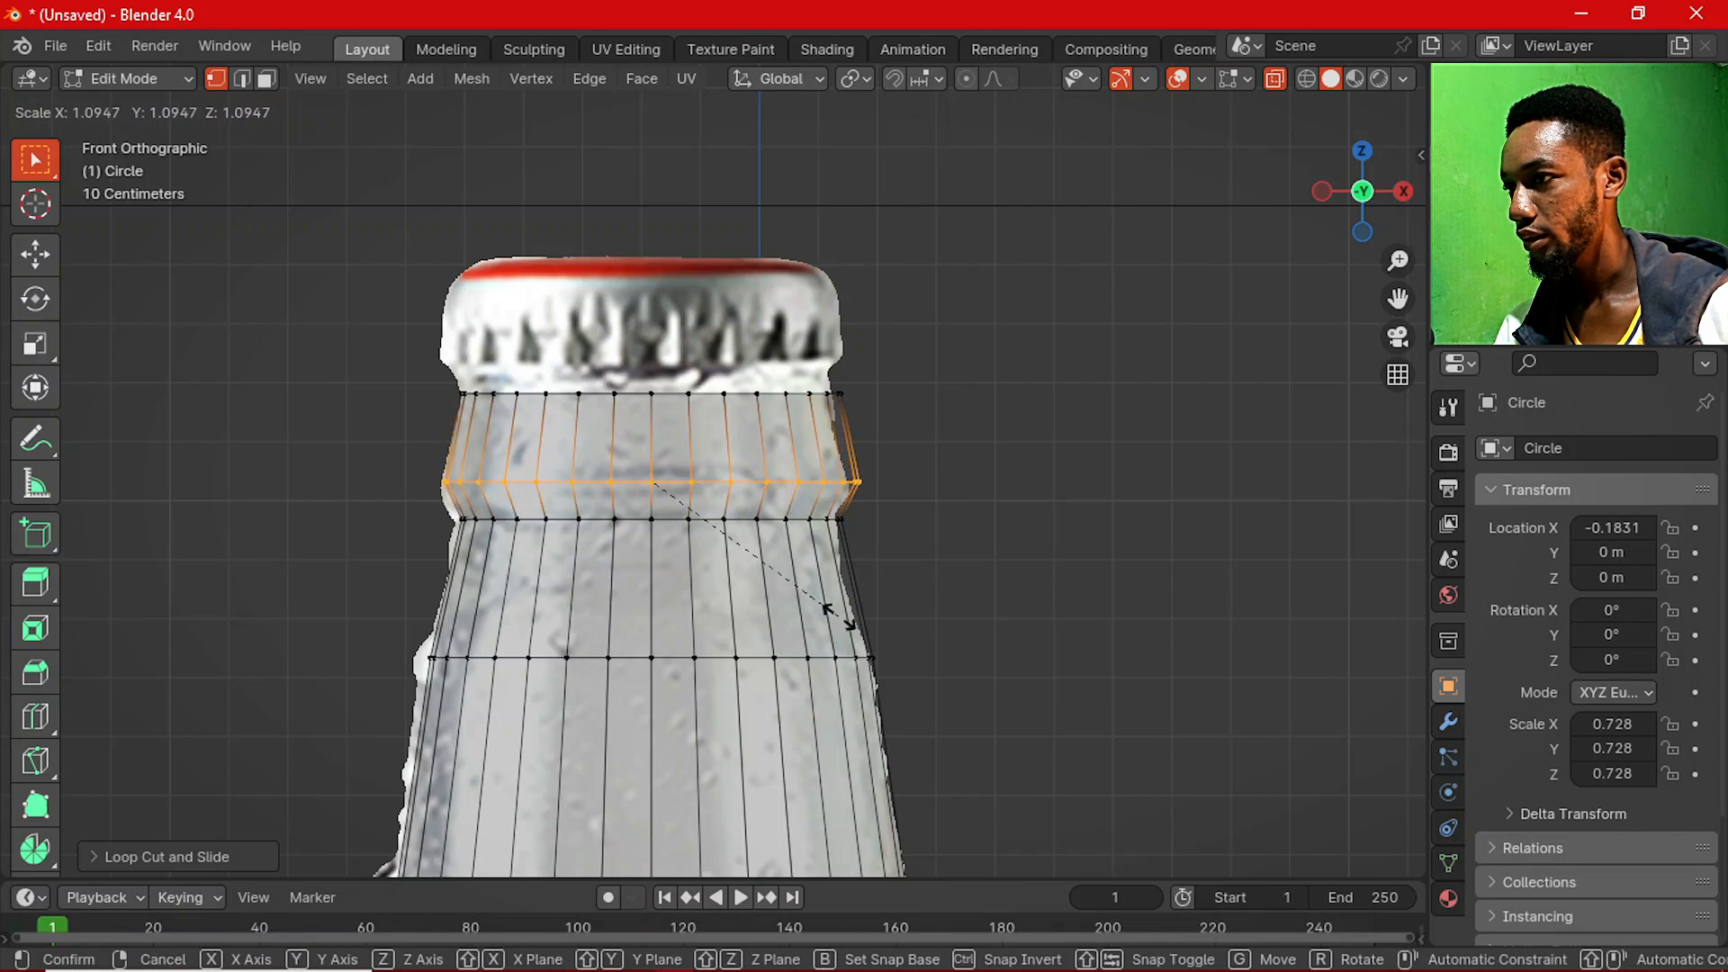
Add a centred loop cut in the upper part of the ring and scale it in slightly to follow the reference curve.
key(ctrl+r)
click(836, 441)
right_click(857, 491)
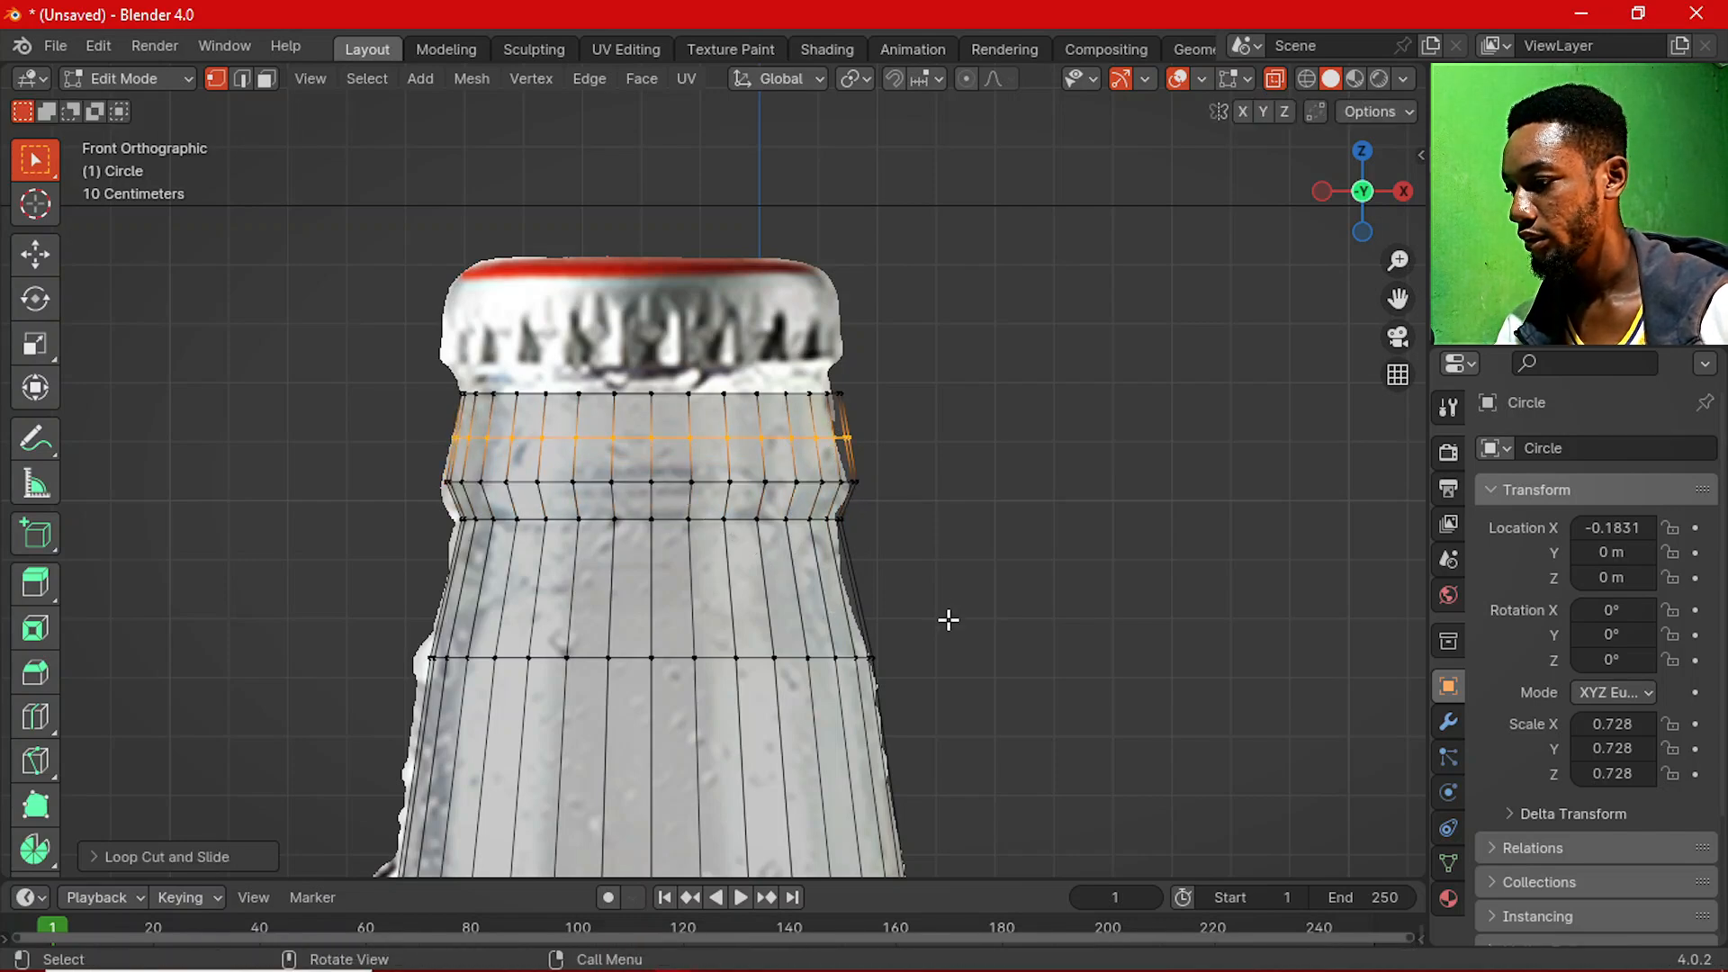
key(s)
click(940, 612)
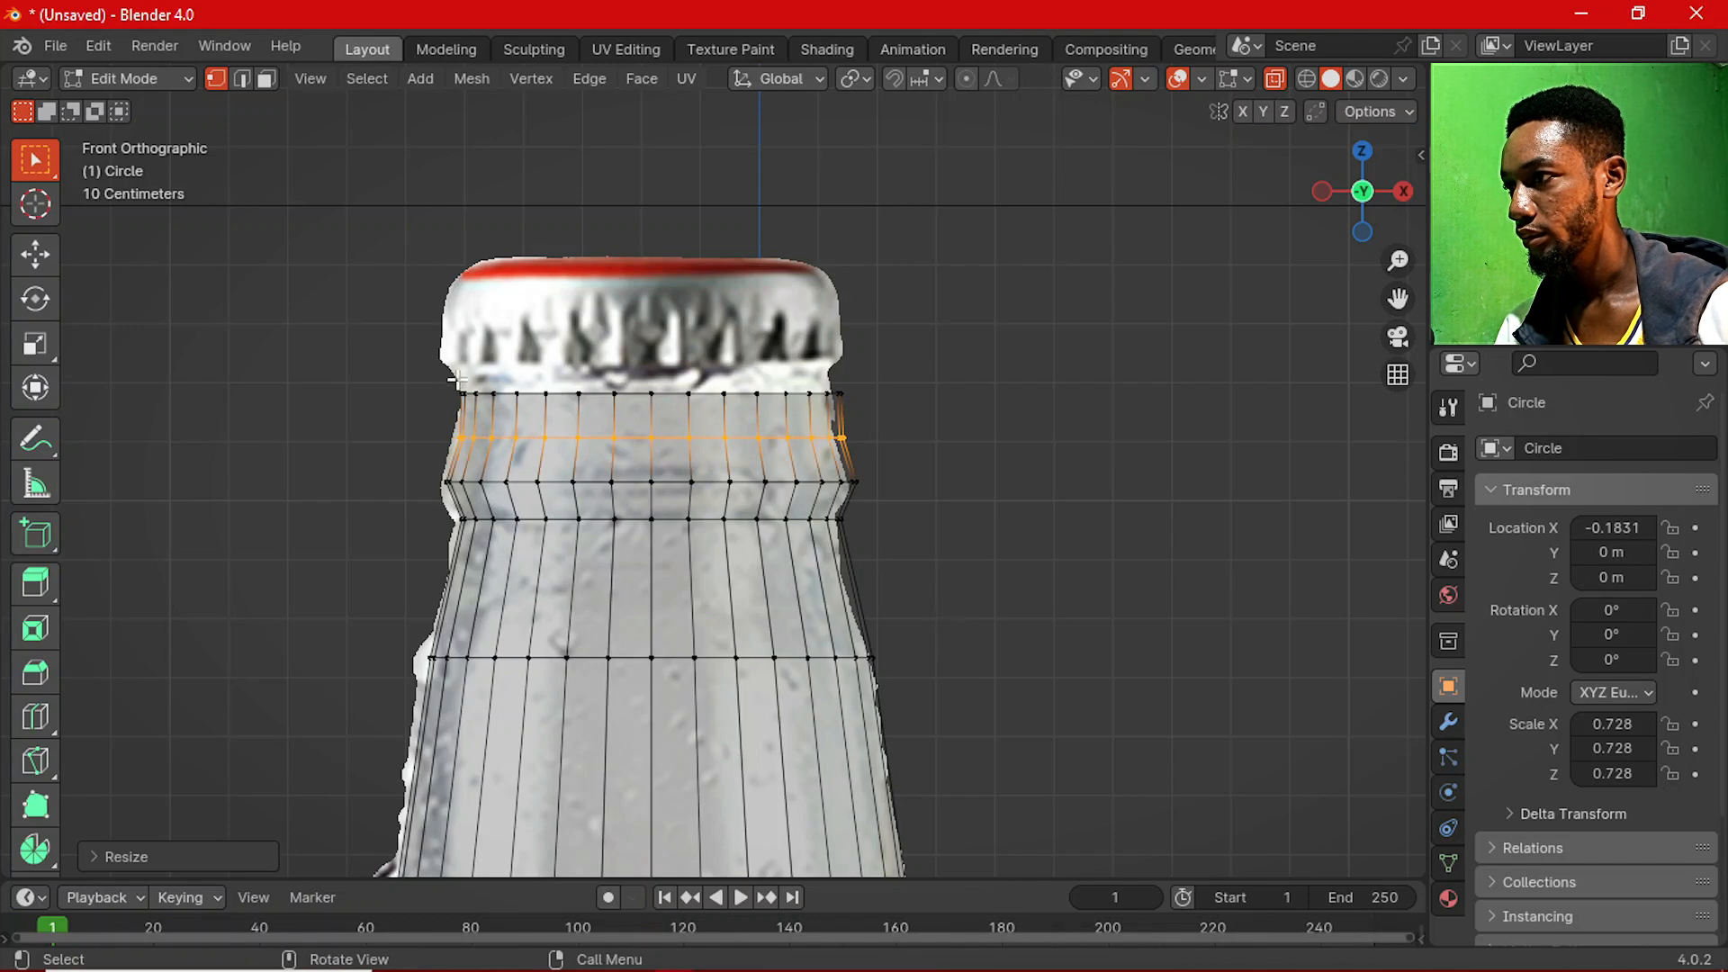
Extrude the top edge loop up about 0.07 m along Z to the lower edge of the cap.
drag(446, 369, 958, 422)
key(g)
key(z)
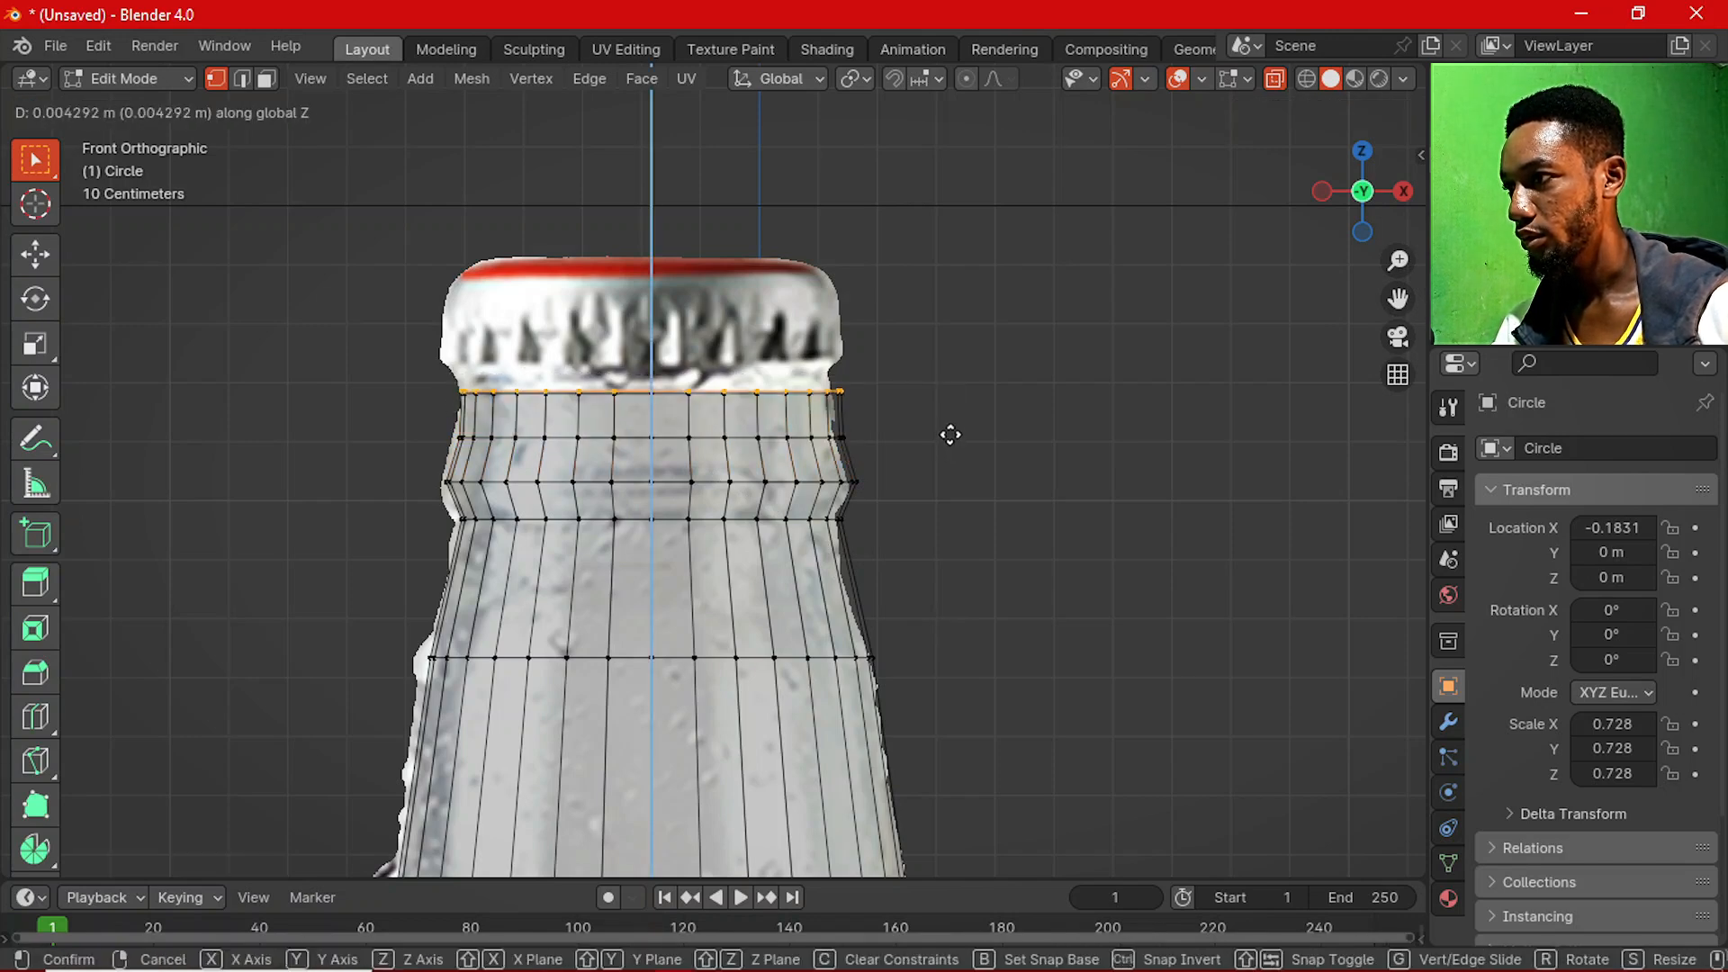
click(956, 406)
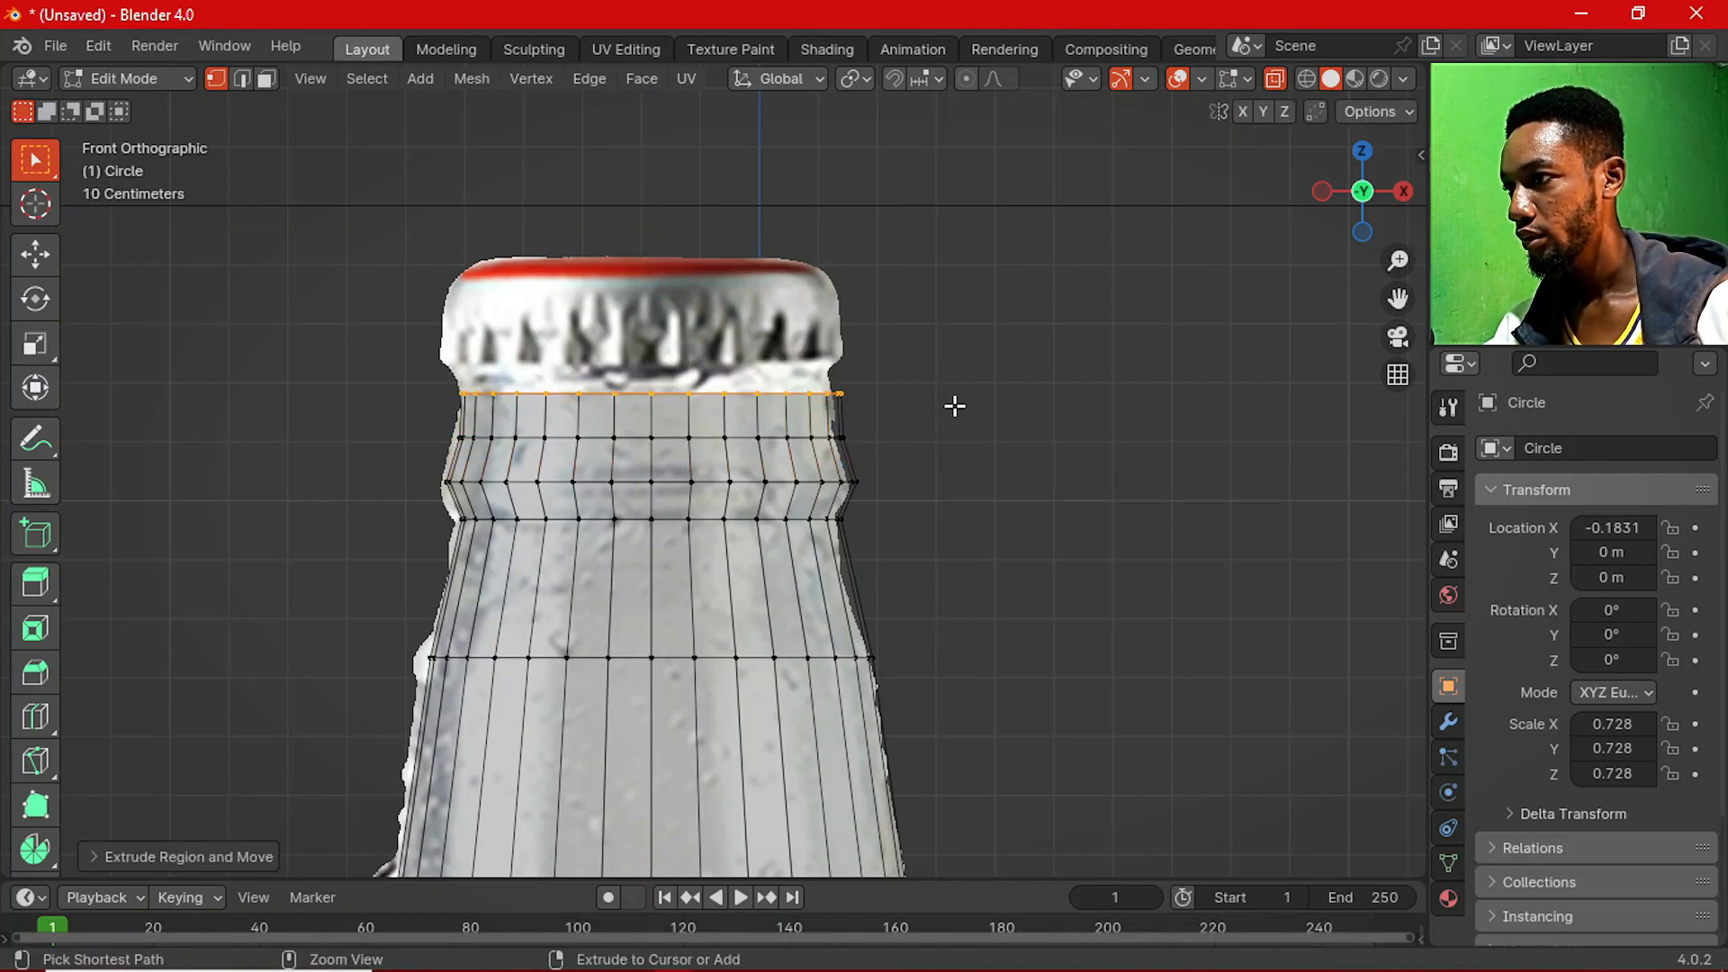
key(e)
key(z)
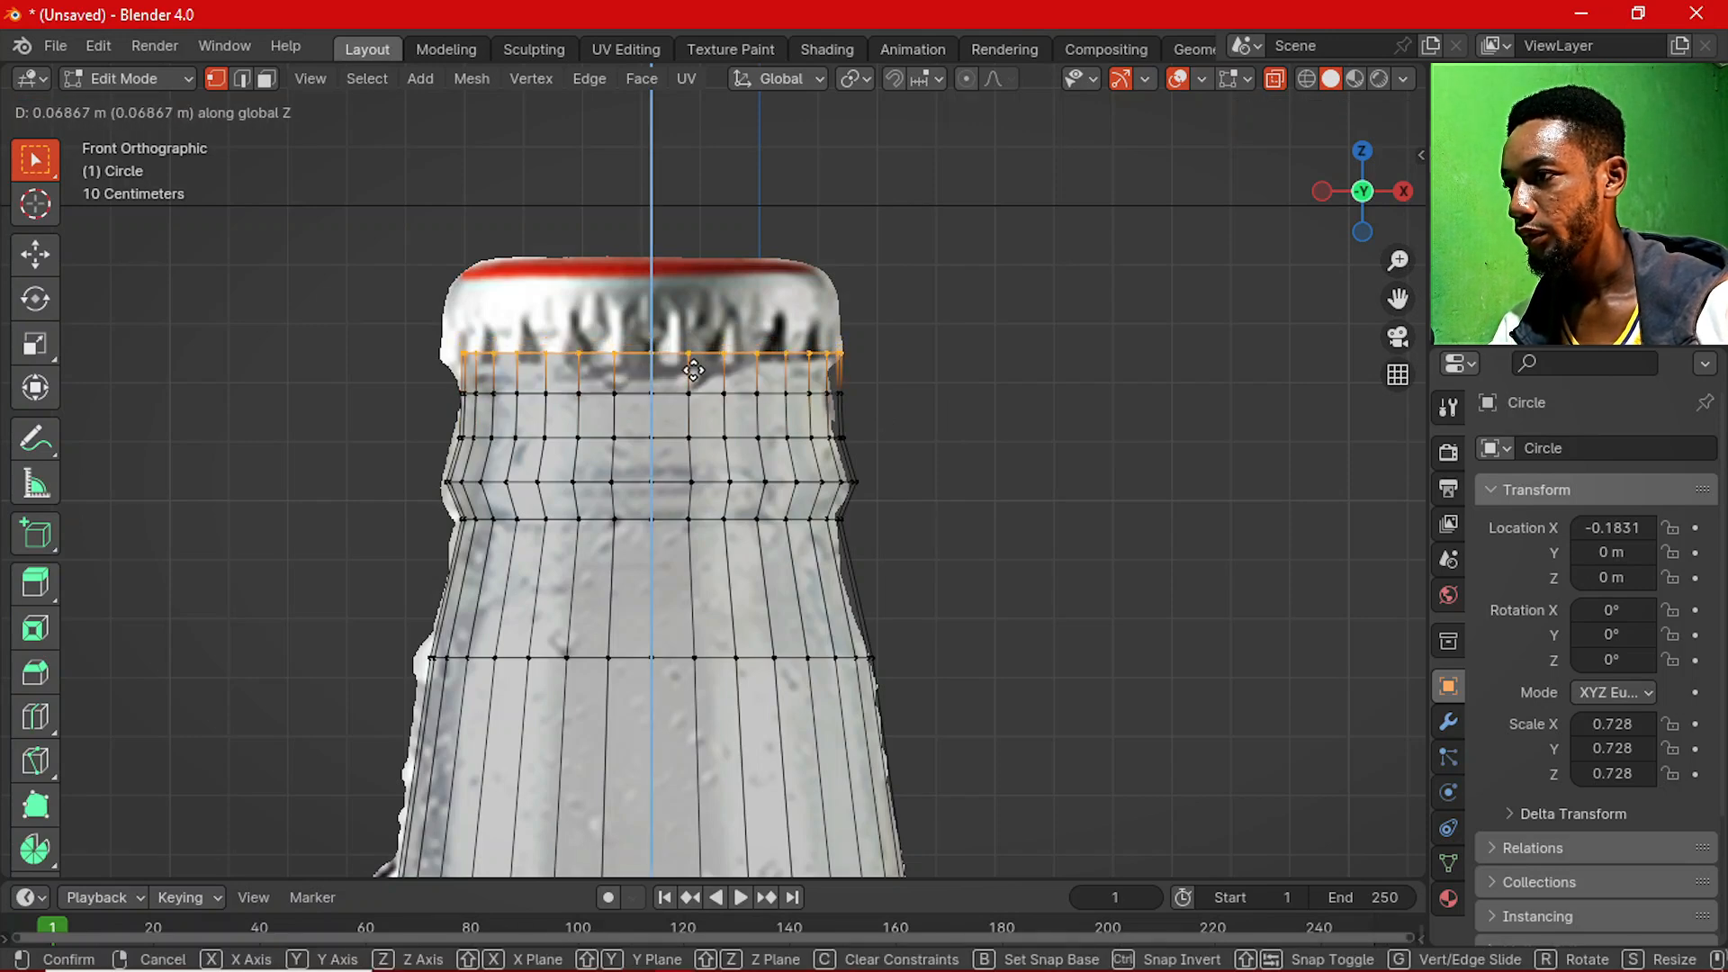
click(693, 370)
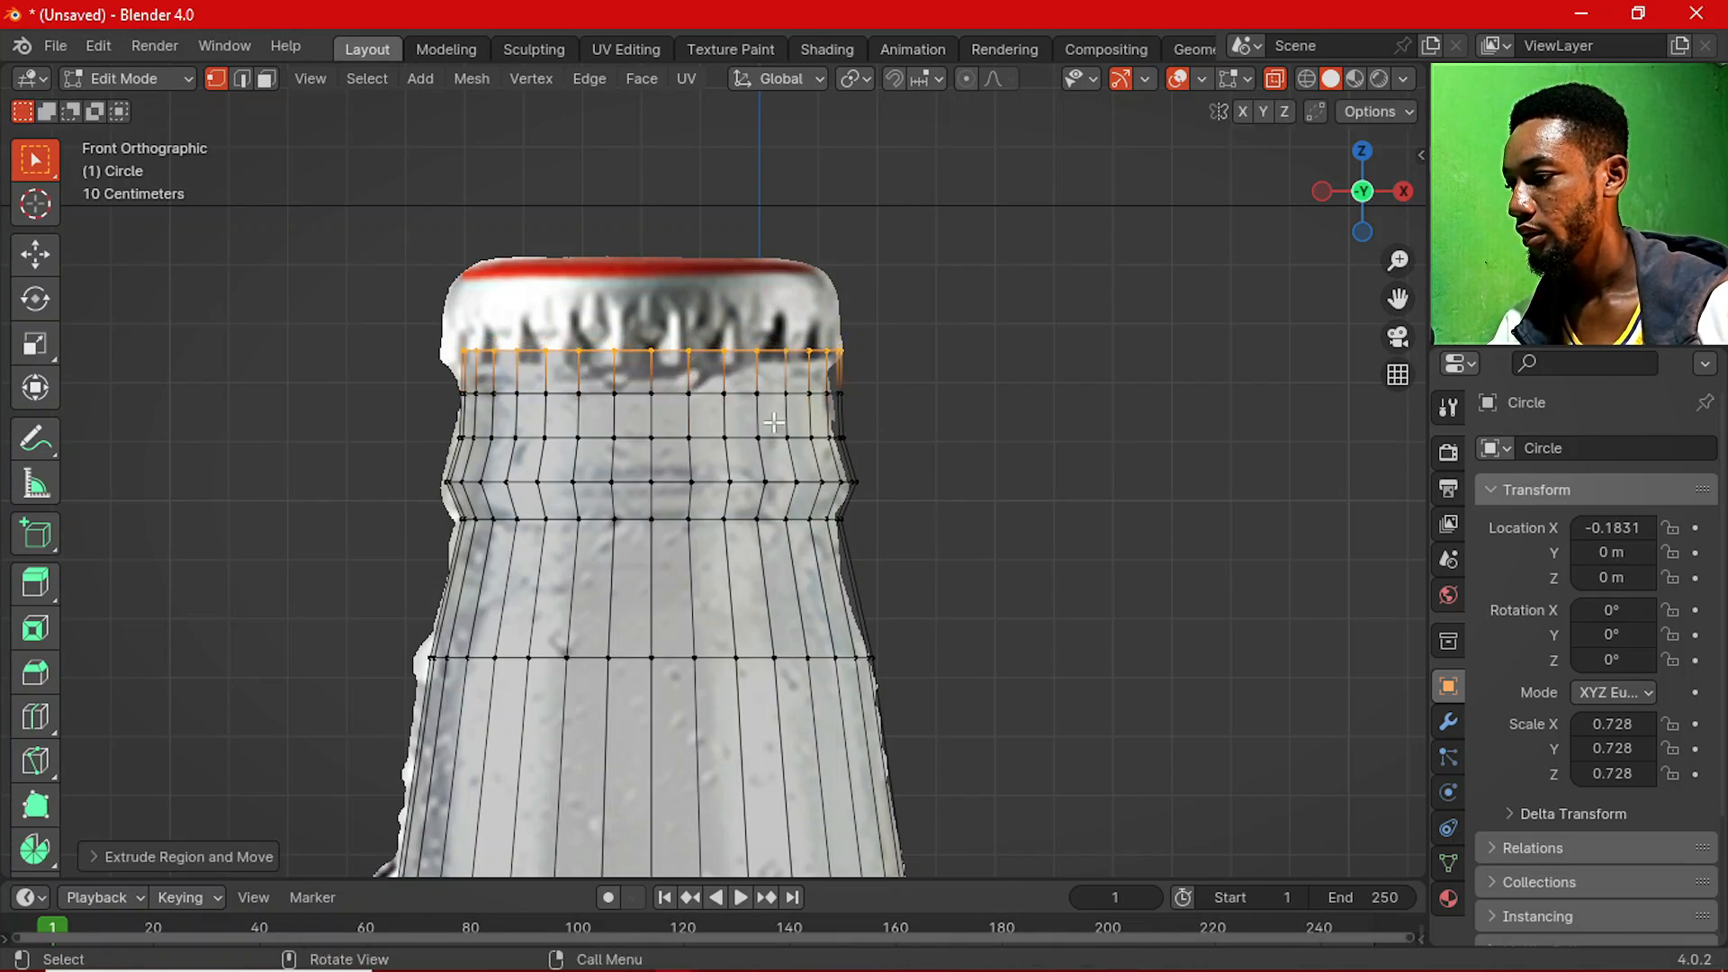
Return to Object Mode with X-ray off and add a Subdivision Surface modifier with viewport level 3 to the bottle.
key(Tab)
scroll(738, 609, down, 3)
scroll(721, 477, up, 2)
key(alt+z)
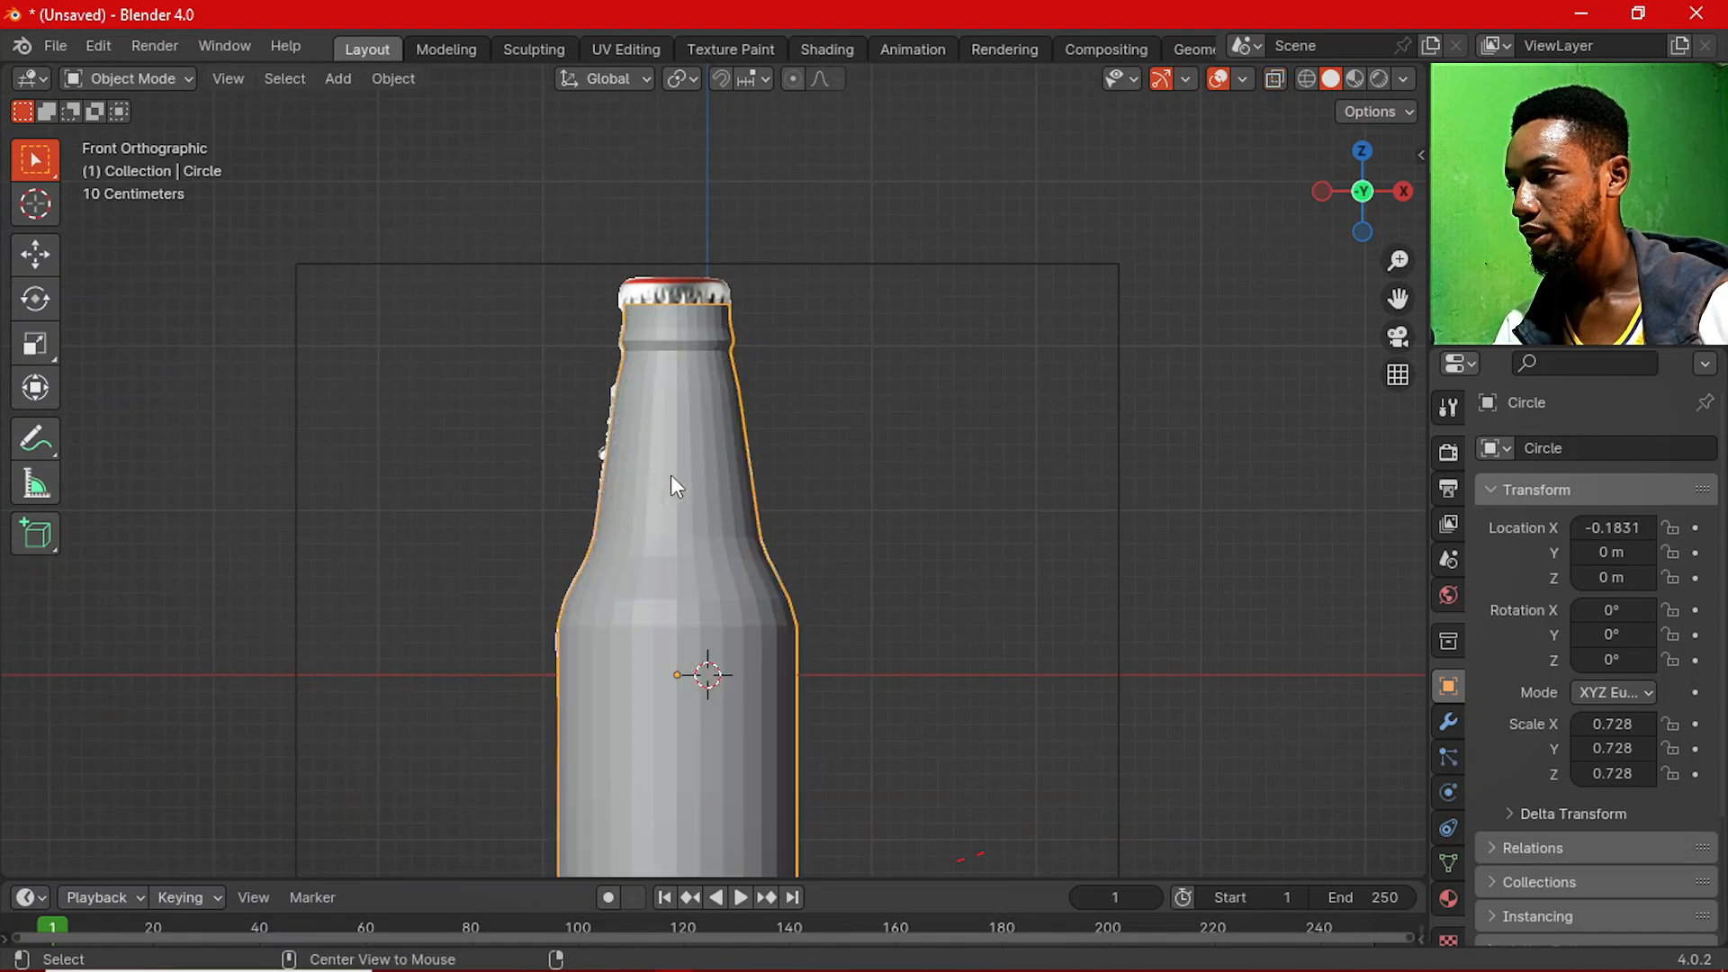
middle_drag(672, 476, 750, 648)
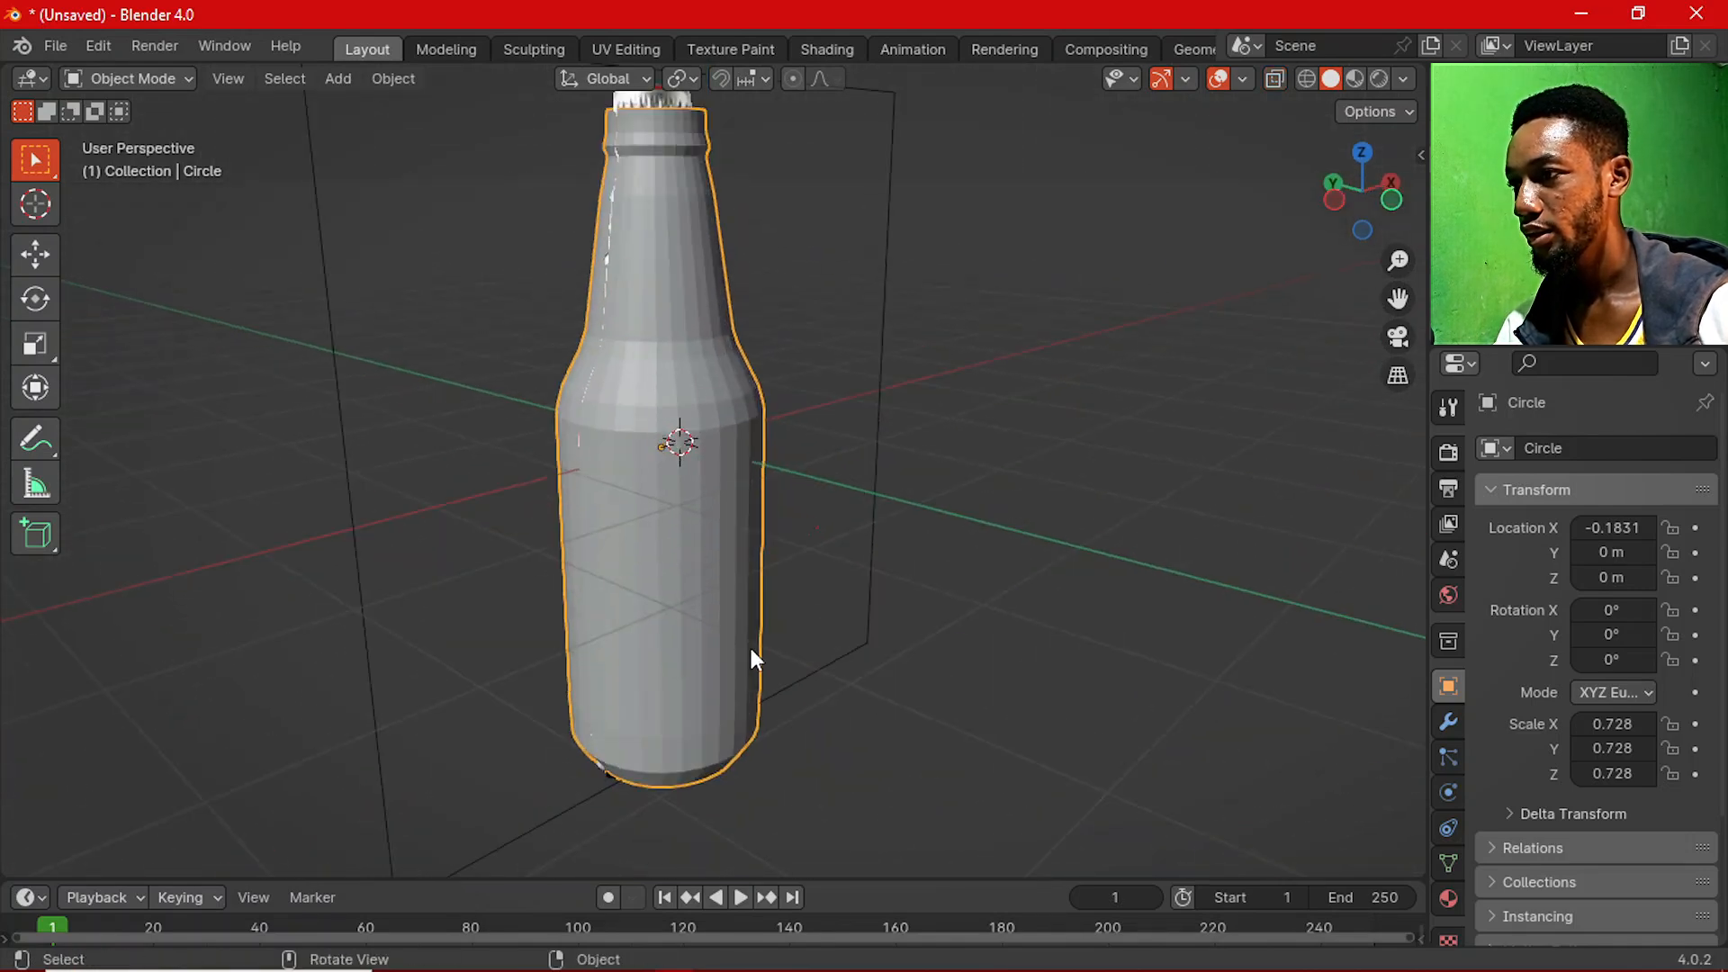
click(1451, 718)
click(1581, 451)
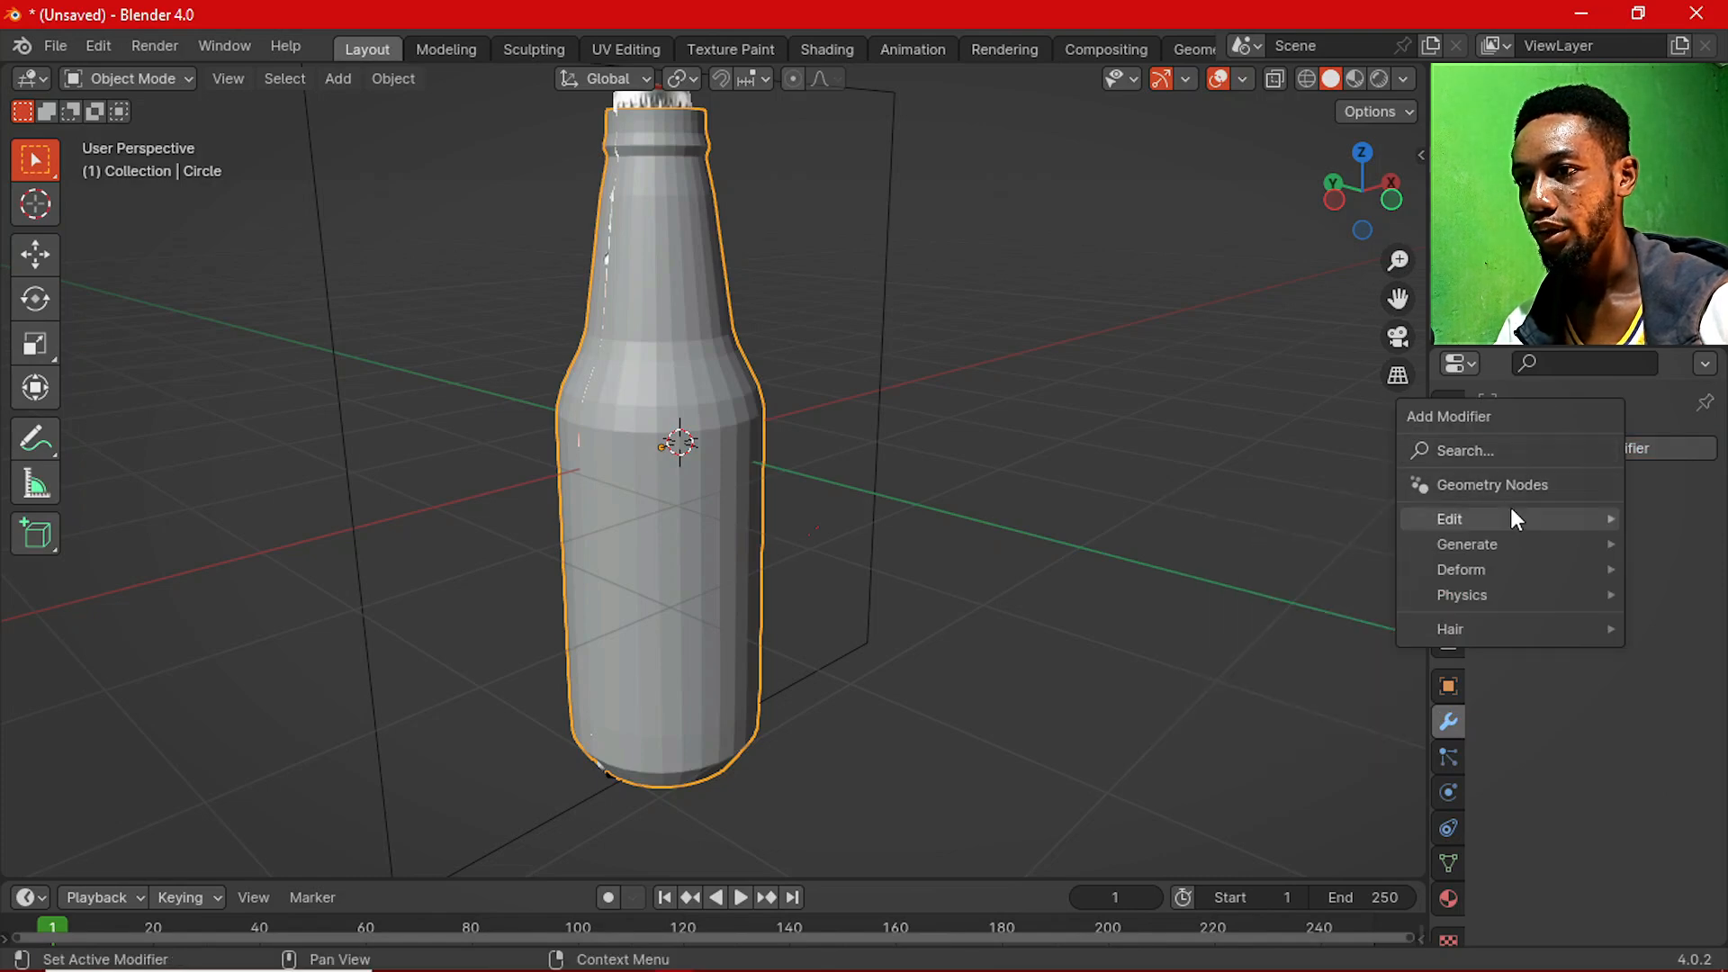
mouse_move(1513, 542)
click(1257, 443)
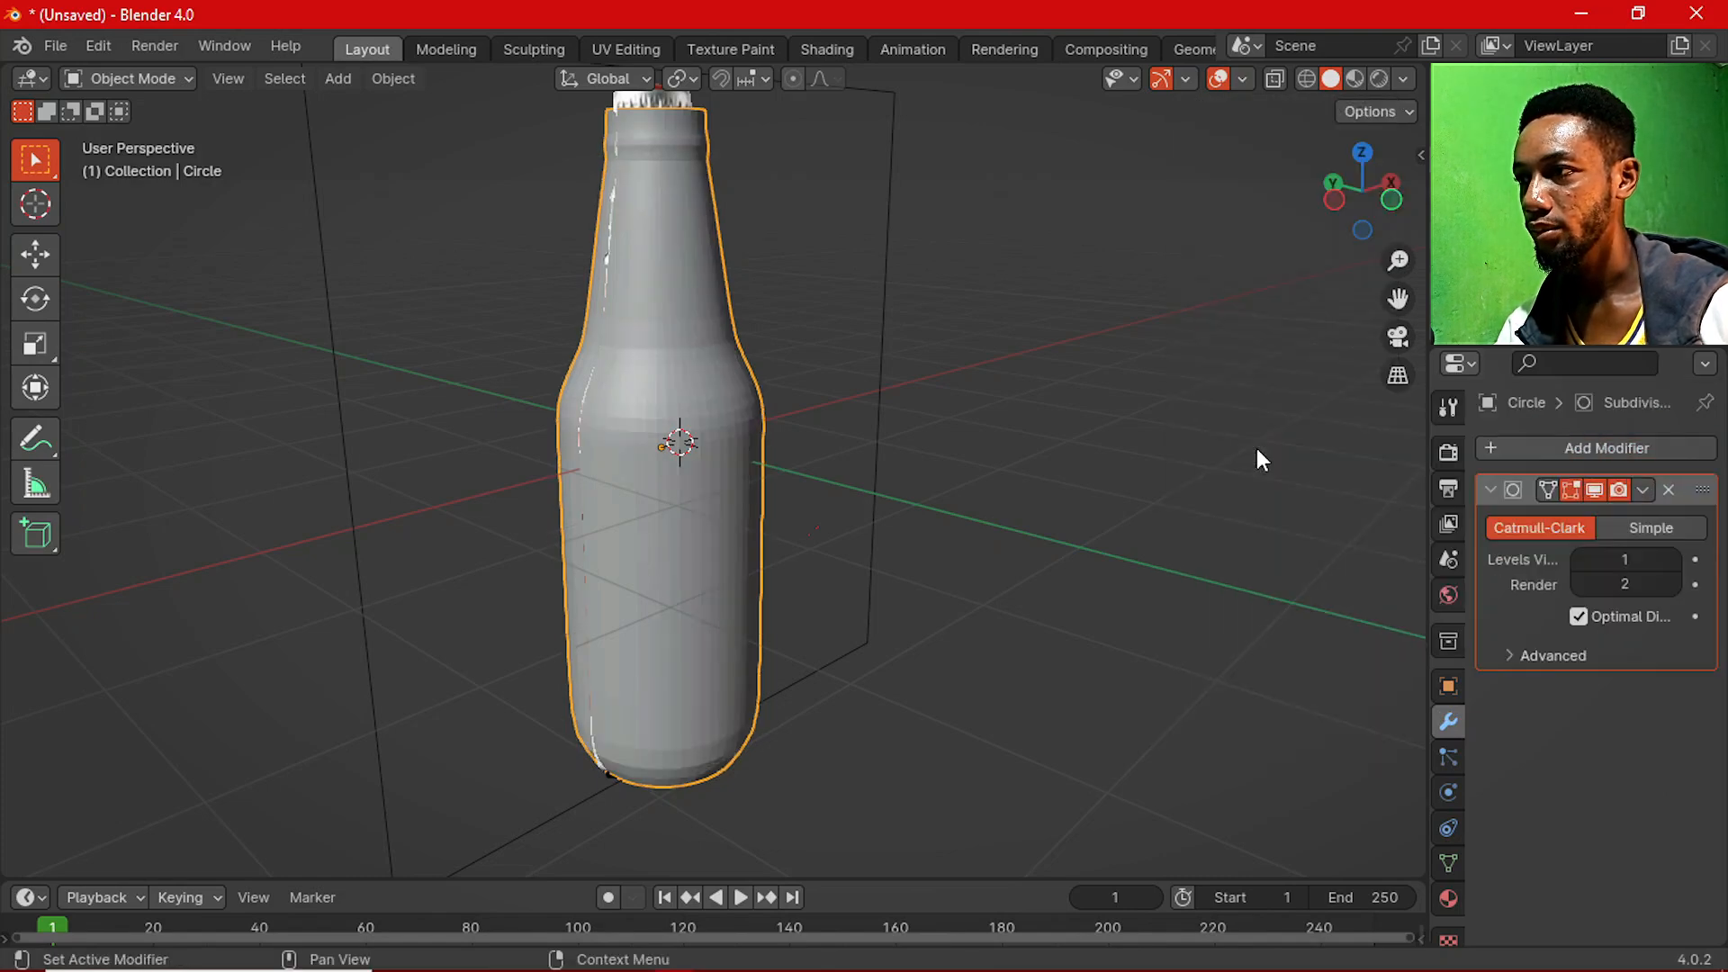
click(1674, 559)
Examine the smoothed bottle's fit to the reference at the base, from the front and from below.
middle_drag(991, 636, 857, 594)
key(grave)
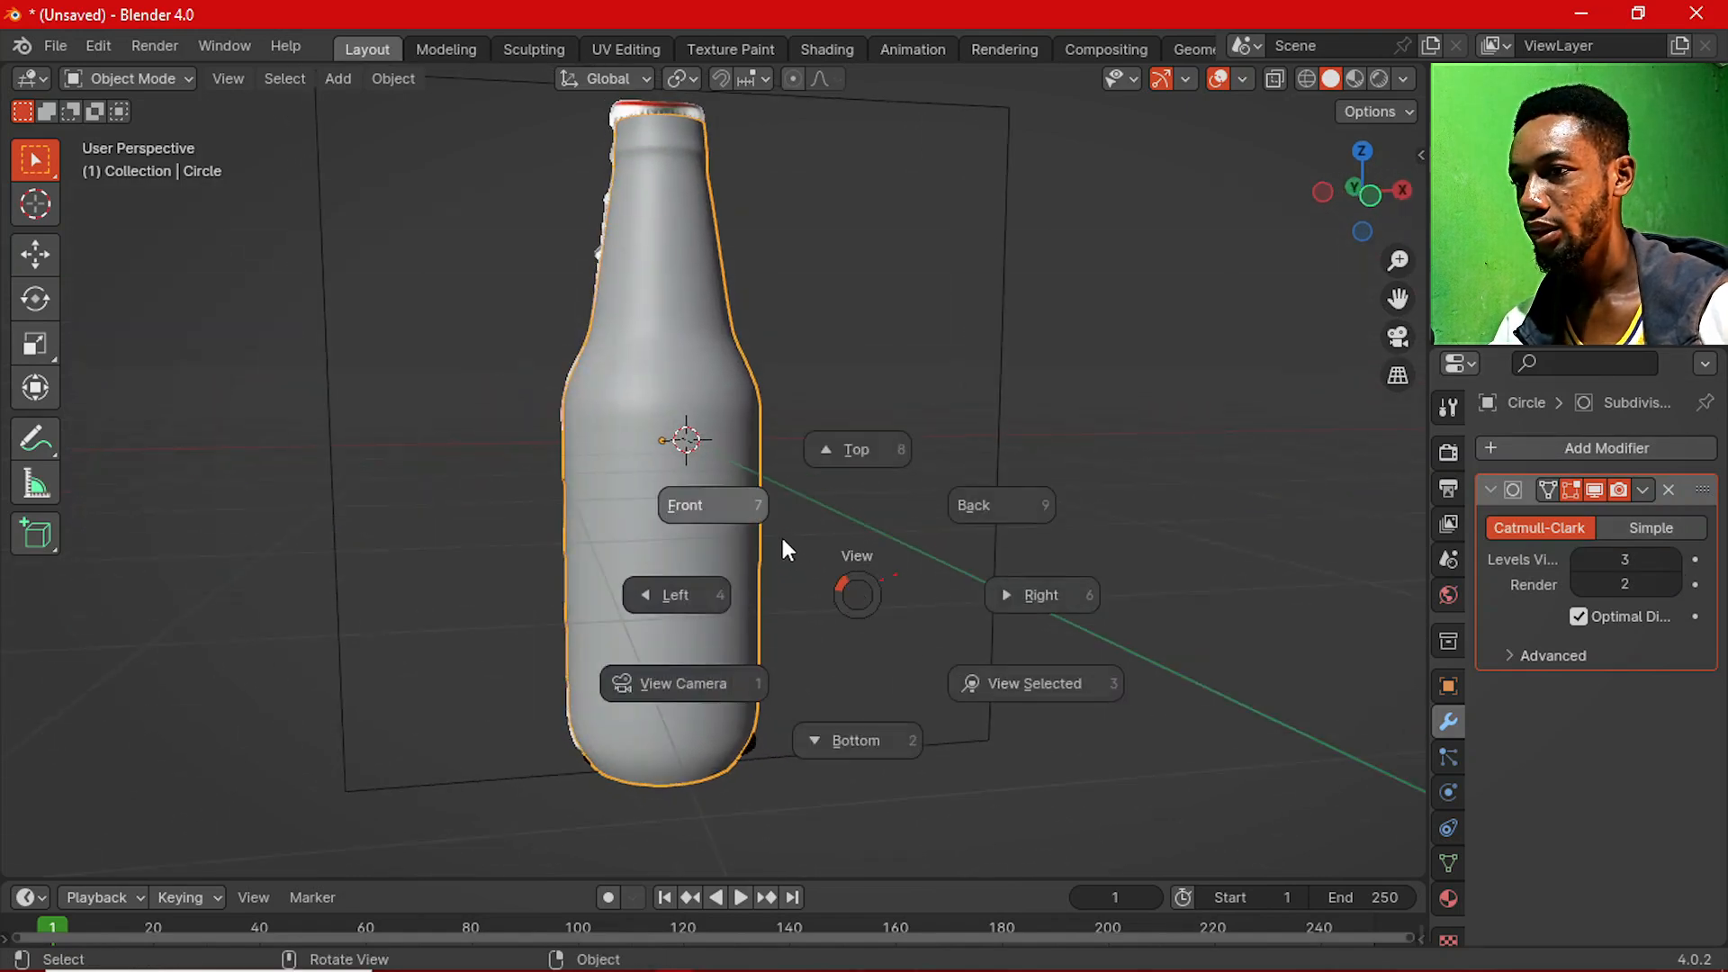
click(776, 529)
scroll(689, 663, up, 3)
shift+middle_drag(689, 663, 704, 505)
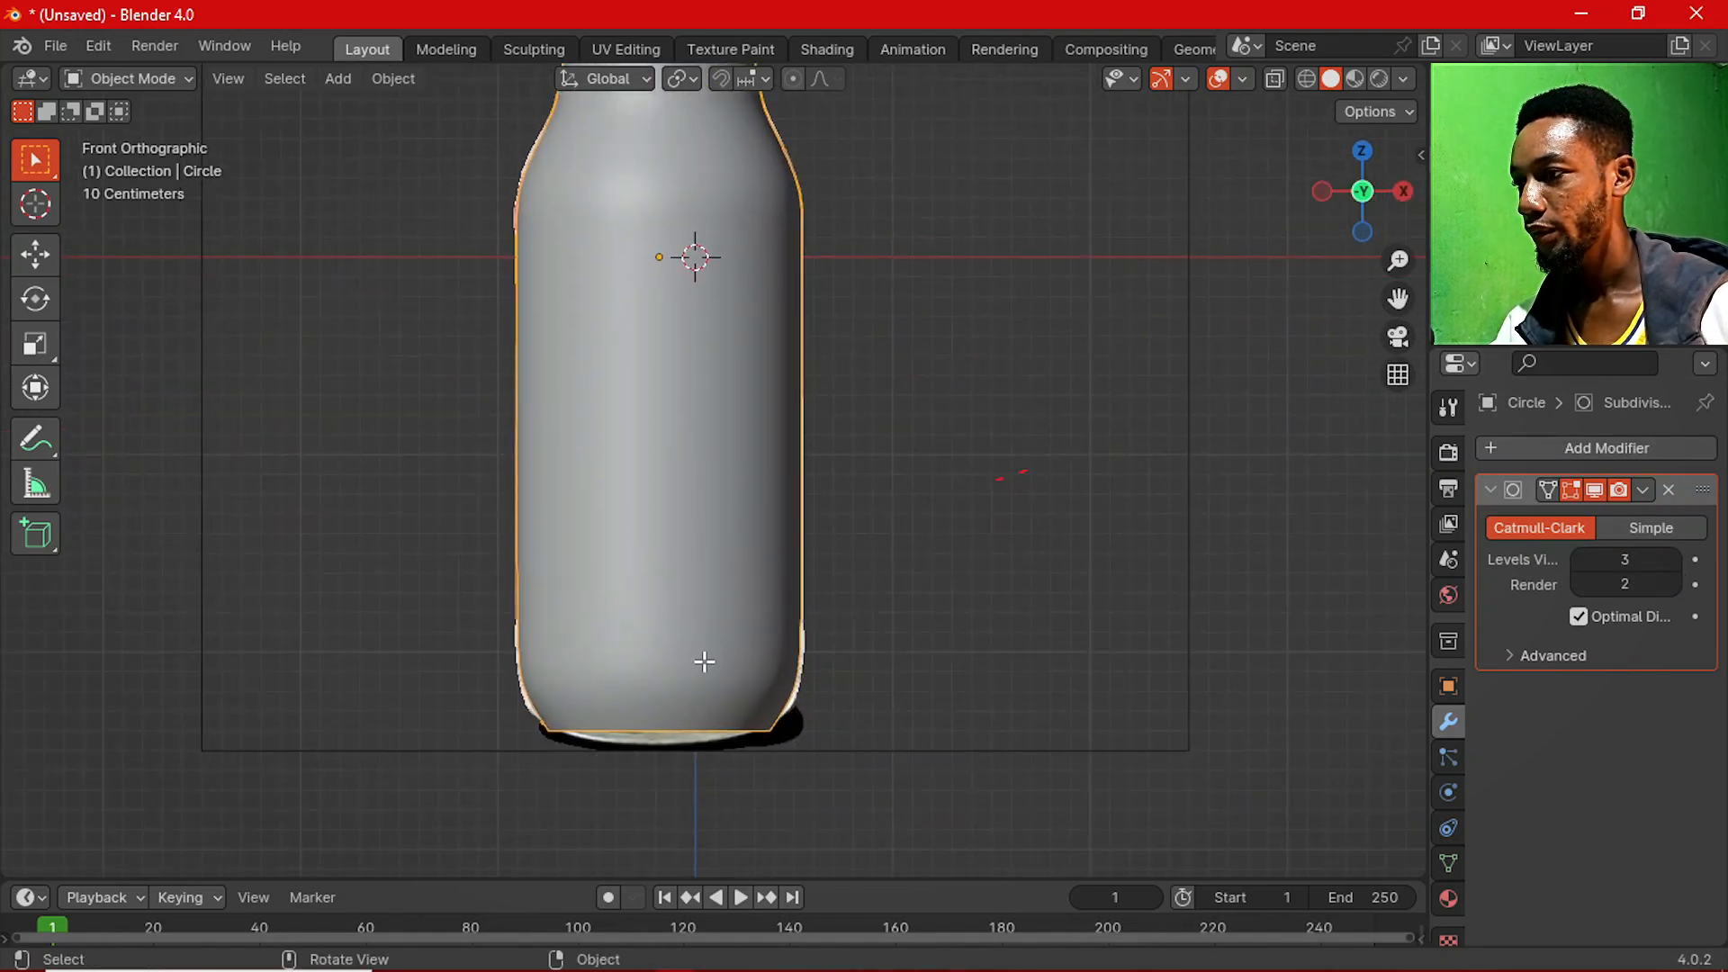
key(Tab)
shift+middle_drag(705, 662, 736, 547)
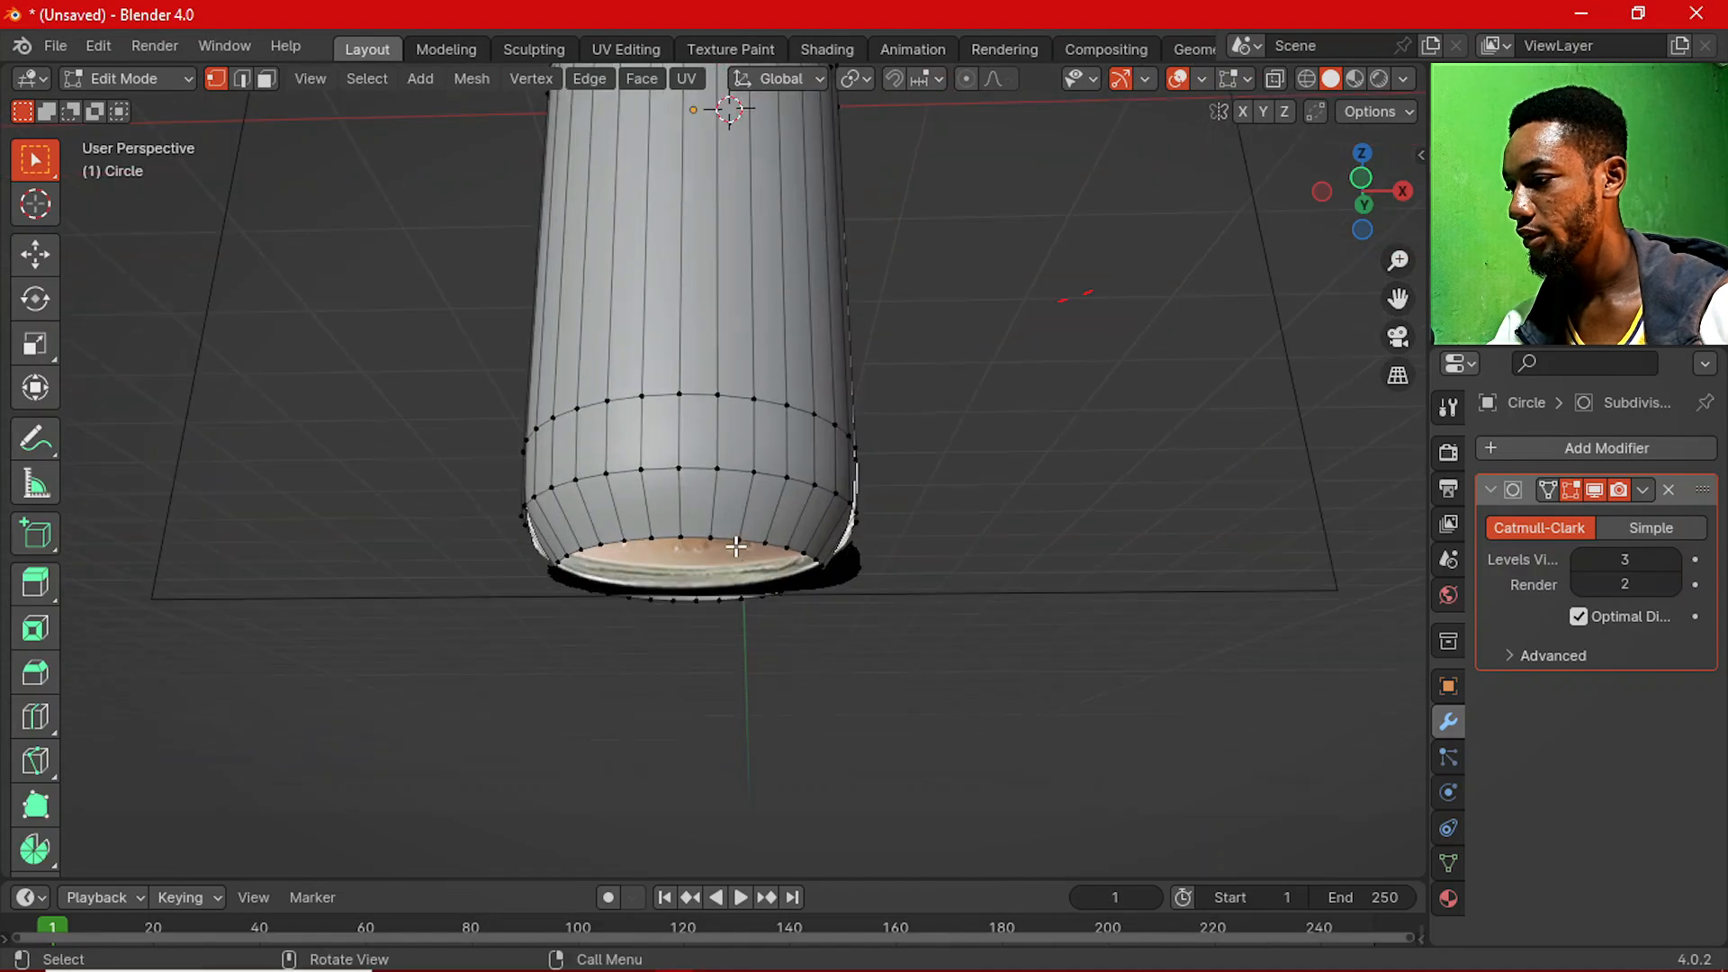
Select the bottle's bottom edge loop in front view with X-ray on and fill it with a face.
key(grave)
click(666, 496)
key(alt+z)
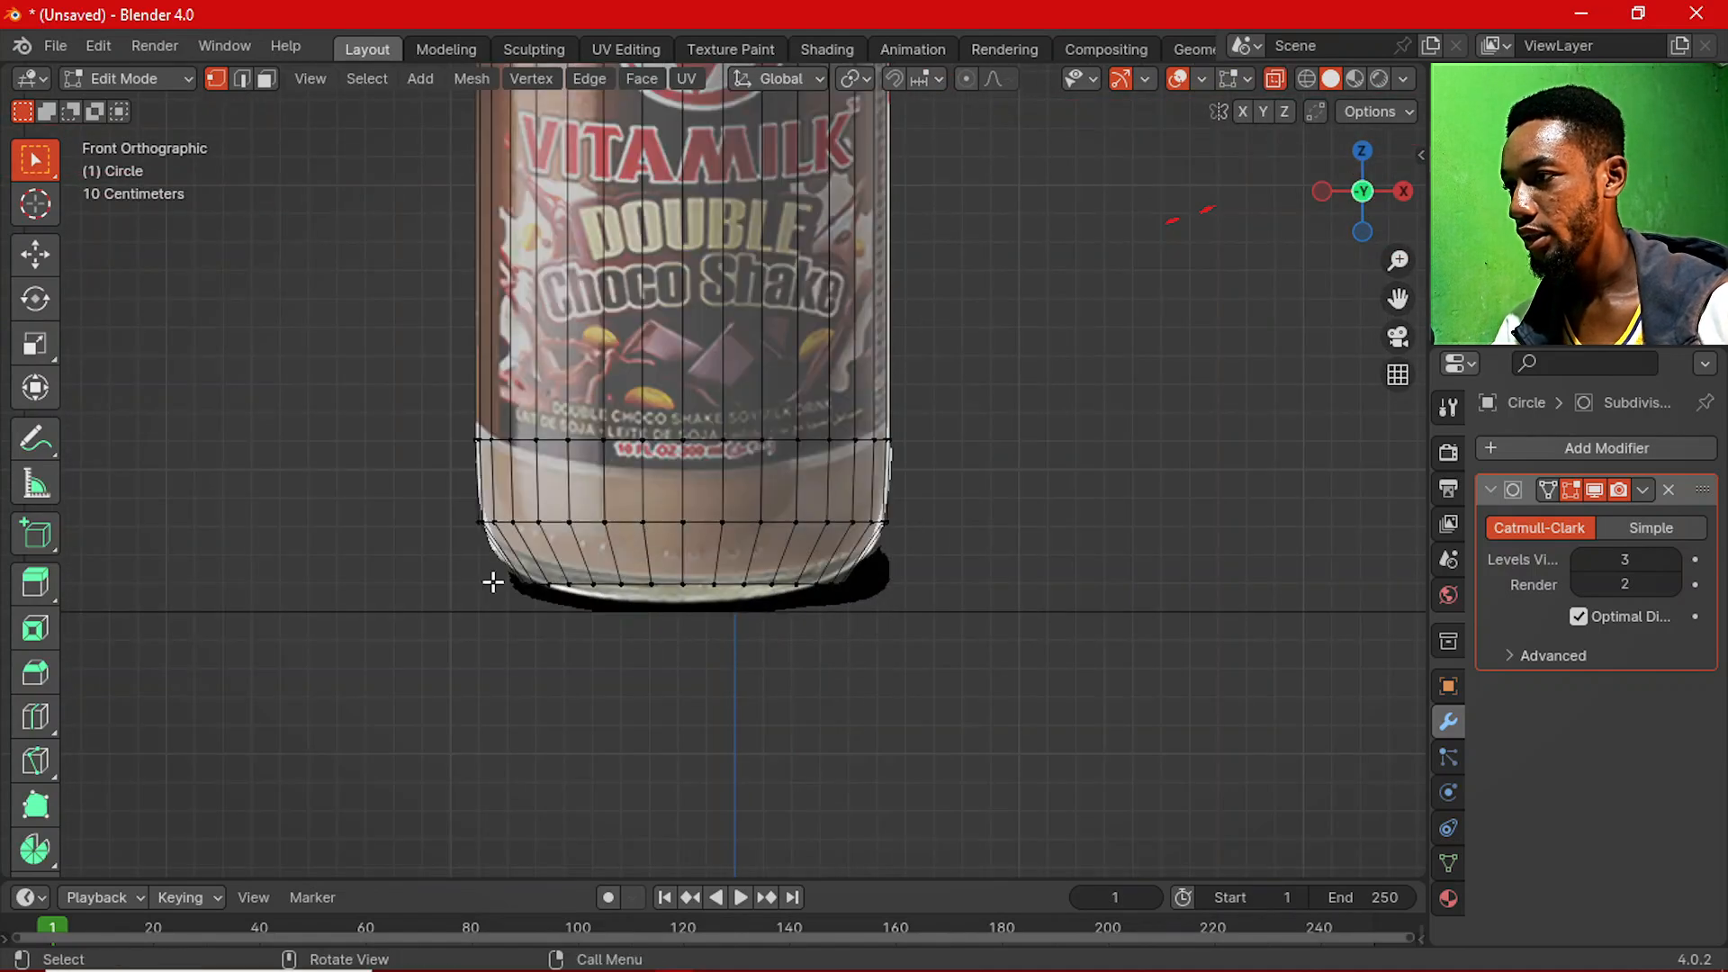
drag(462, 559, 1111, 657)
scroll(758, 642, up, 1)
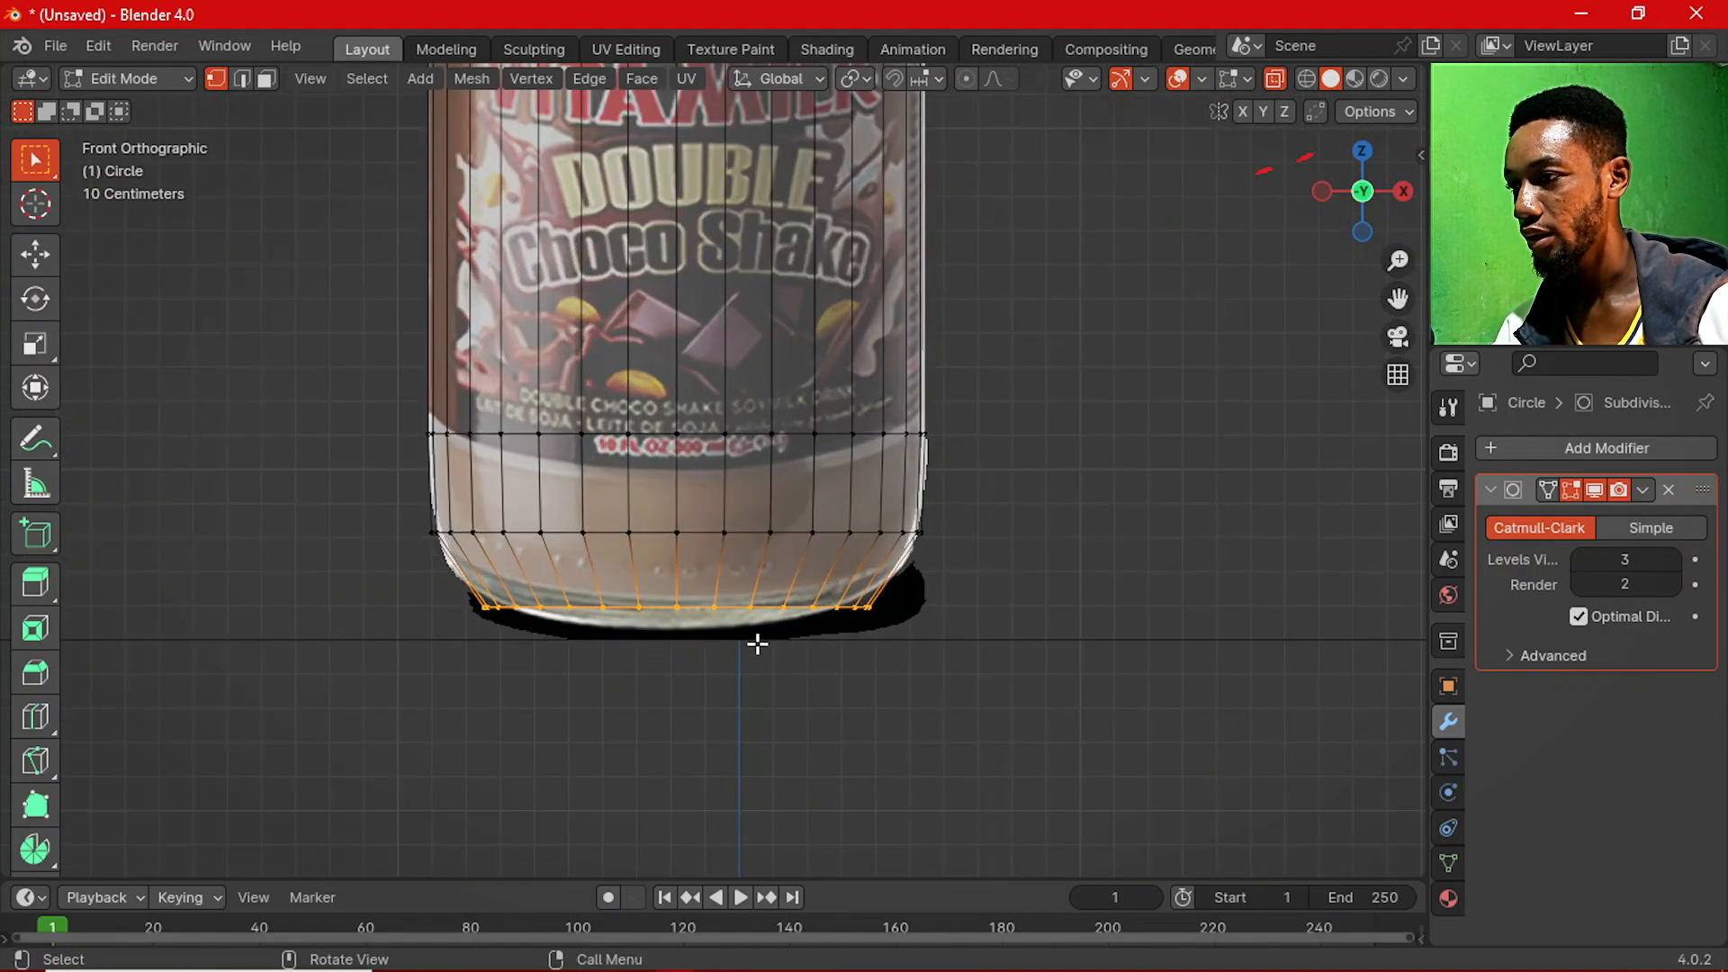
scroll(758, 643, up, 1)
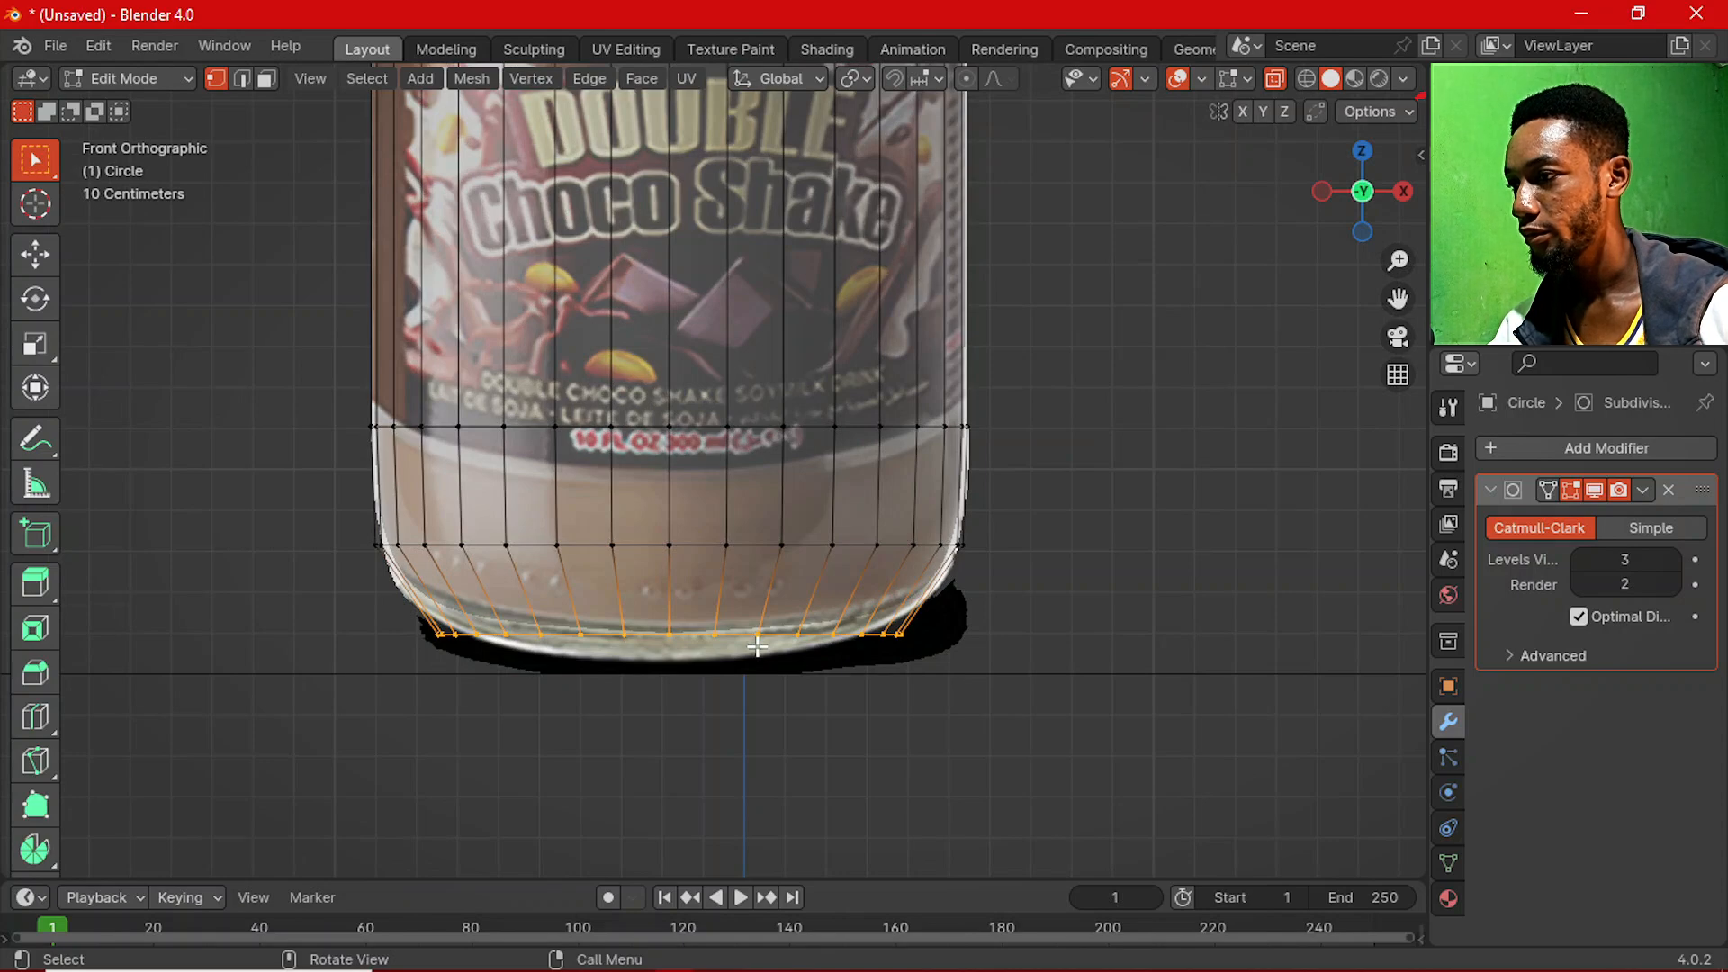
key(Tab)
middle_drag(754, 652, 767, 602)
key(alt+z)
key(Tab)
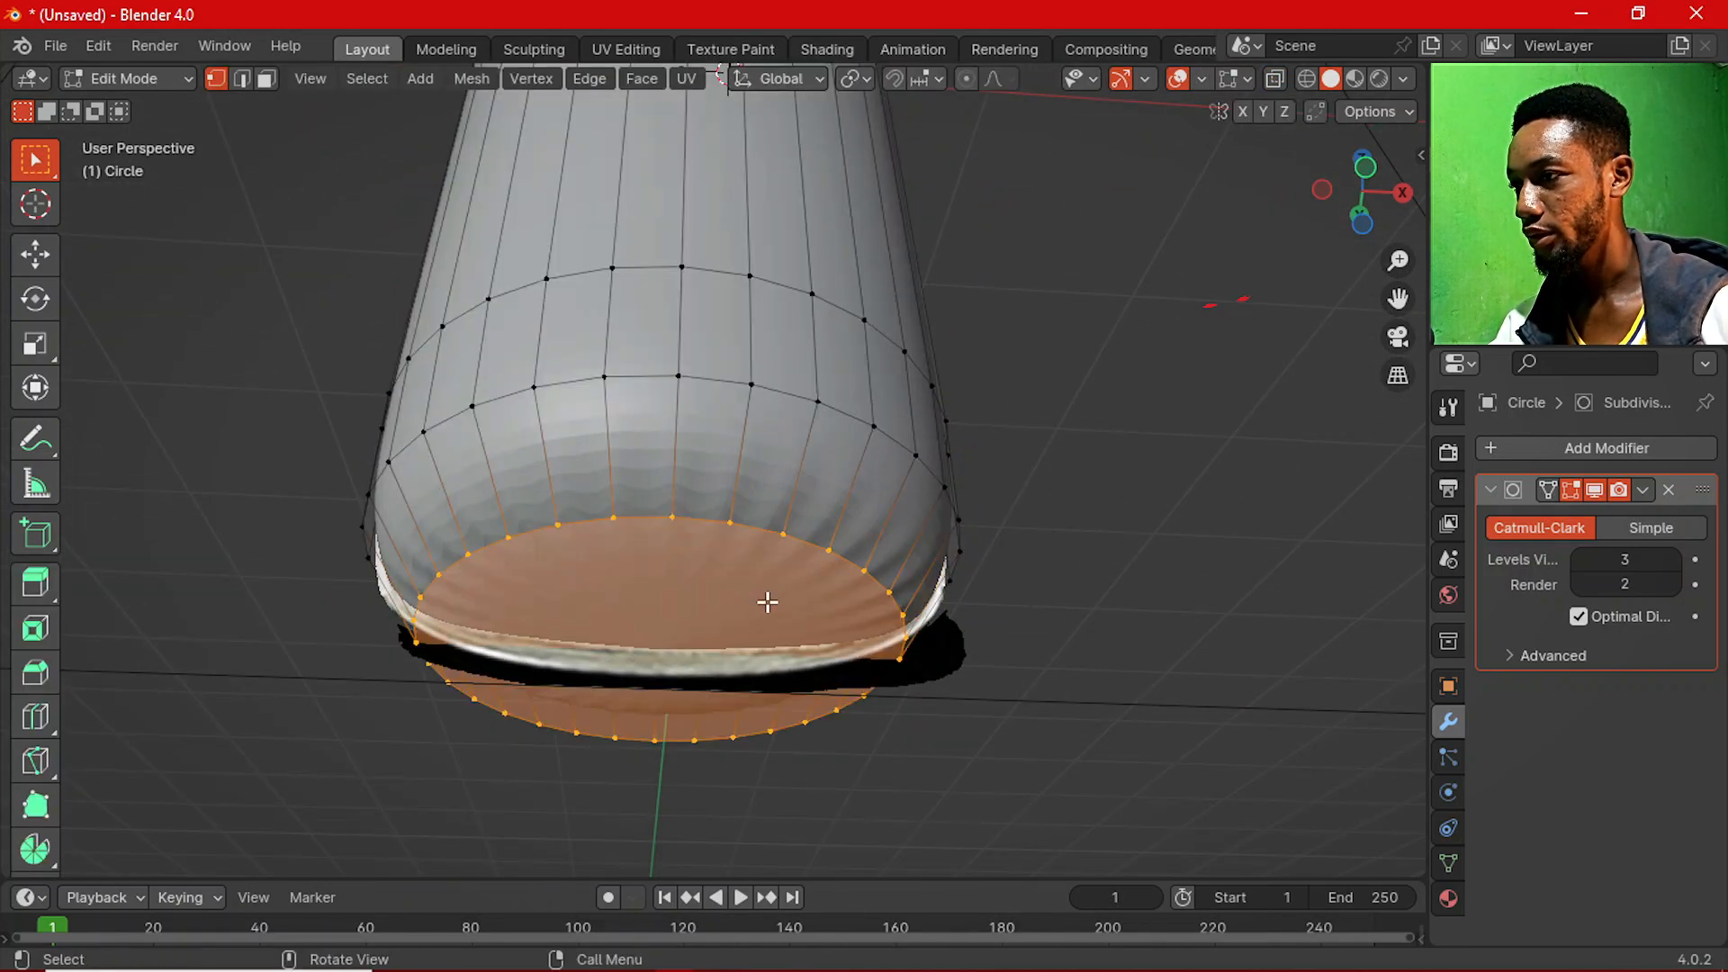
Inset the bottle's bottom face slightly to sharpen the edge of the base.
key(3)
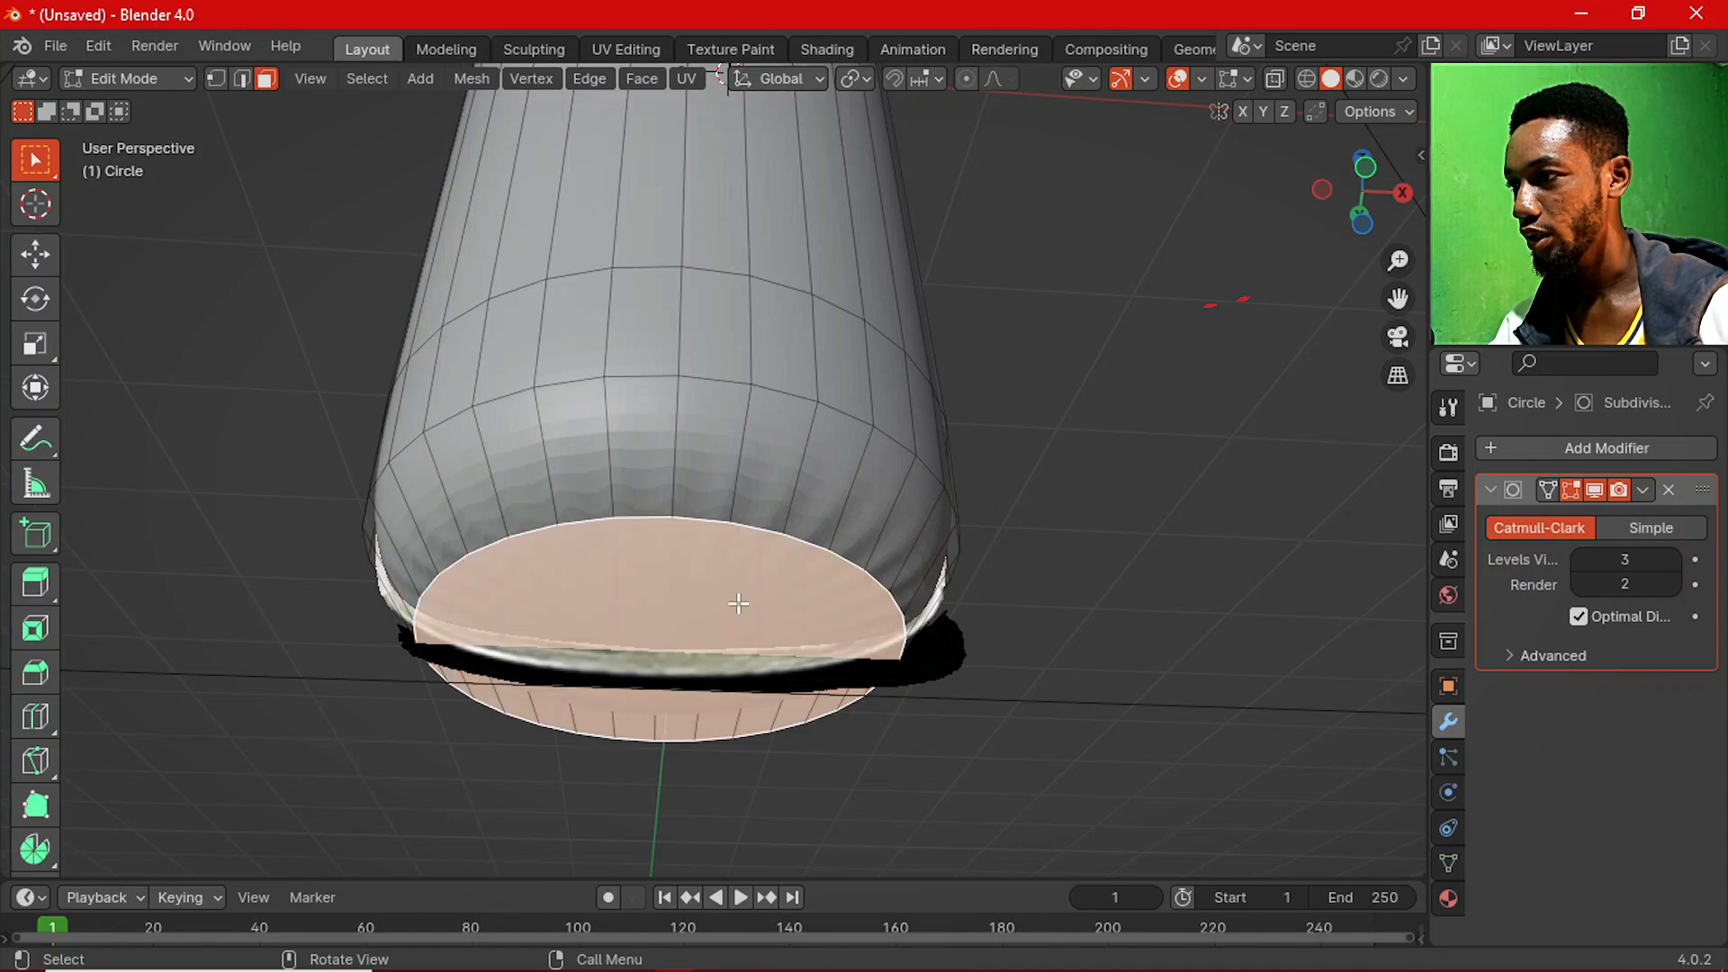
key(i)
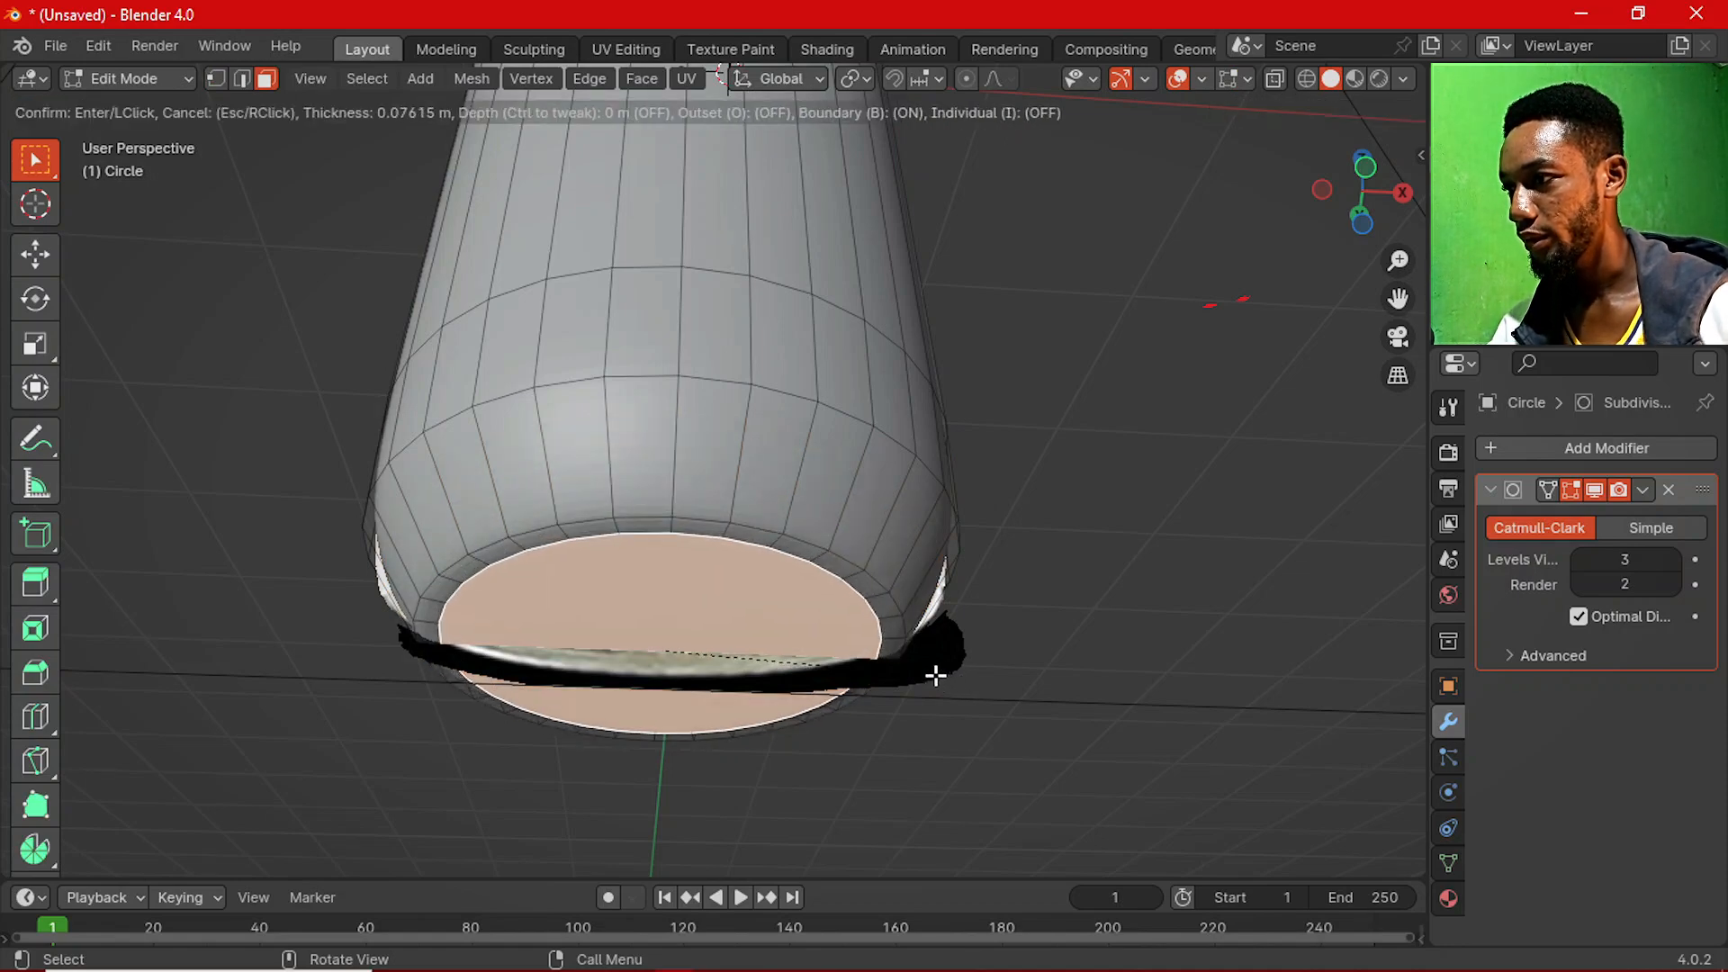
click(863, 639)
Add a centred loop cut in the lowest band and scale it out slightly to match the reference's rounded base.
key(grave)
click(833, 626)
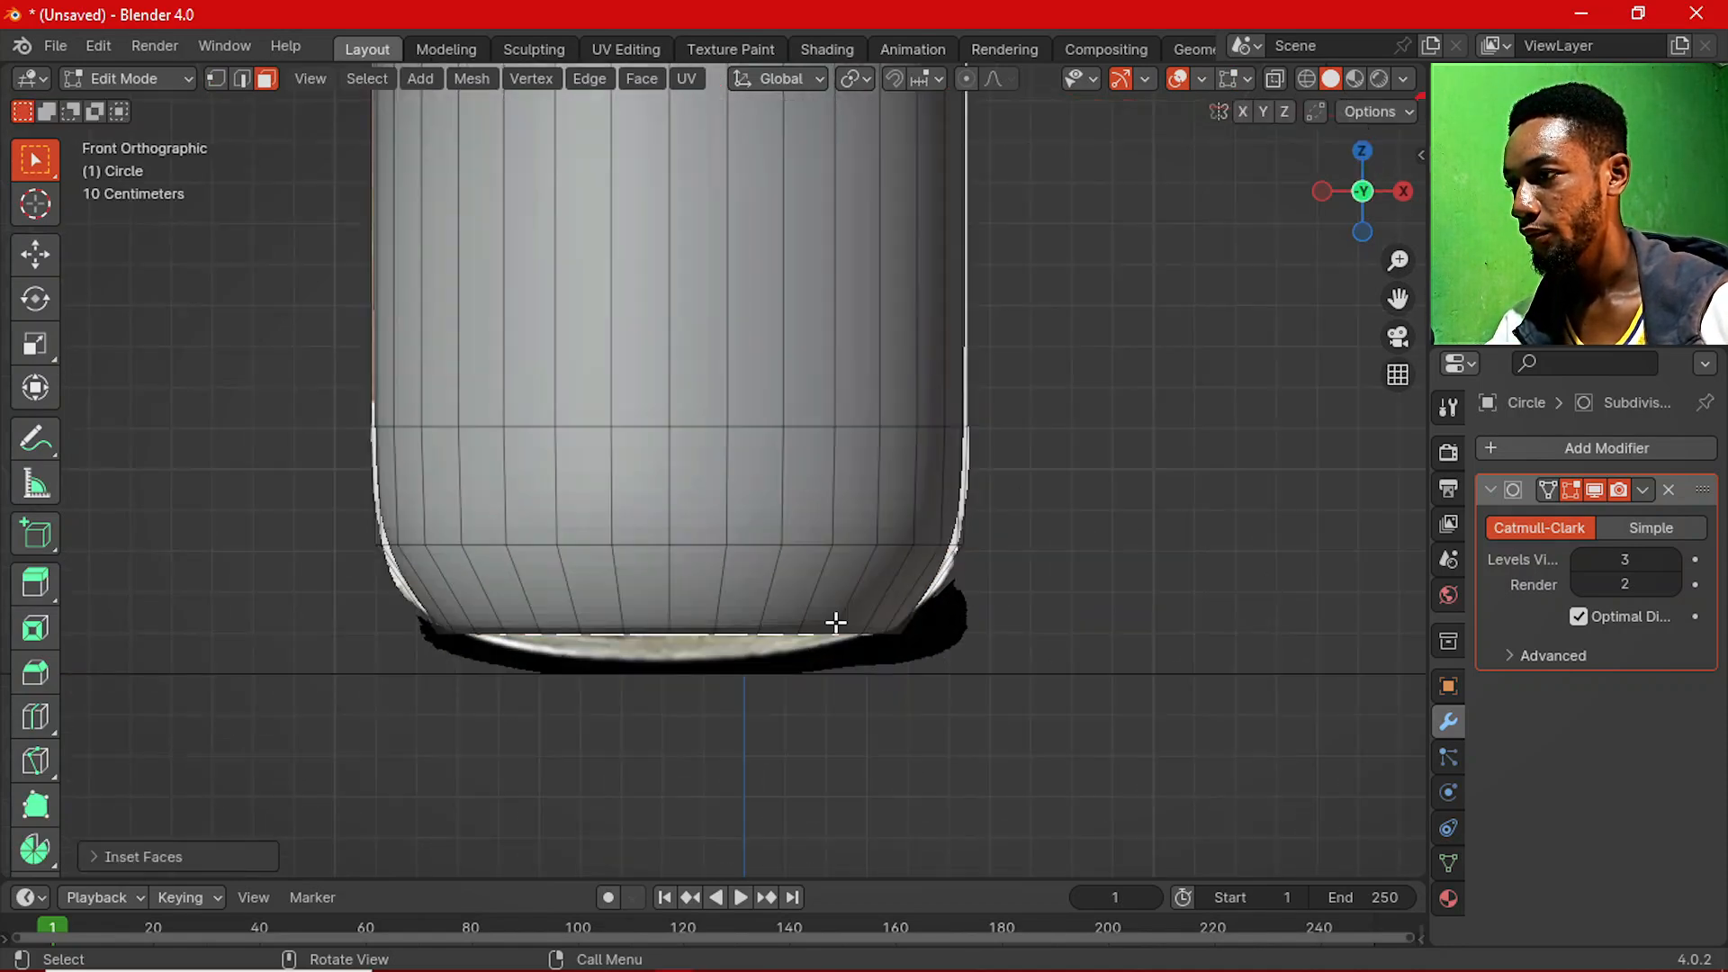
key(alt+z)
scroll(798, 643, up, 1)
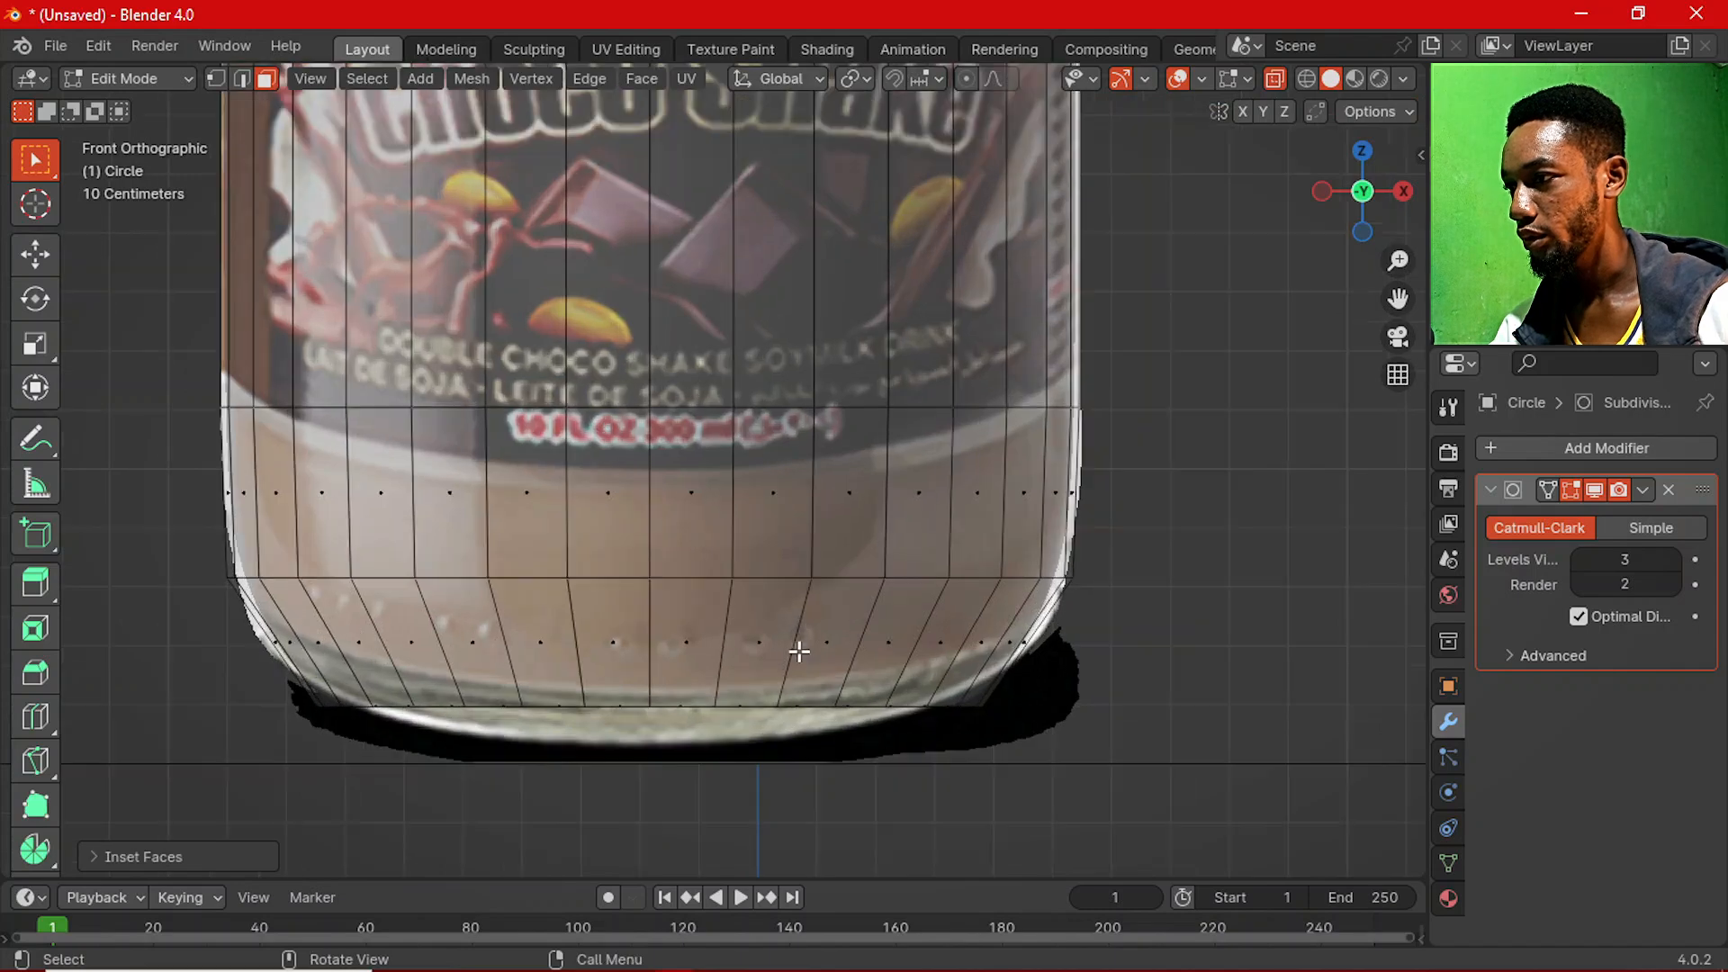
key(ctrl+r)
click(935, 681)
right_click(967, 726)
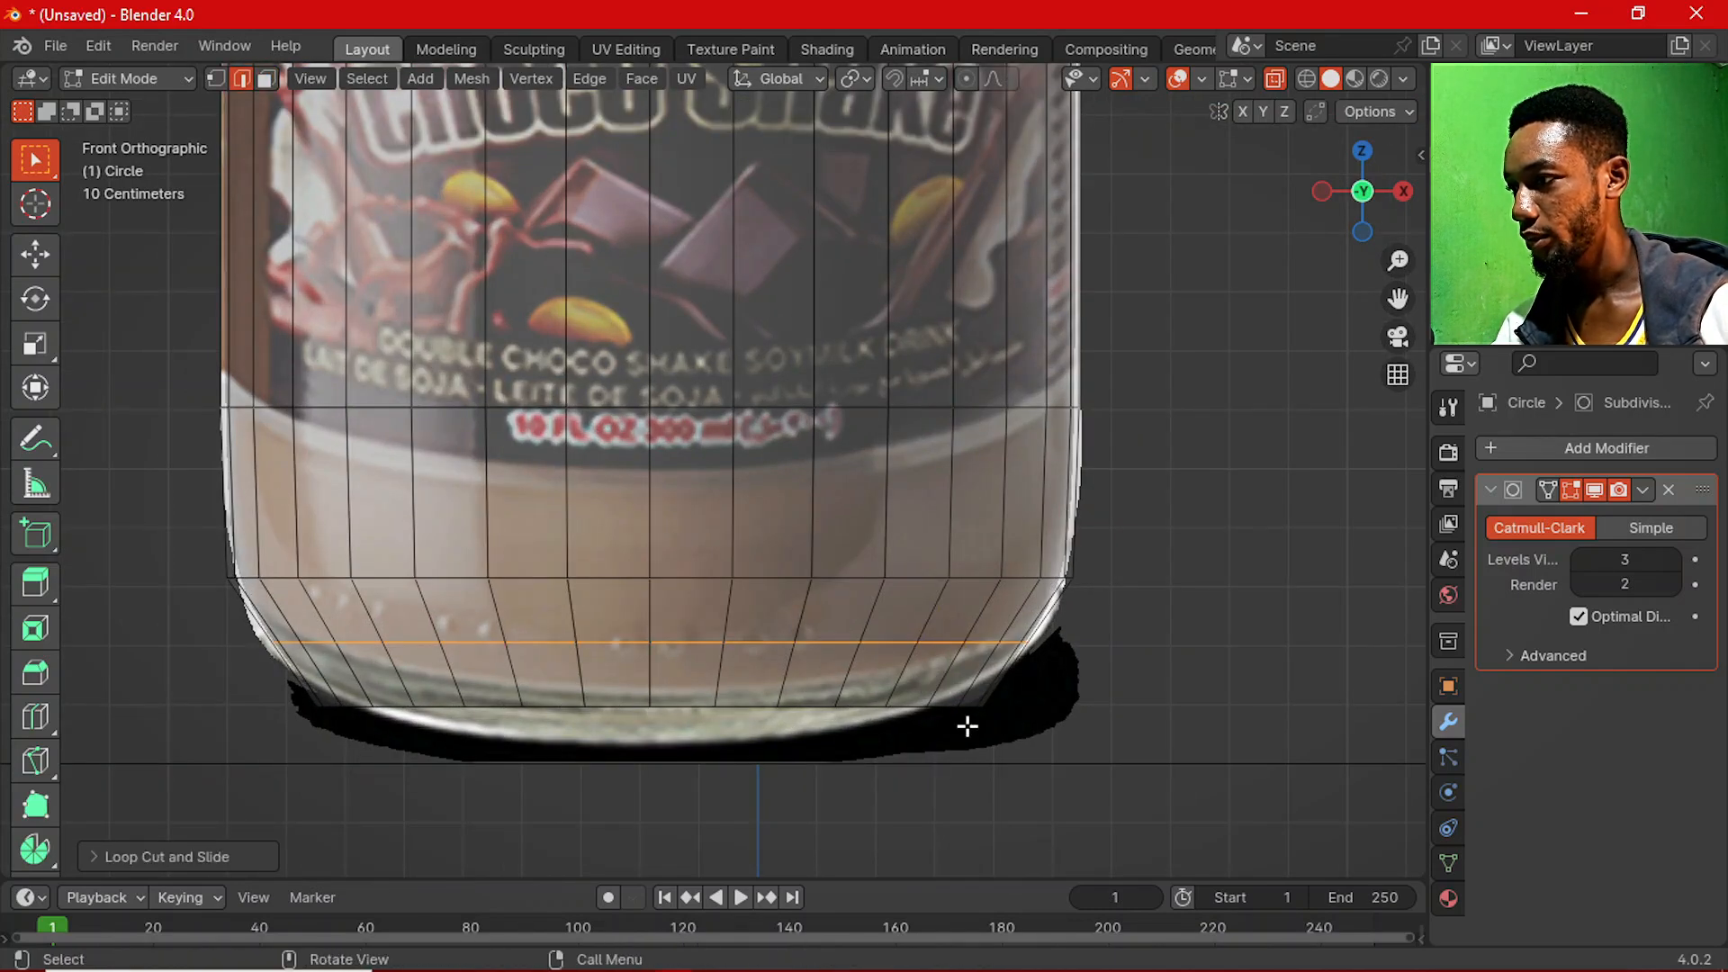
key(s)
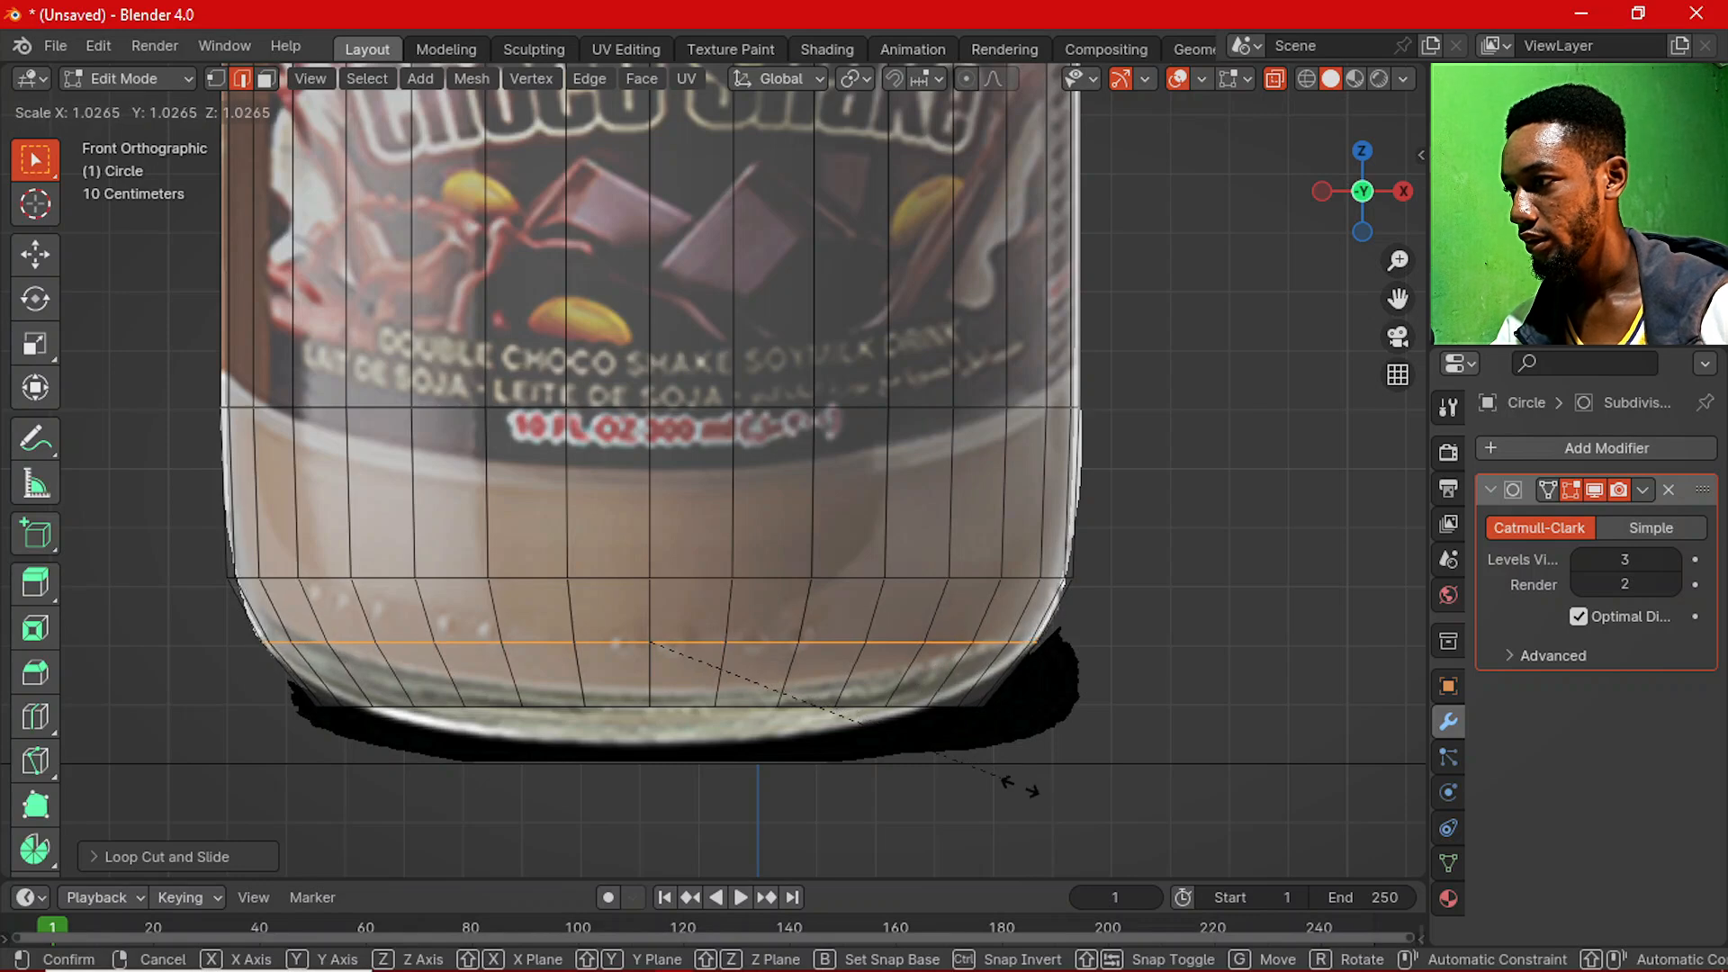
click(1100, 821)
key(Tab)
key(alt+z)
scroll(927, 652, down, 5)
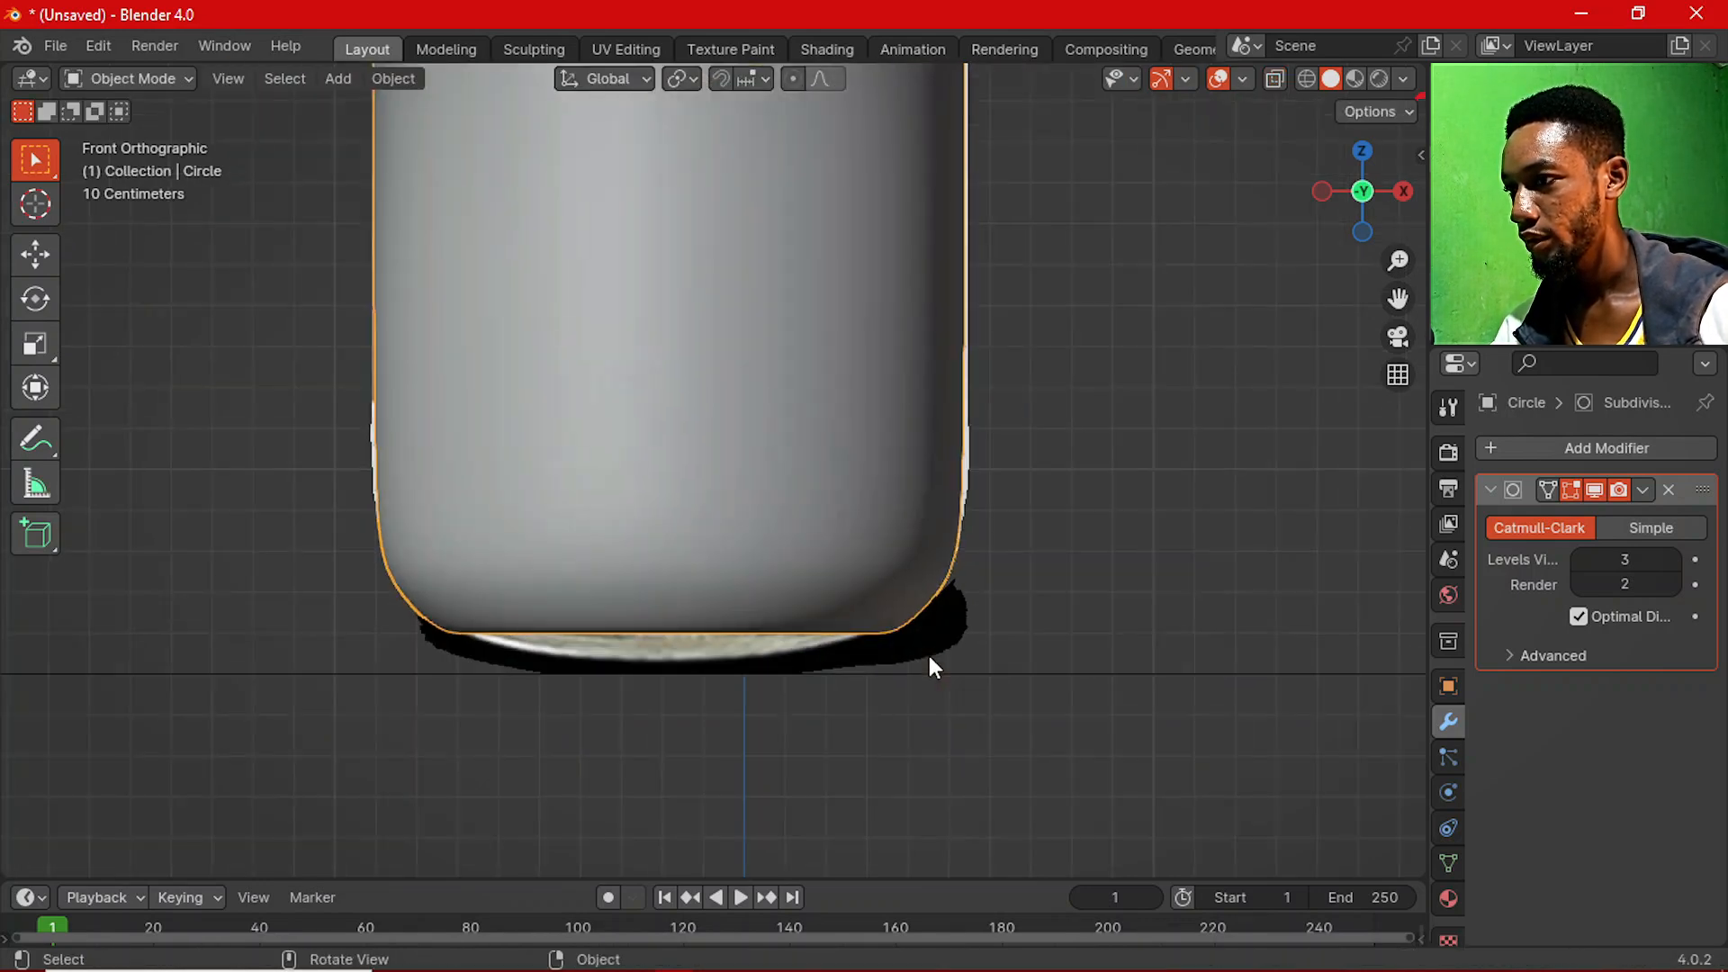
Move the inset bottom face slightly up along Z to recess the base and inset it again.
middle_drag(768, 674, 764, 567)
key(Tab)
click(729, 710)
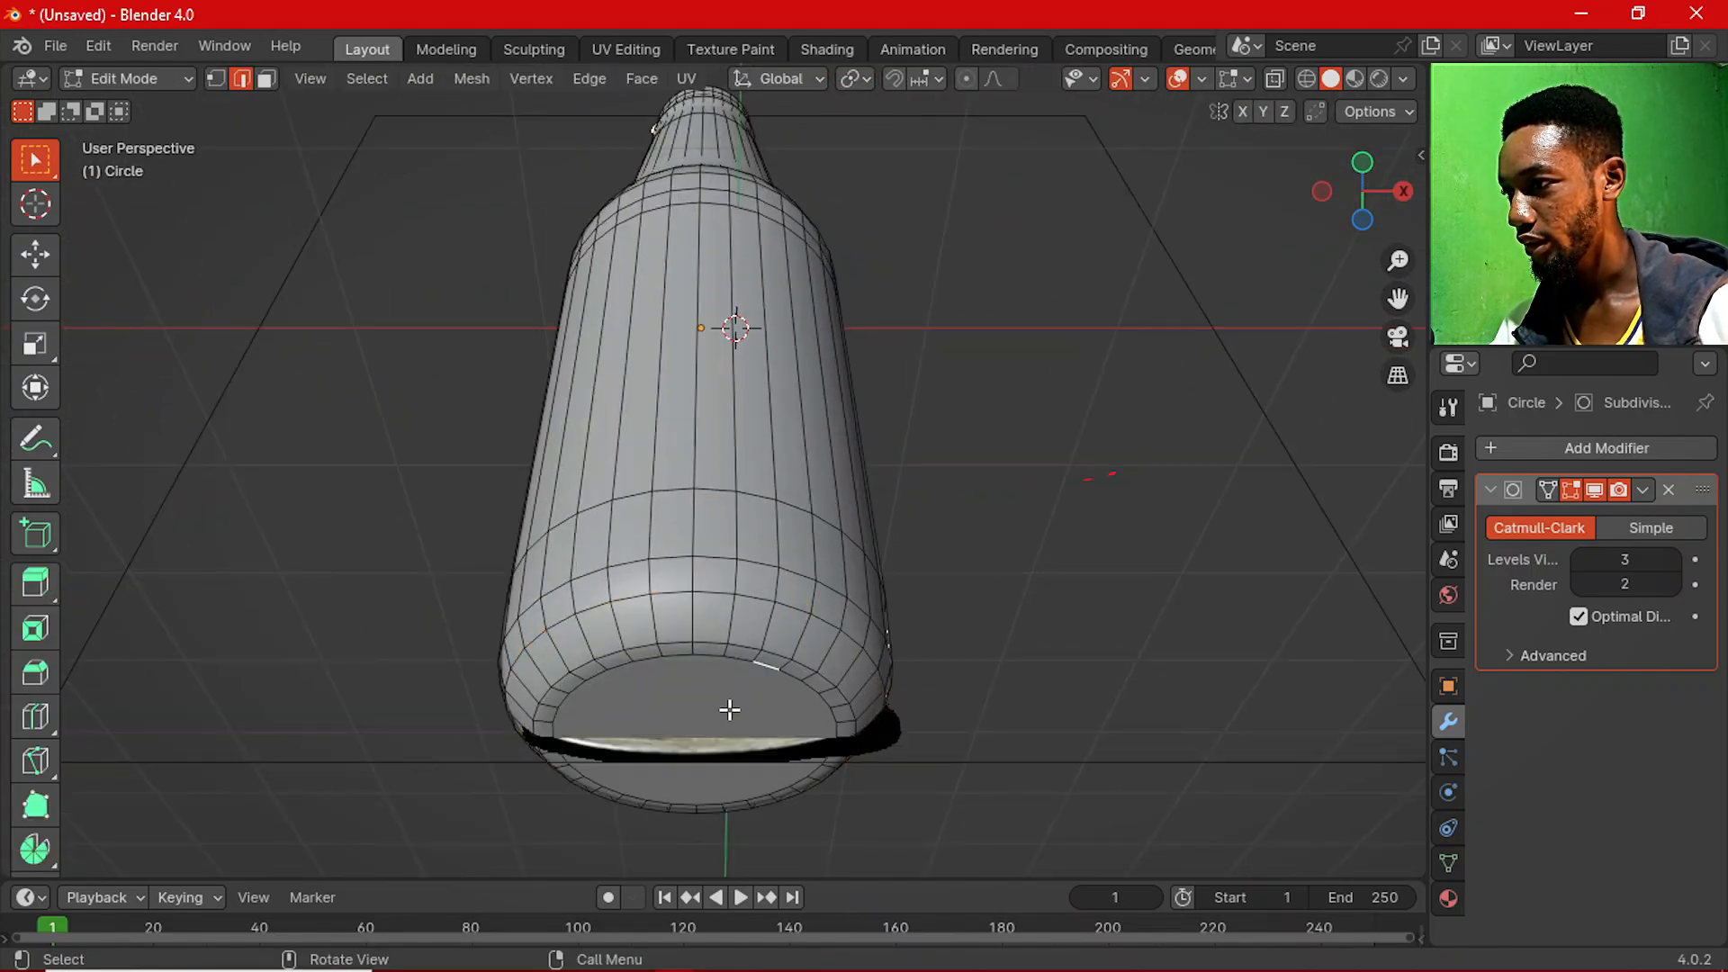
key(3)
click(729, 711)
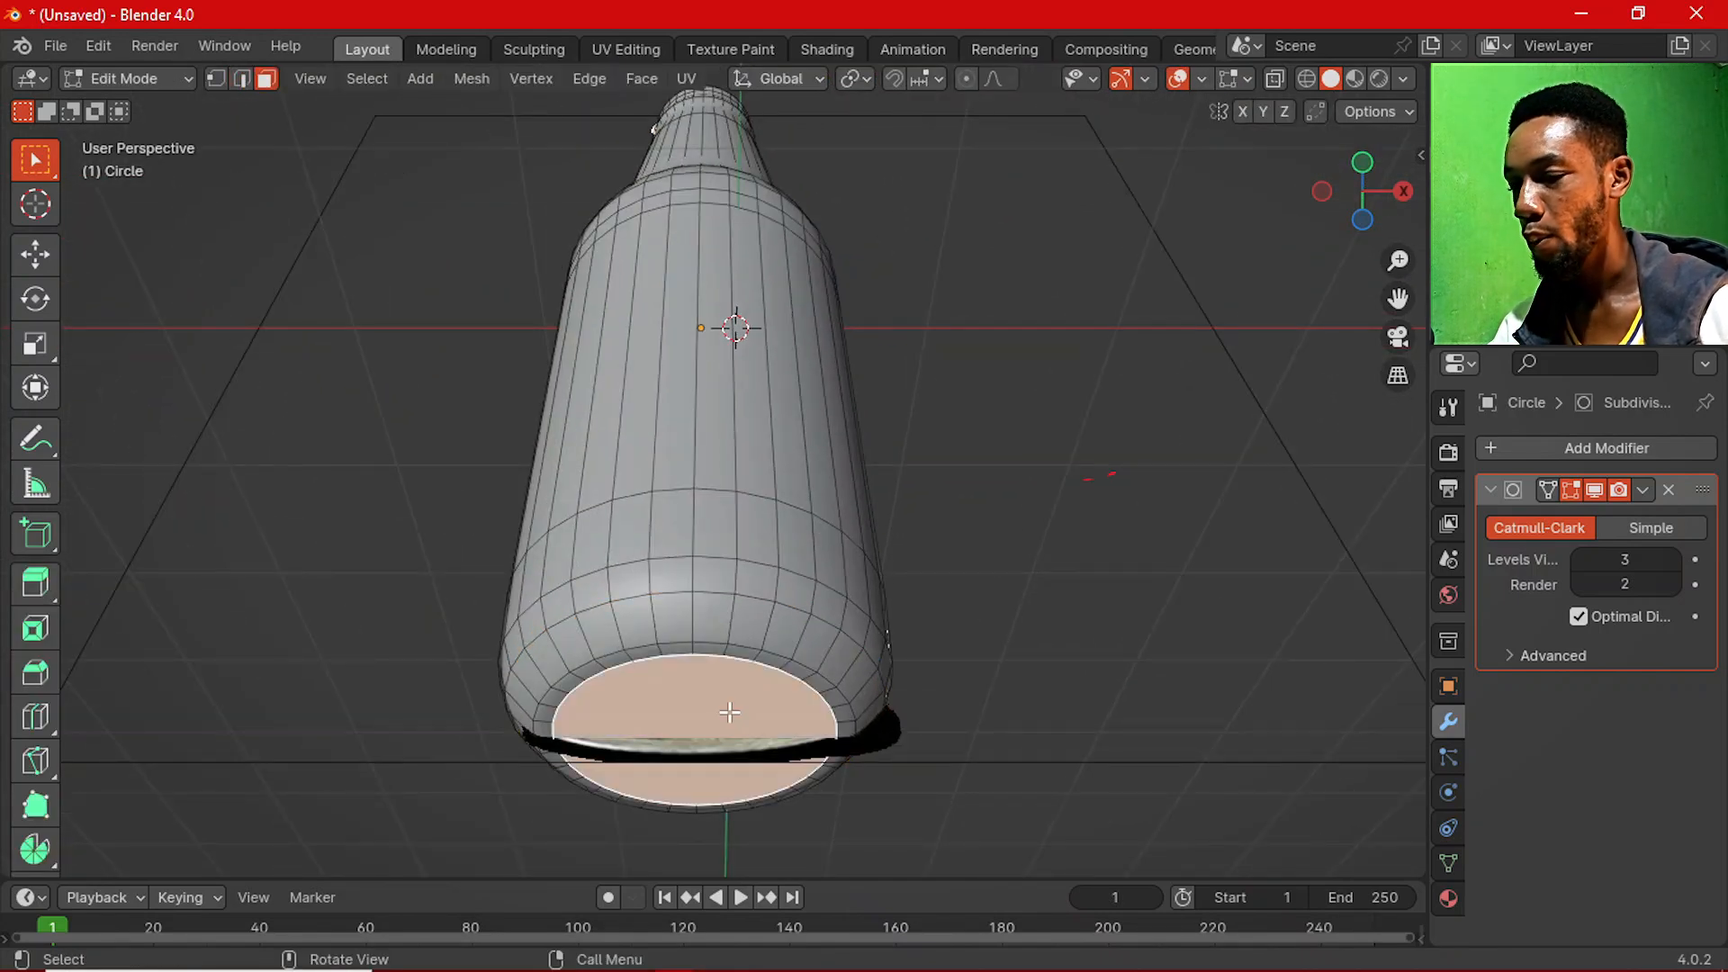
key(g)
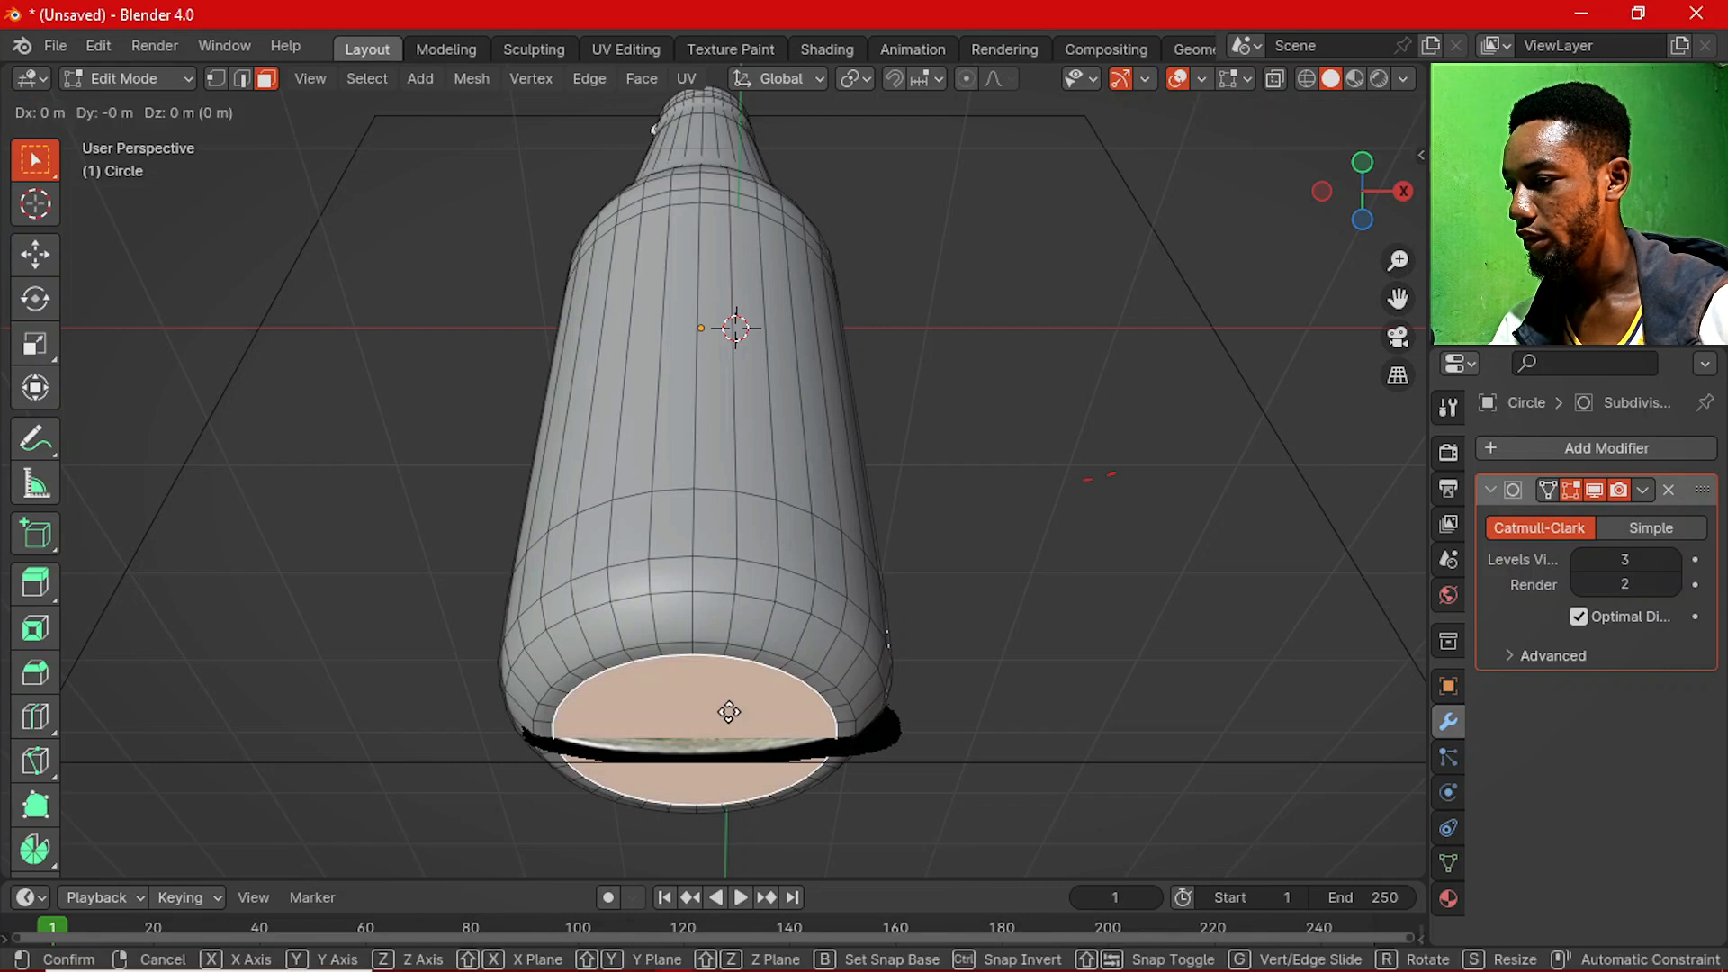
key(z)
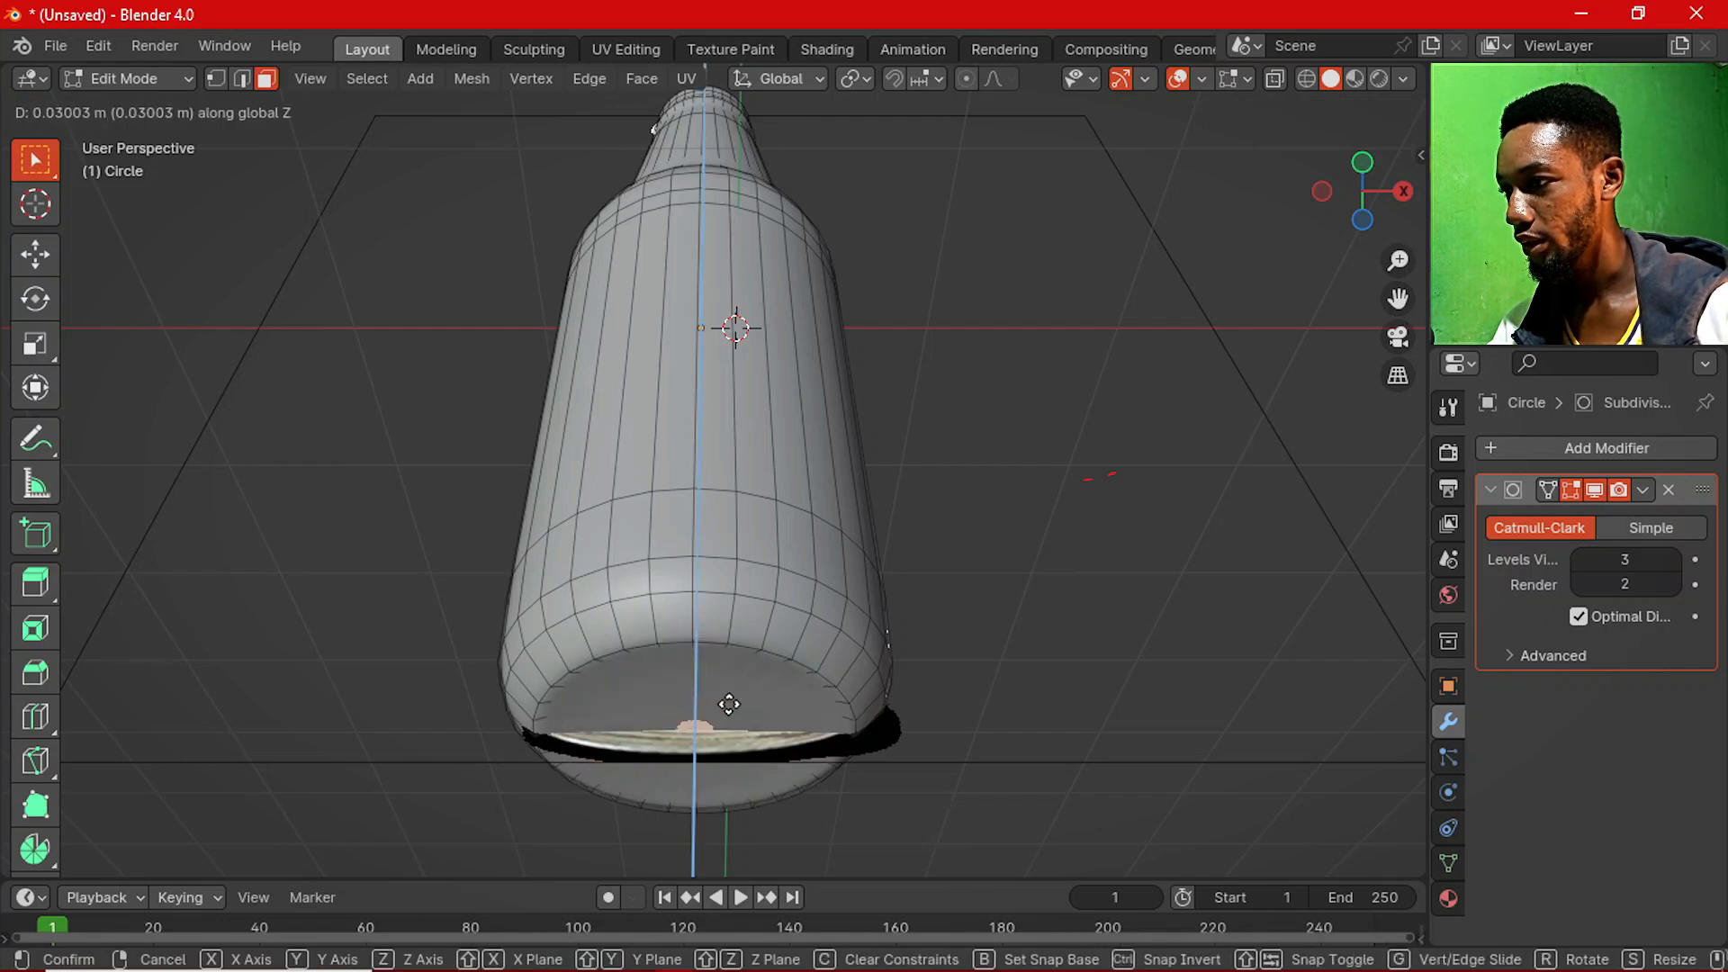
click(731, 699)
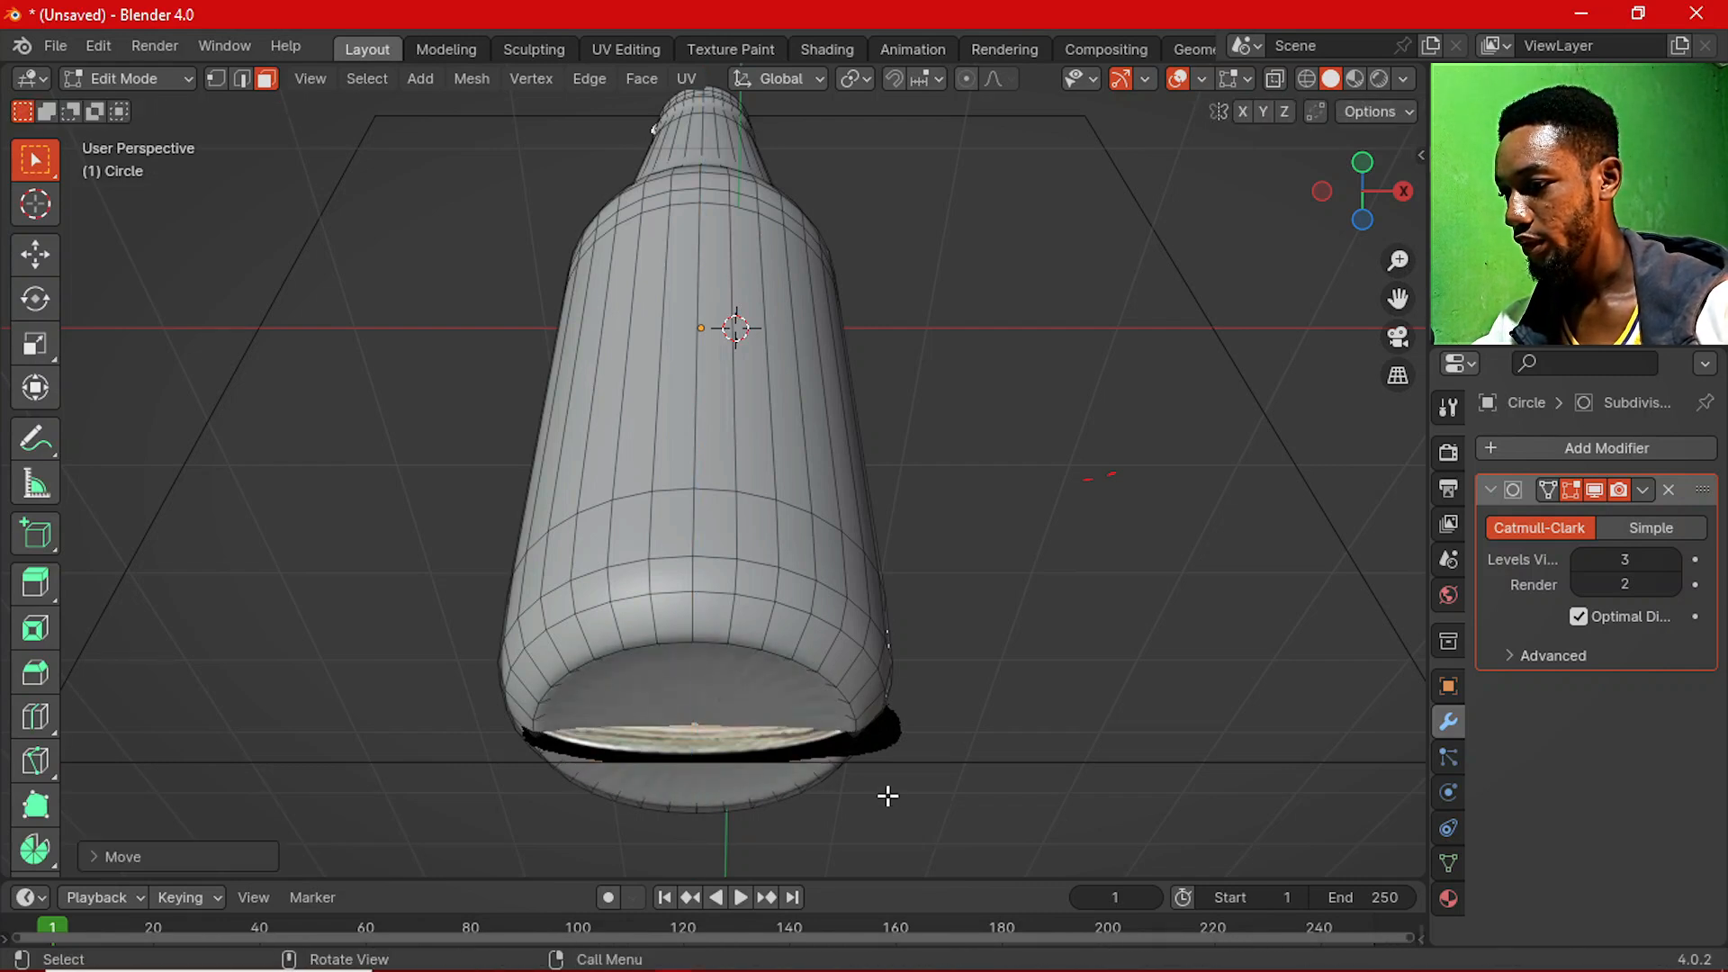
key(i)
click(882, 781)
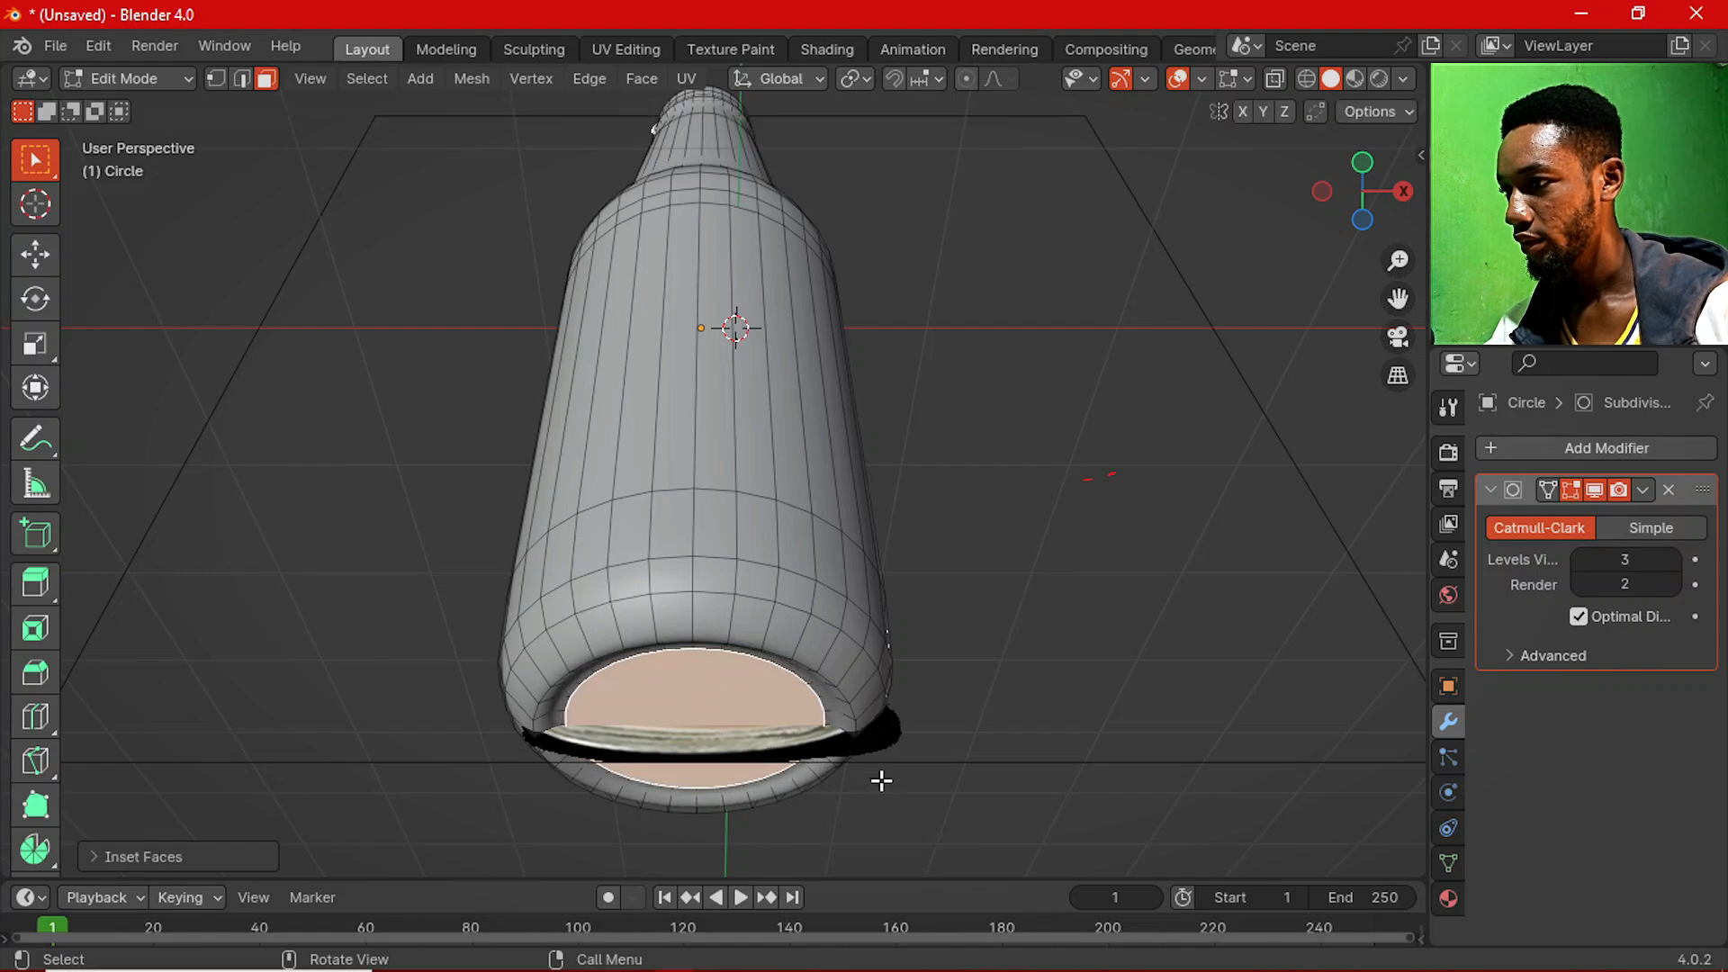
Check the smoothed bottle, and compare its neck mesh with the reference in front view, in Edit Mode with X-ray on.
key(Tab)
middle_drag(856, 760, 770, 574)
key(grave)
click(711, 446)
scroll(761, 461, up, 1)
key(Tab)
key(alt+z)
scroll(791, 469, up, 6)
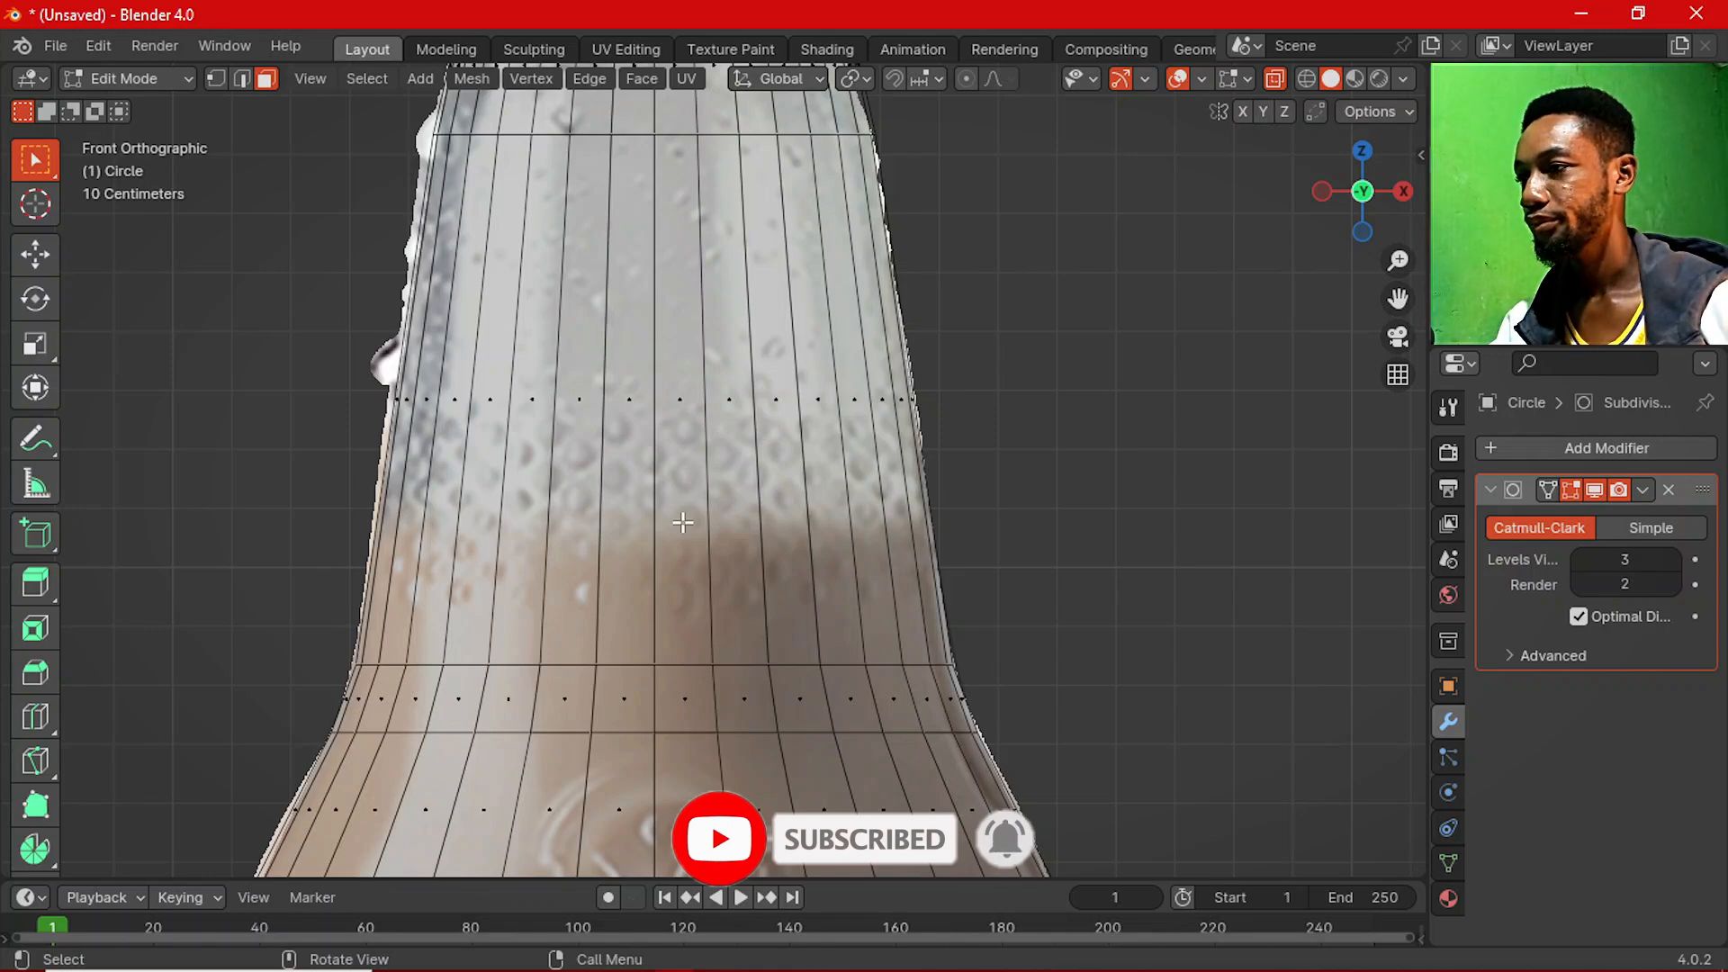
Add a centred loop cut across the tall neck section above the shoulder.
shift+middle_drag(653, 551, 715, 560)
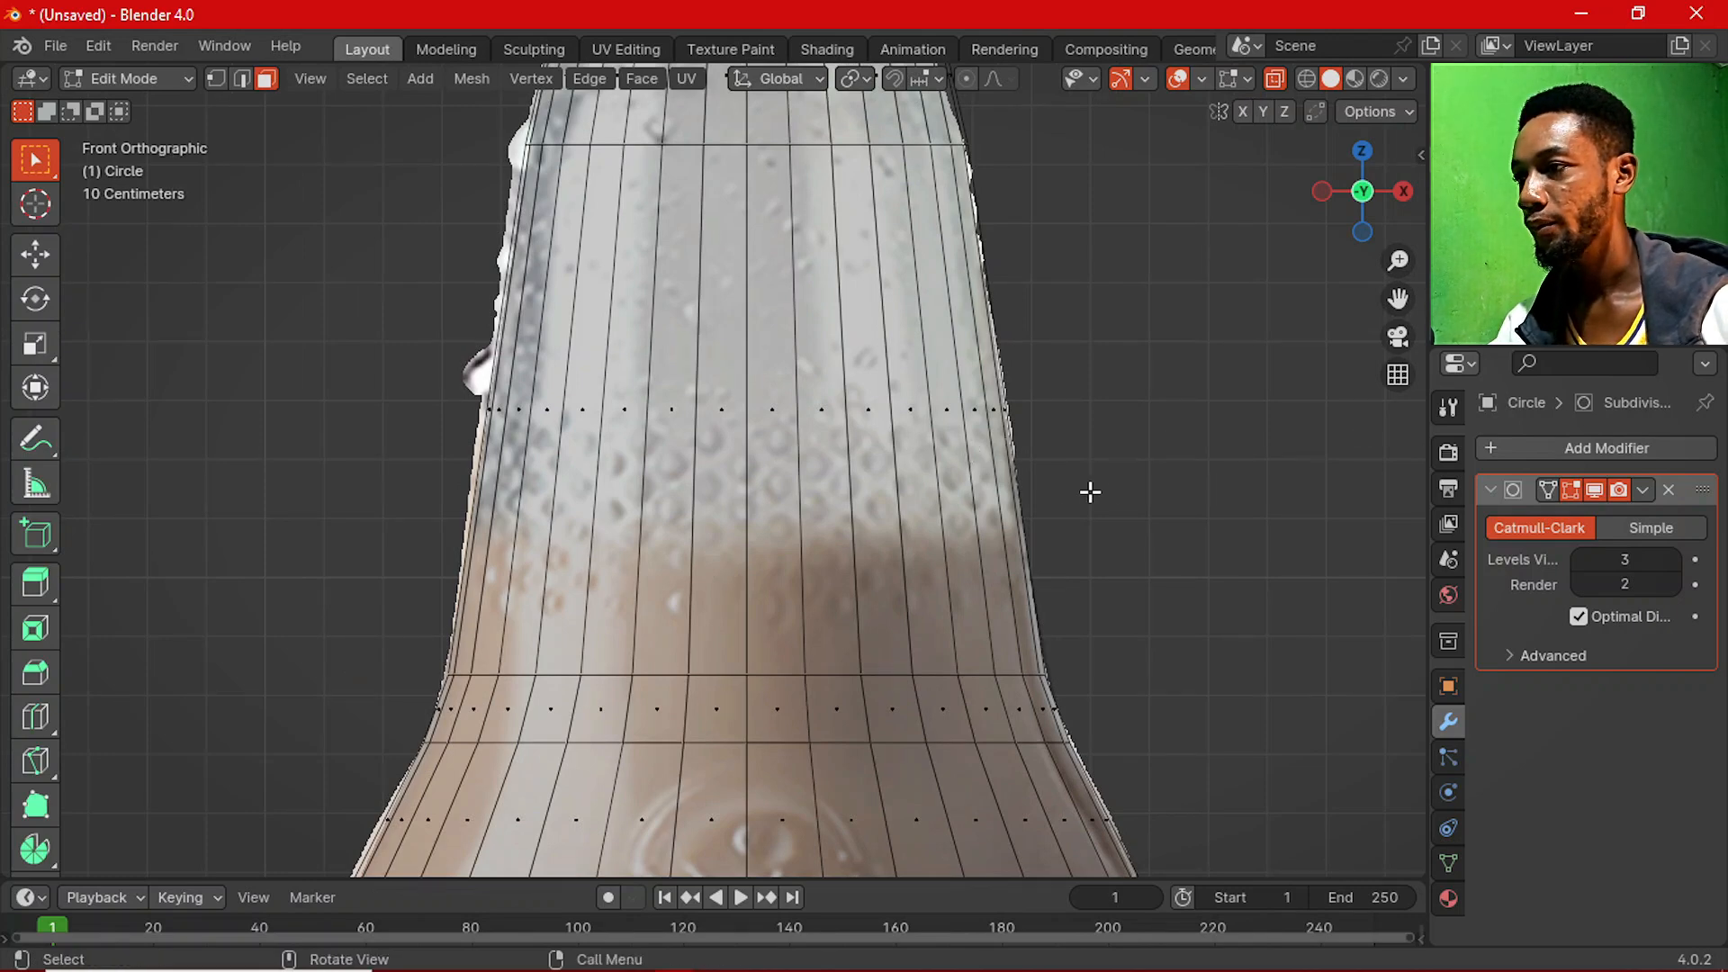
key(ctrl+r)
click(840, 444)
right_click(839, 444)
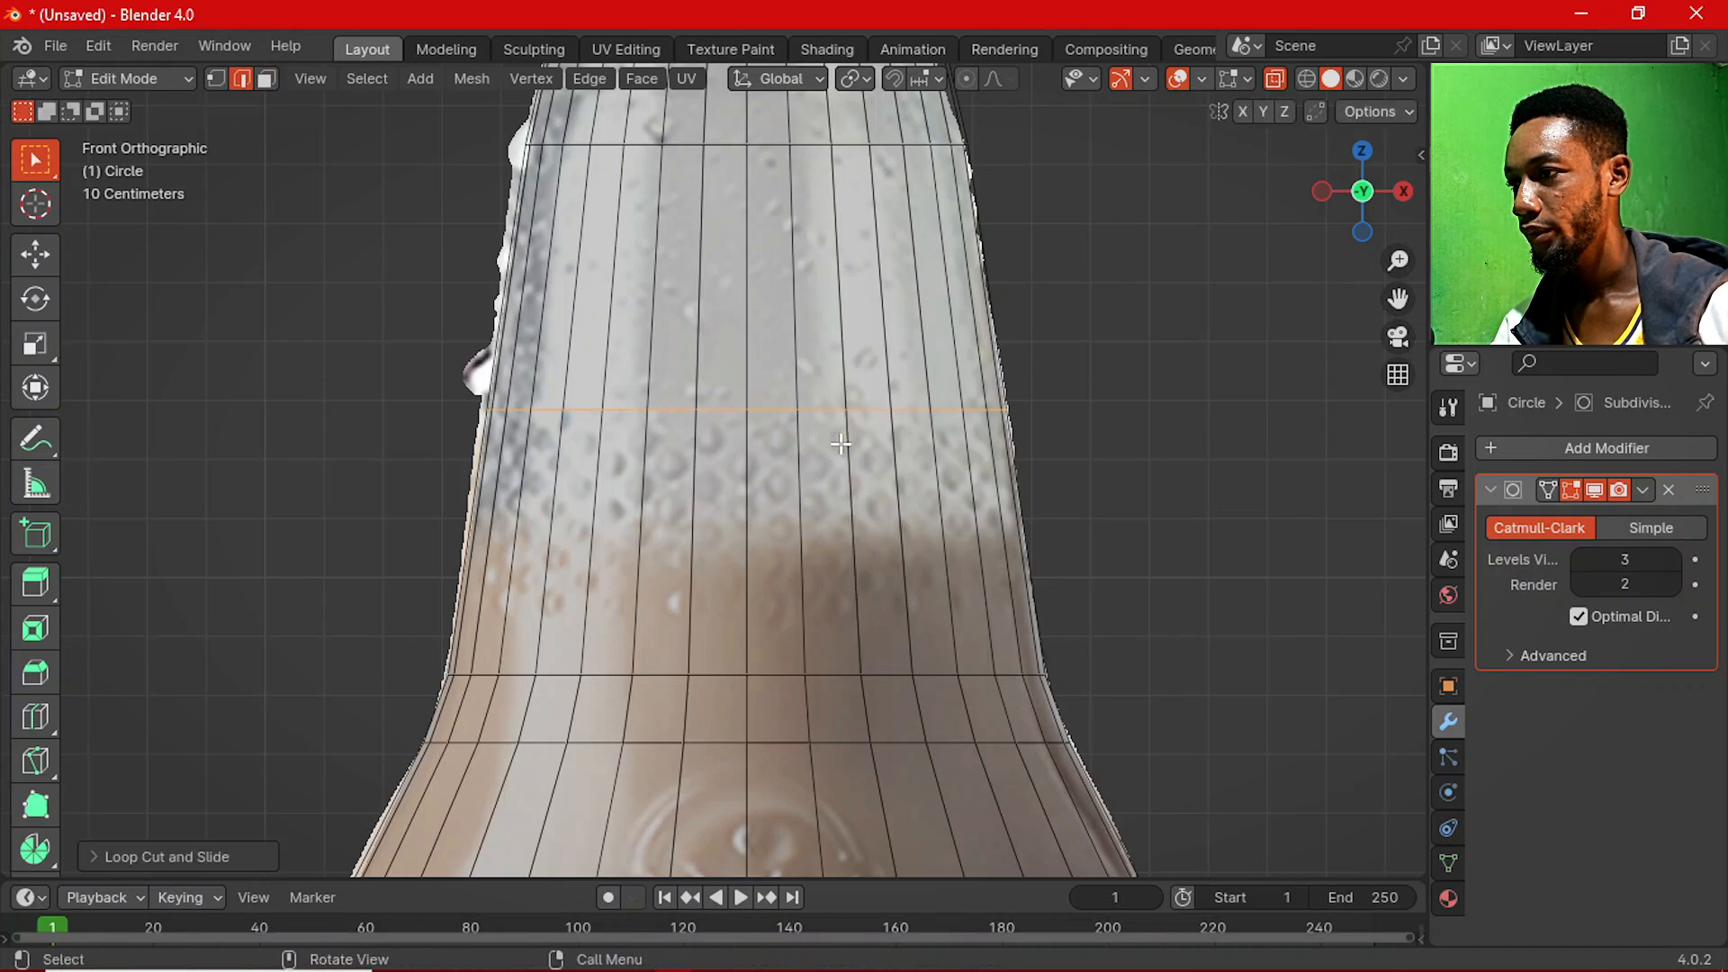
Add two support loop cuts below it, one just under the new loop and one just above the shoulder edge.
key(ctrl+r)
click(909, 522)
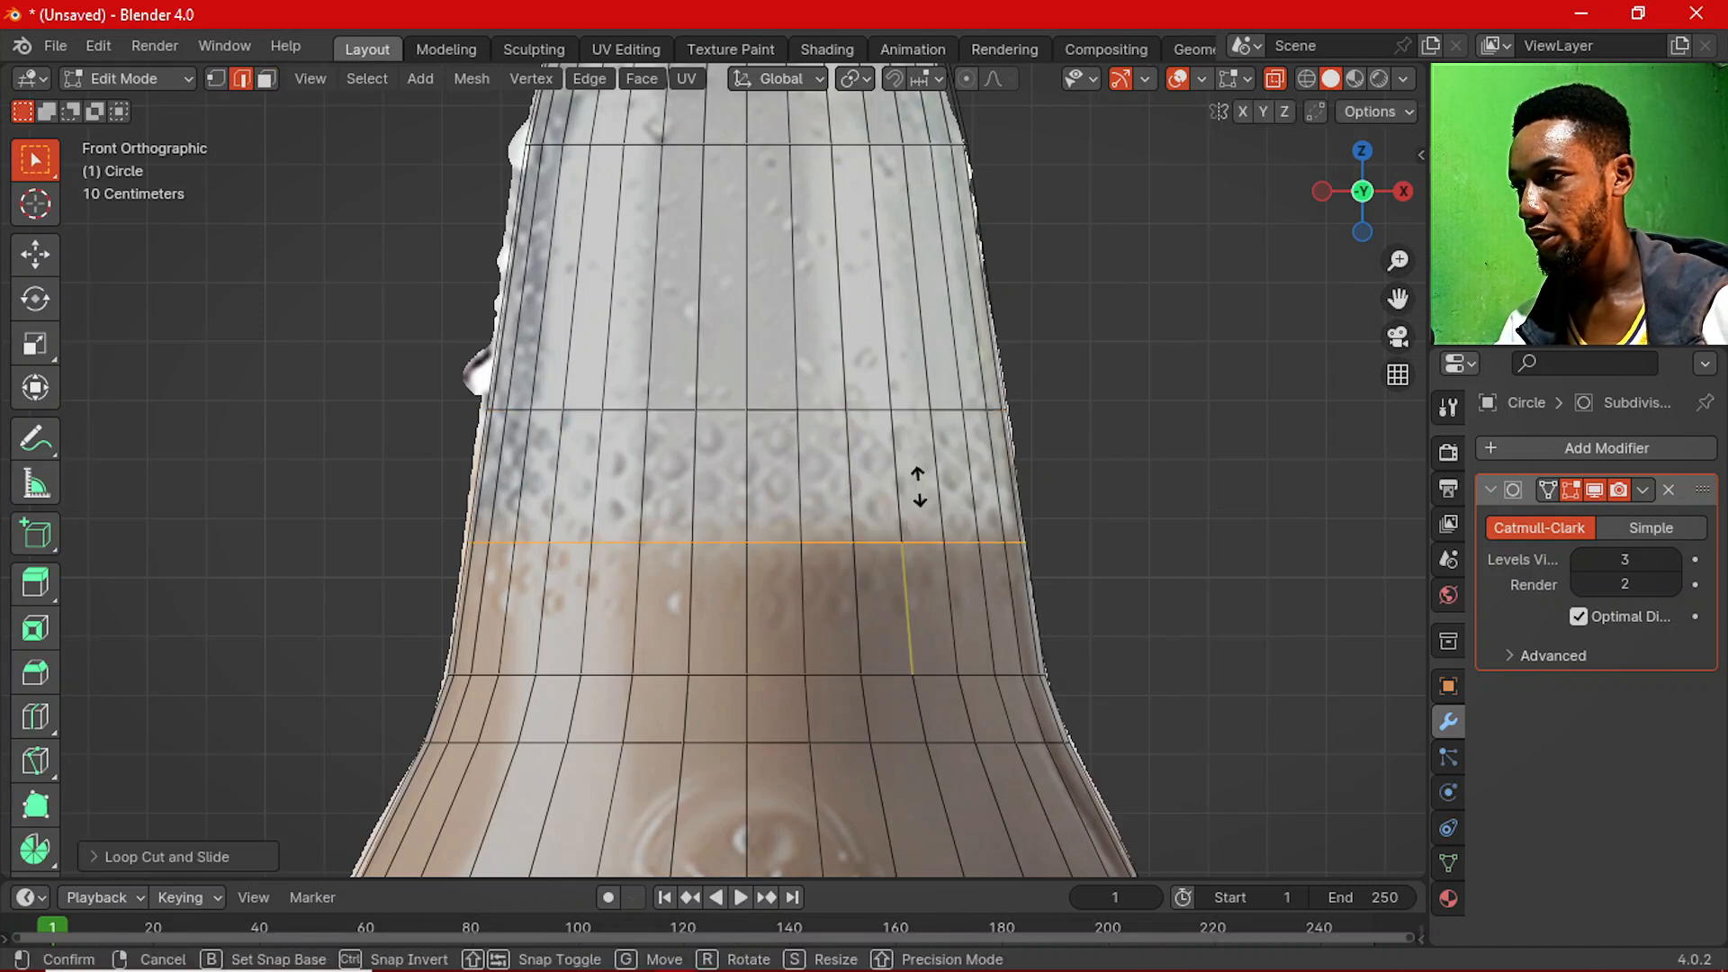
click(927, 396)
key(ctrl+r)
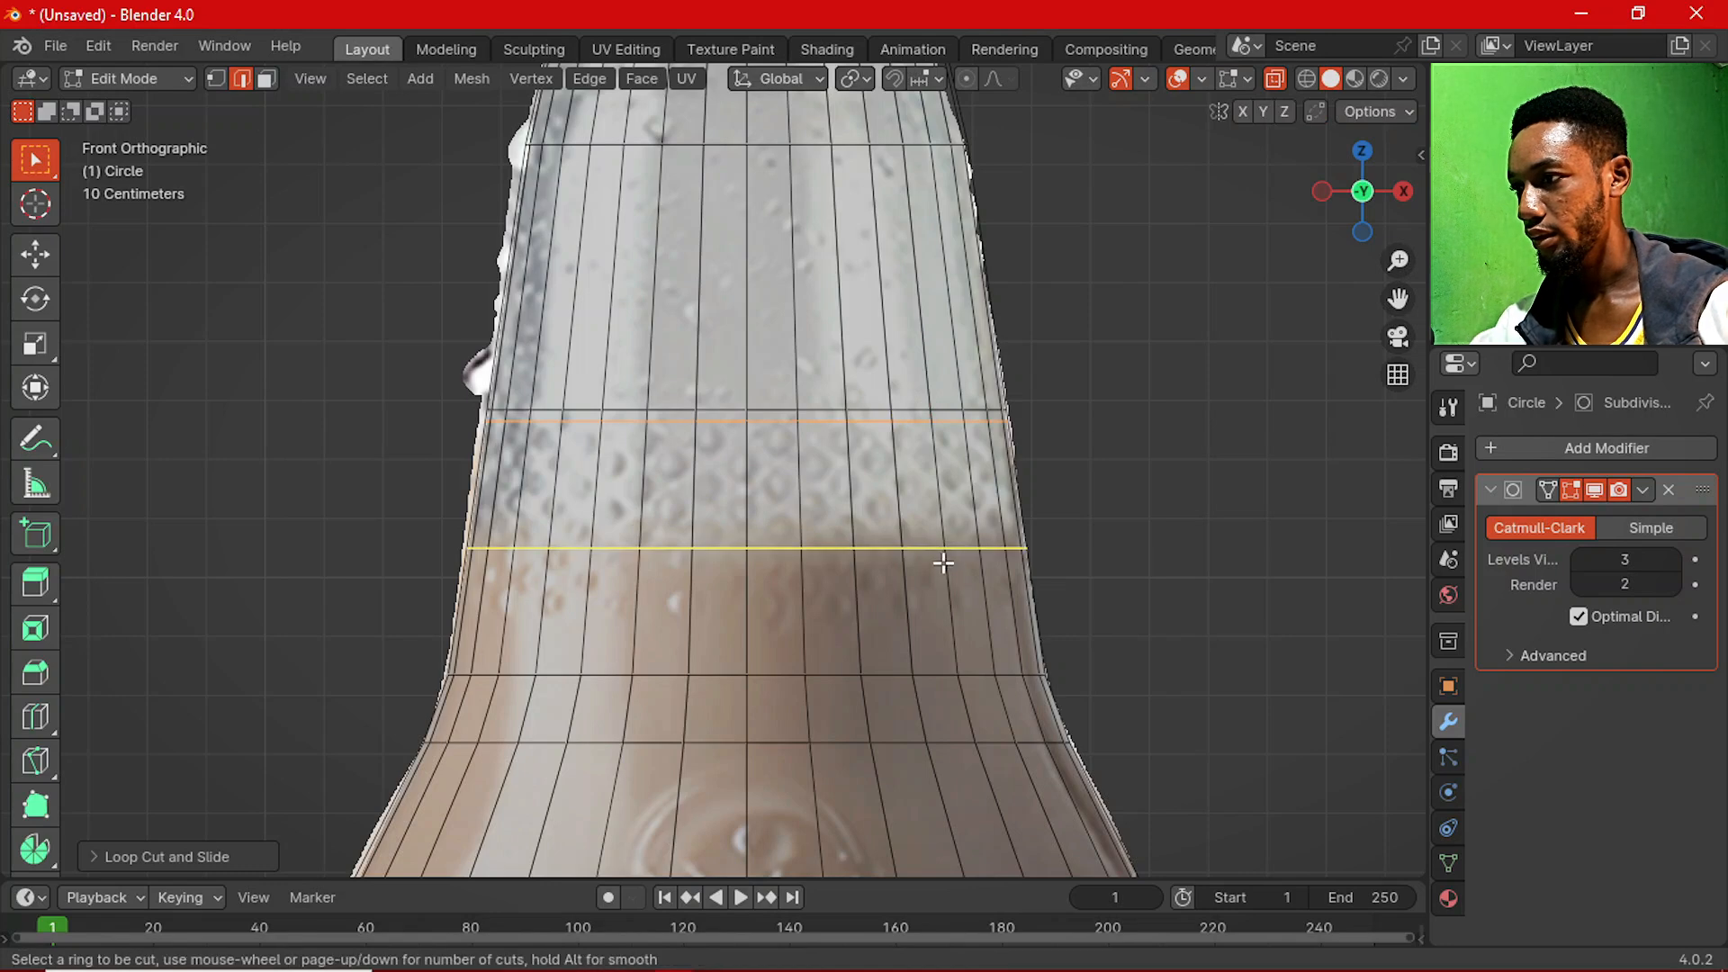
click(941, 557)
click(941, 666)
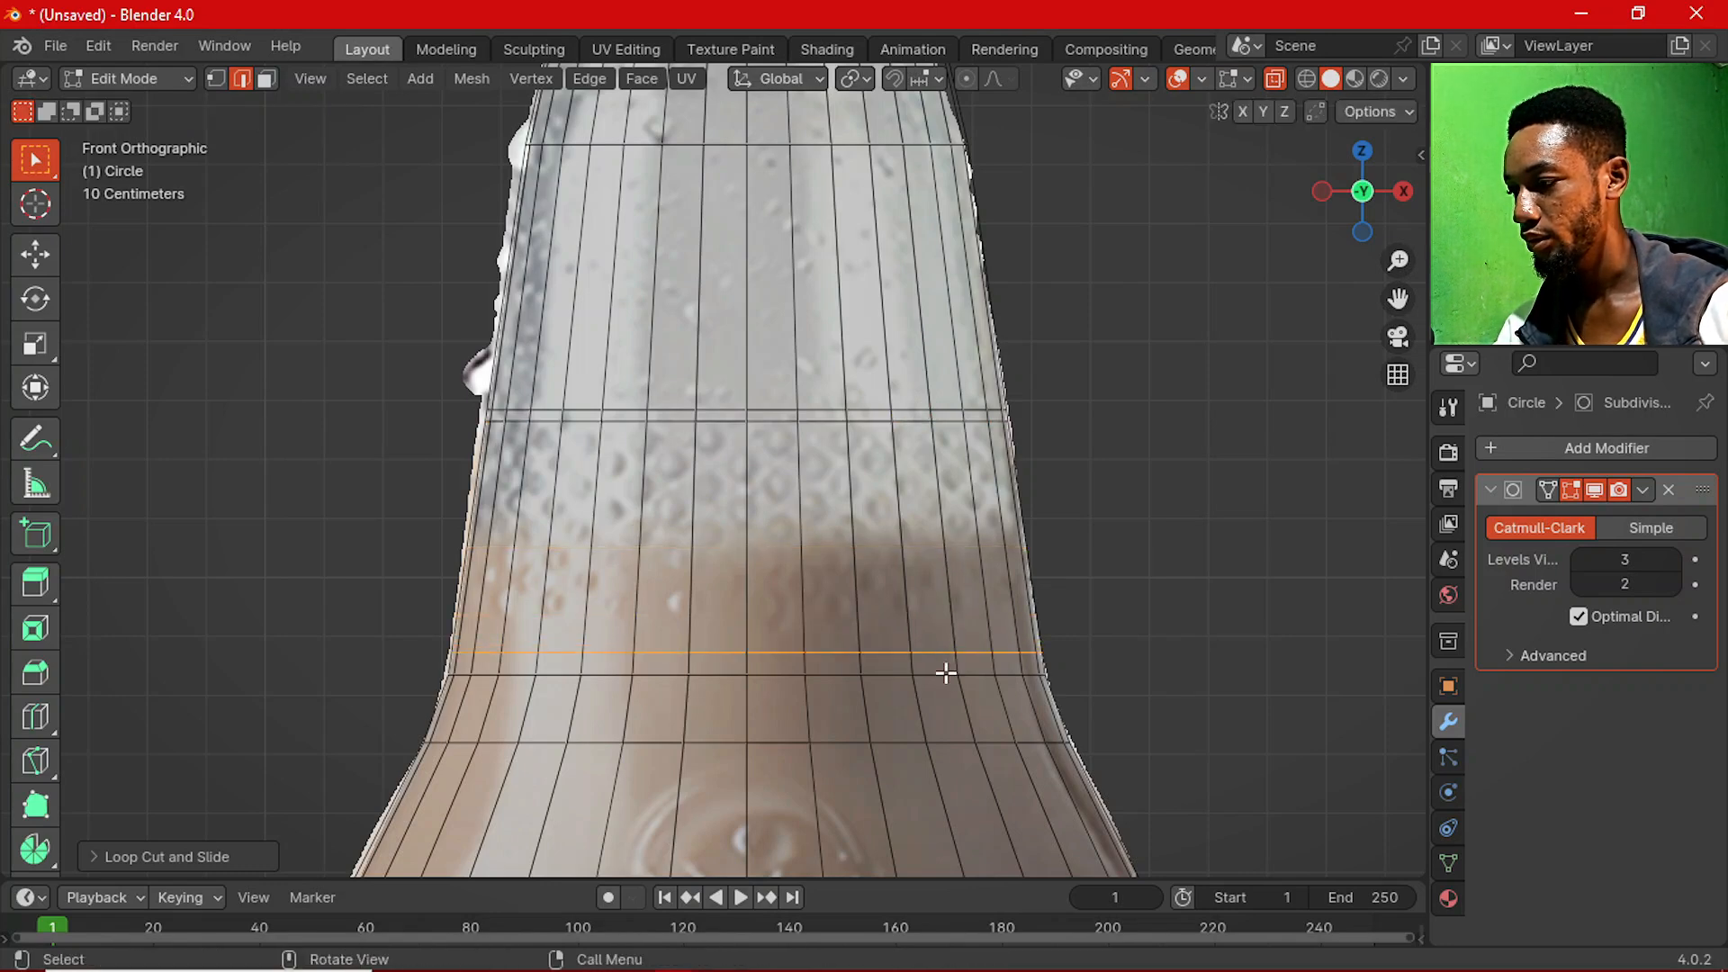
key(3)
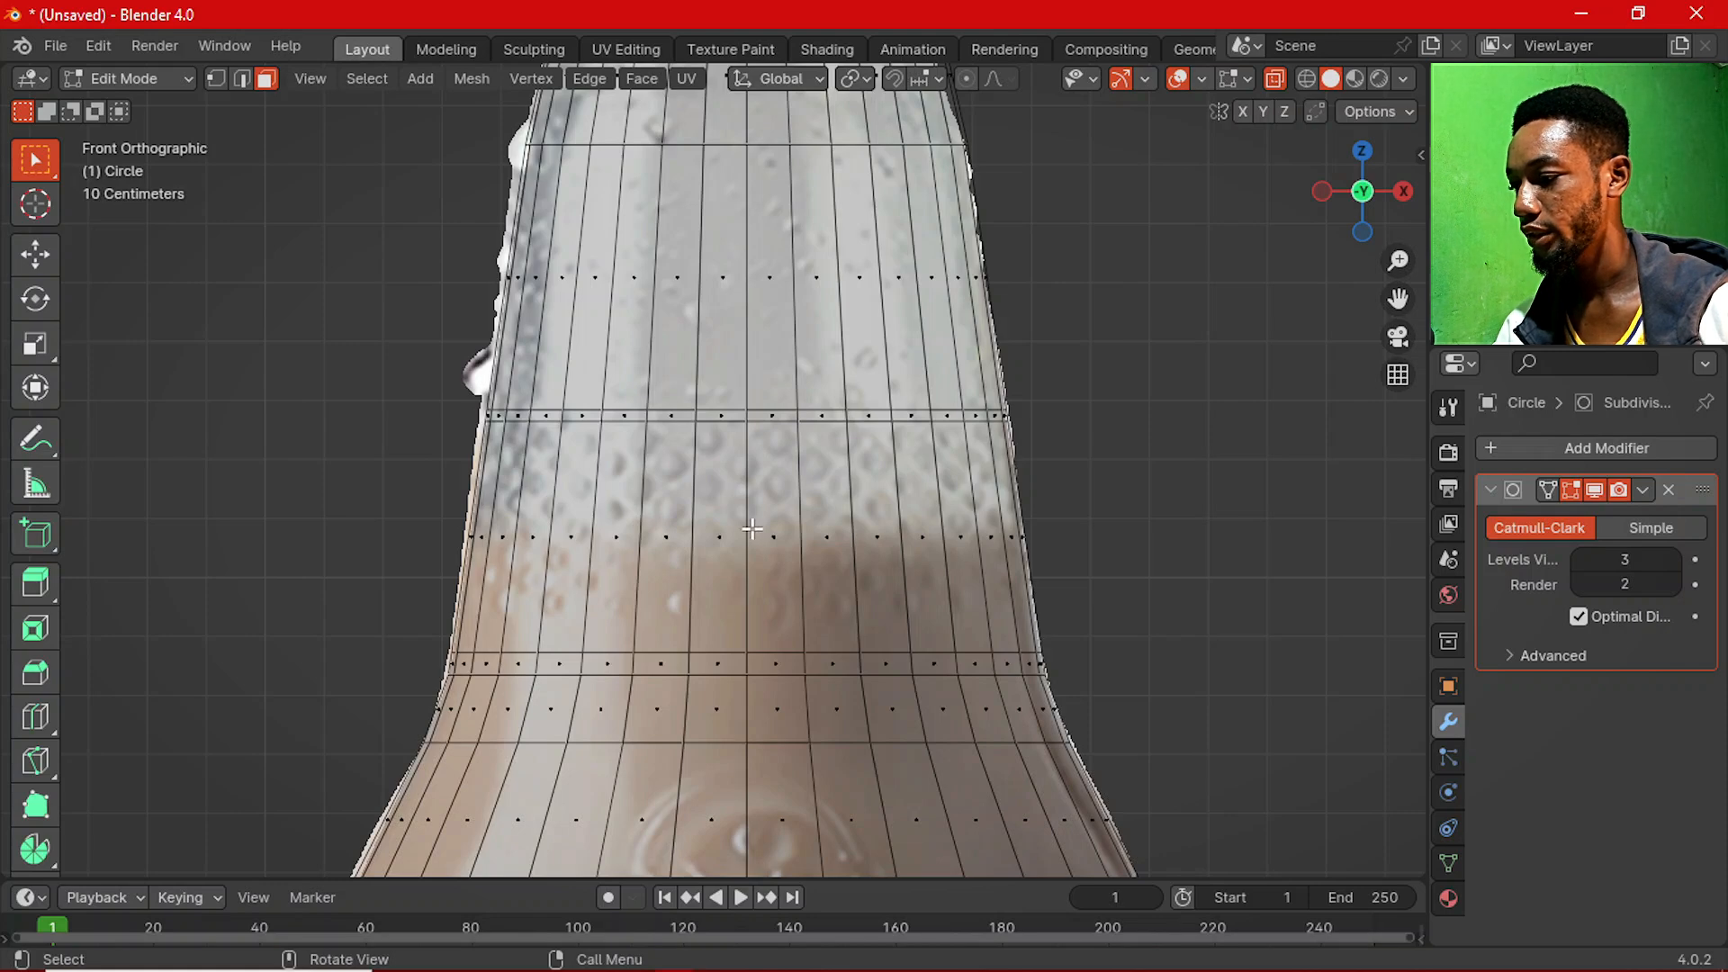
scroll(759, 531, up, 1)
scroll(765, 526, down, 2)
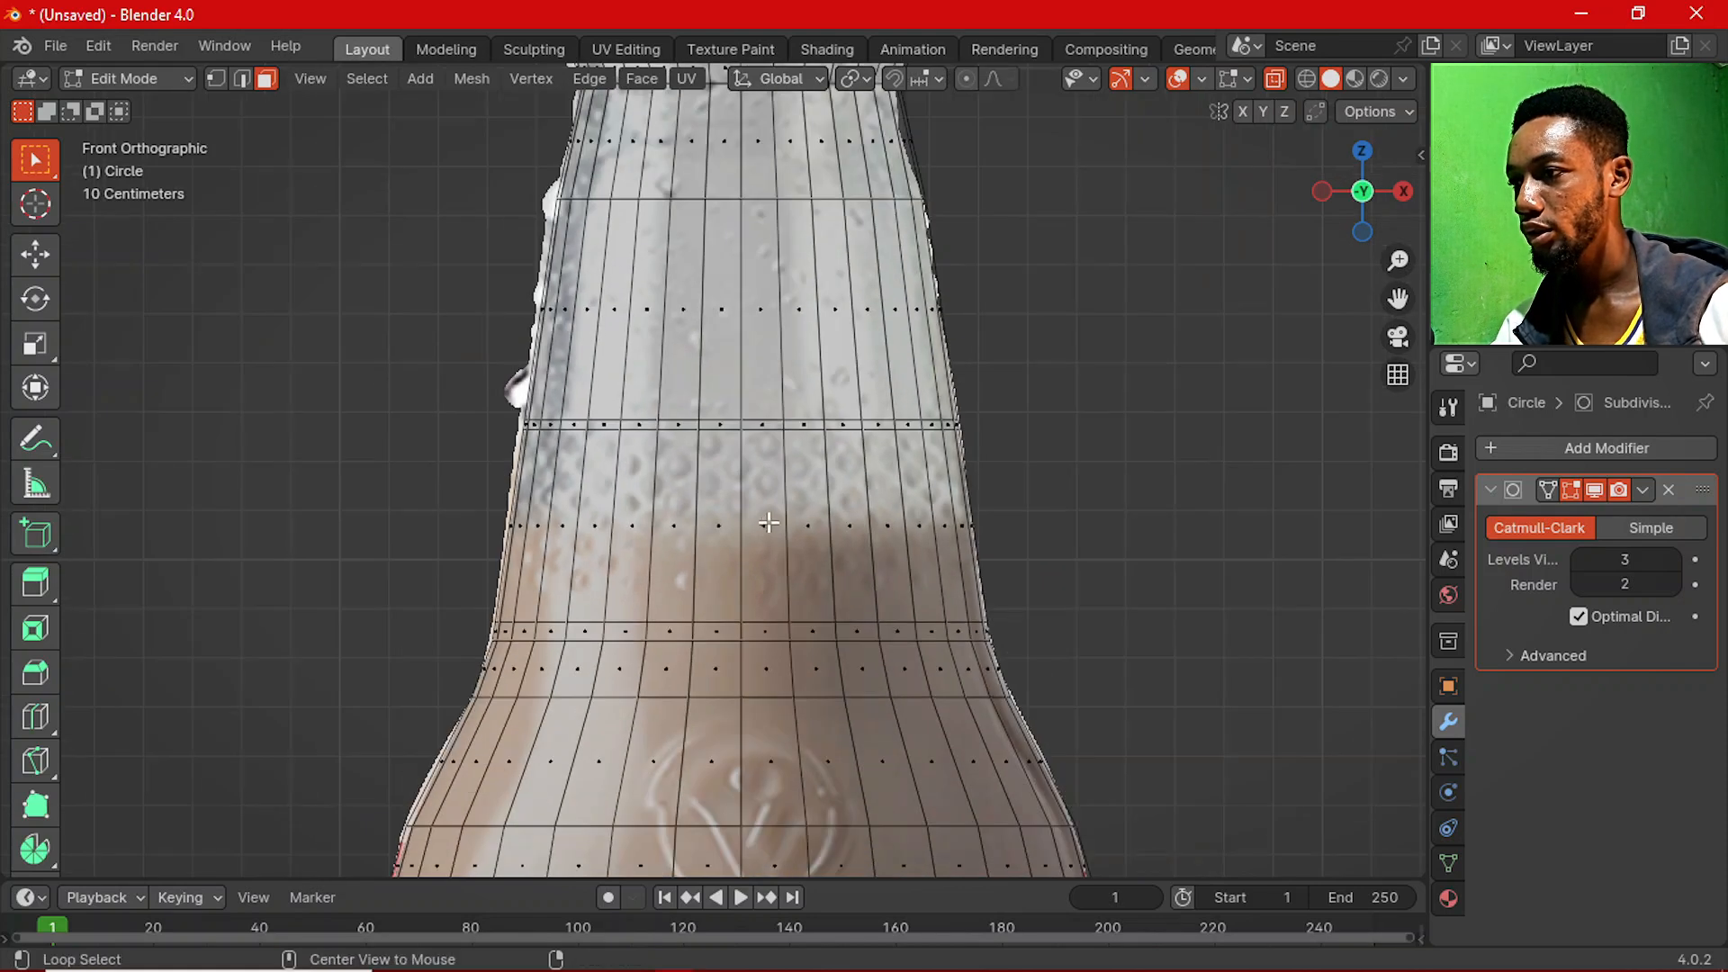
alt+click(782, 524)
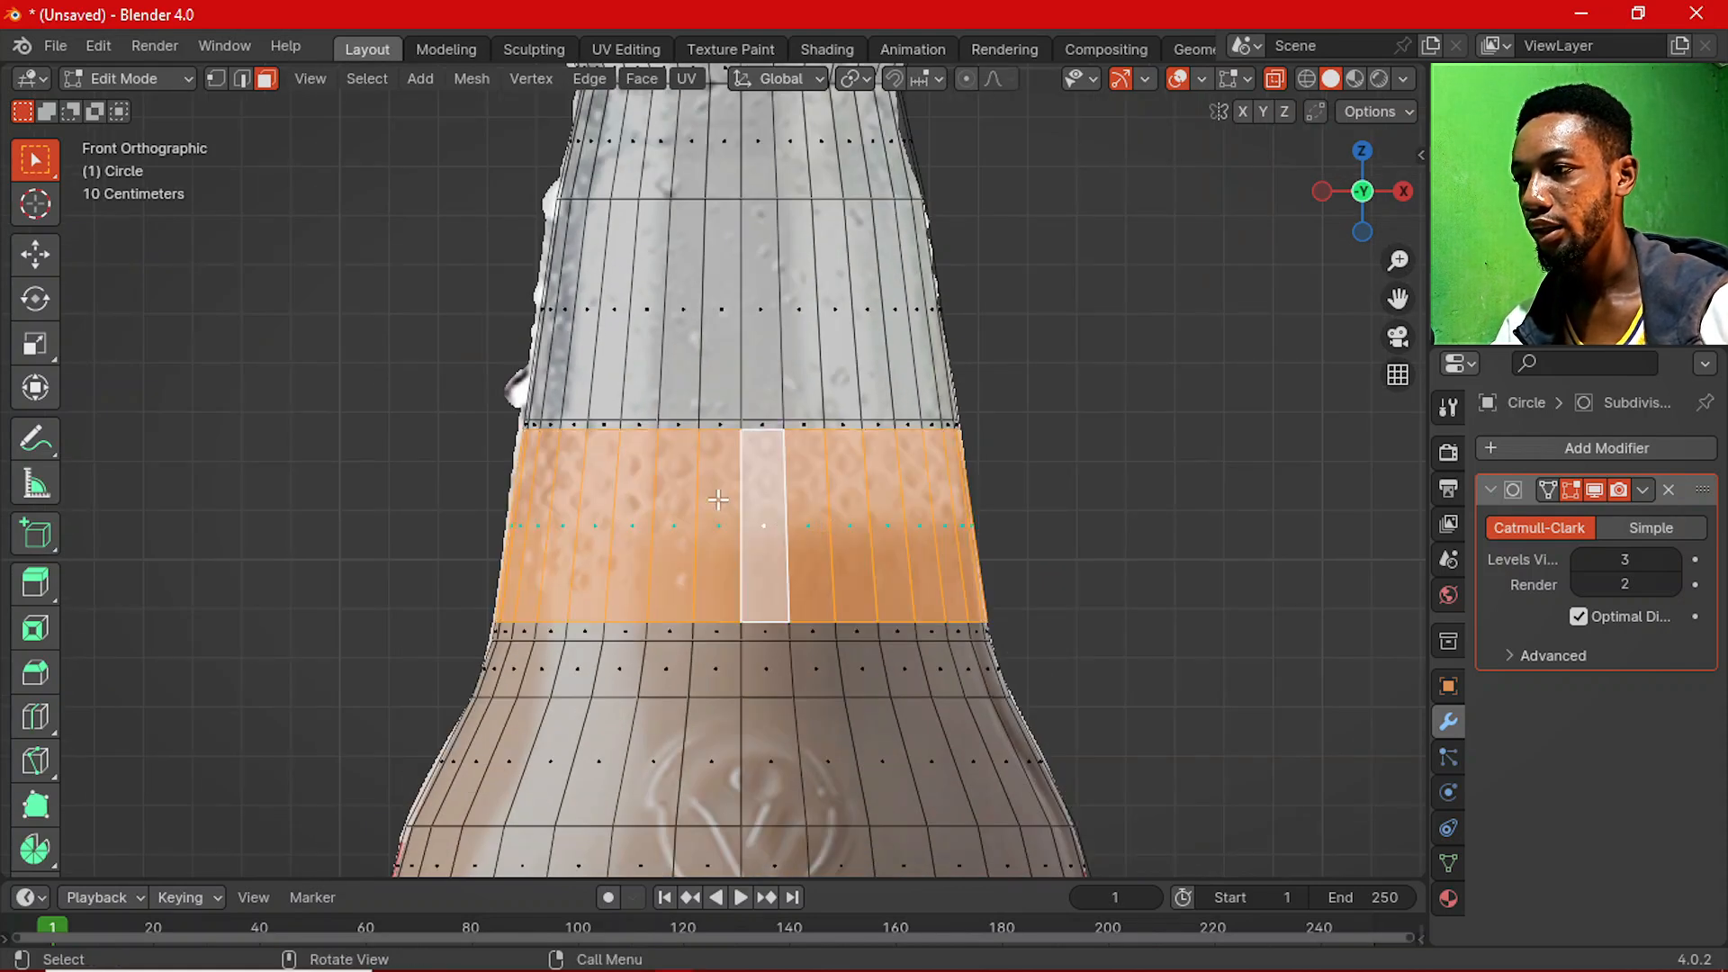
scroll(792, 497, up, 1)
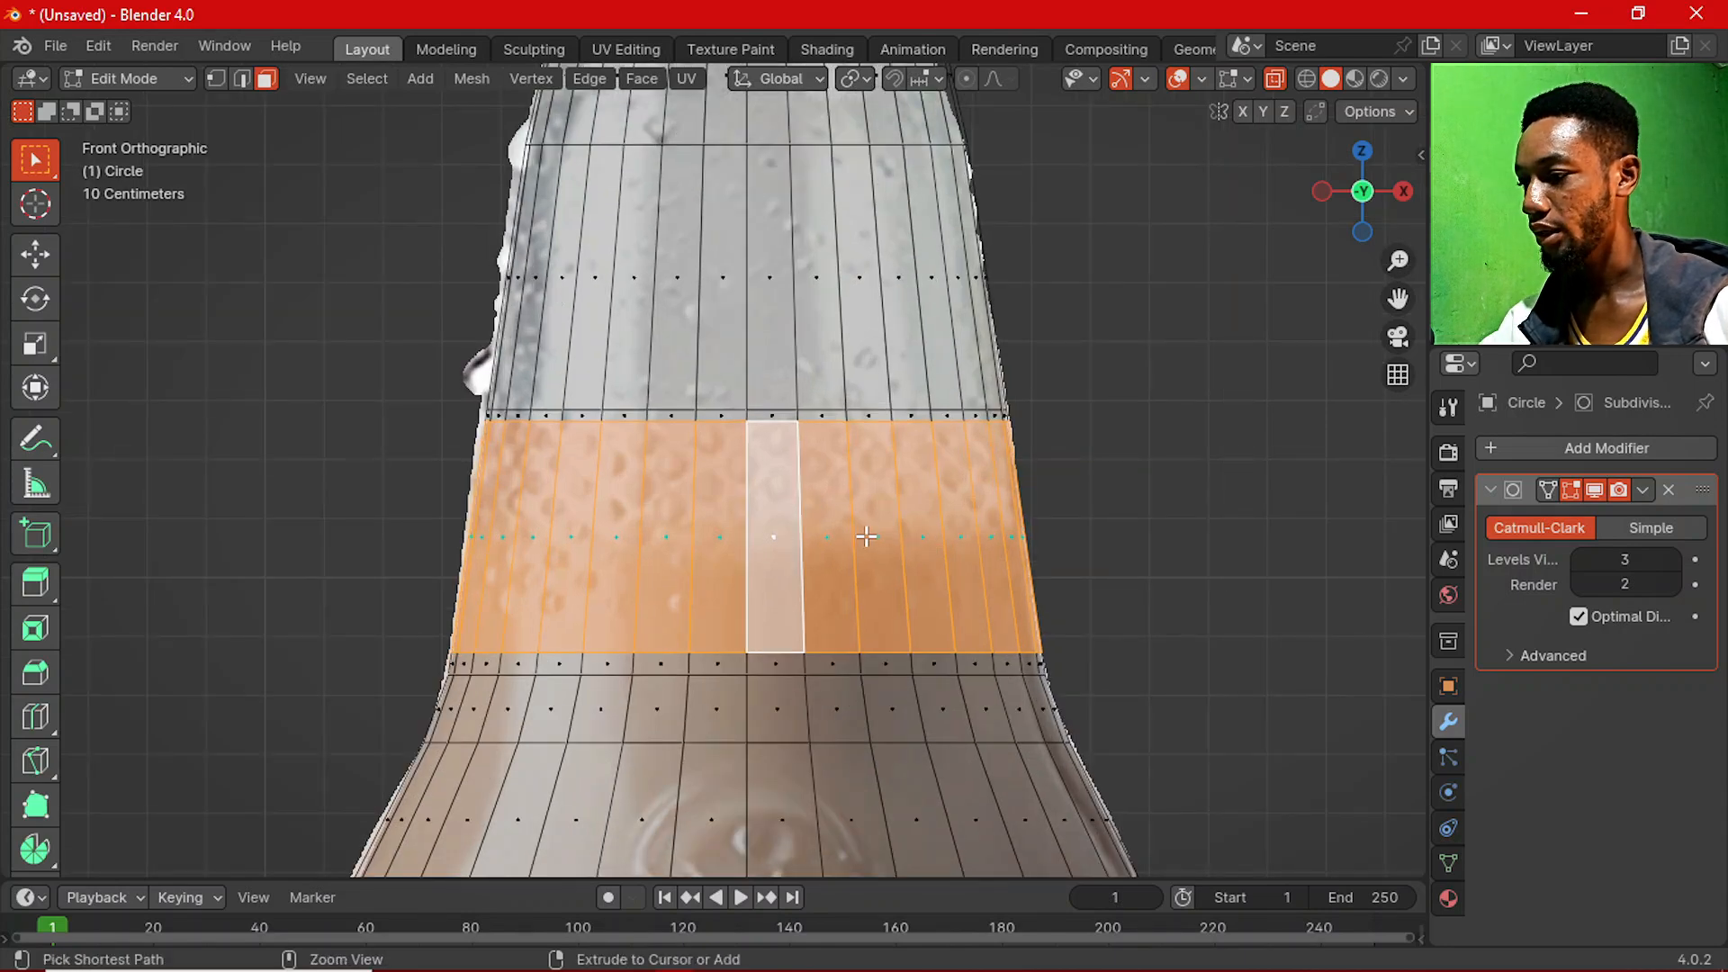
key(ctrl+r)
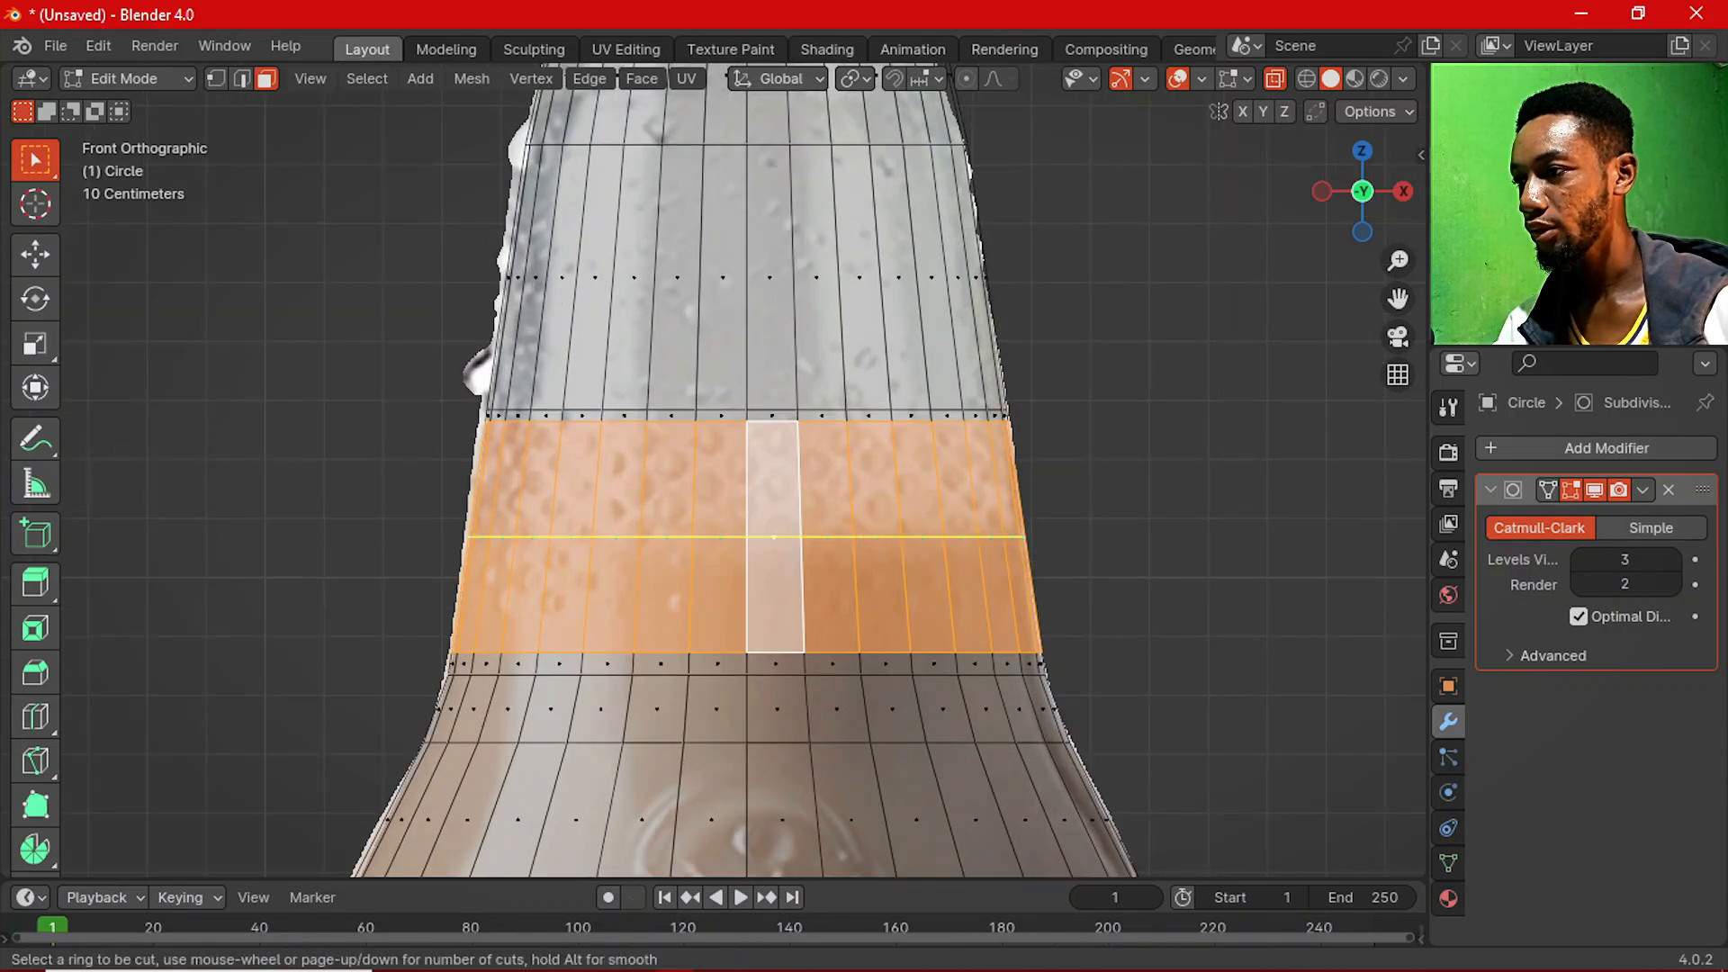
click(774, 537)
right_click(868, 535)
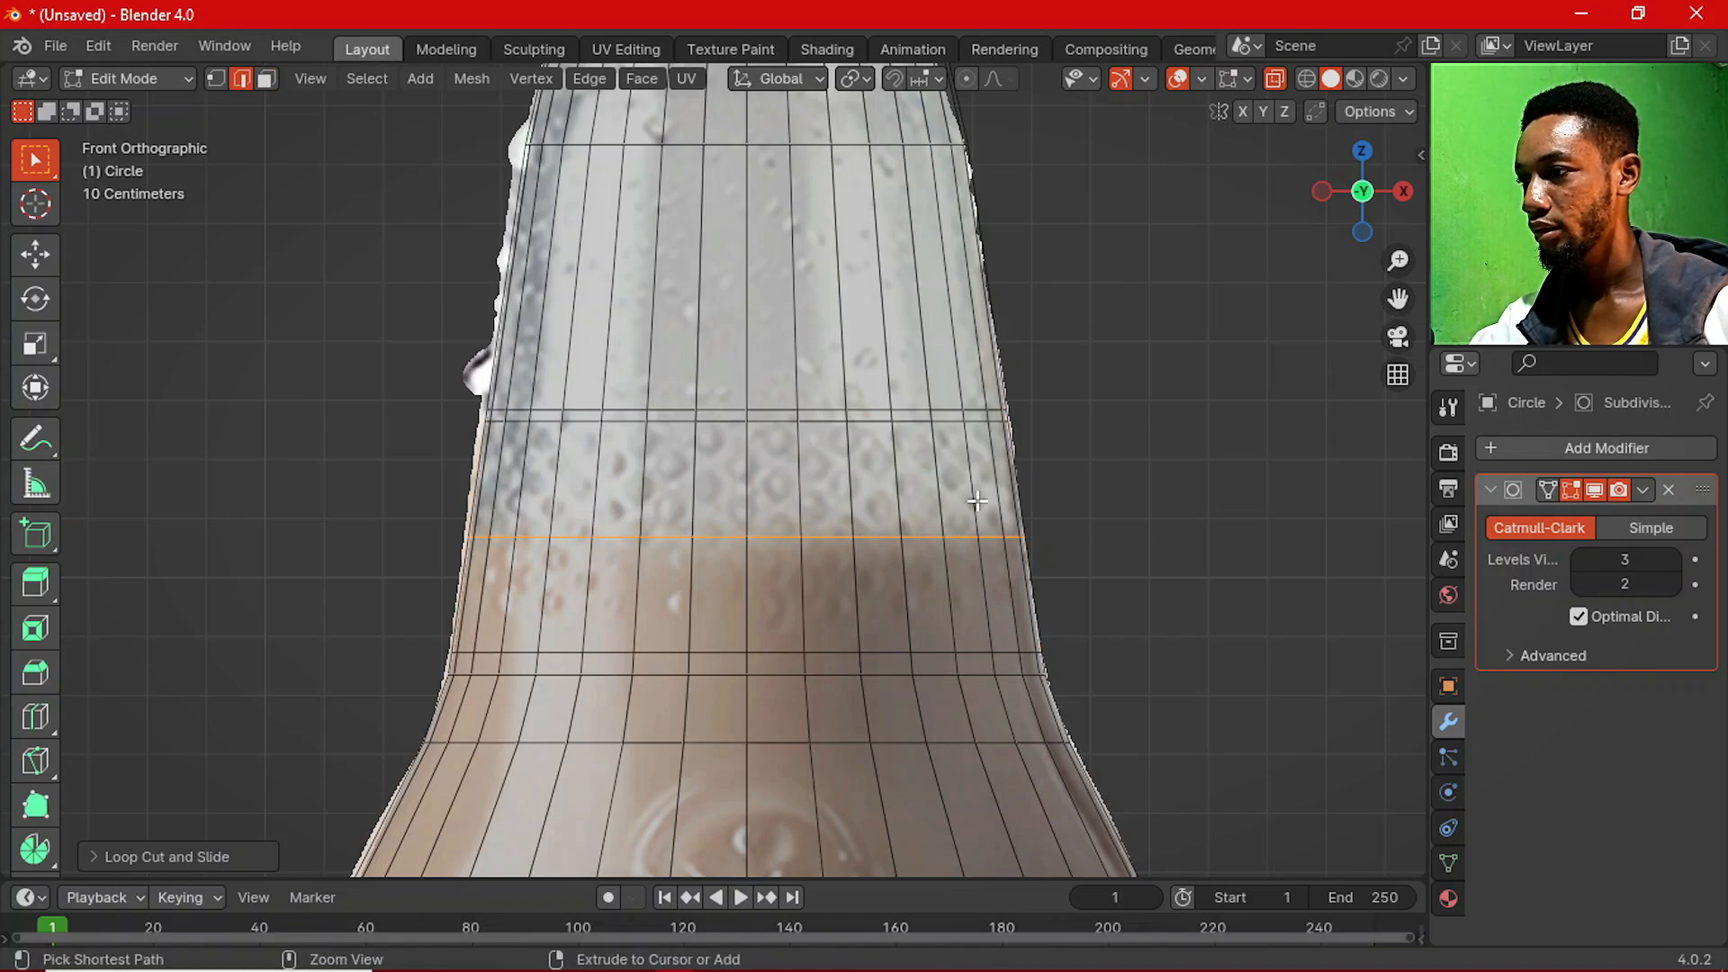
key(ctrl+3)
Add four evenly spaced loop cuts across the lower neck band between the two support loops.
key(ctrl+r)
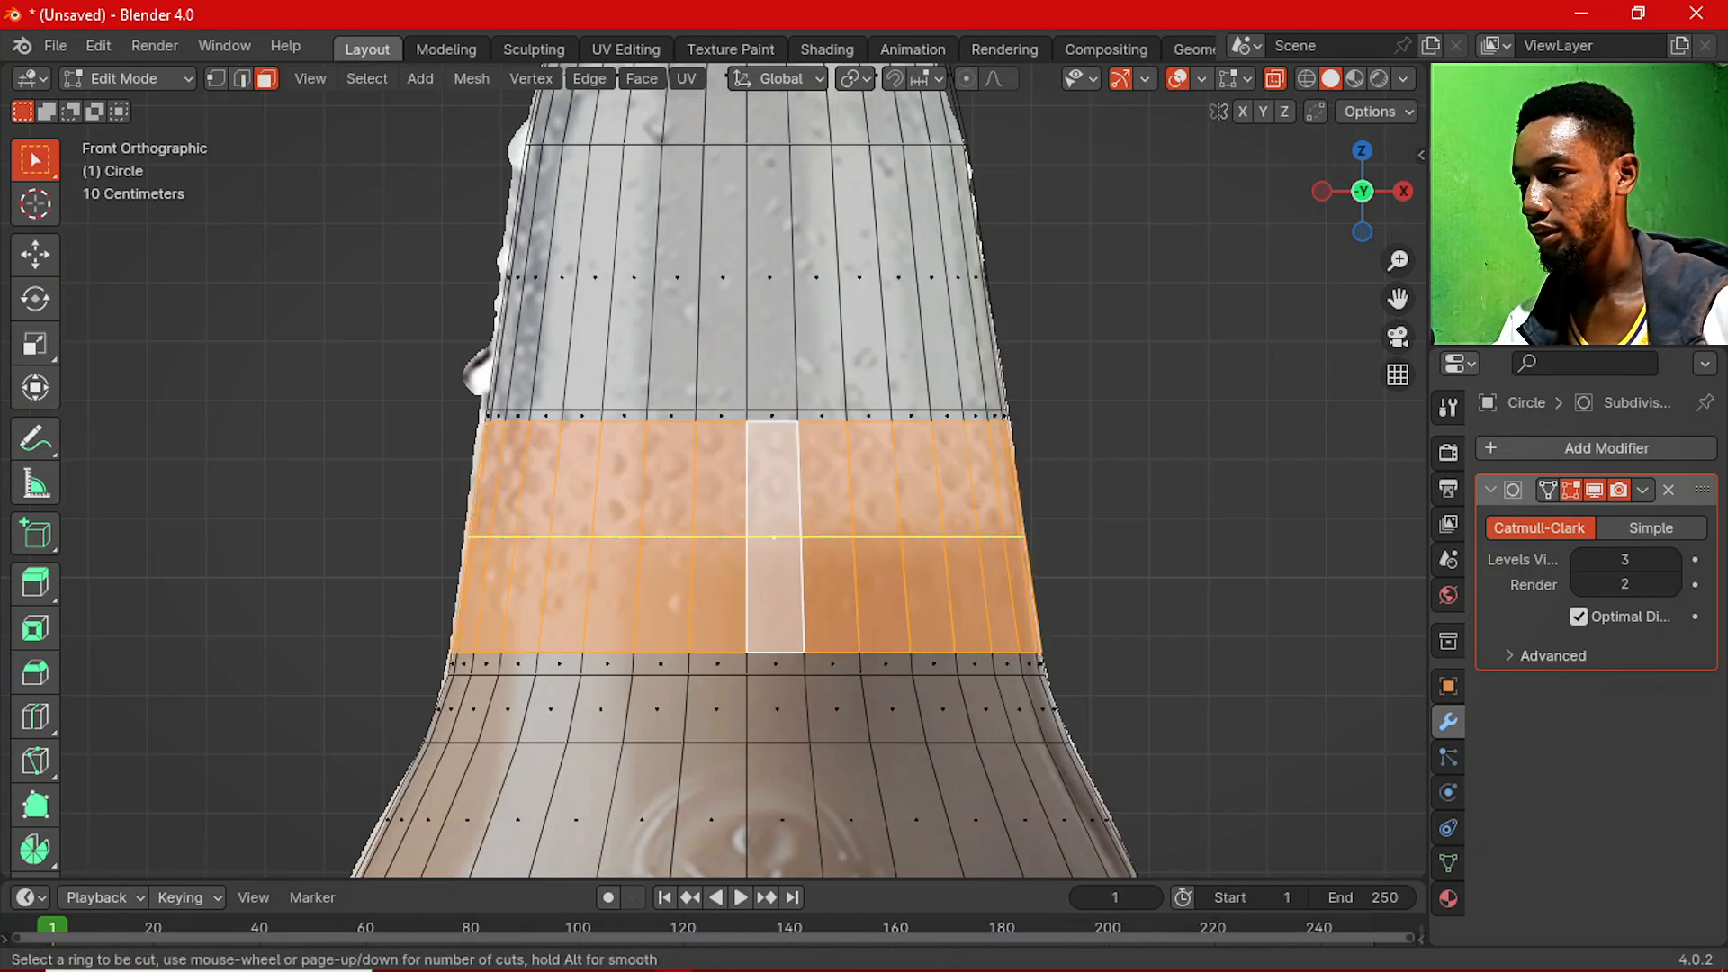
click(774, 537)
right_click(440, 721)
click(230, 857)
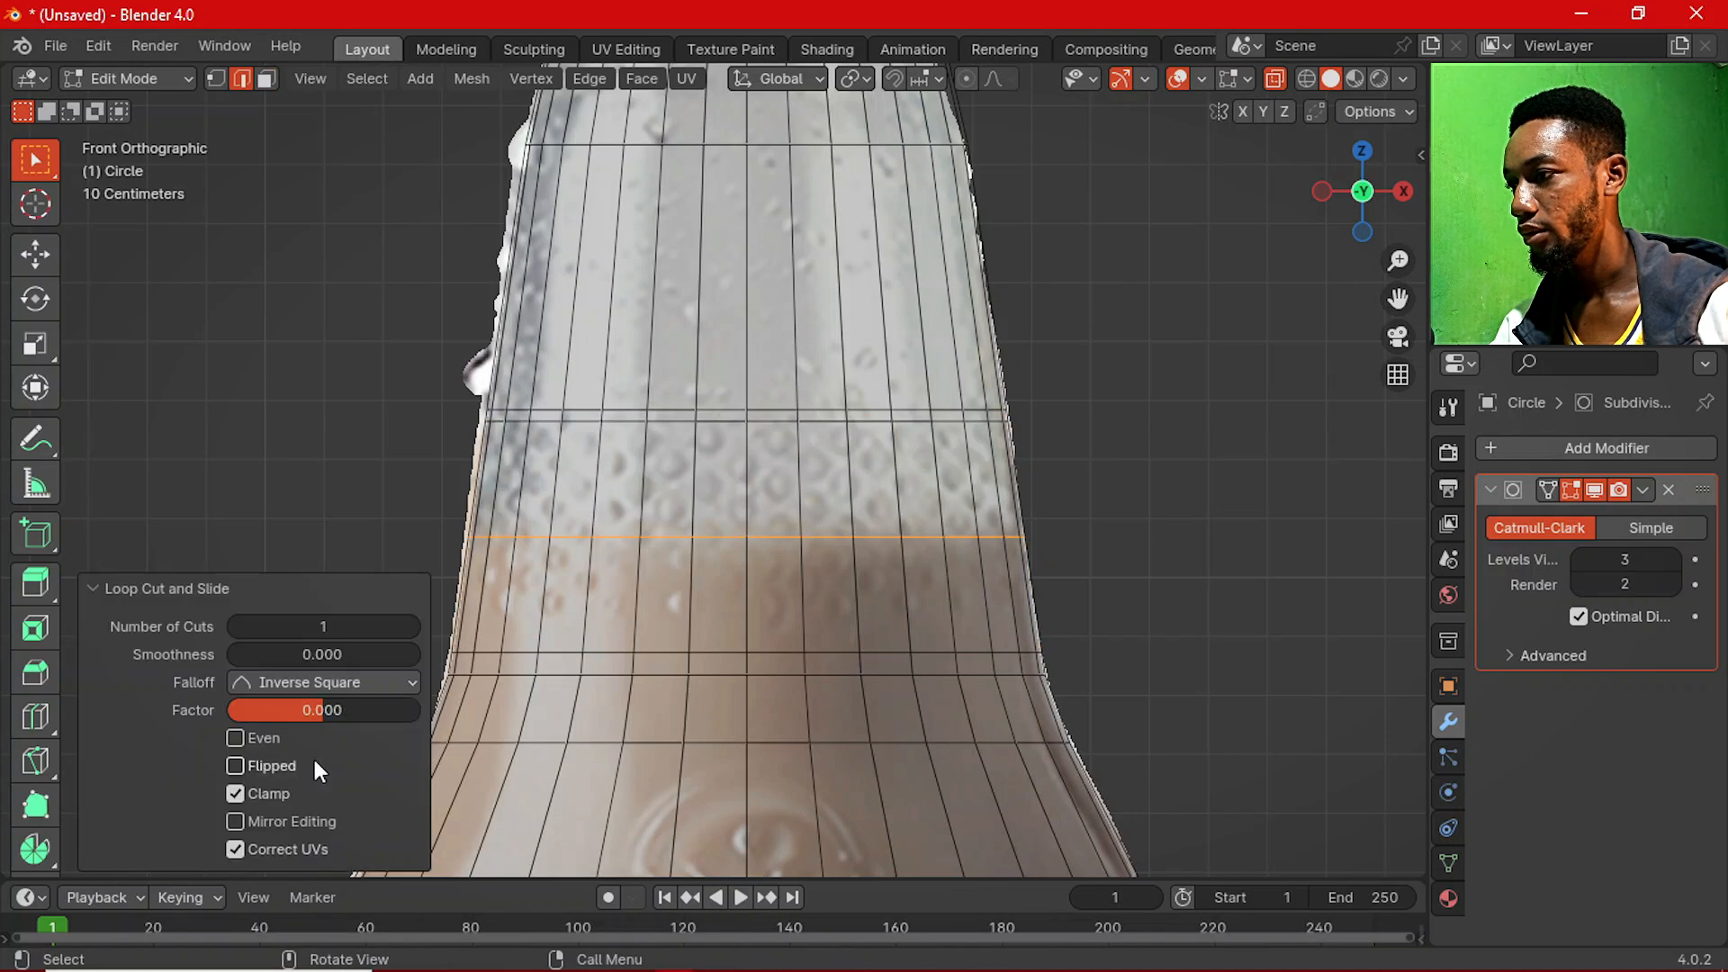
click(411, 626)
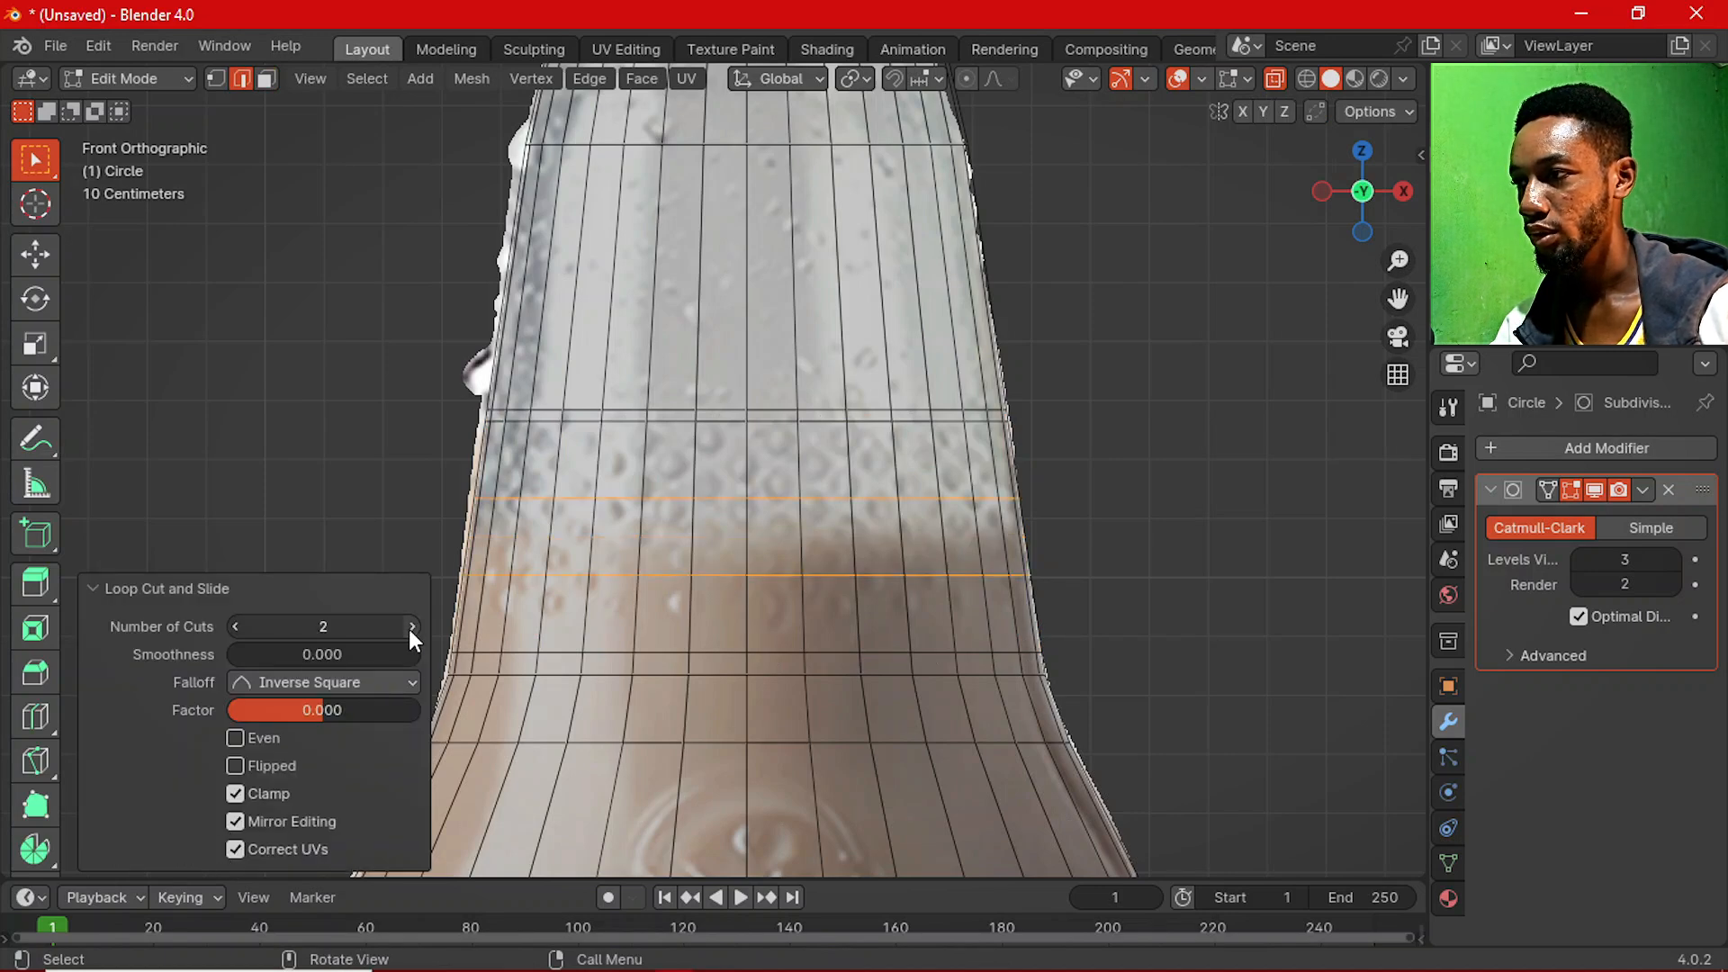
click(412, 626)
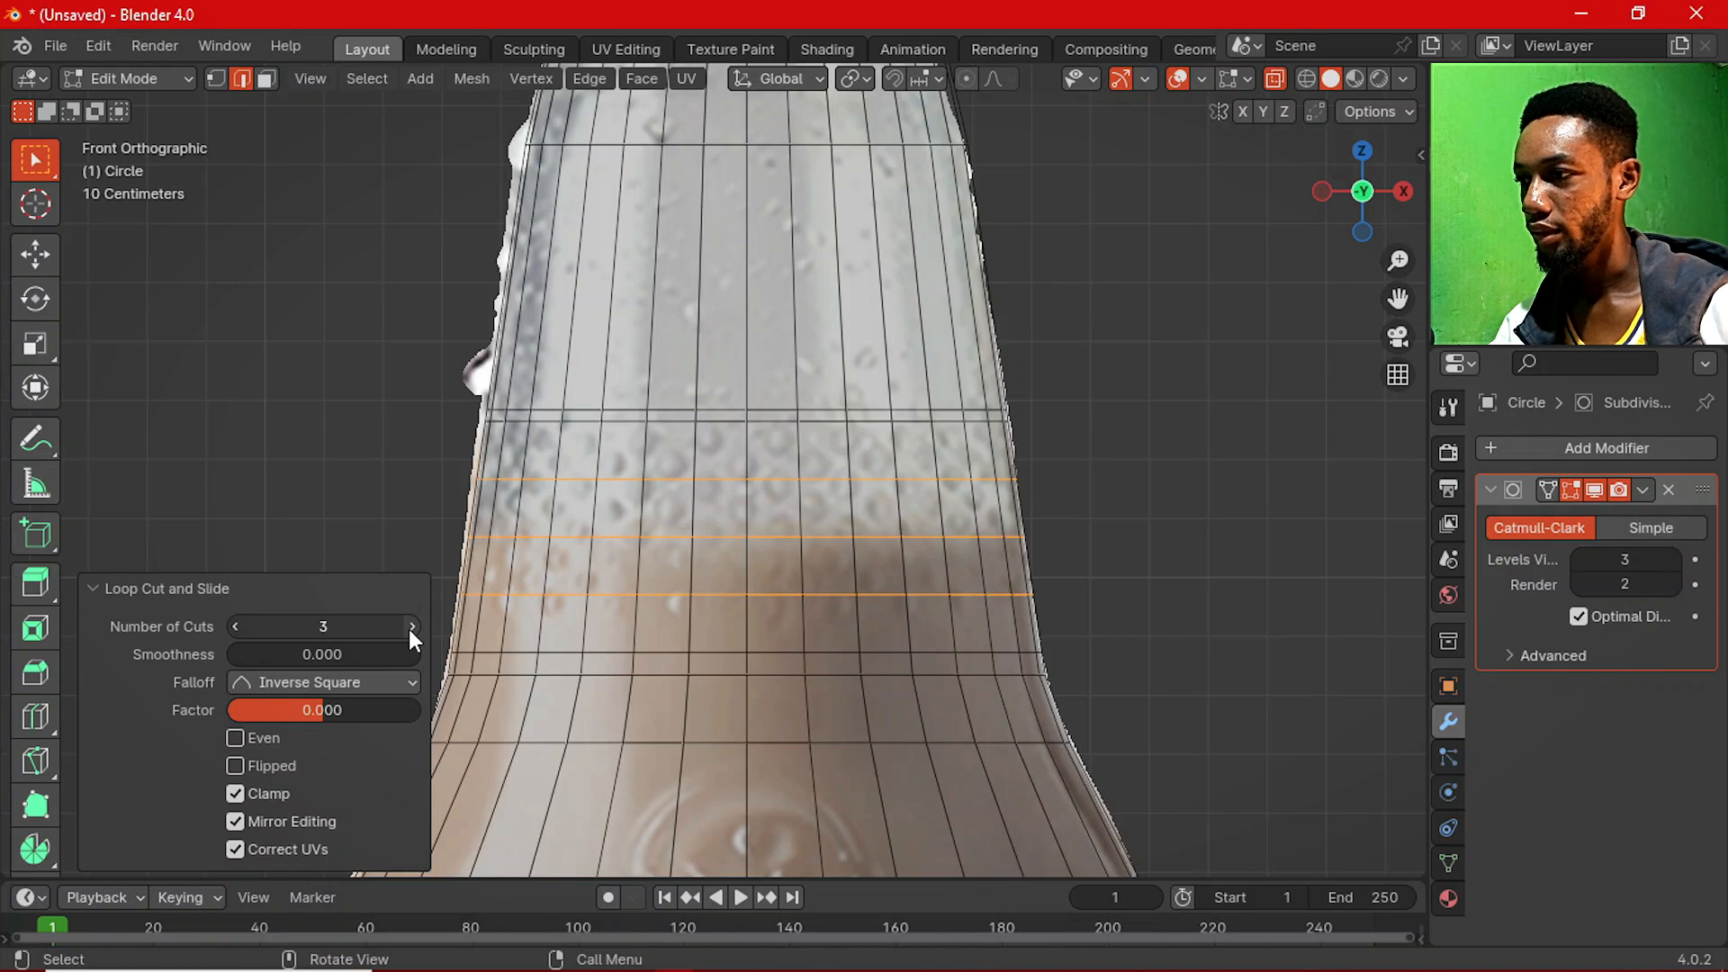
click(411, 627)
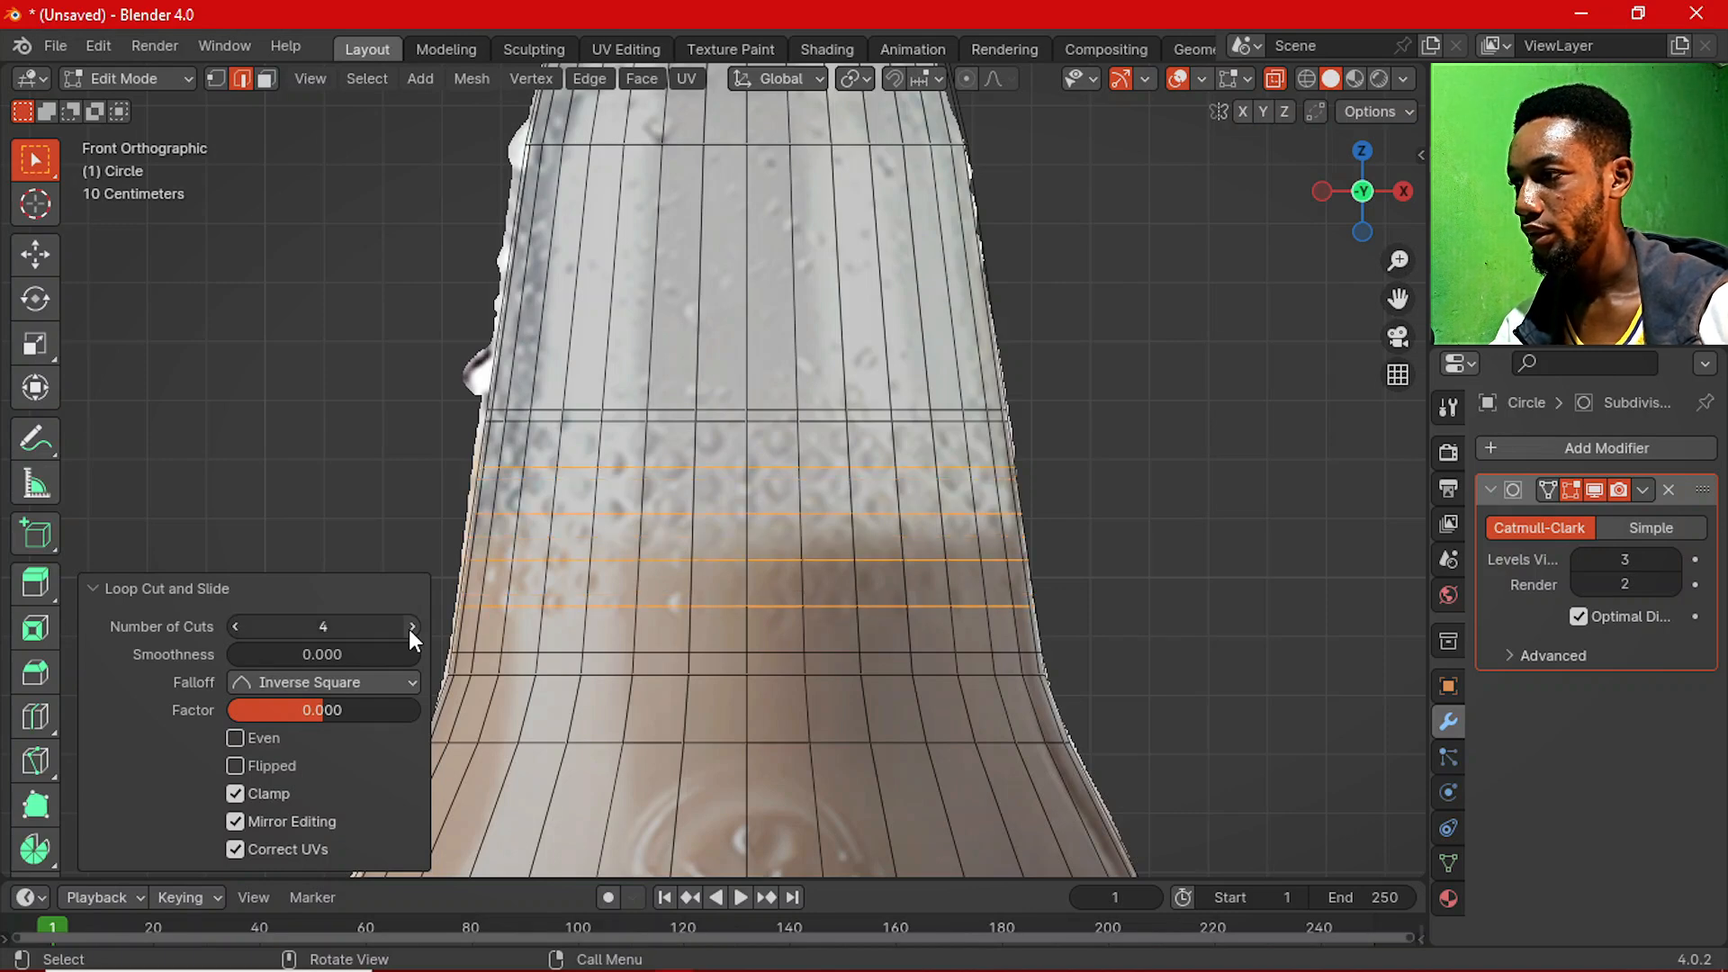
Select the five face loops of the lower neck band and reduce them to a chequered pattern with Checker Deselect.
click(268, 81)
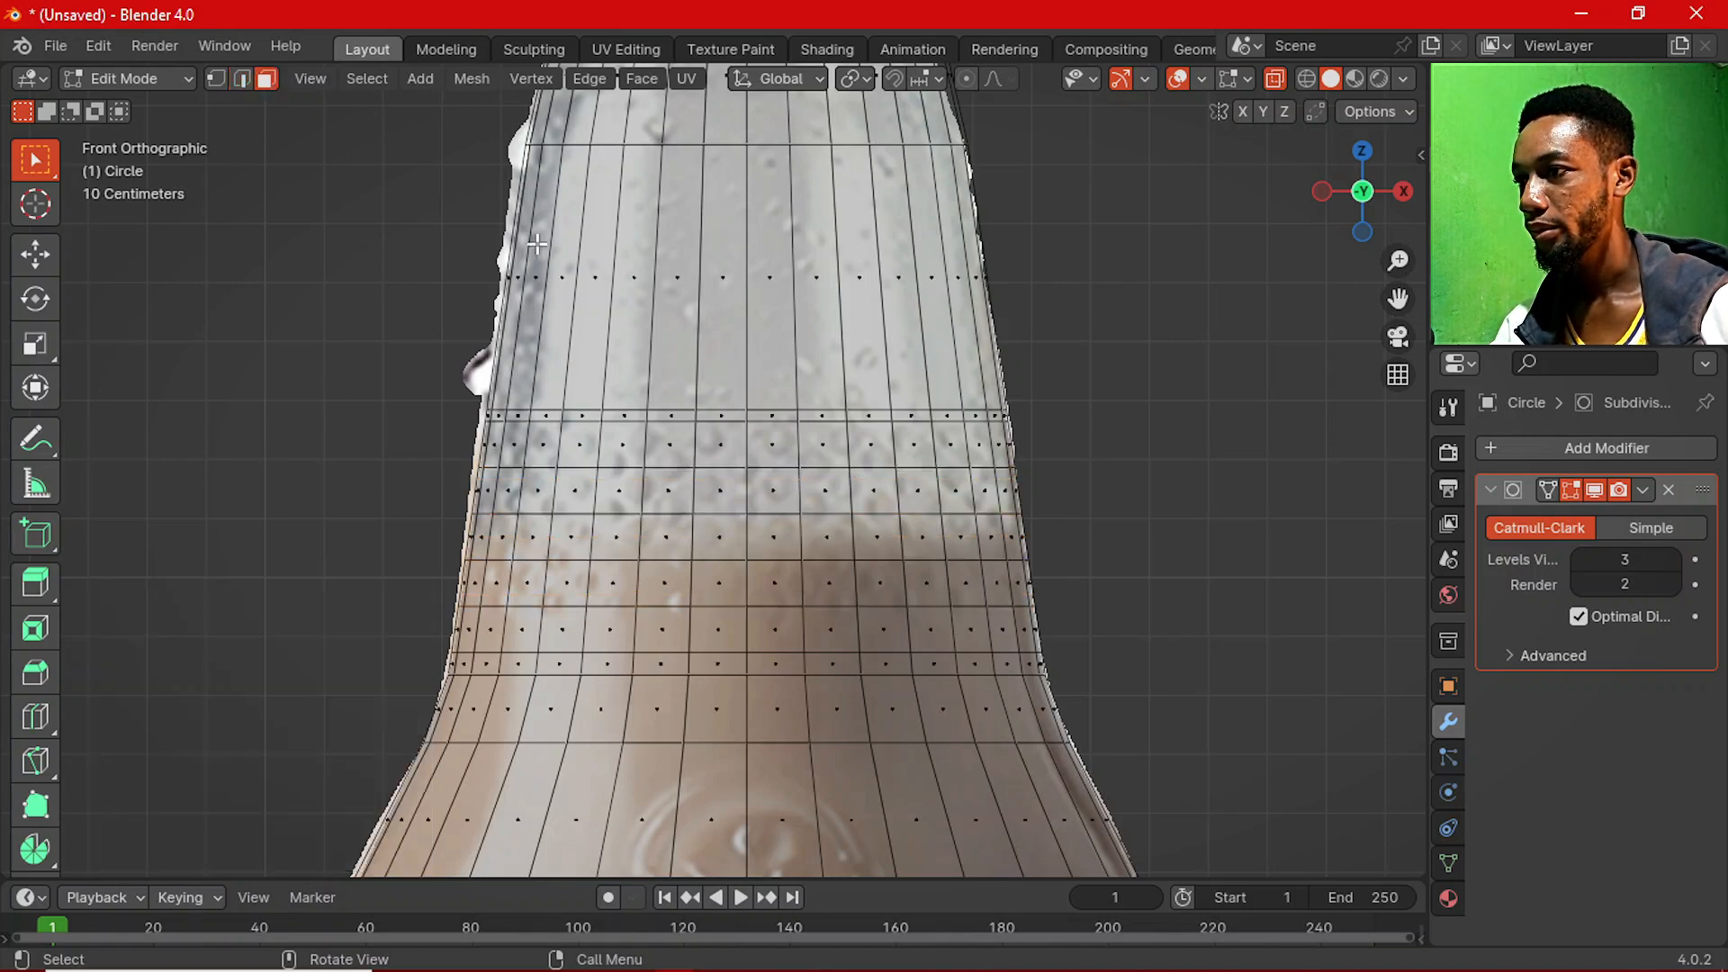
alt+click(800, 448)
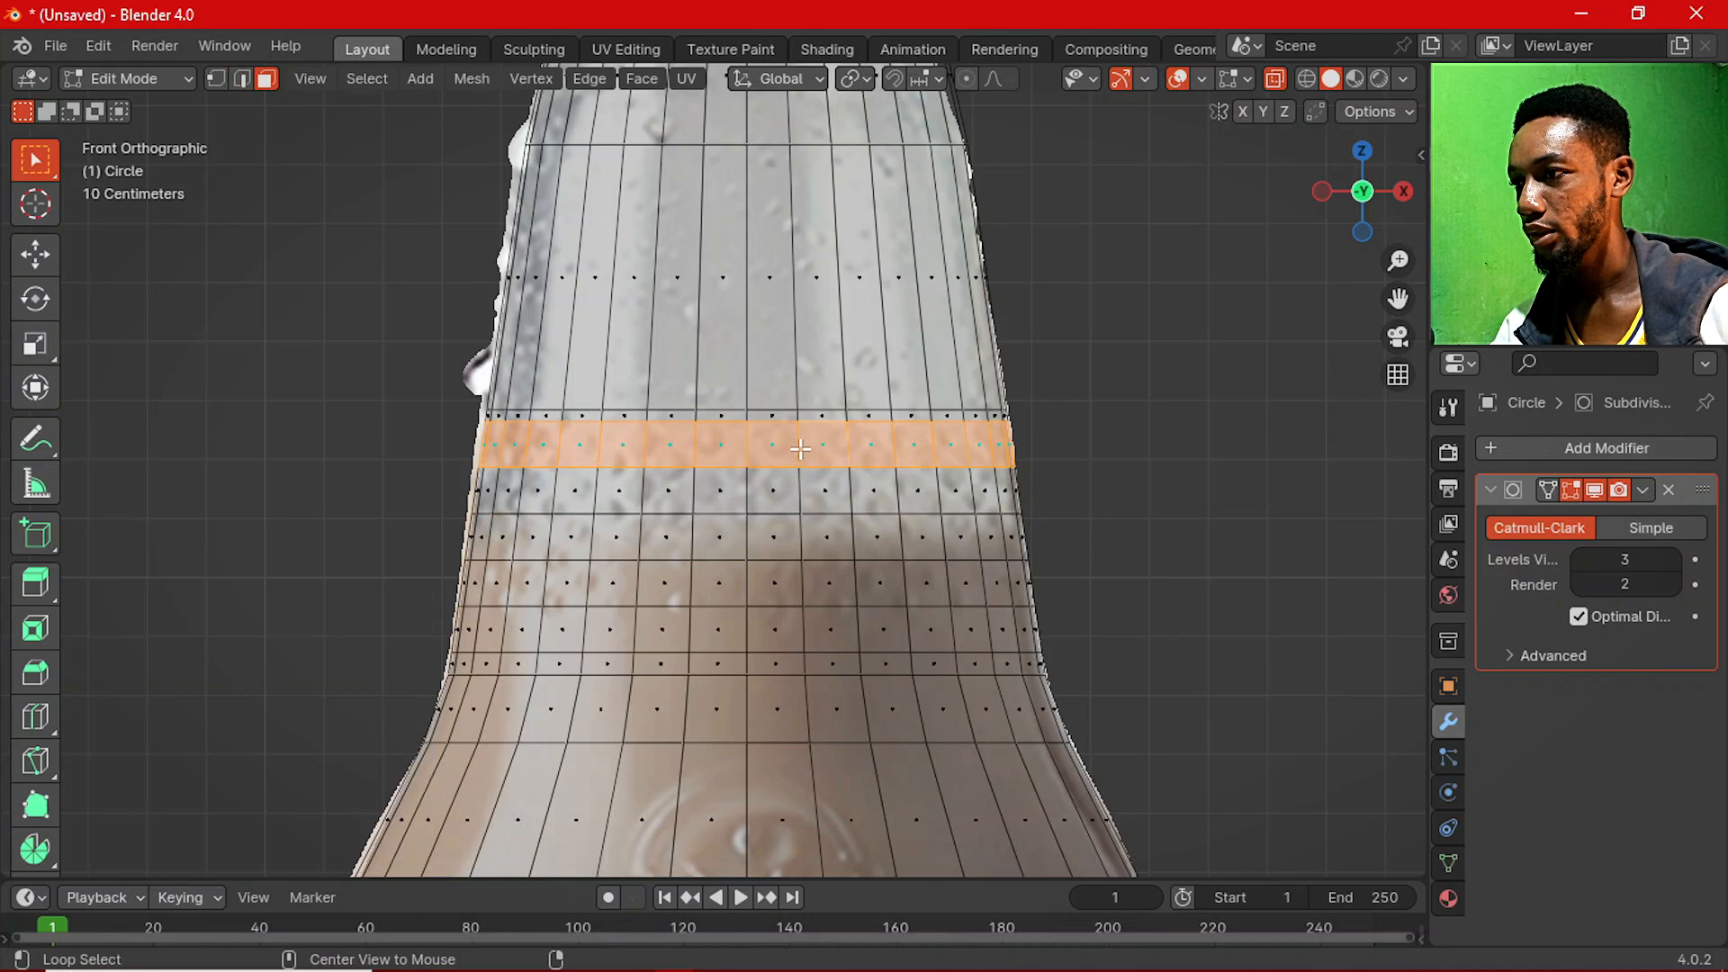
alt+shift+click(776, 491)
alt+shift+click(779, 538)
alt+shift+click(800, 580)
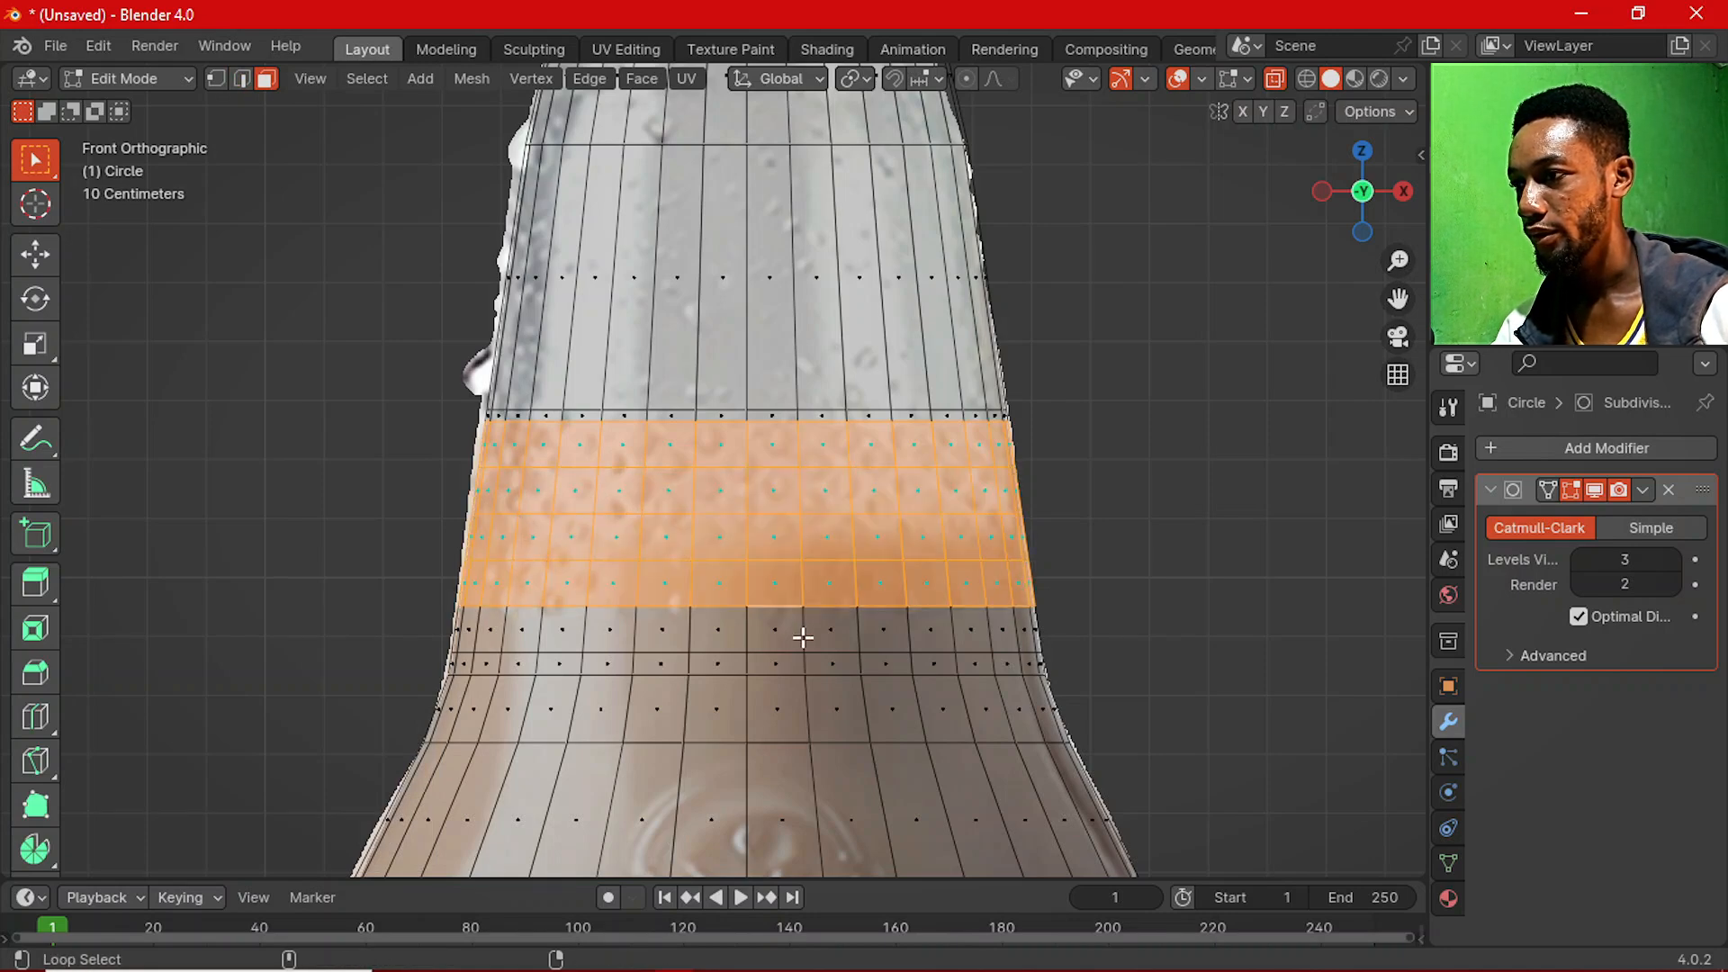
alt+shift+click(802, 629)
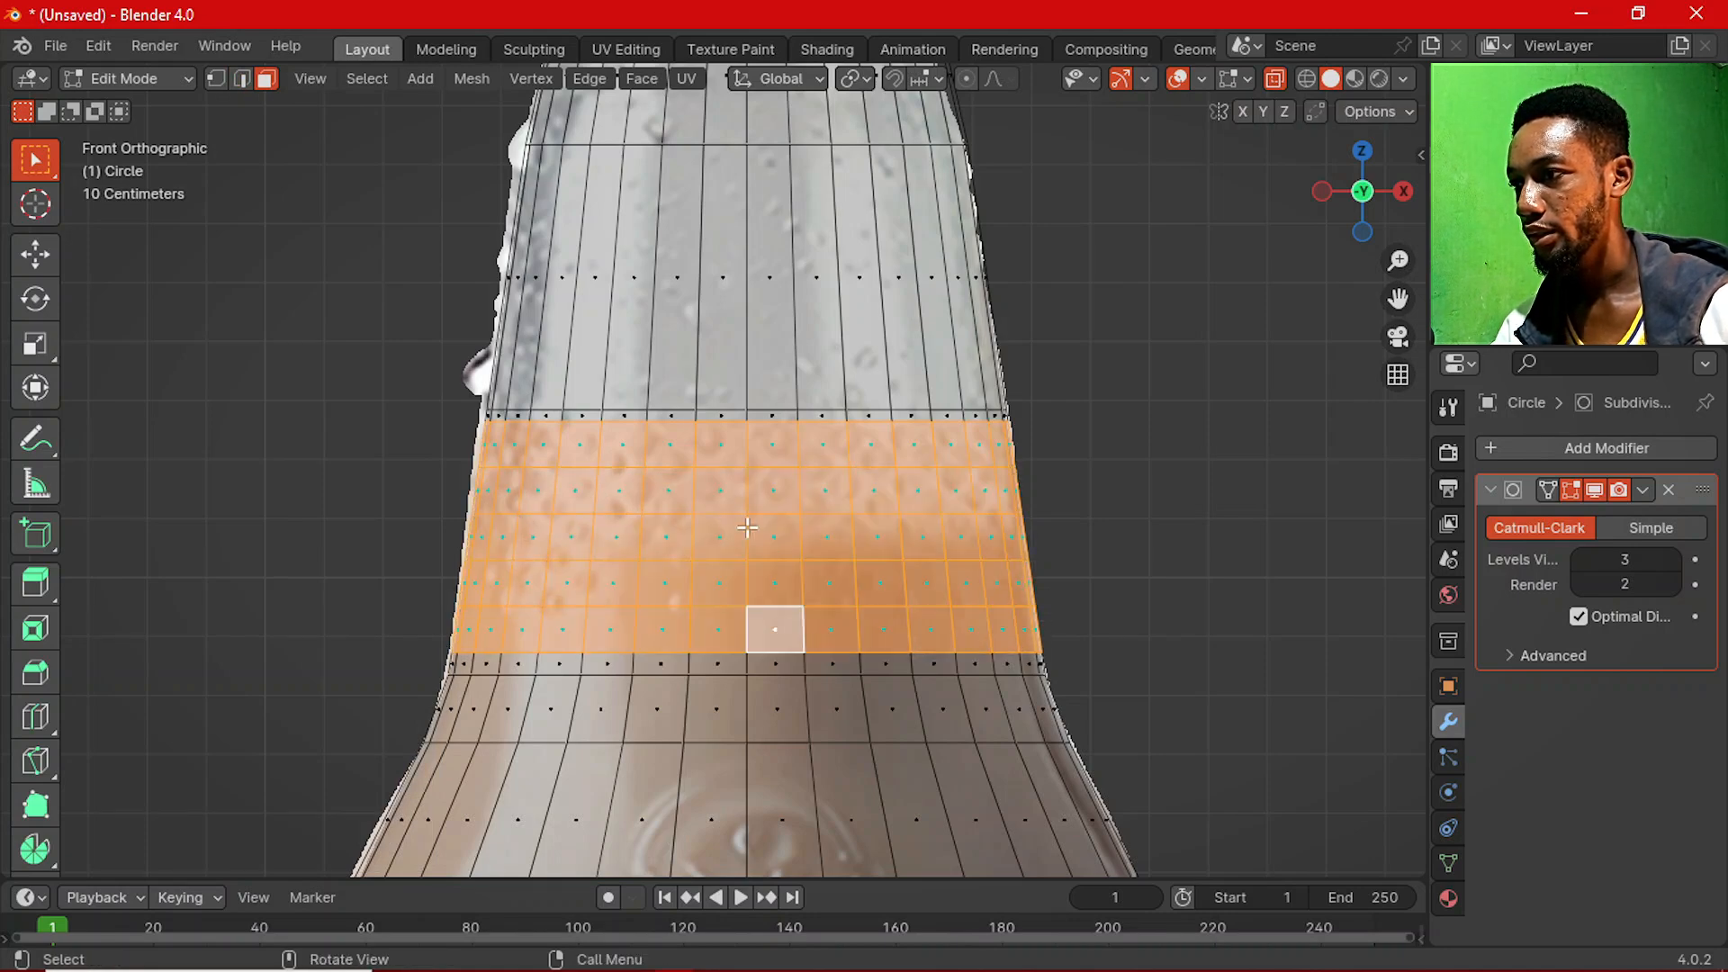
click(376, 78)
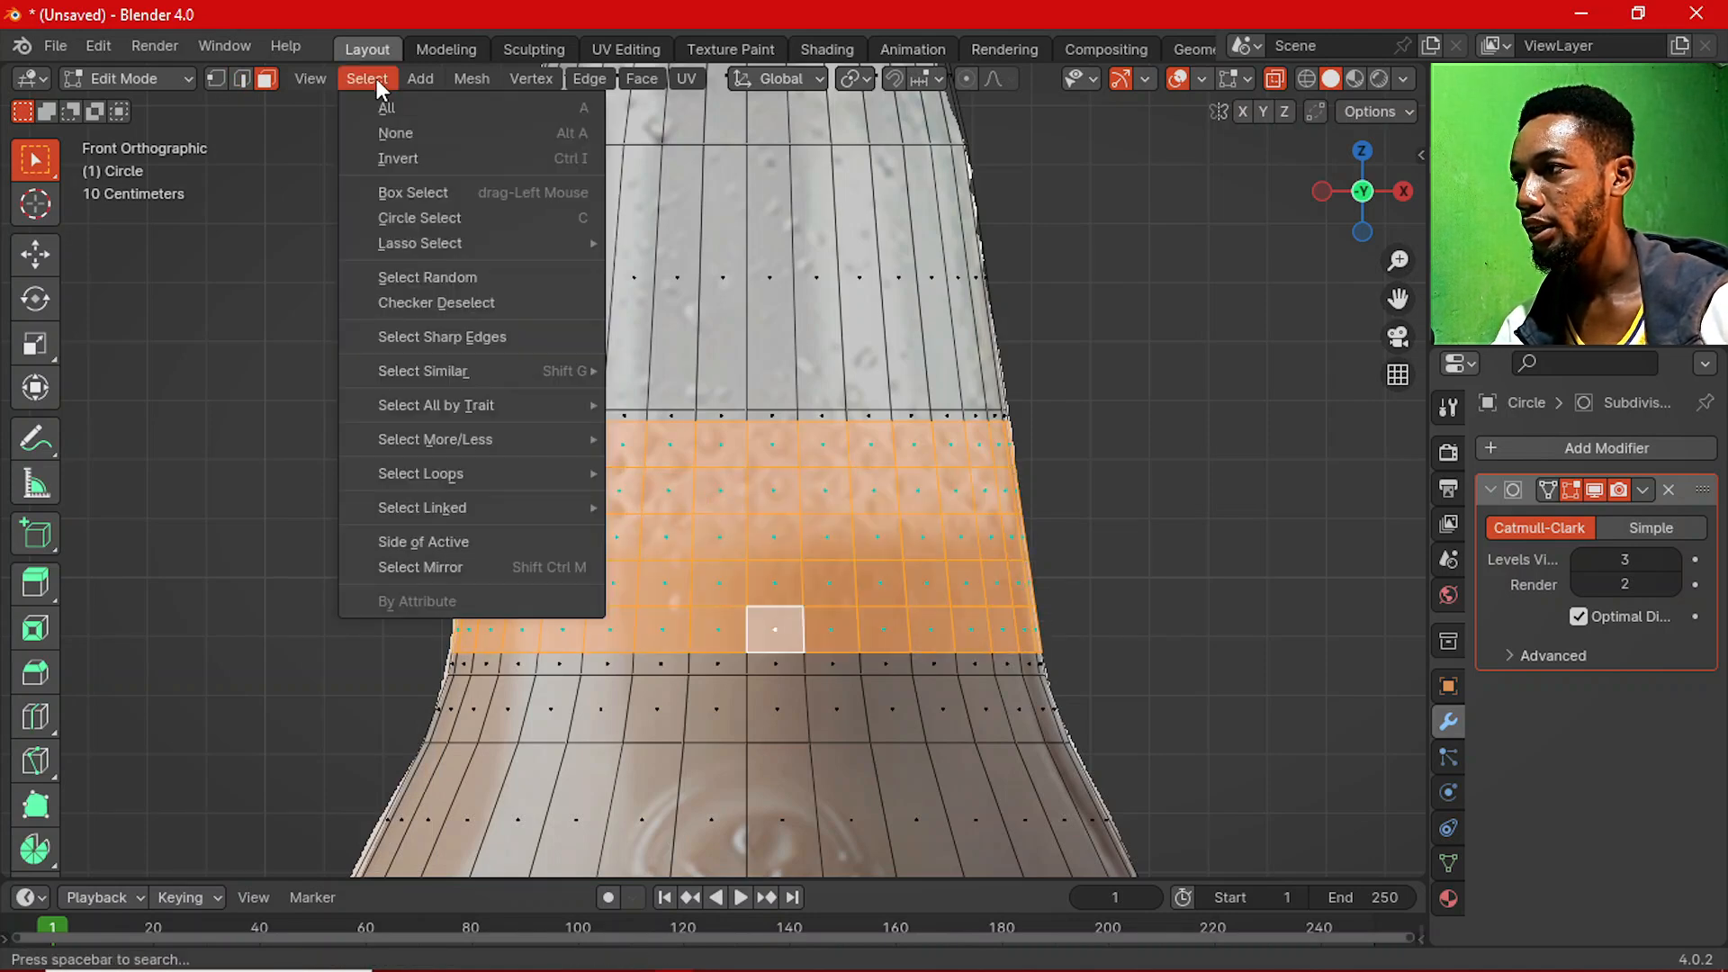
click(536, 303)
middle_drag(531, 504, 865, 568)
key(alt+z)
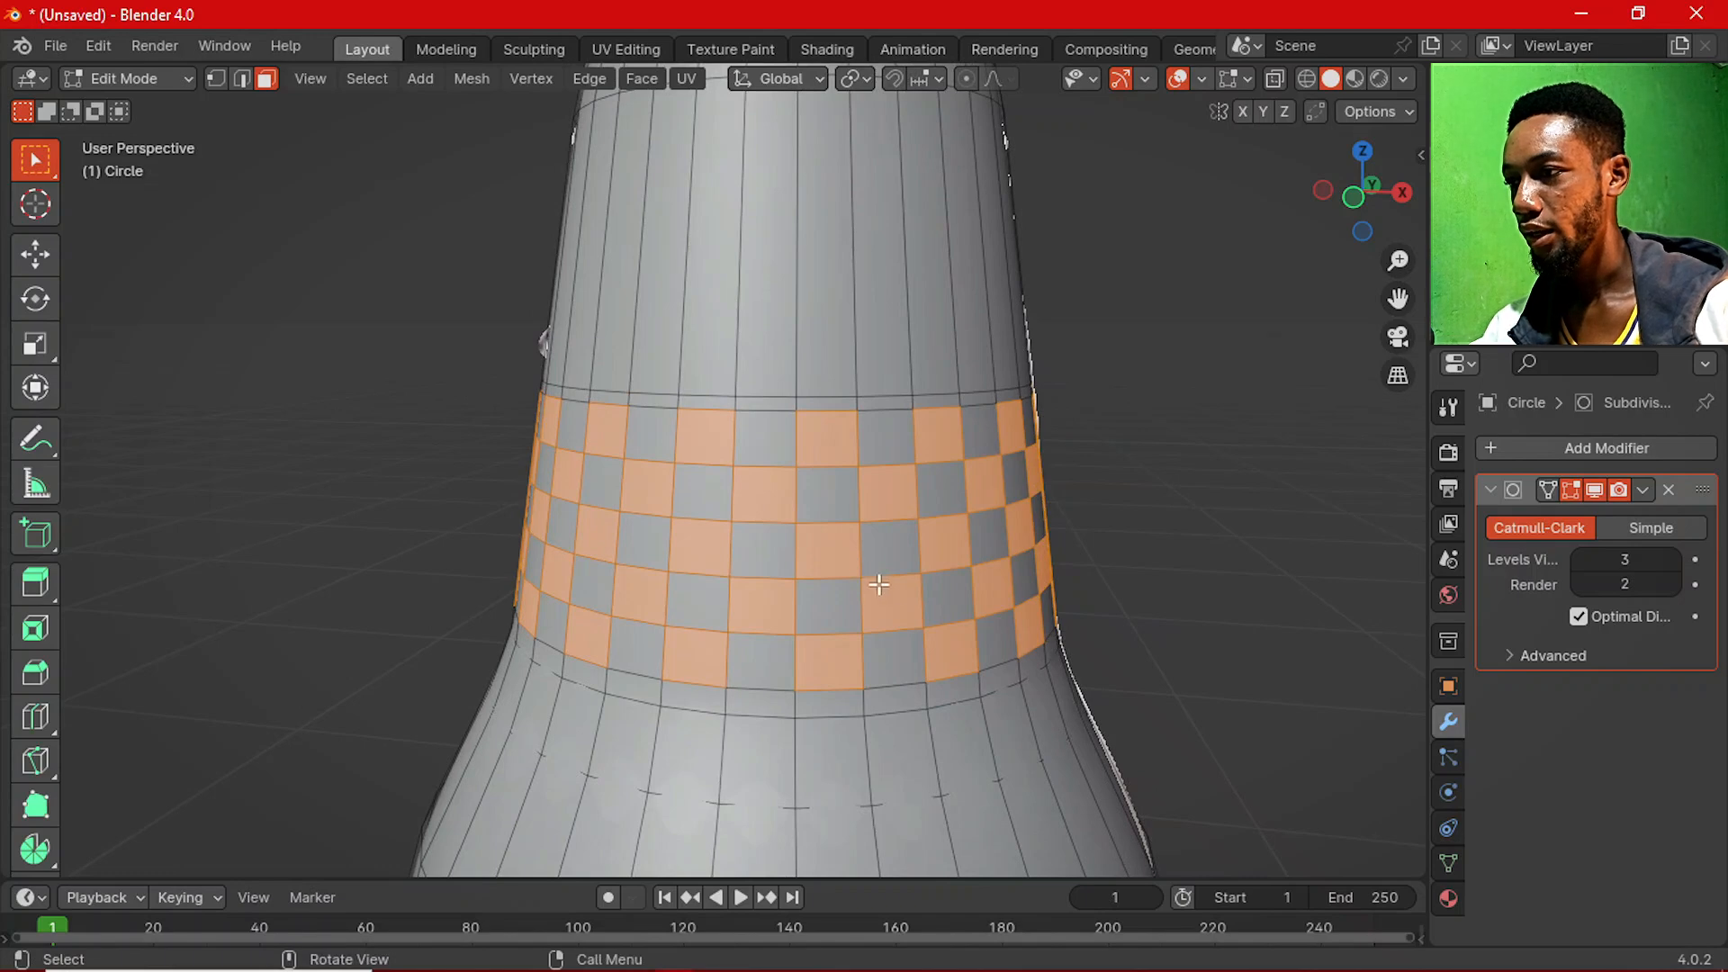
Inset the chequered faces individually by about 0.016 m and extrude them along their normals by about 0.012 m.
key(i)
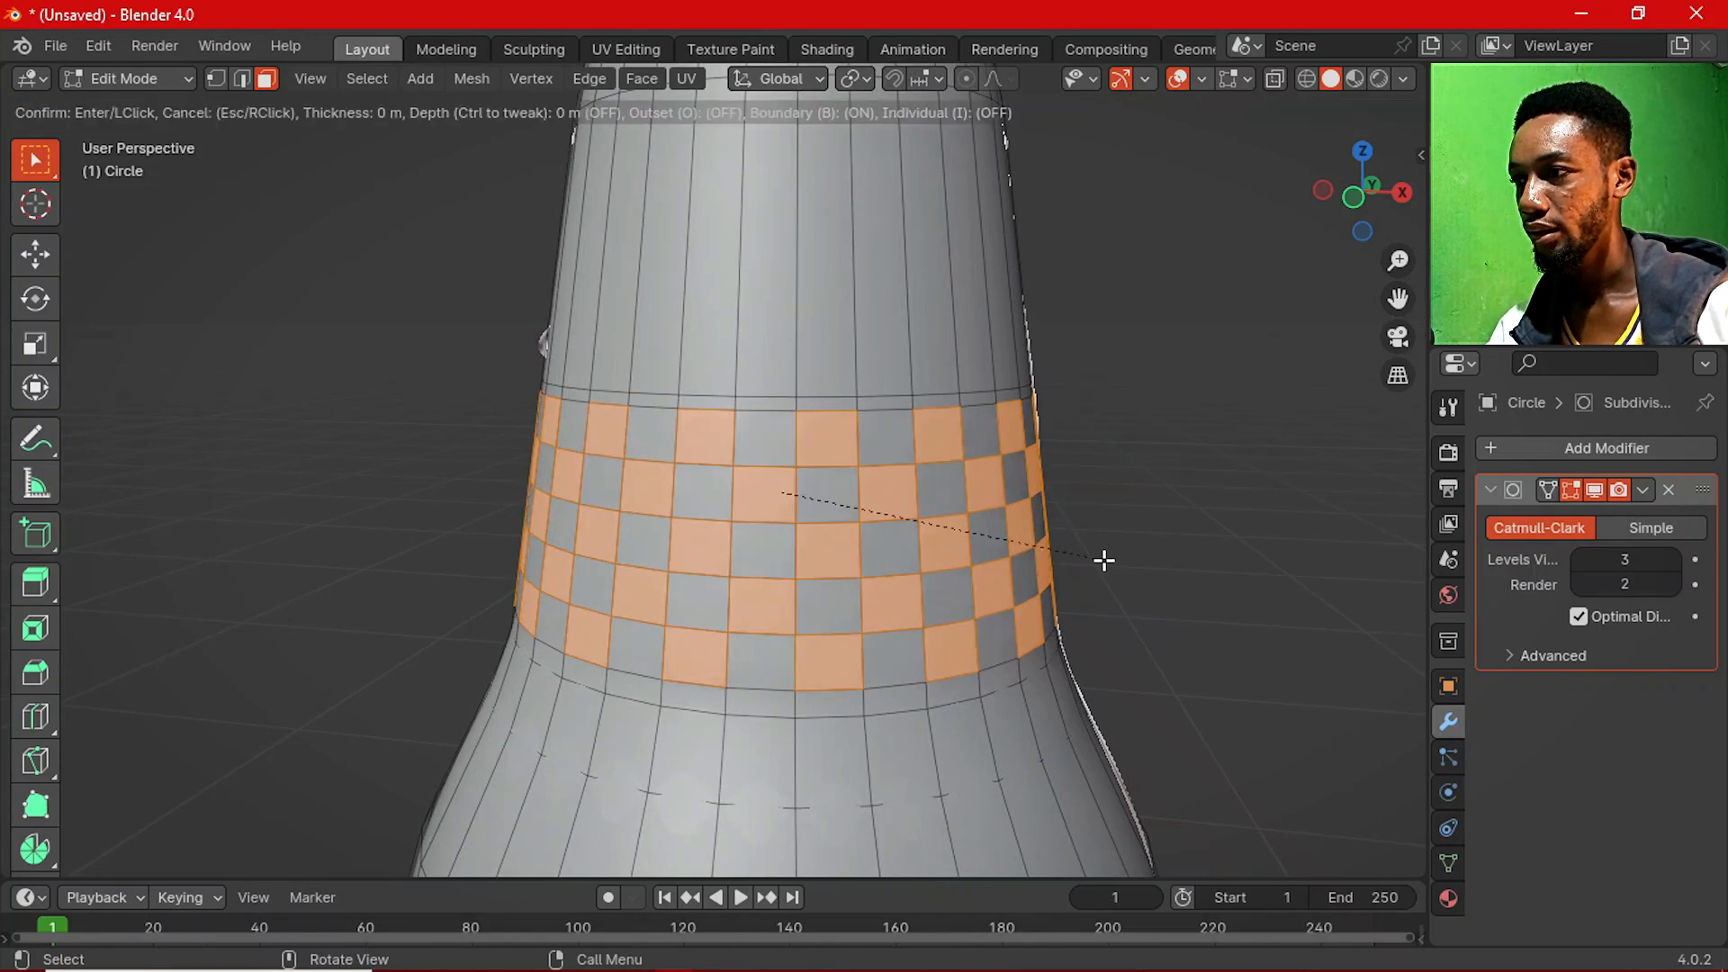
key(i)
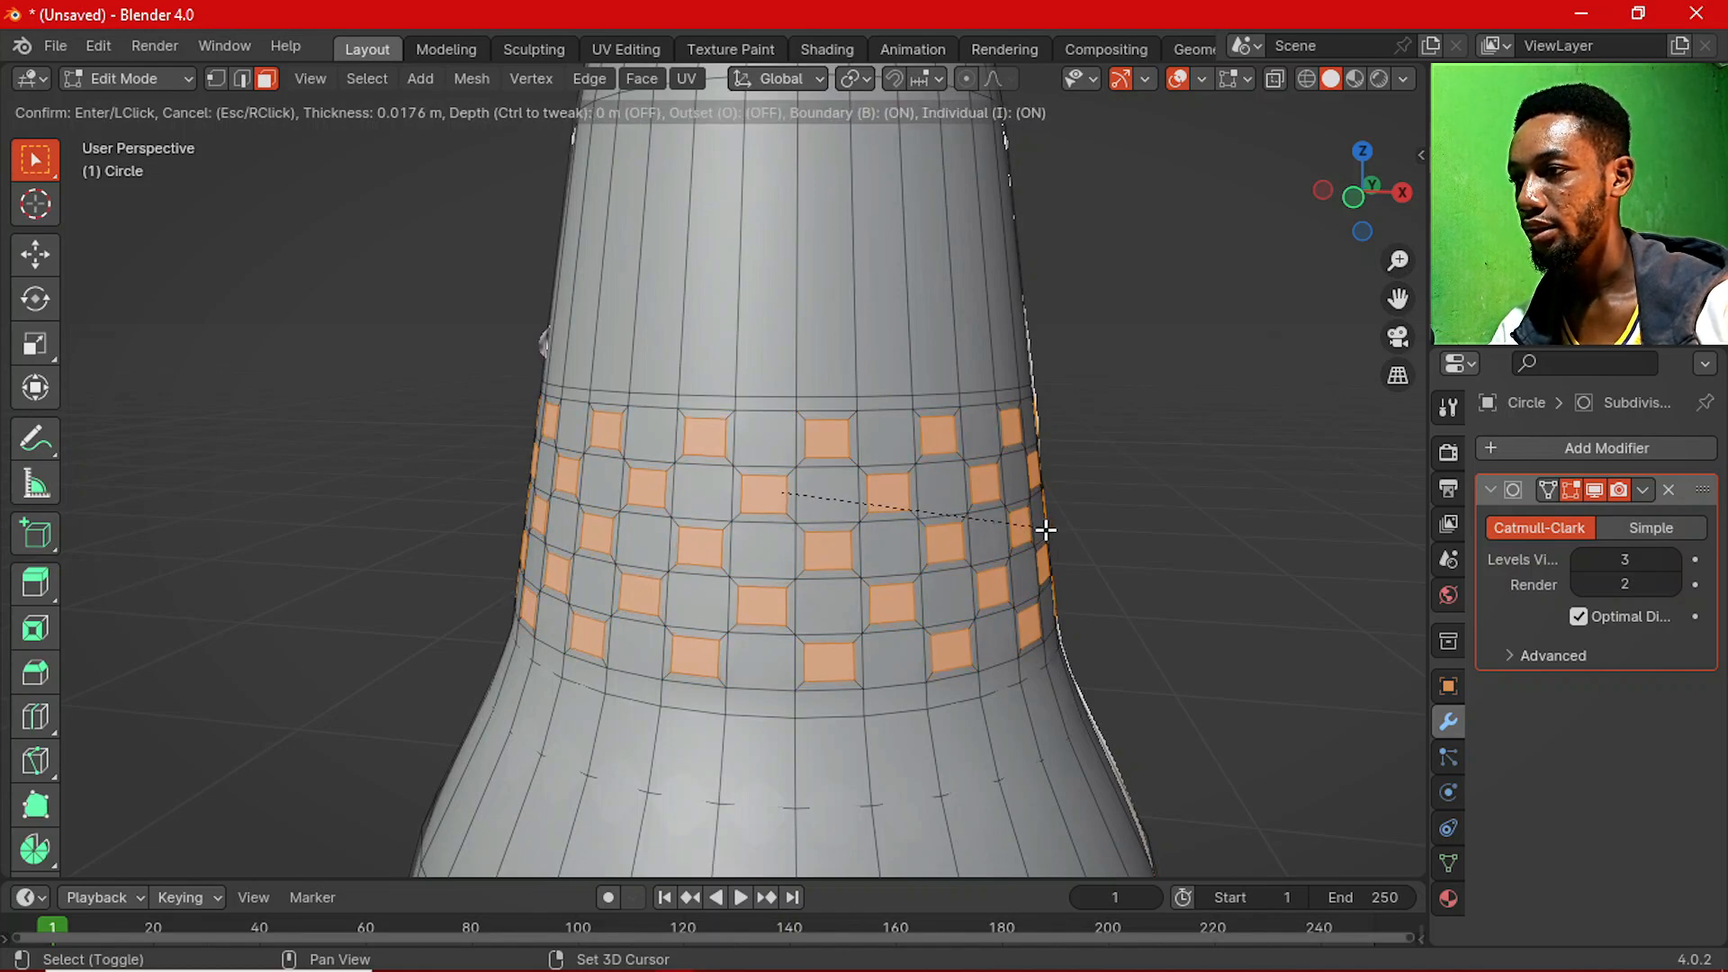
click(1044, 573)
key(alt+e)
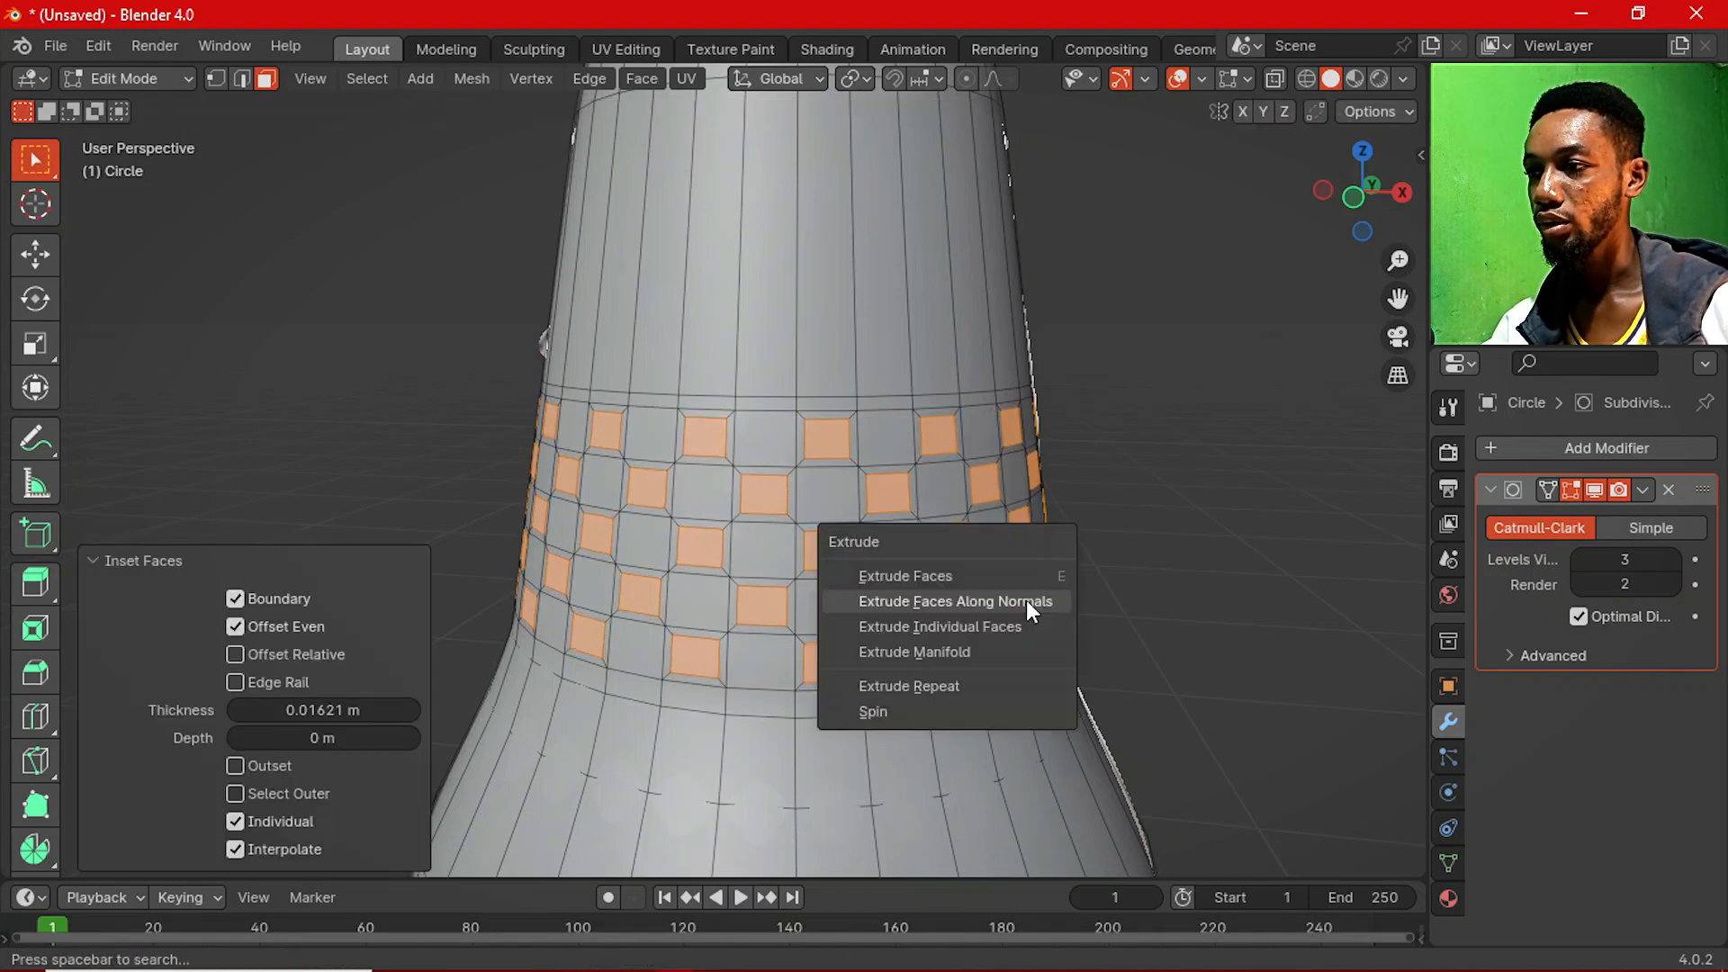
click(955, 601)
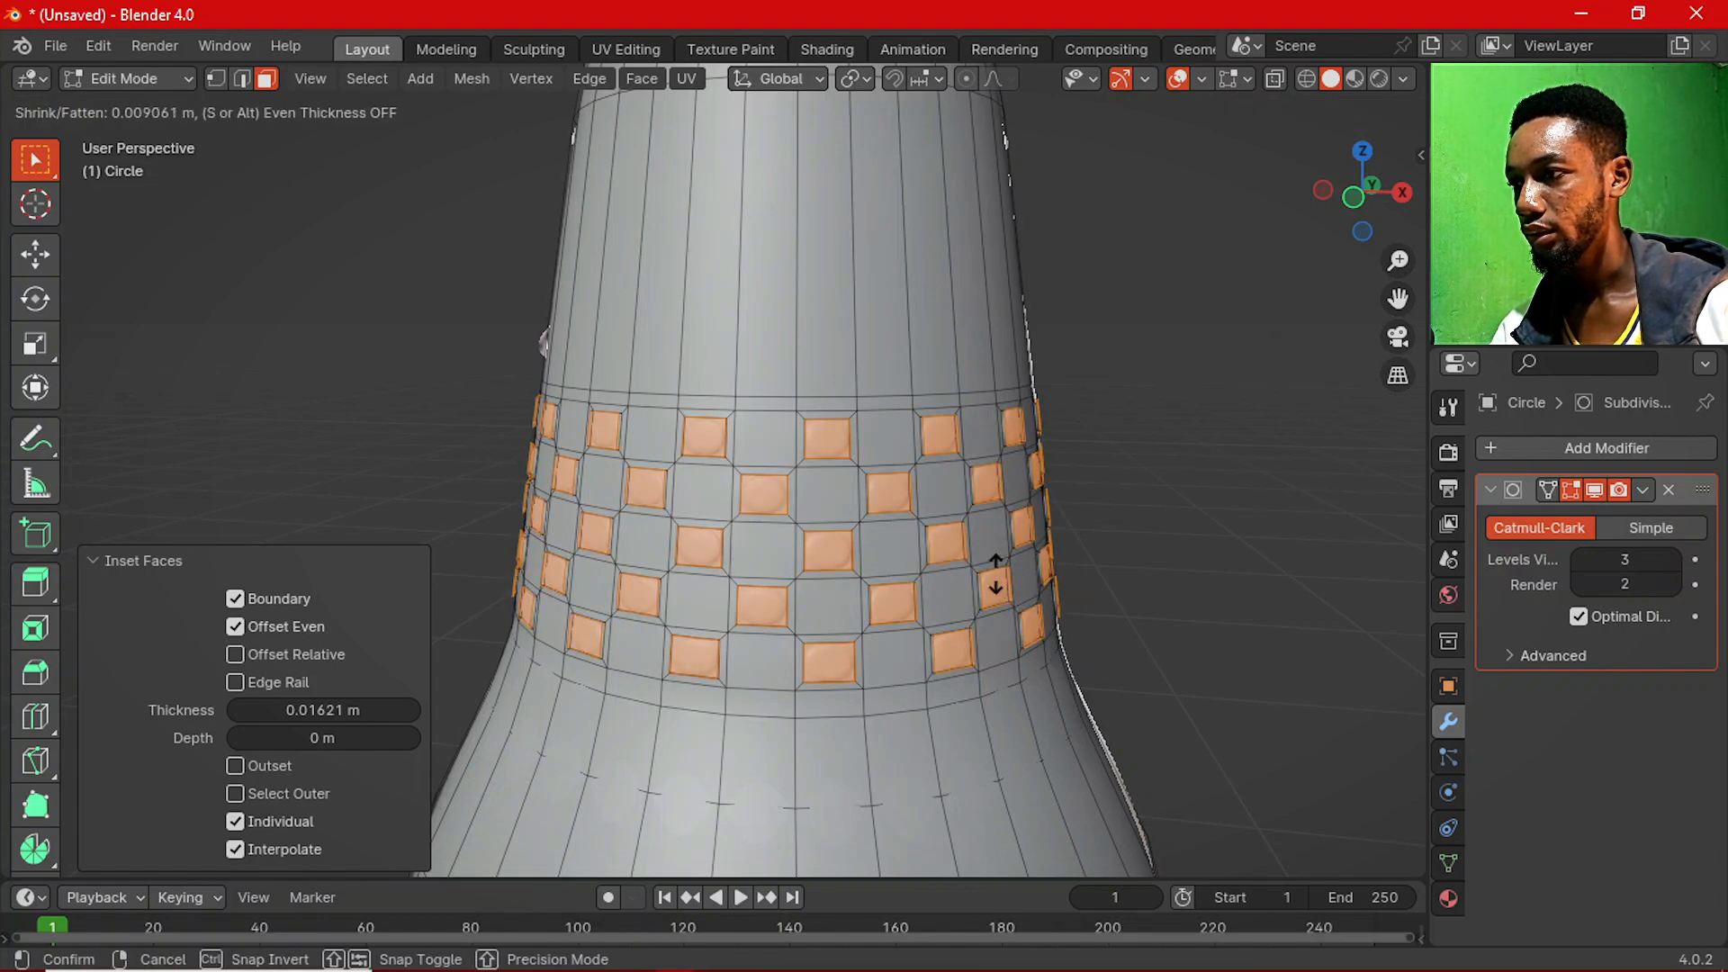
click(990, 569)
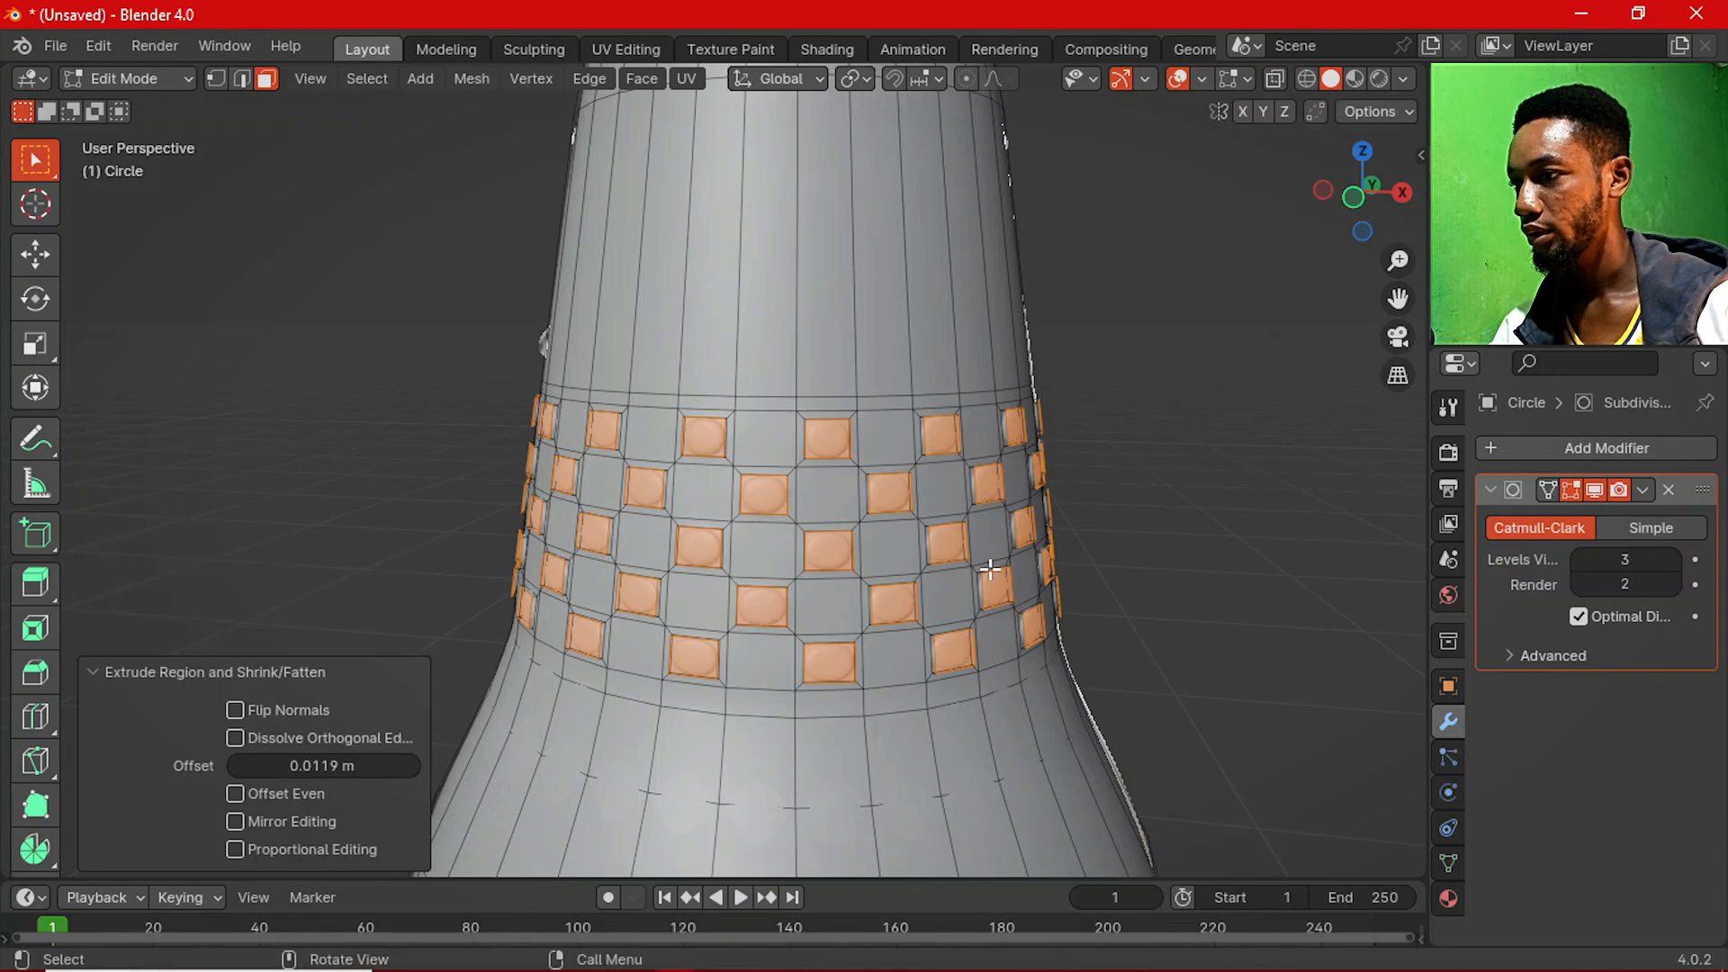
Inspect the raised neck bumps in Object Mode and set the Subdivision modifier's viewport level to 2.
key(Tab)
scroll(752, 533, down, 3)
middle_drag(752, 532, 1013, 594)
scroll(459, 534, down, 2)
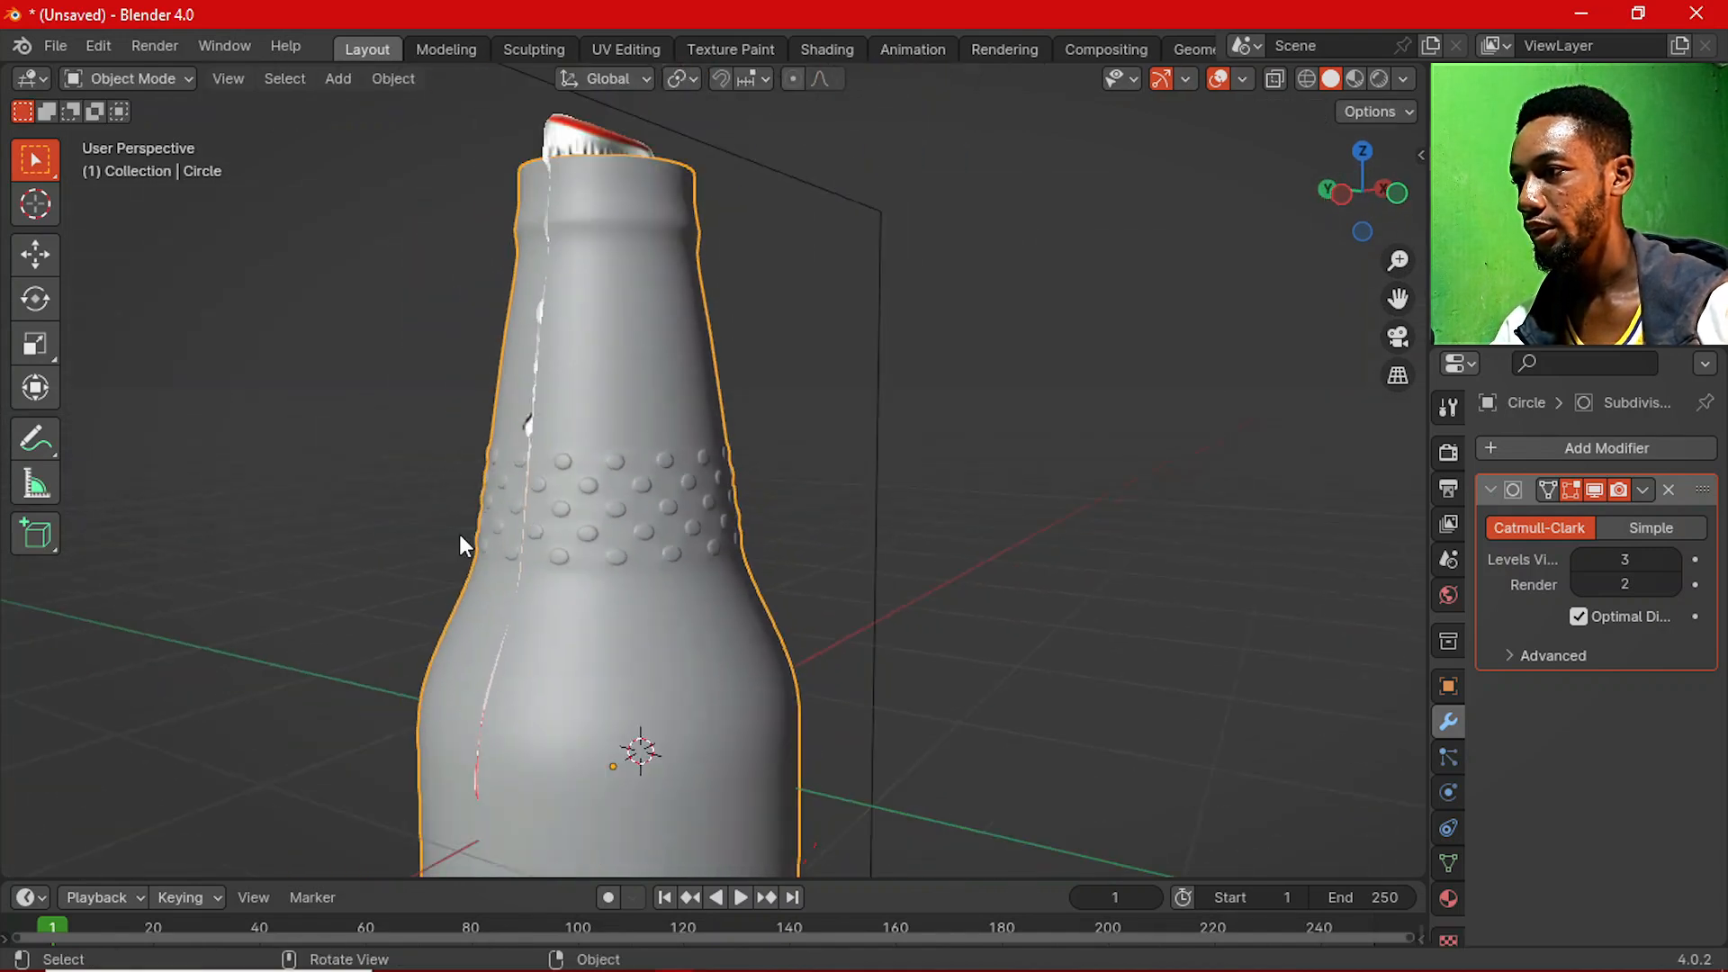
middle_drag(460, 535, 700, 551)
scroll(700, 551, up, 3)
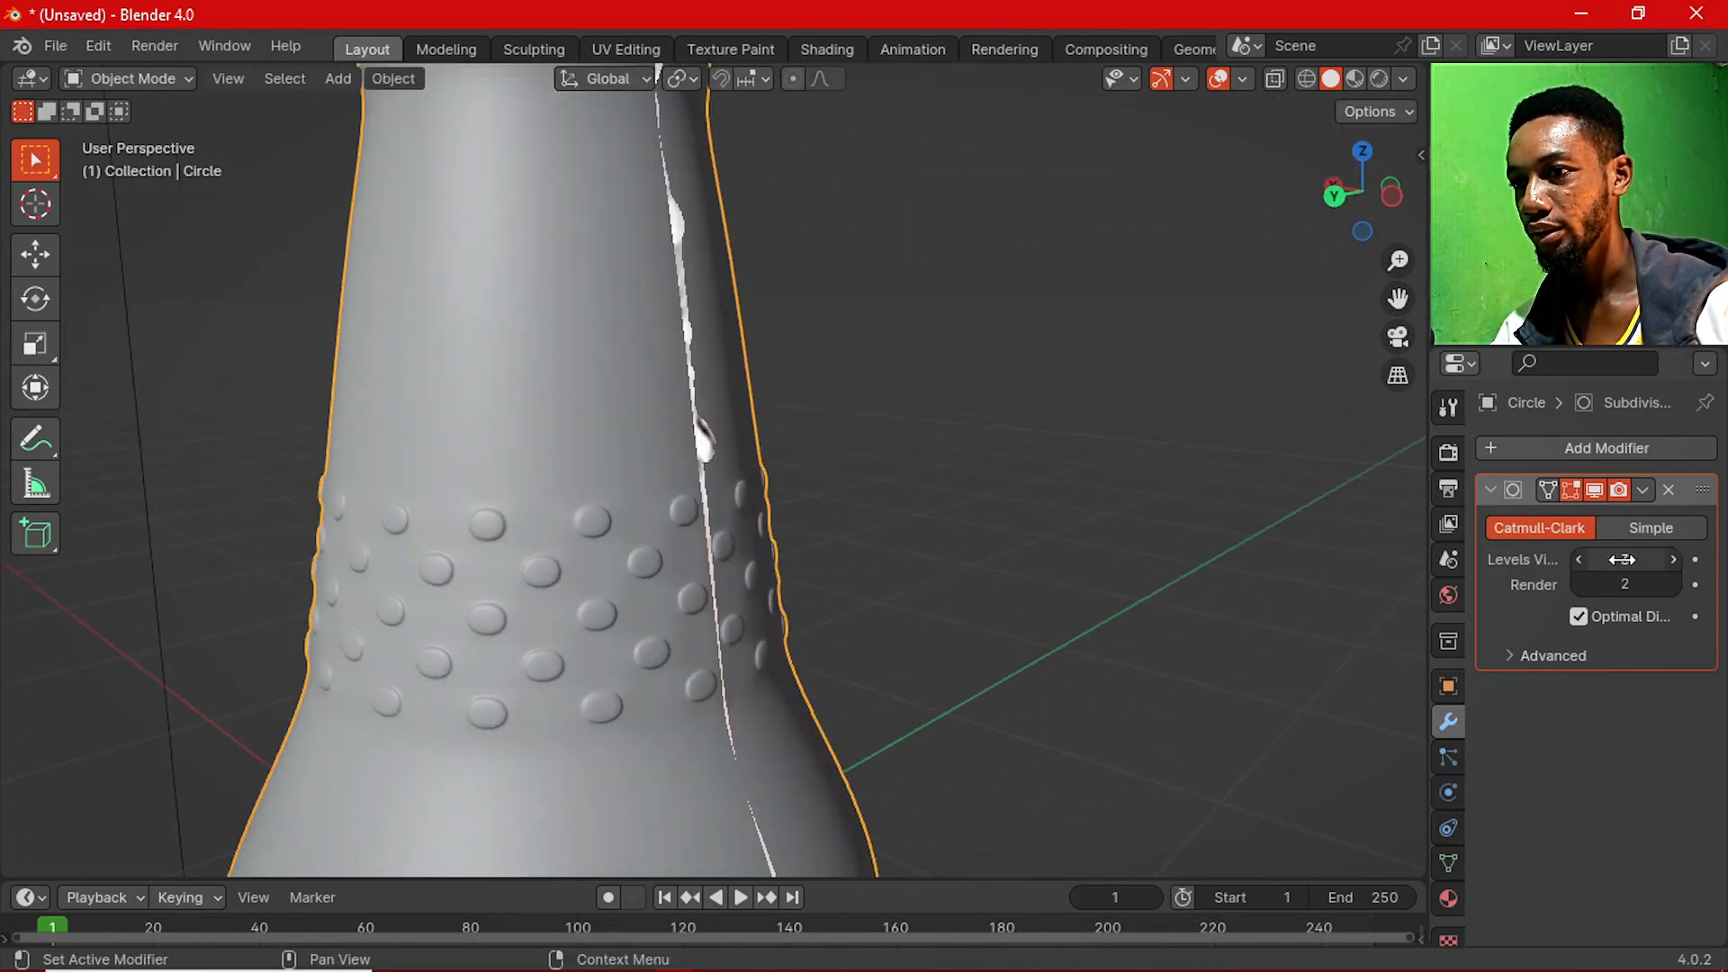
click(1578, 553)
scroll(865, 504, down, 4)
middle_drag(864, 504, 945, 502)
right_click(702, 408)
click(702, 409)
scroll(727, 412, down, 2)
scroll(765, 378, up, 2)
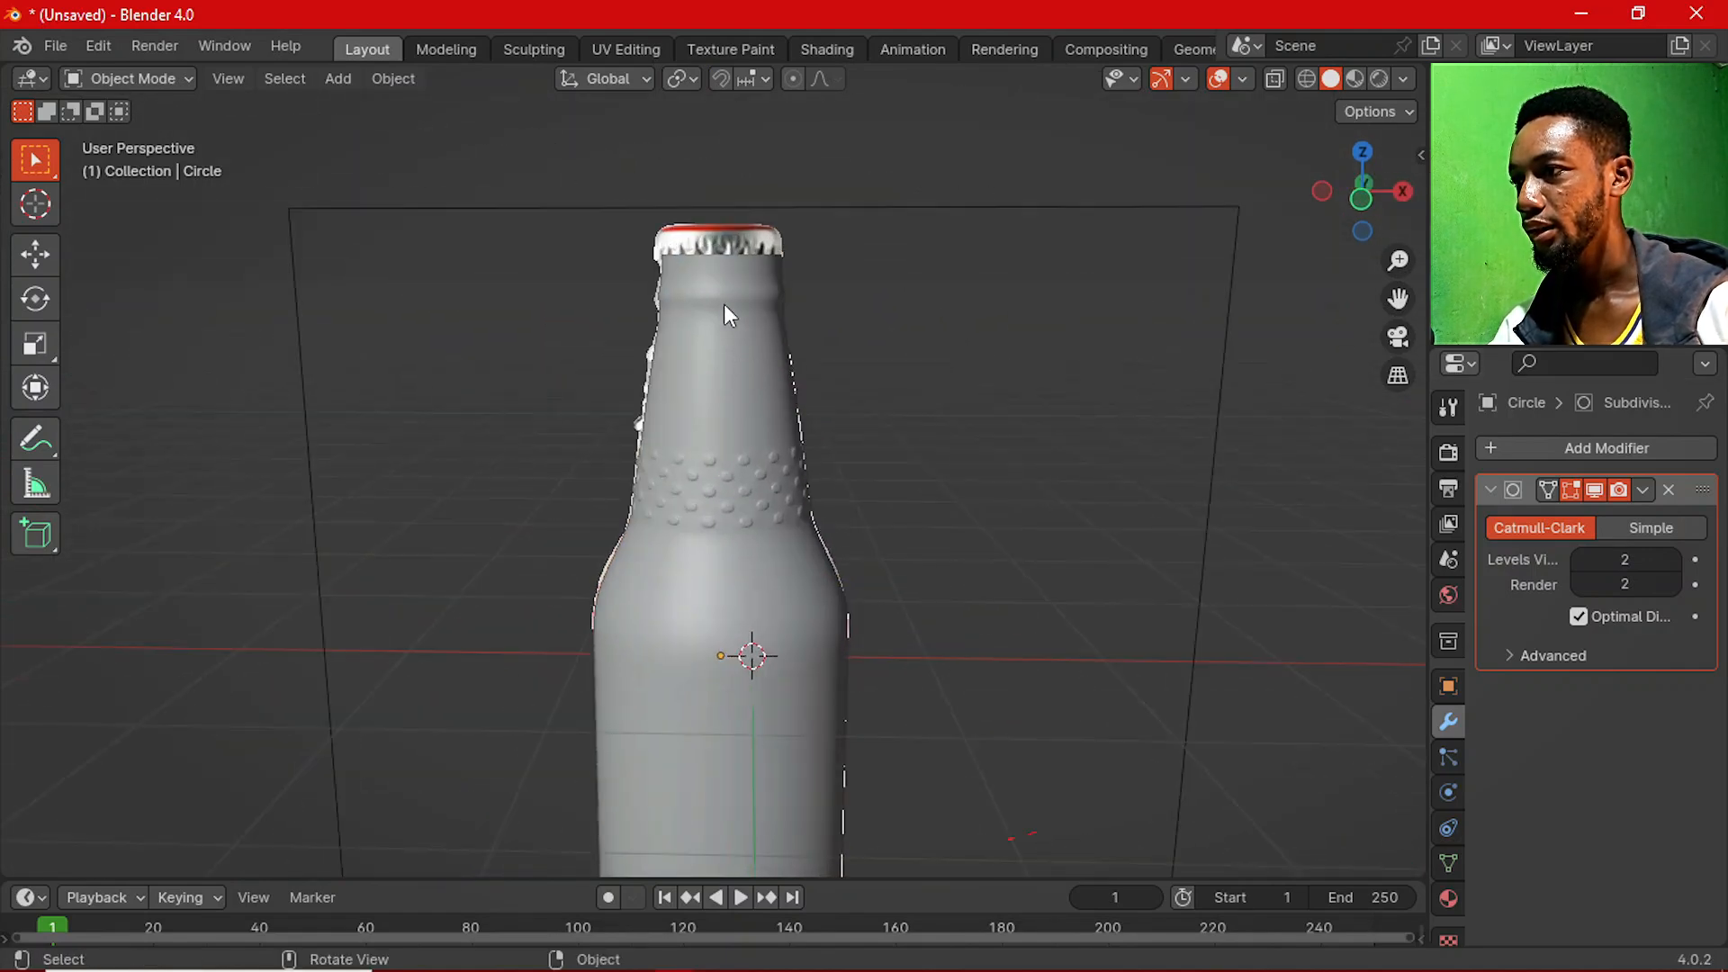
Bring the bottle's mouth into front view and open its mesh in Edit Mode with vertex selection and X-ray on.
scroll(776, 504, down, 3)
key(grave)
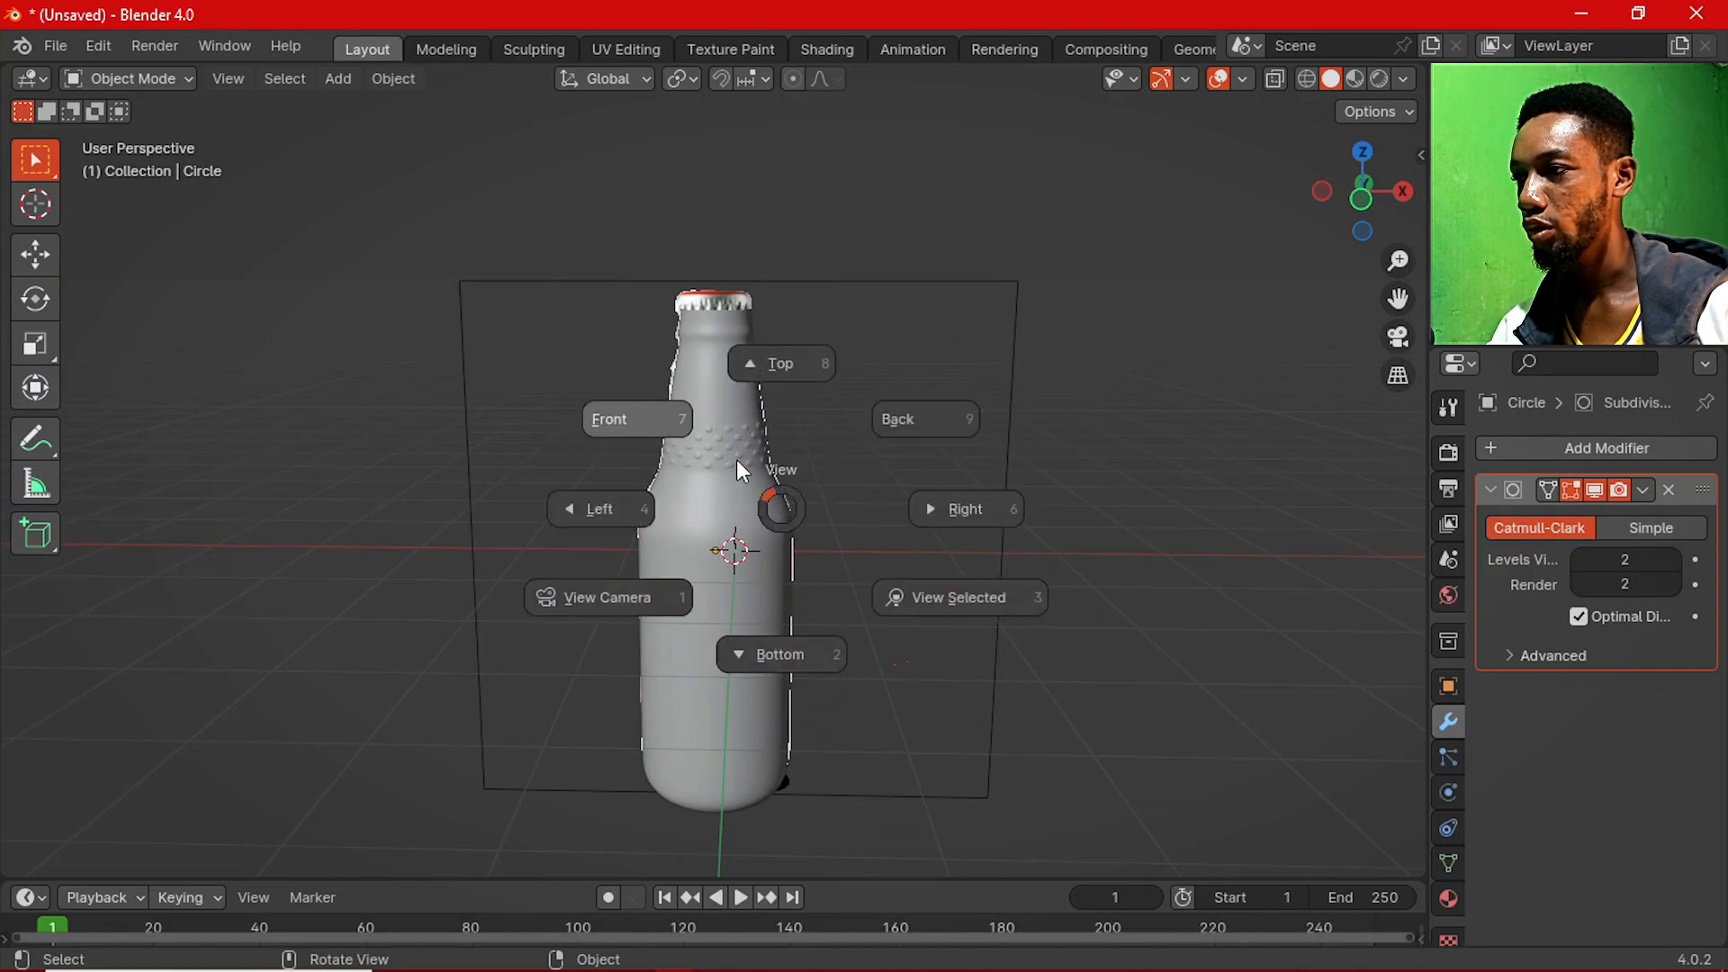
click(722, 385)
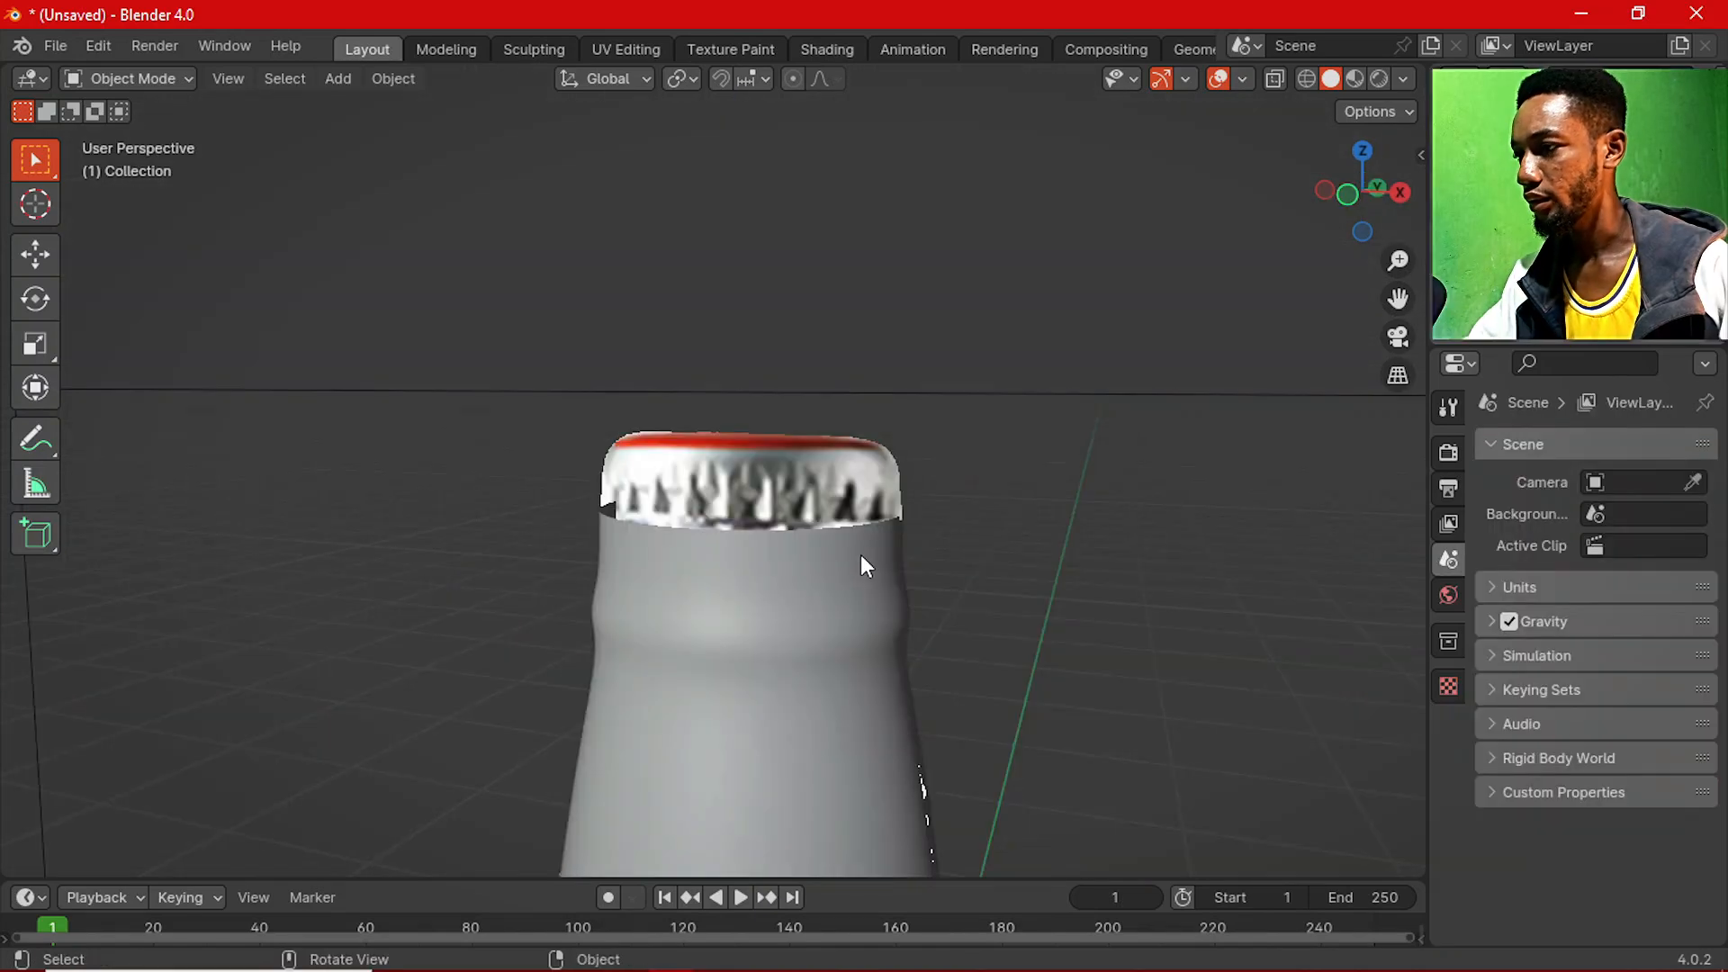
key(grave)
click(749, 499)
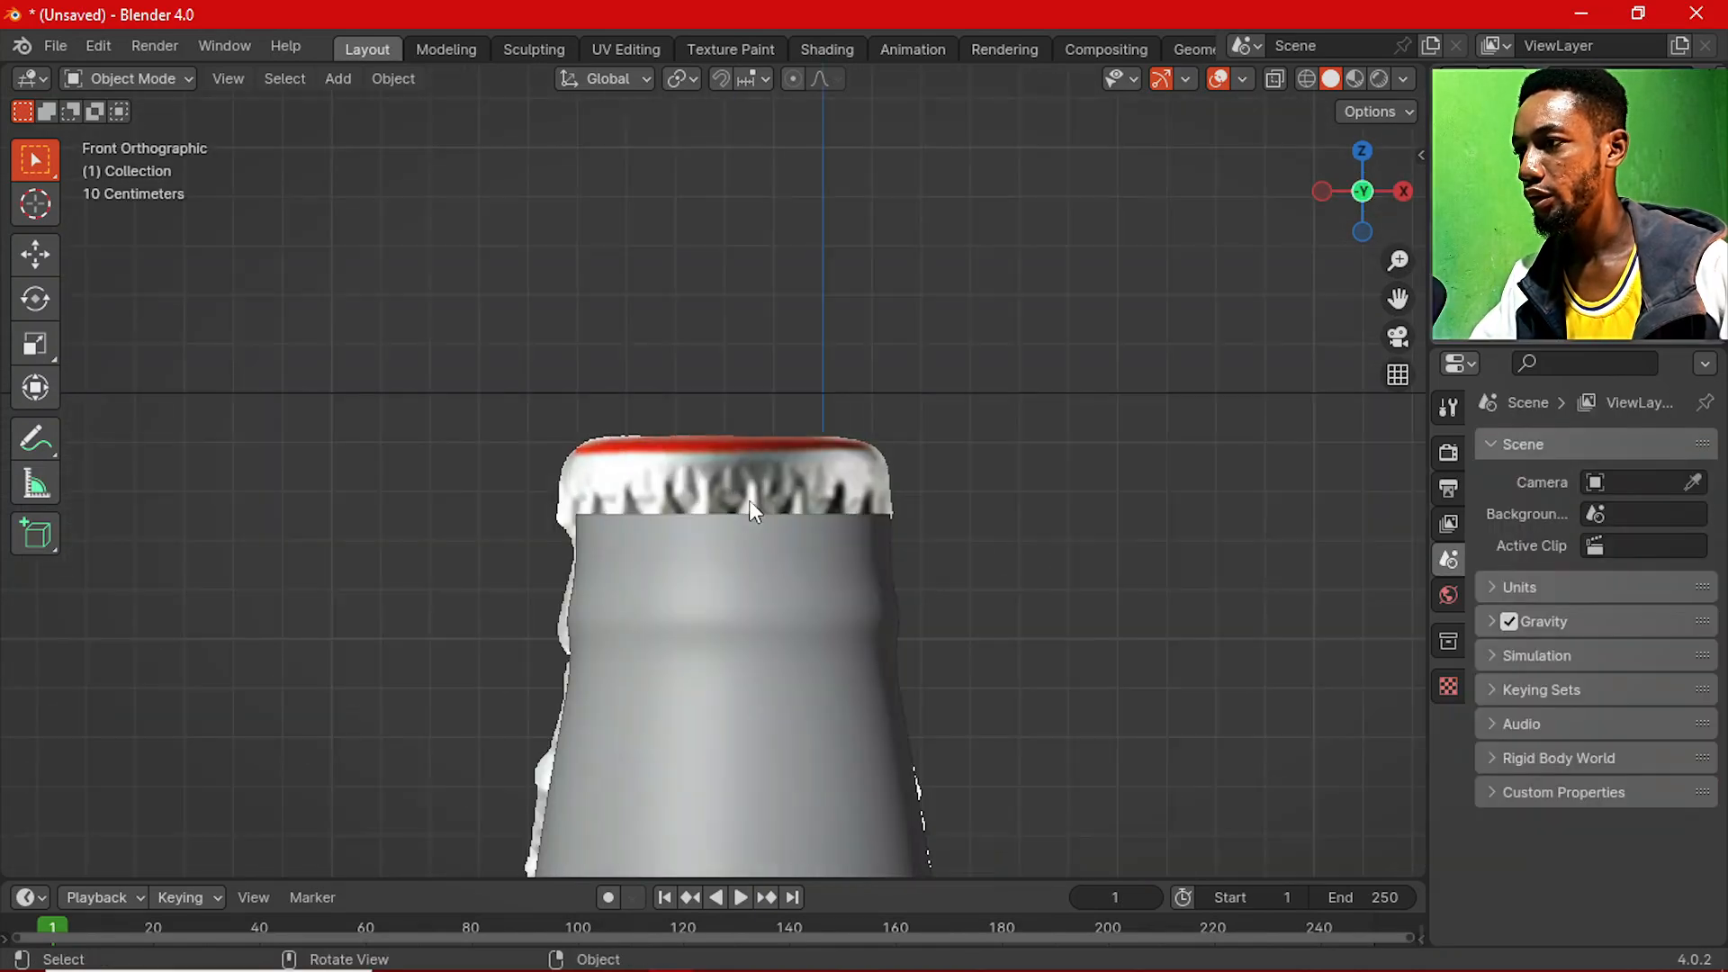
scroll(748, 501, up, 1)
click(748, 583)
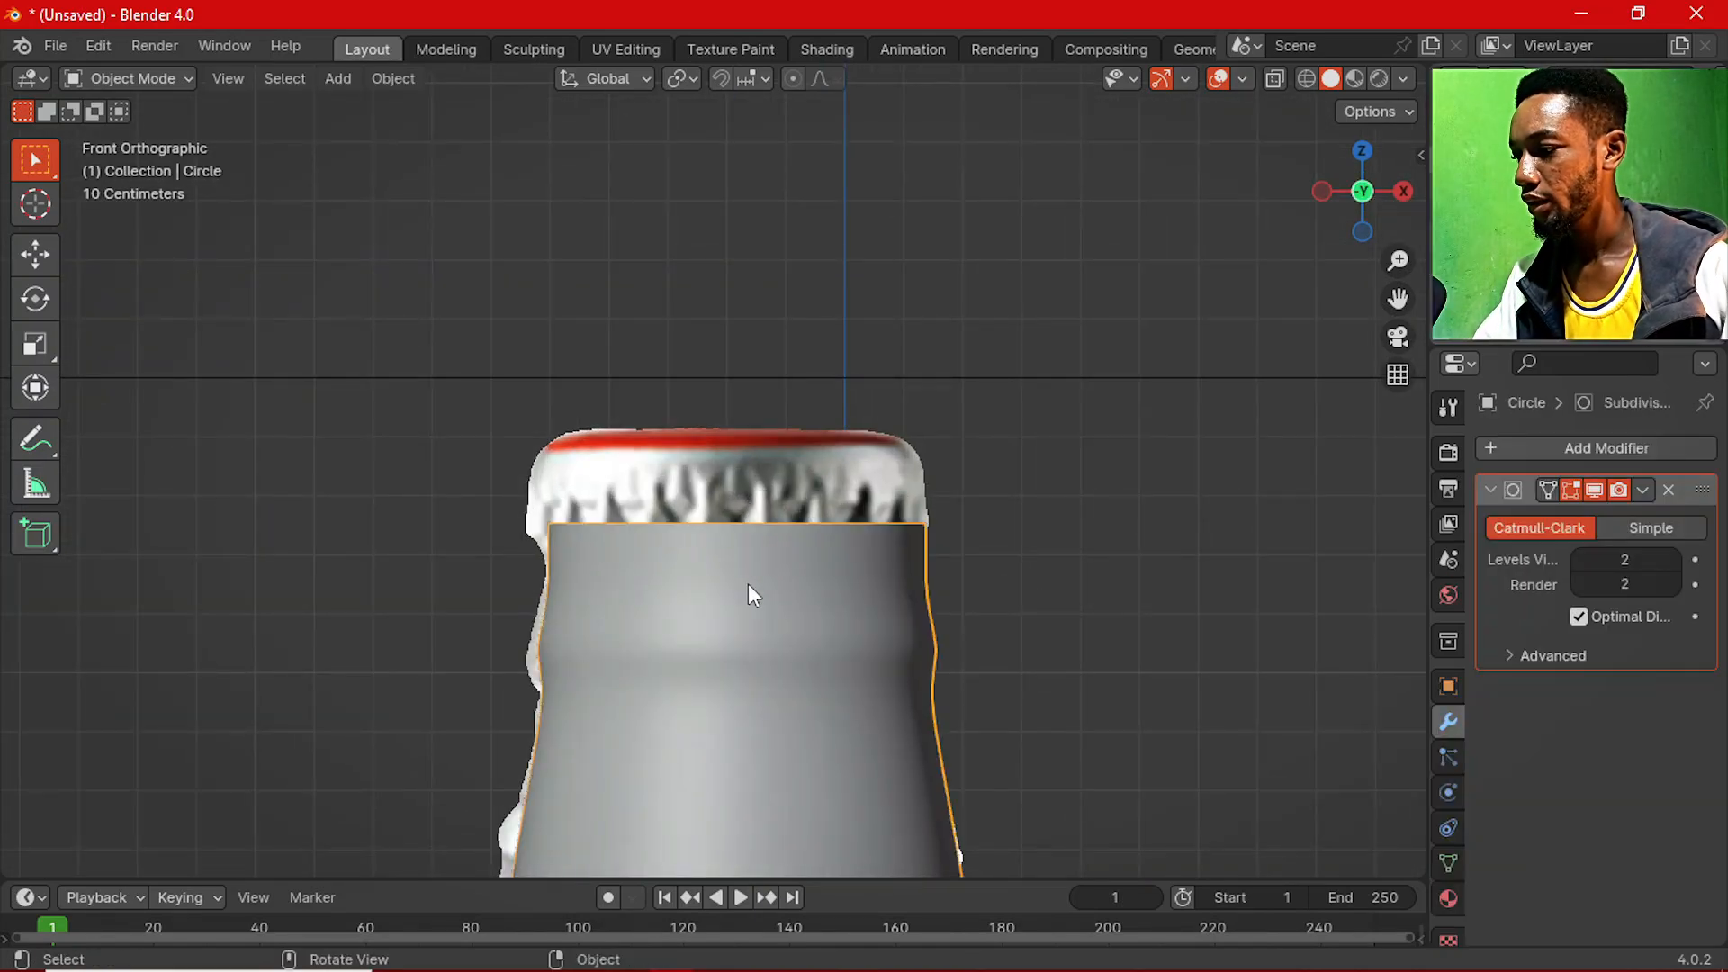
key(Tab)
key(1)
key(alt+z)
scroll(732, 570, up, 1)
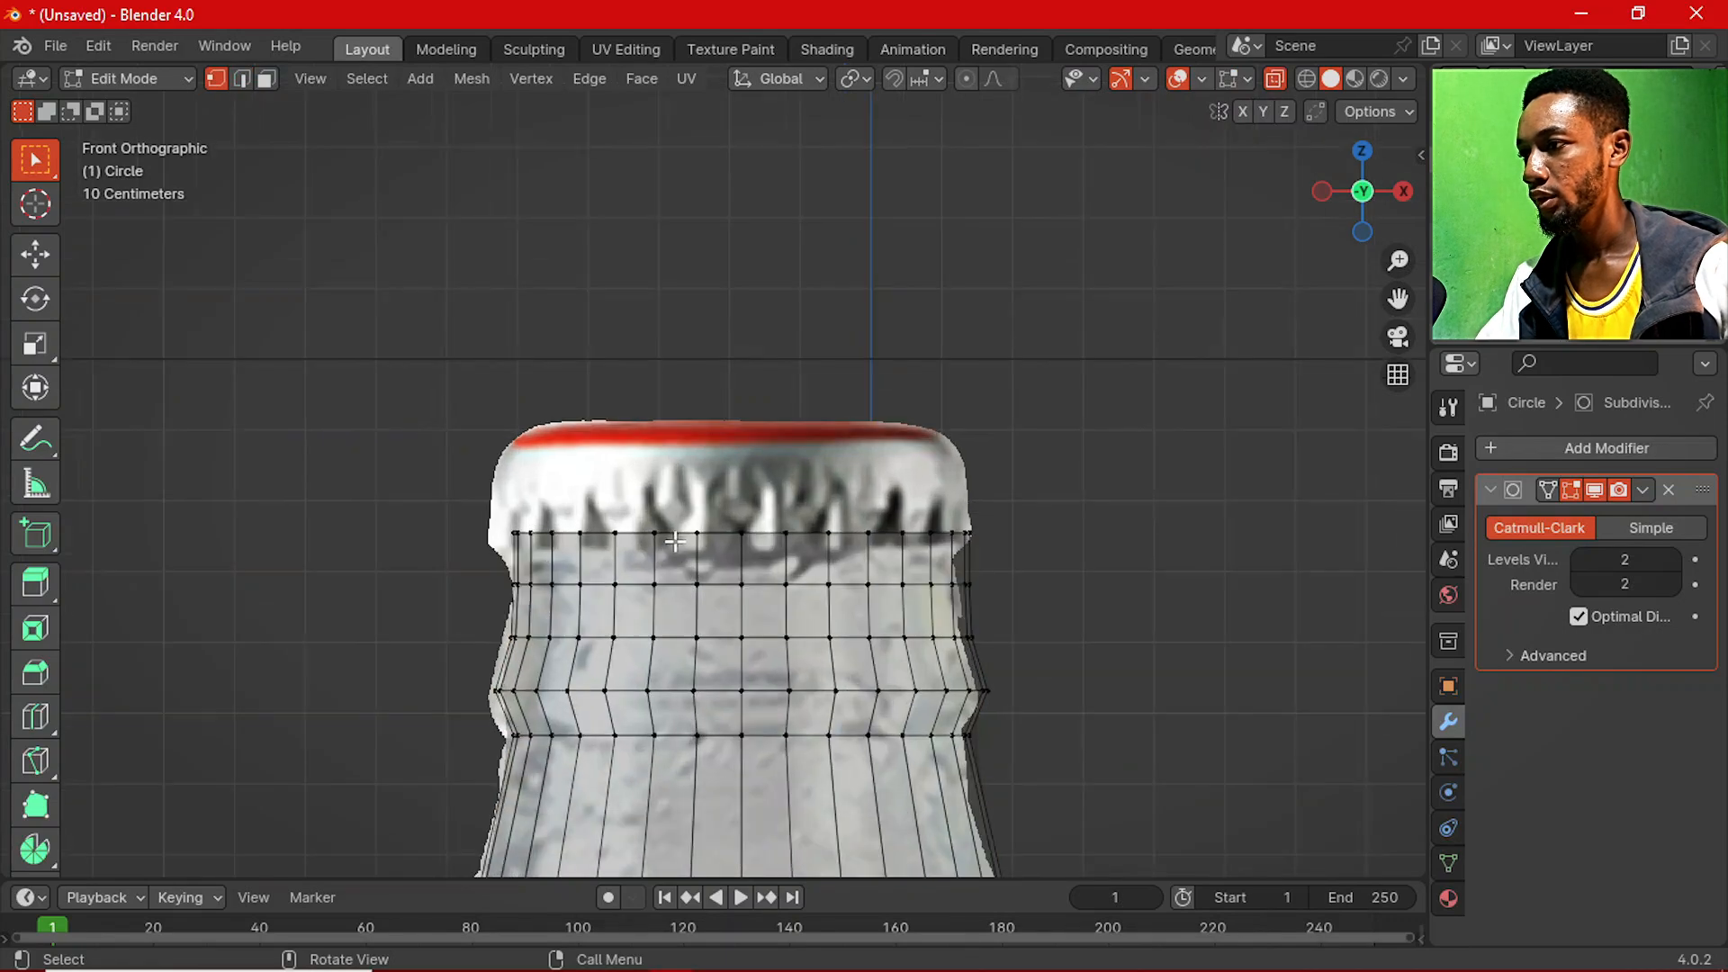
Select the top vertex ring of the bottle's mouth and duplicate it about 0.154 m upward along Z.
drag(348, 444, 1046, 543)
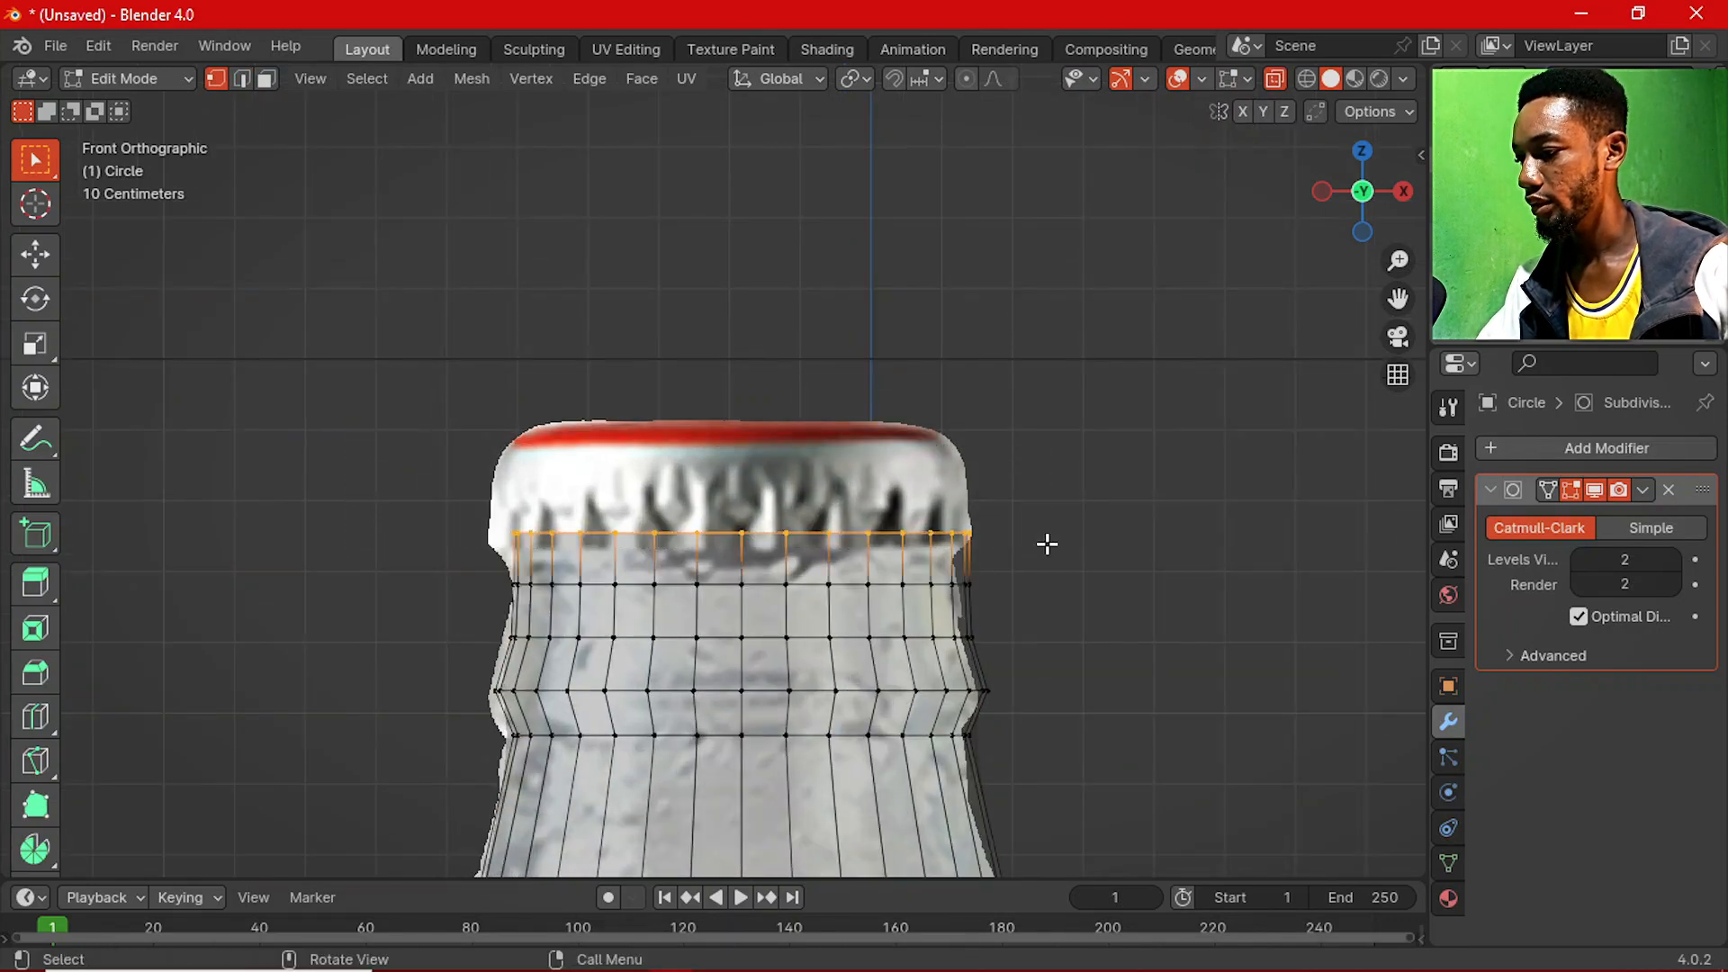
key(e)
key(z)
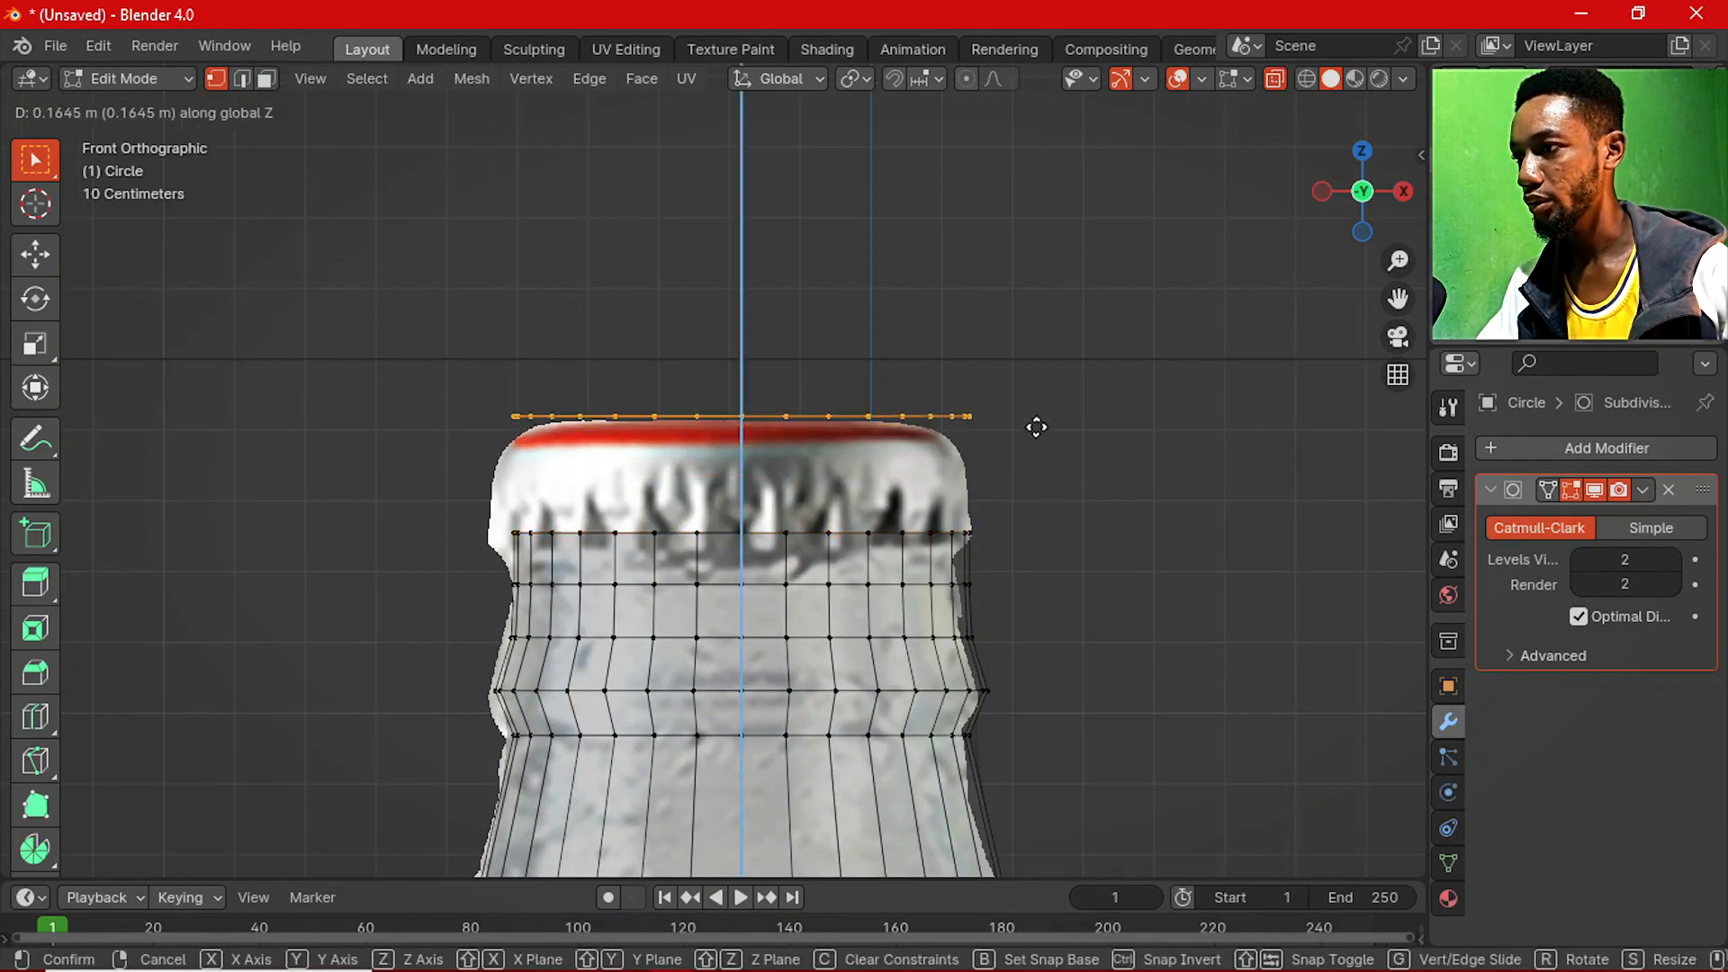
click(1037, 434)
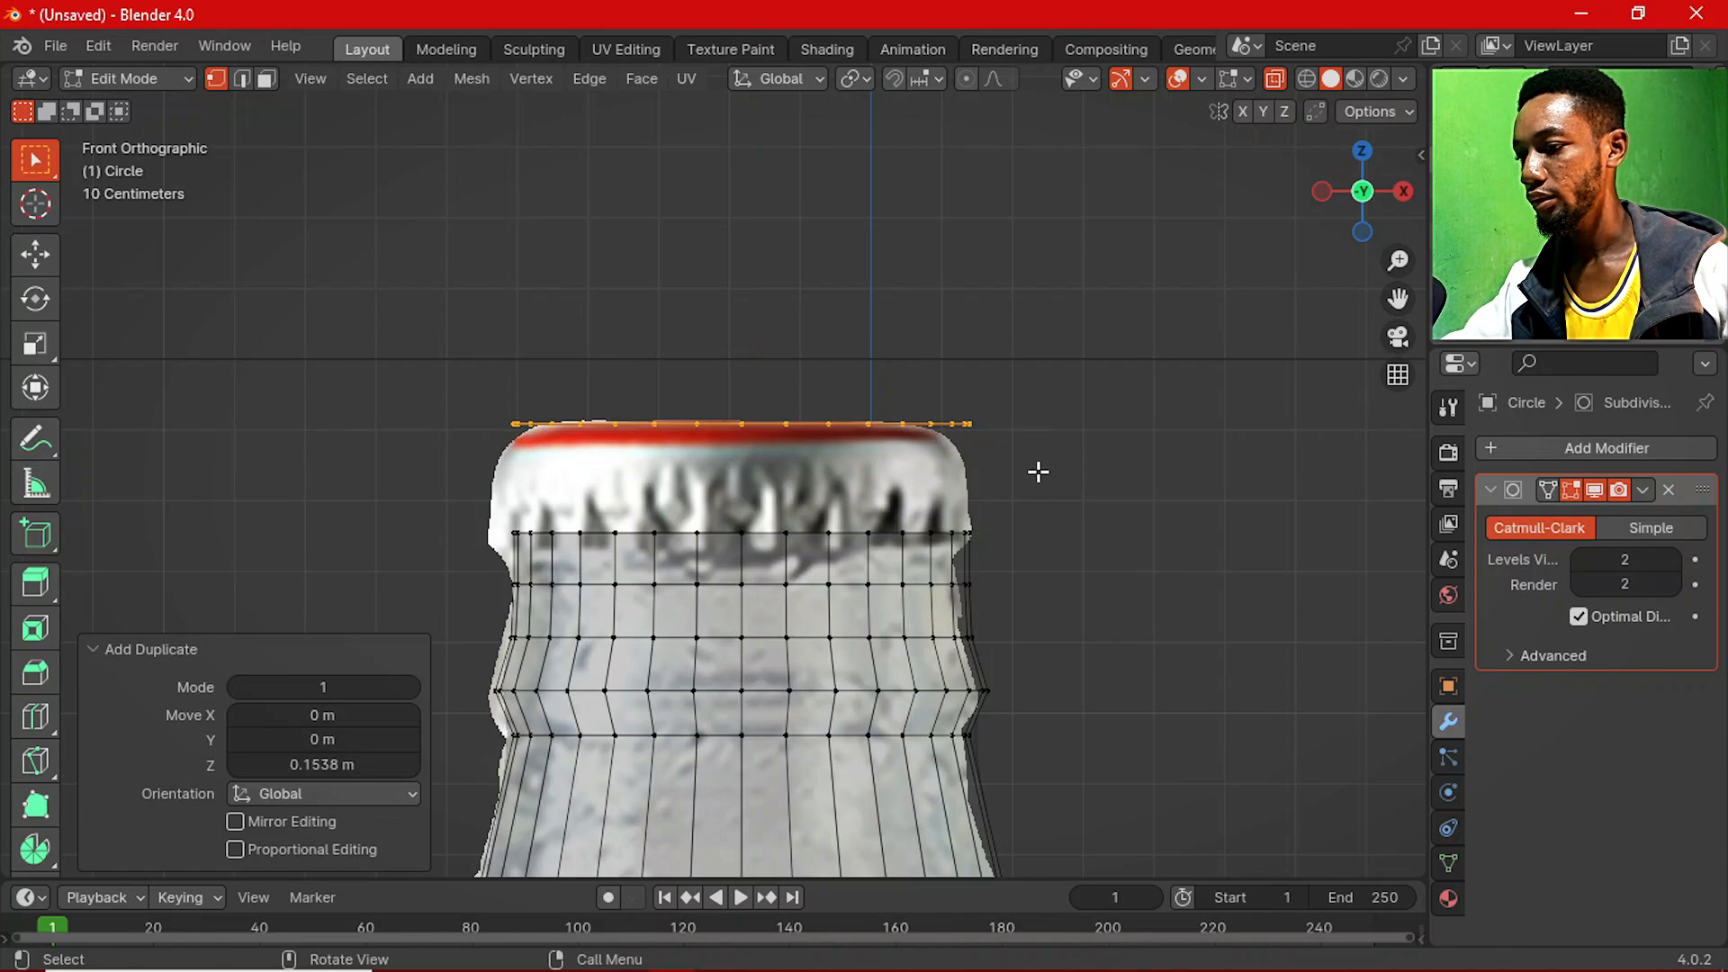
Separate the duplicated ring into its own object for the cap and open that object's mesh for editing.
key(p)
click(1038, 471)
key(Tab)
click(968, 423)
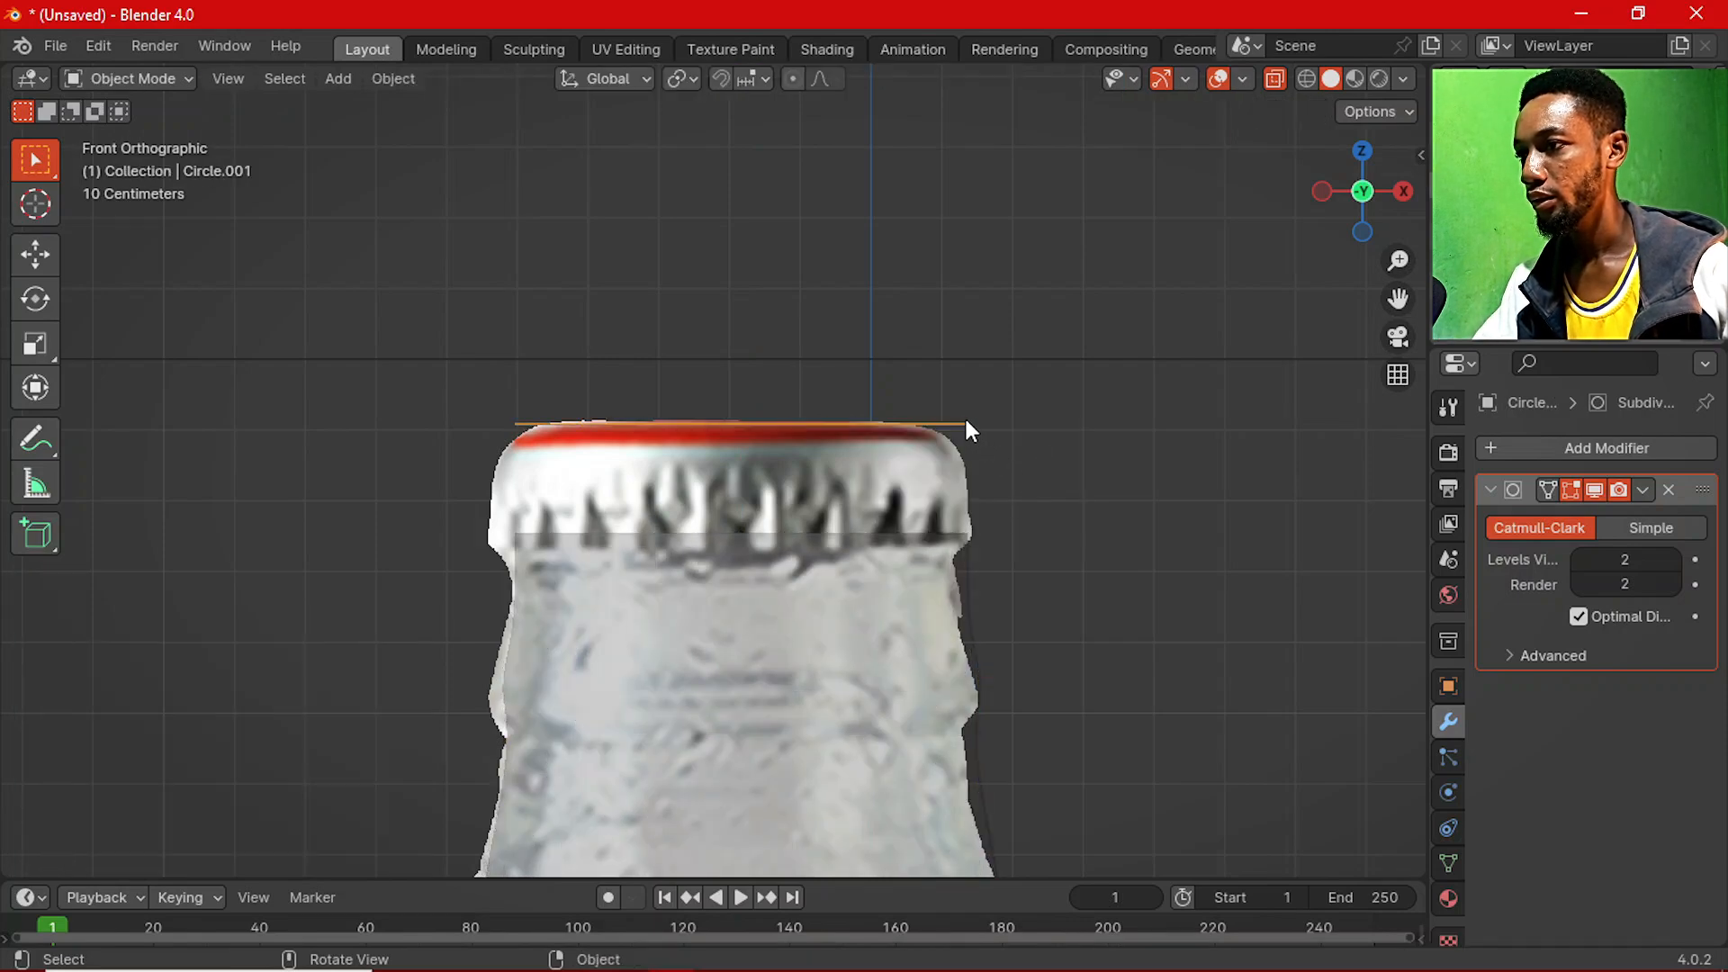
key(Tab)
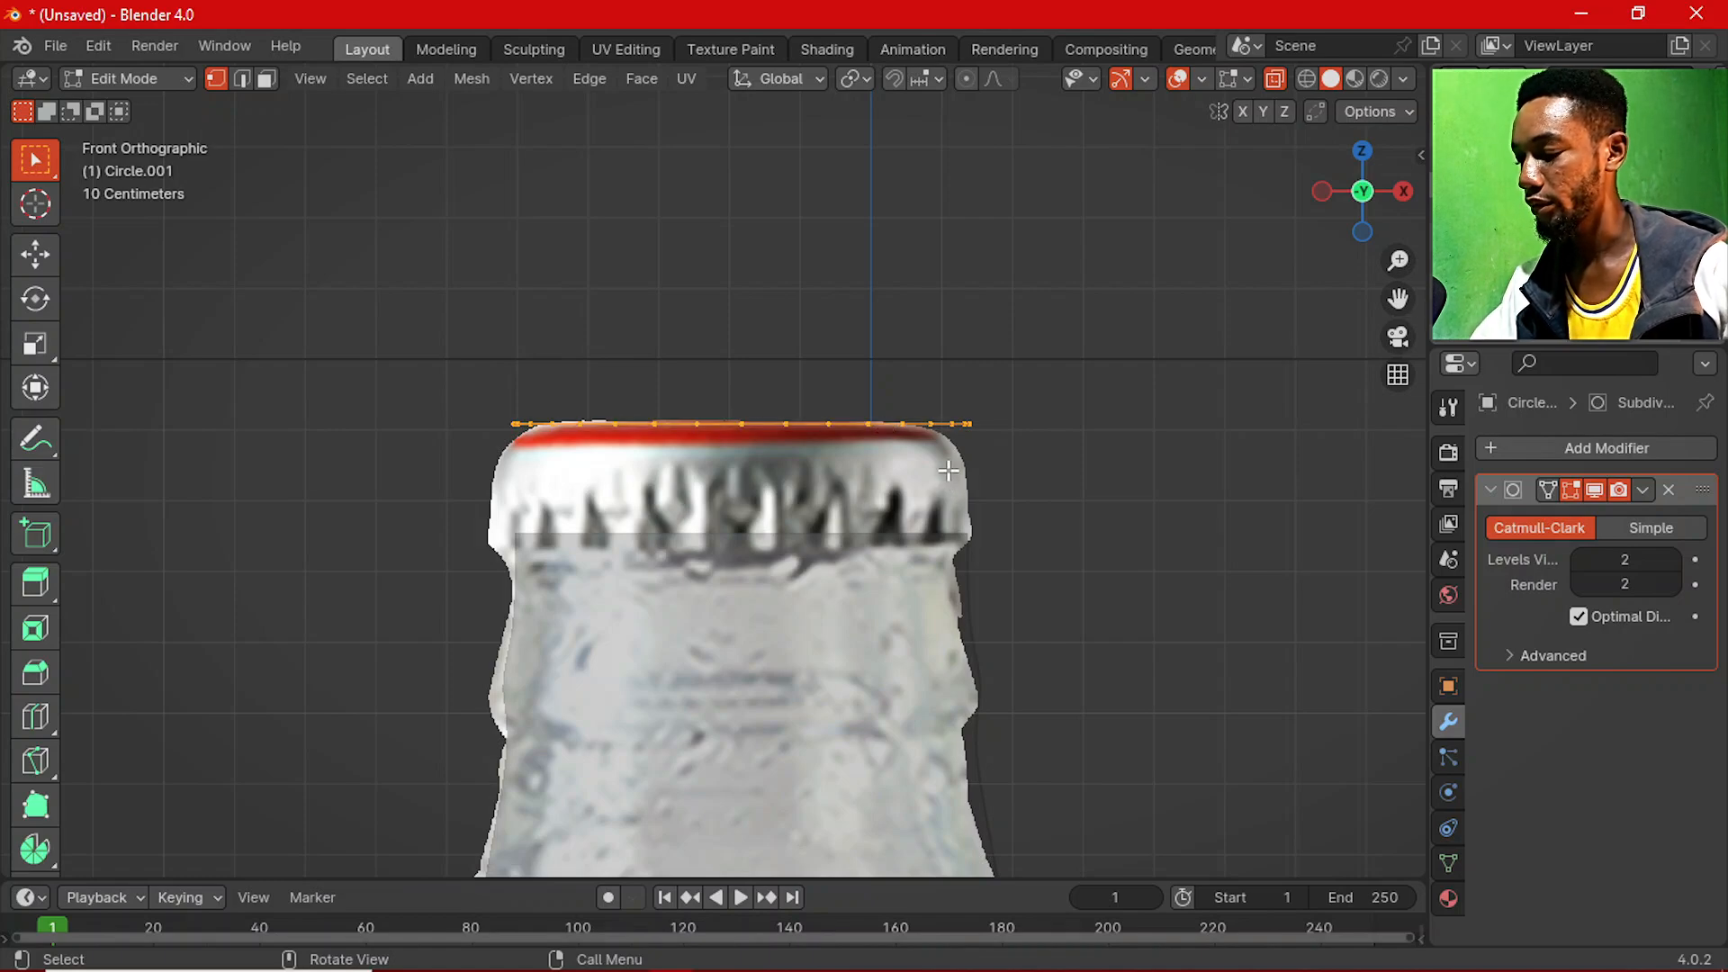
Extrude the separated cap ring about 0.13 m downward along Z.
key(e)
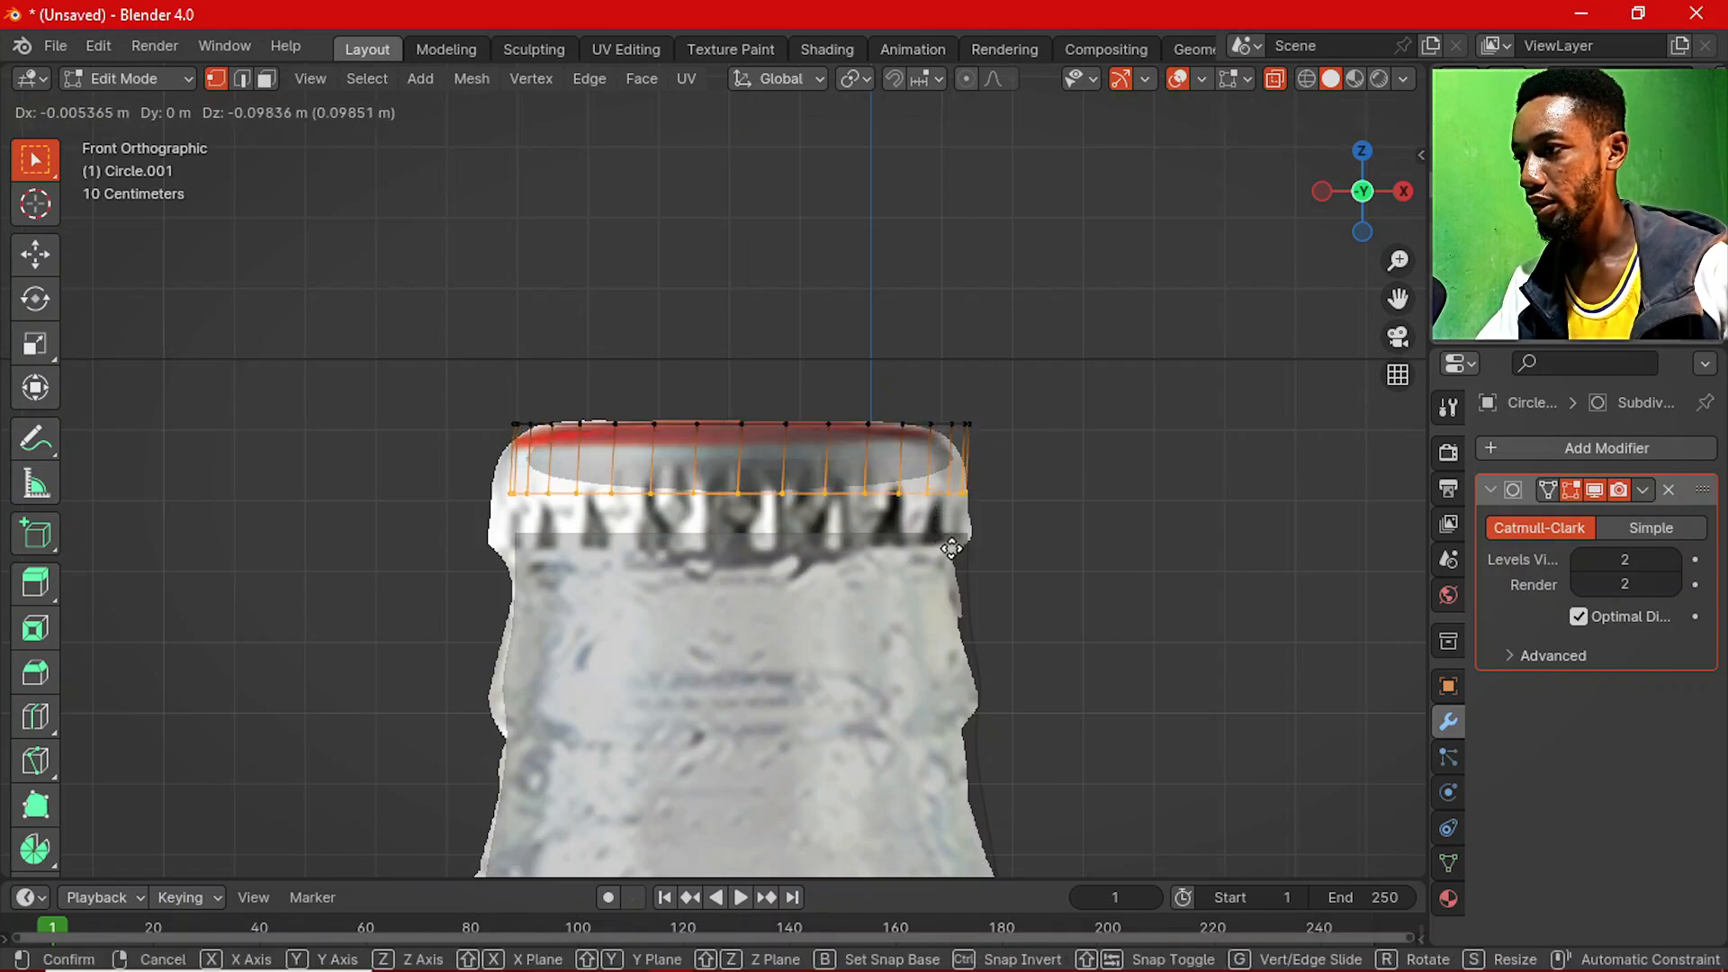
key(z)
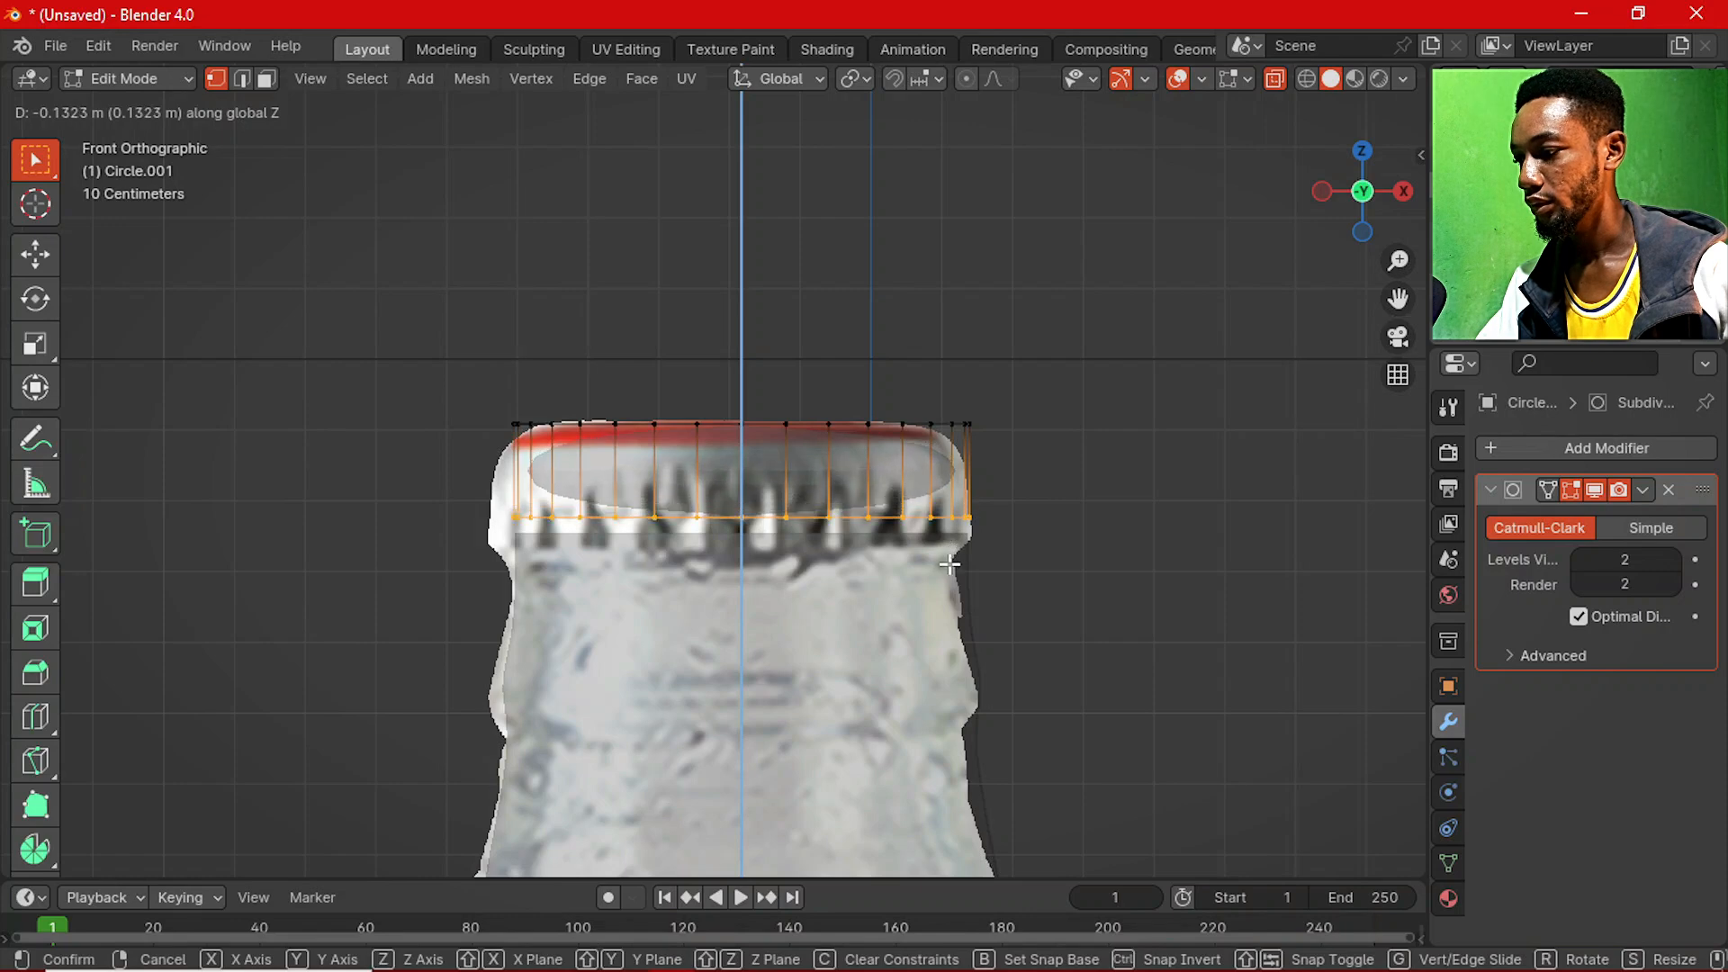
click(951, 567)
Select the cap's bottom face in face mode with X-ray off and delete it.
key(3)
middle_drag(952, 567, 884, 514)
key(alt+a)
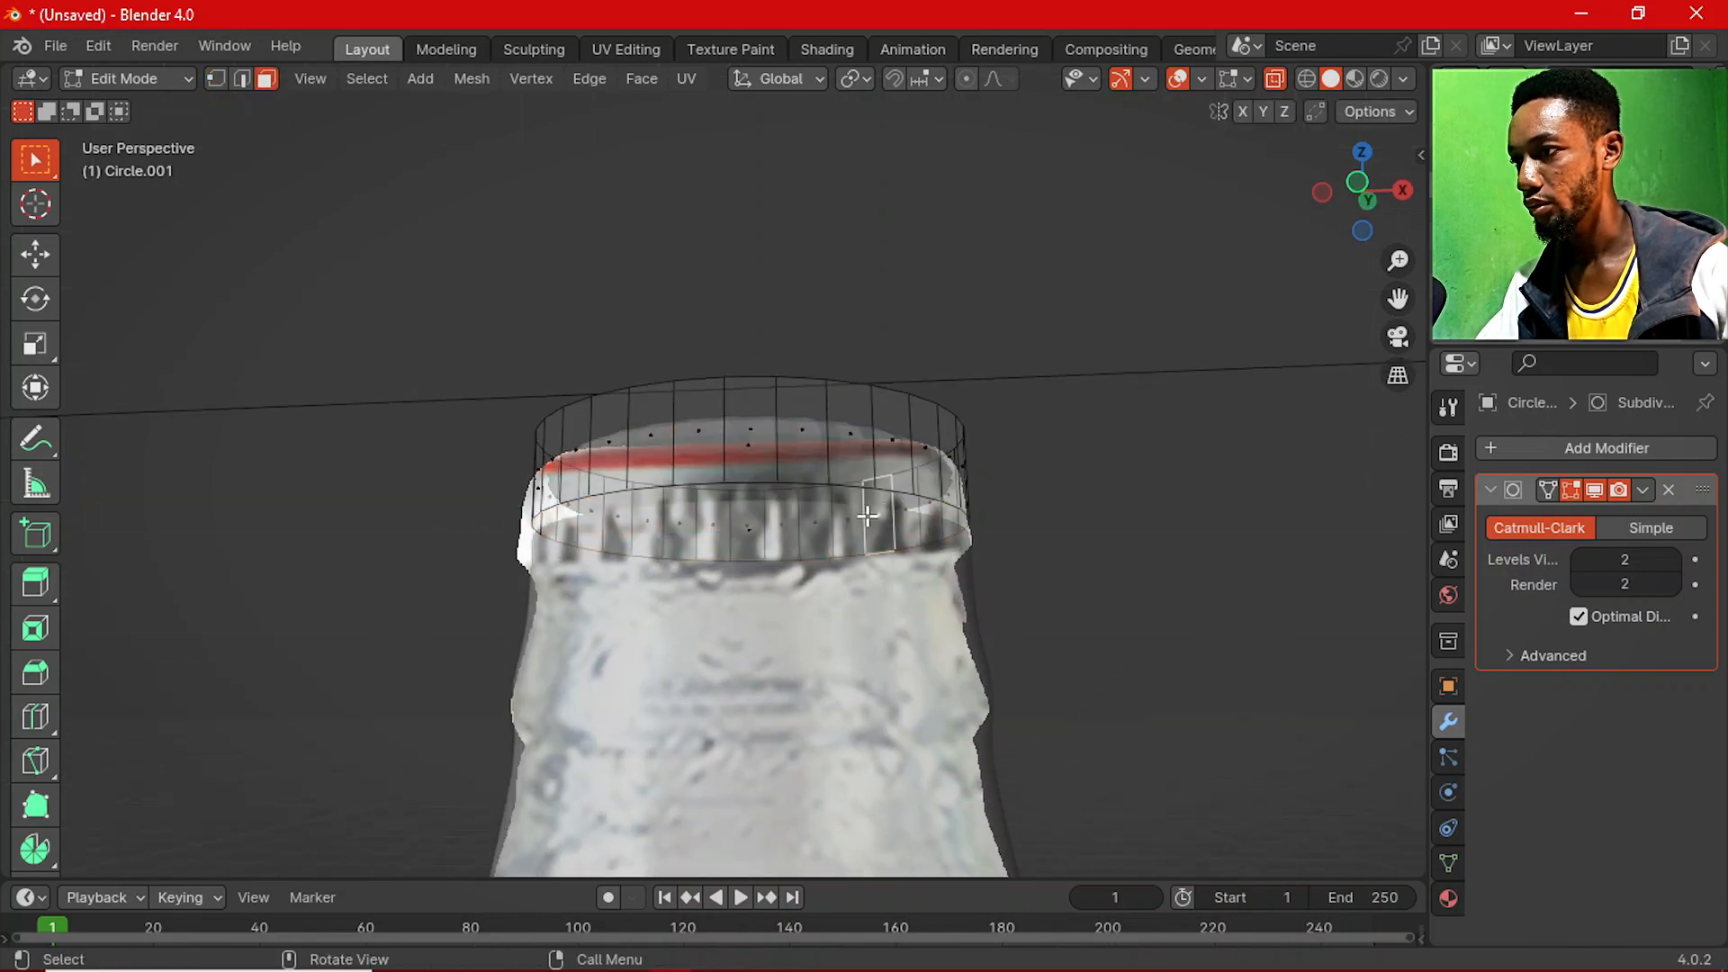
key(alt+z)
click(775, 496)
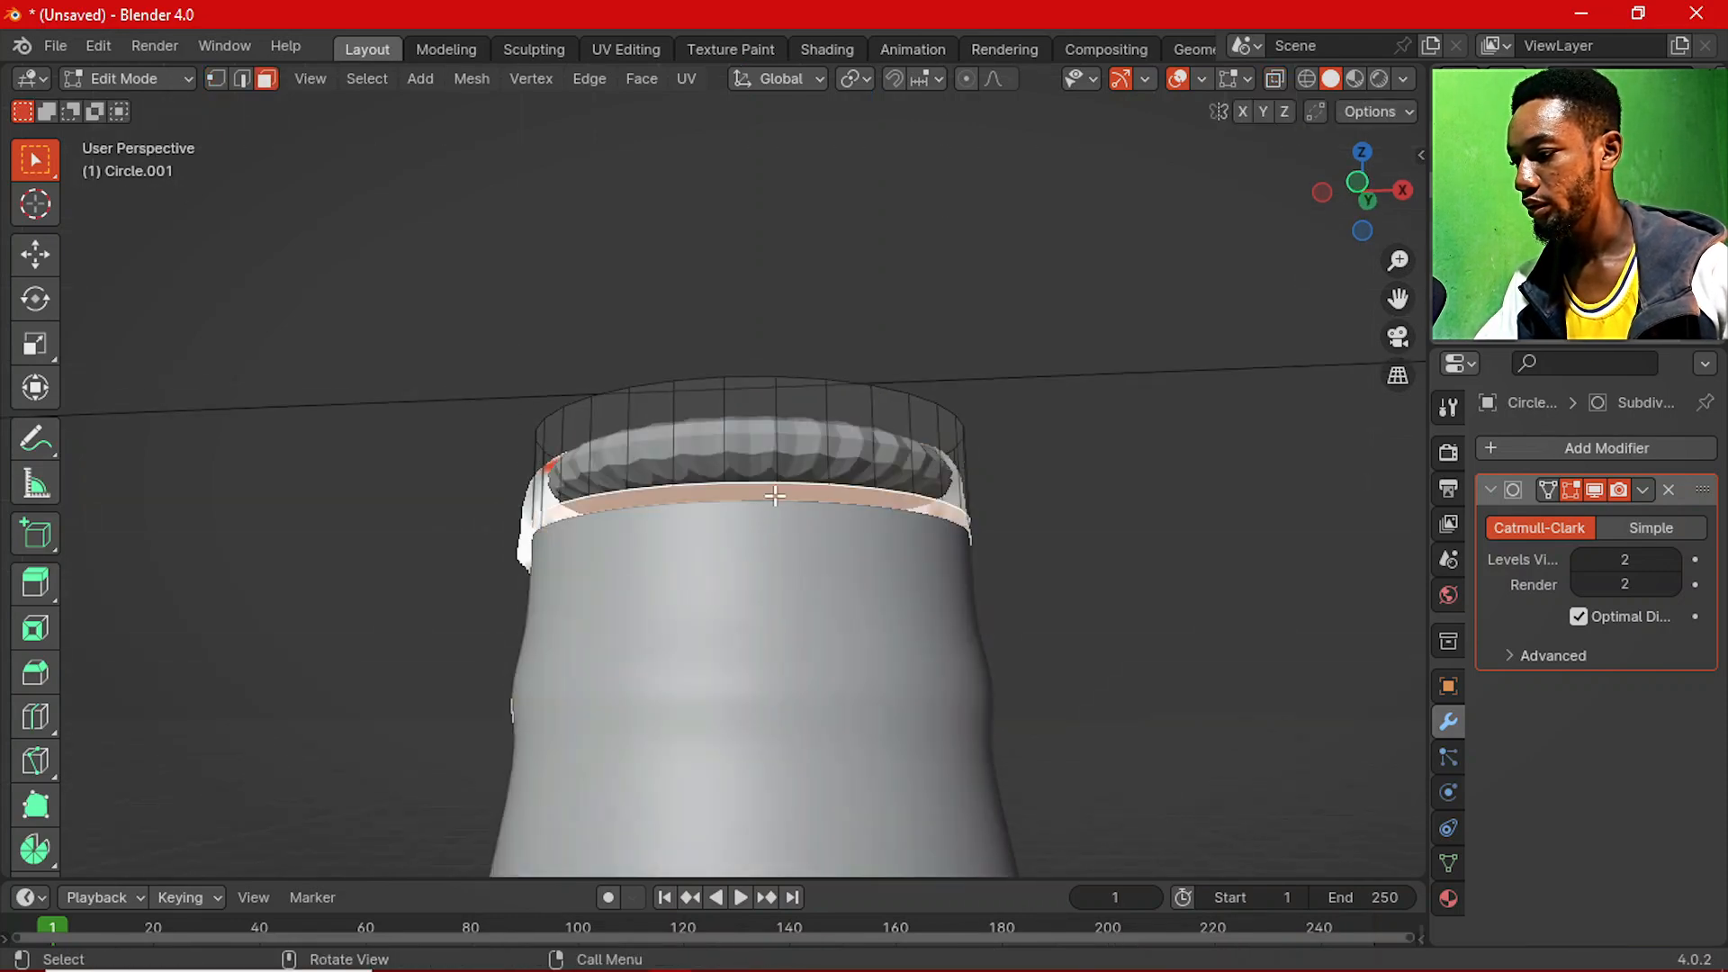
key(x)
click(767, 495)
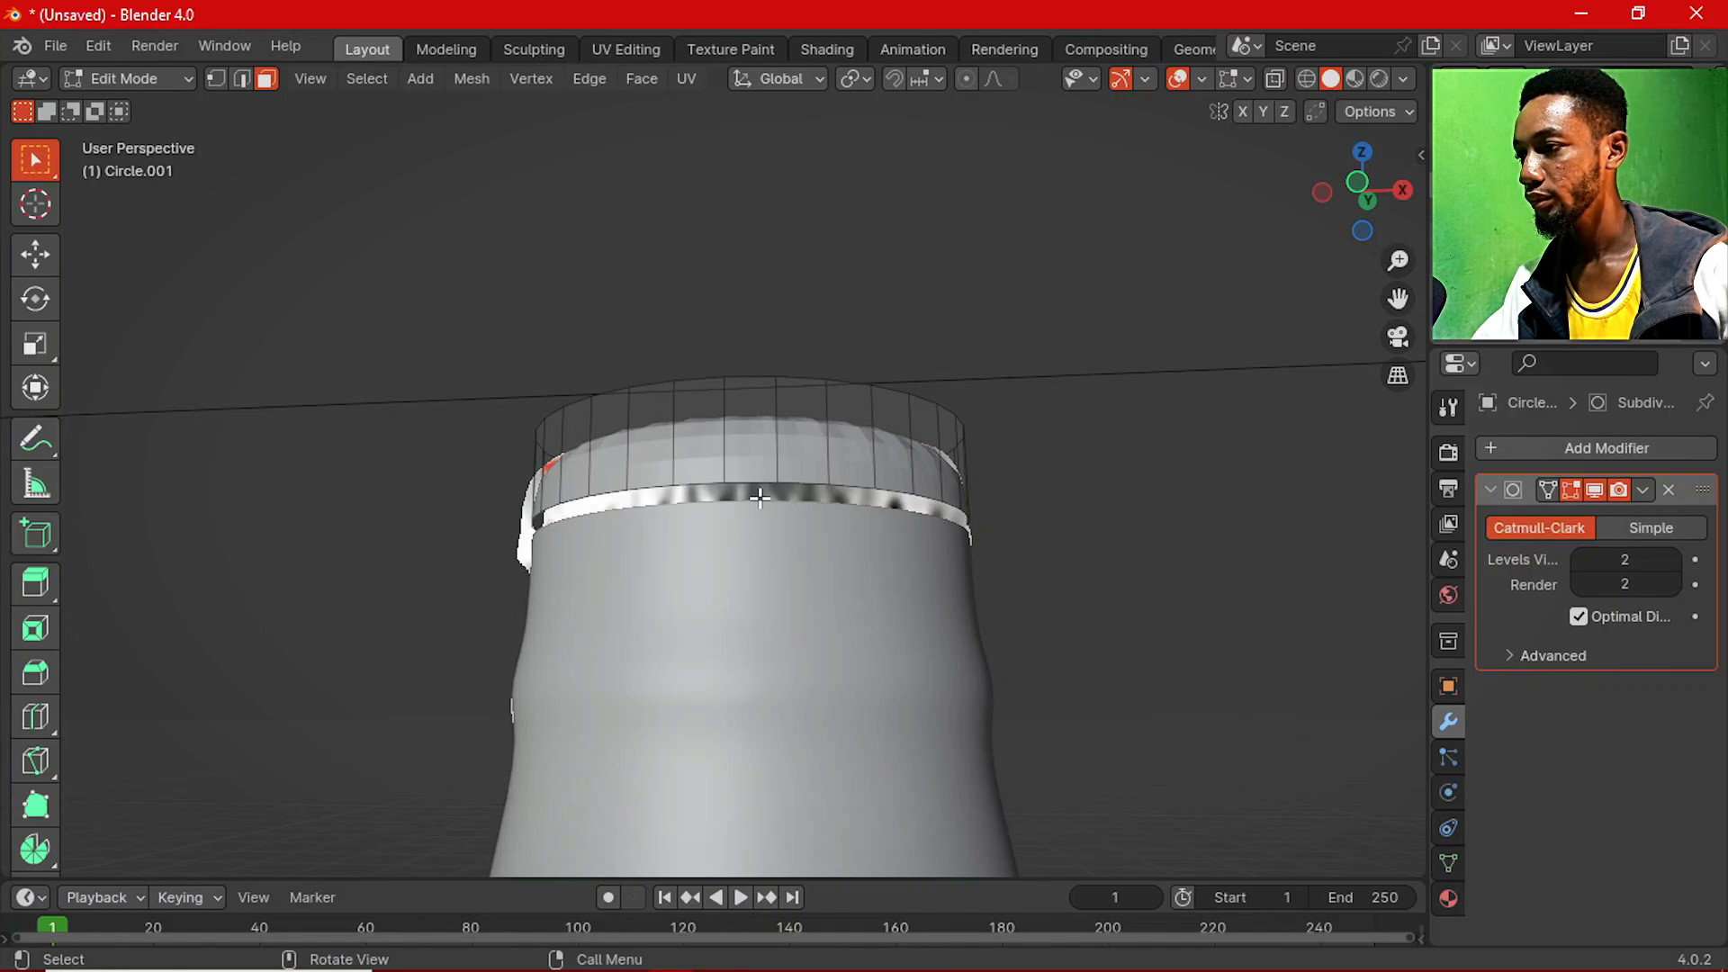
Move the whole cap mesh about 0.009 m upward along Z in front view with X-ray on.
key(grave)
click(673, 443)
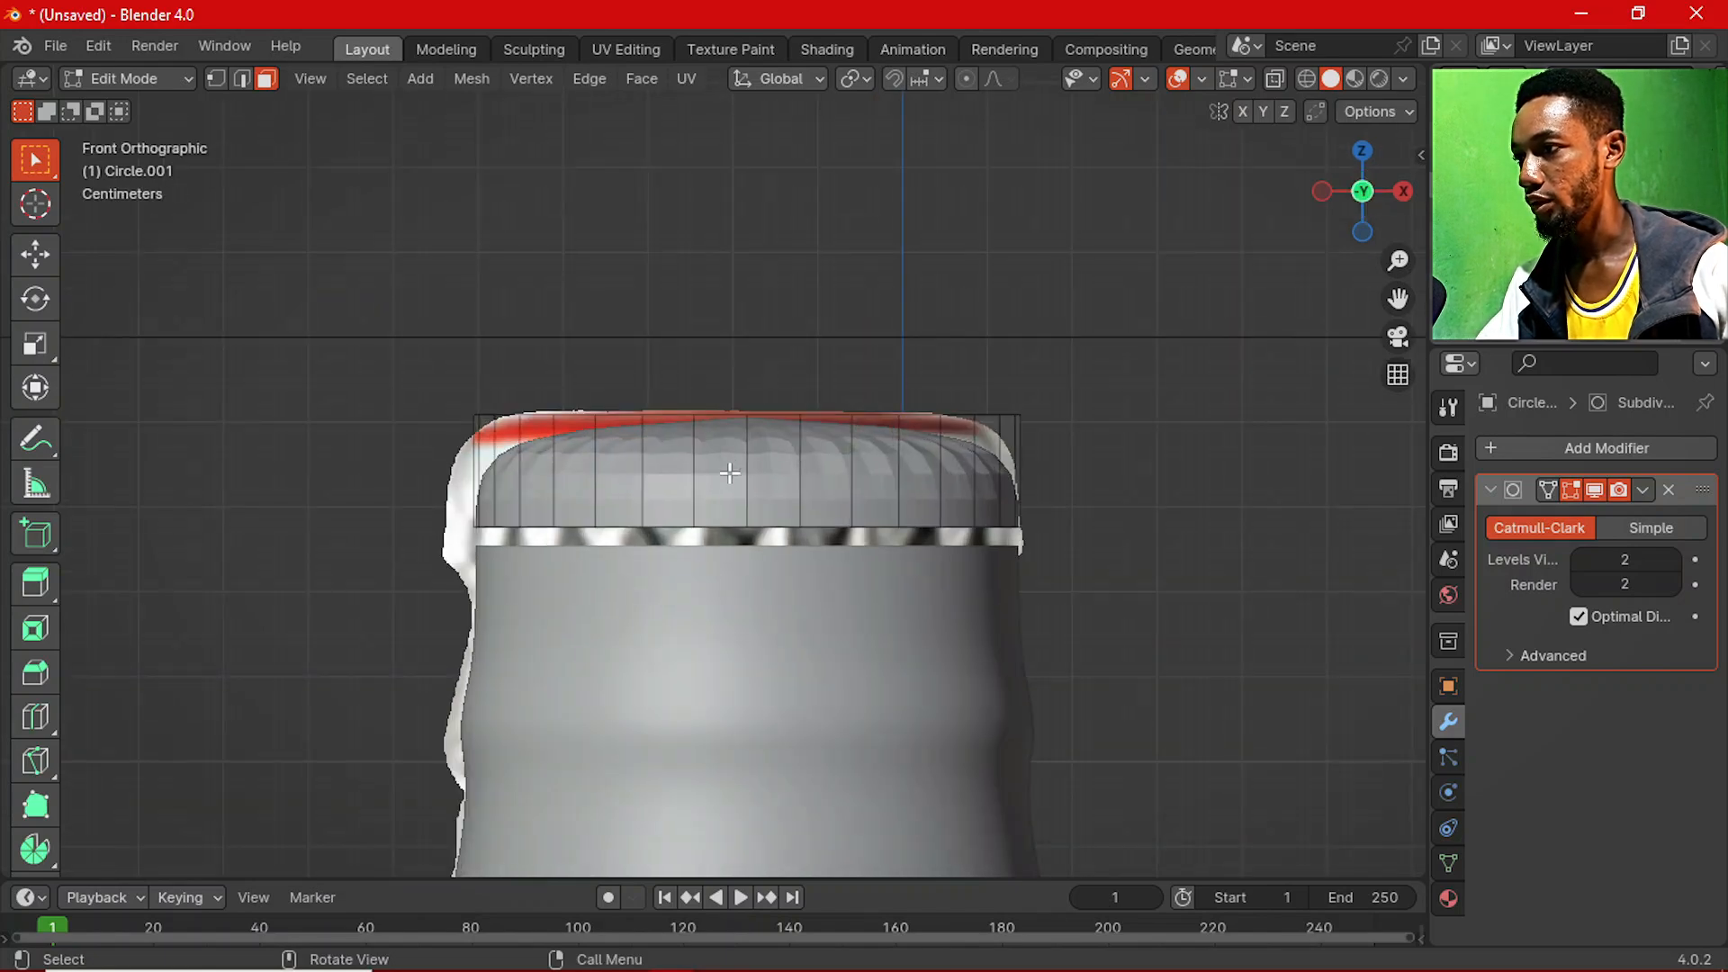
key(alt+z)
scroll(838, 483, up, 1)
key(1)
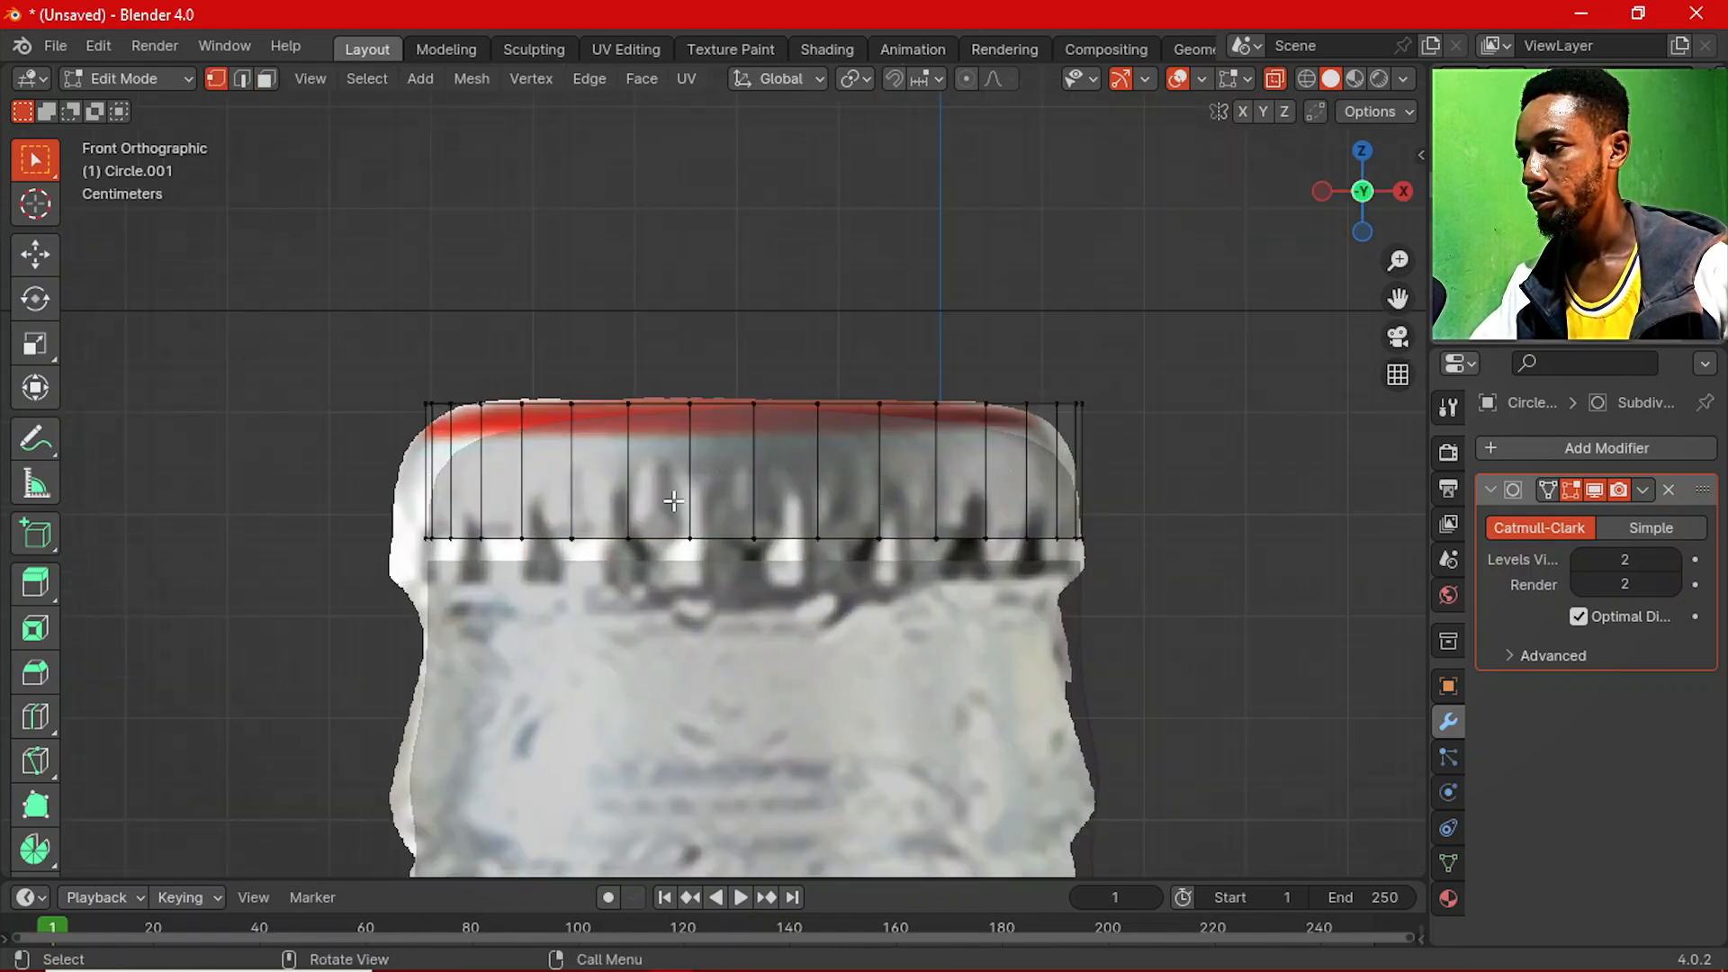
drag(379, 489, 1159, 587)
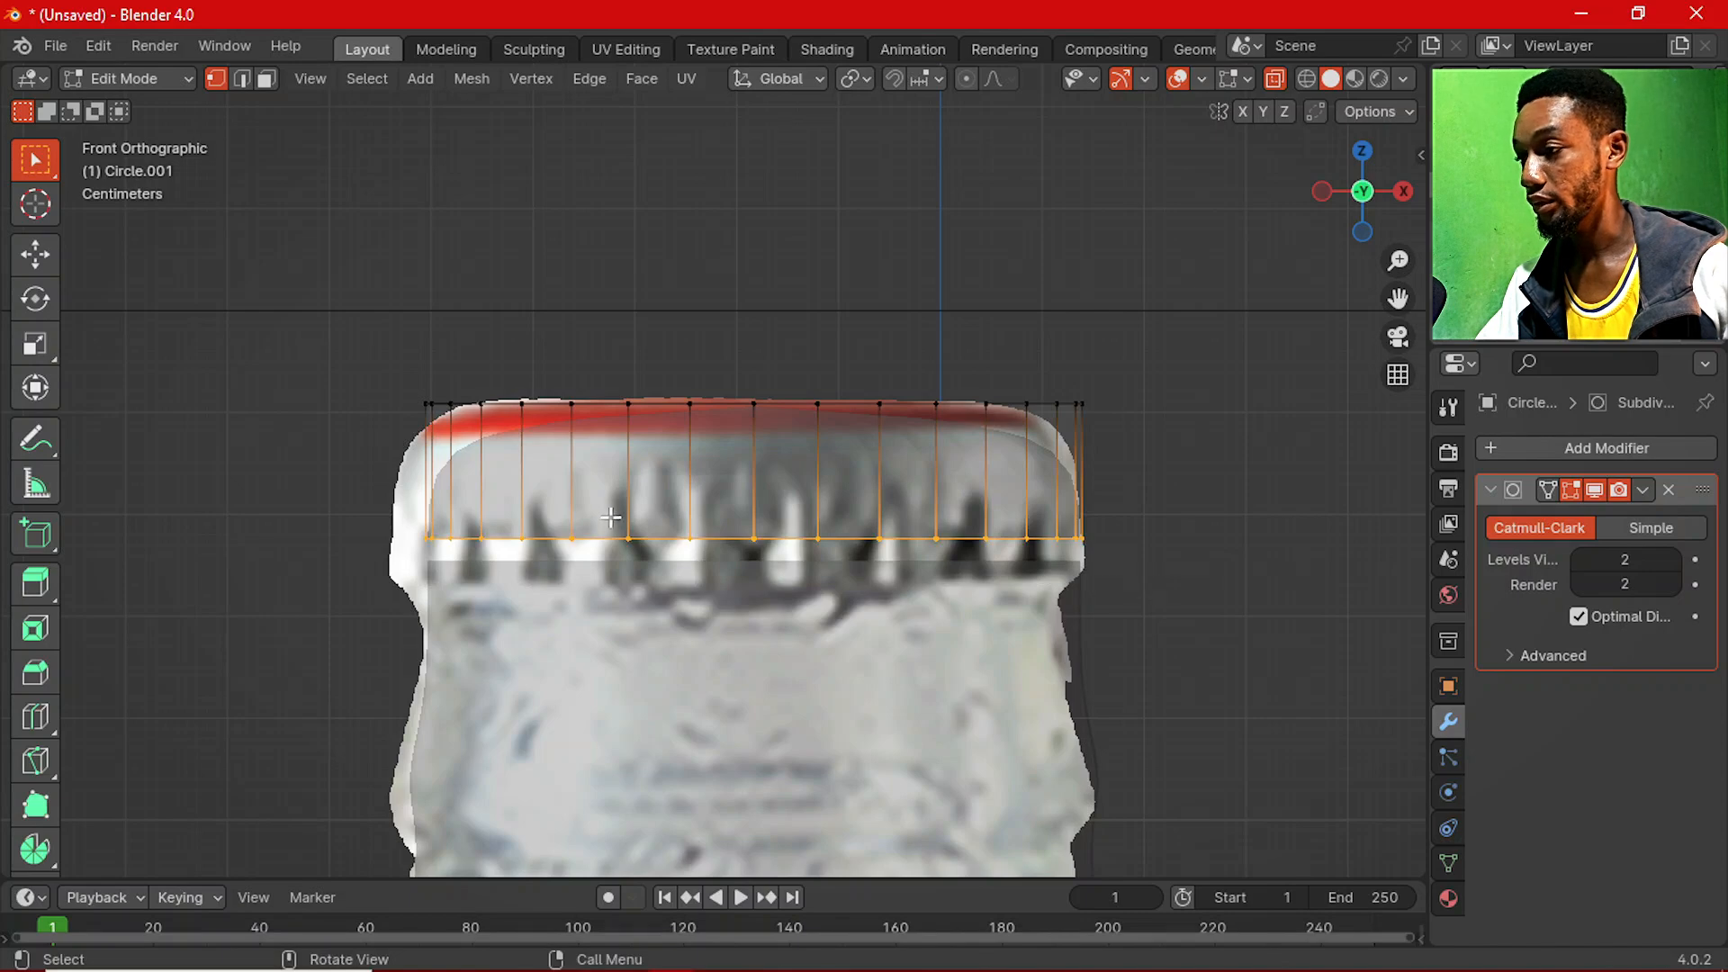
key(a)
key(g)
key(z)
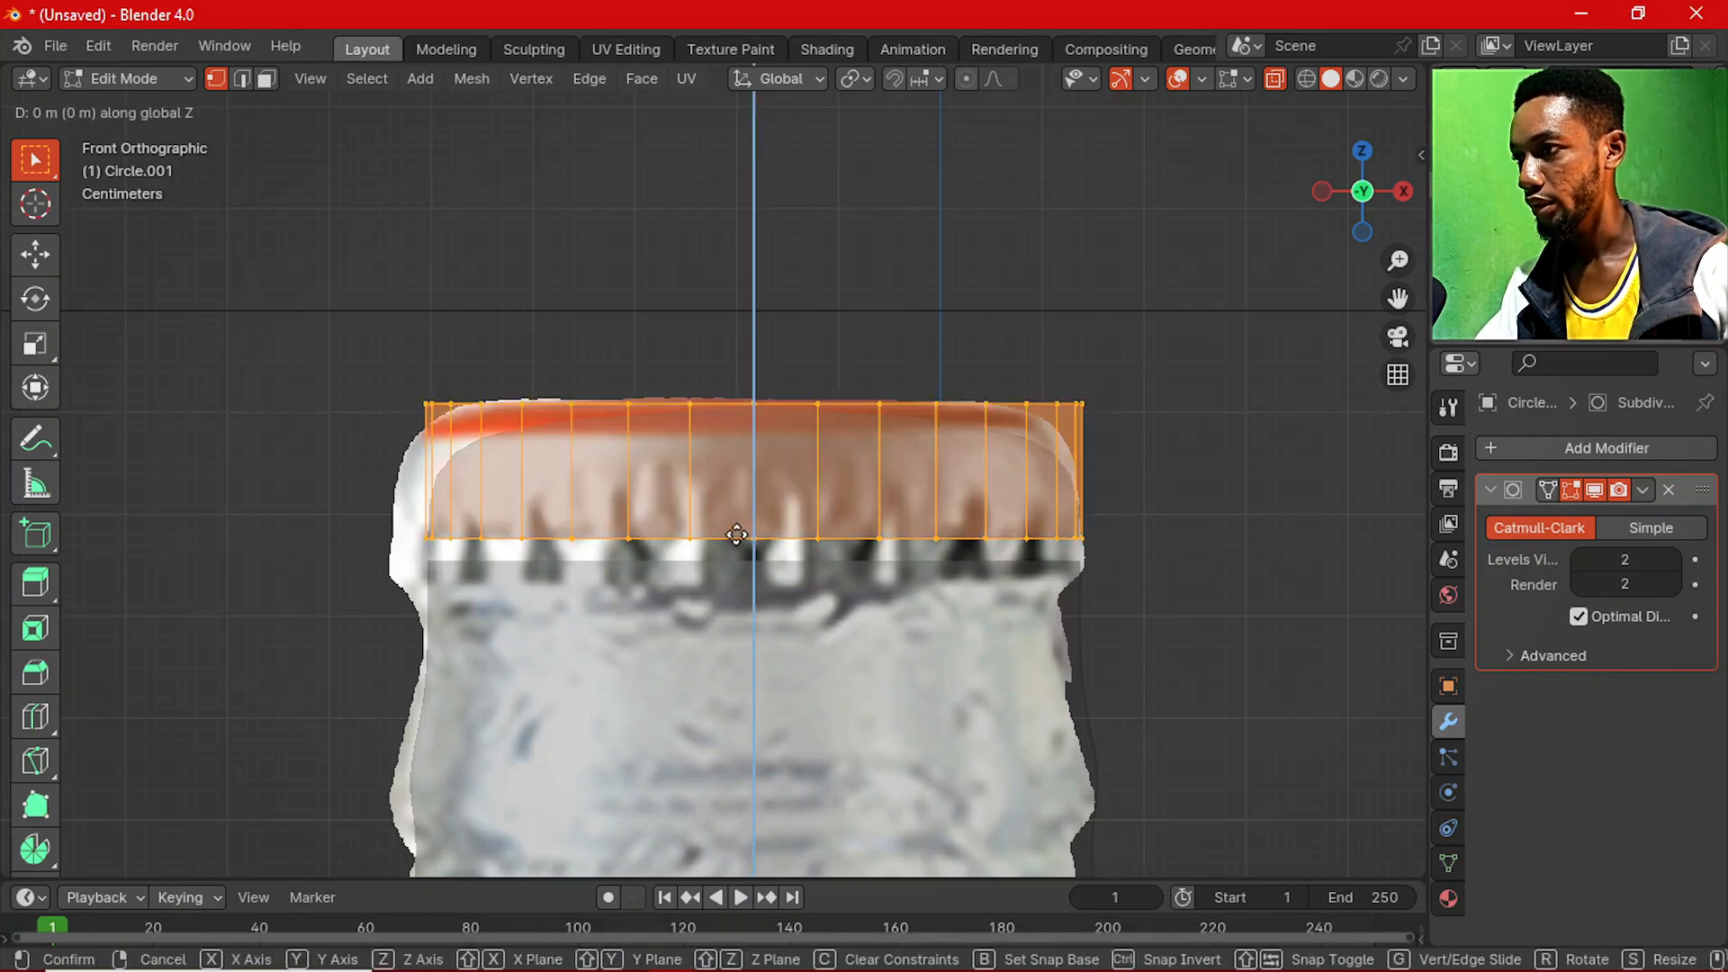
click(759, 443)
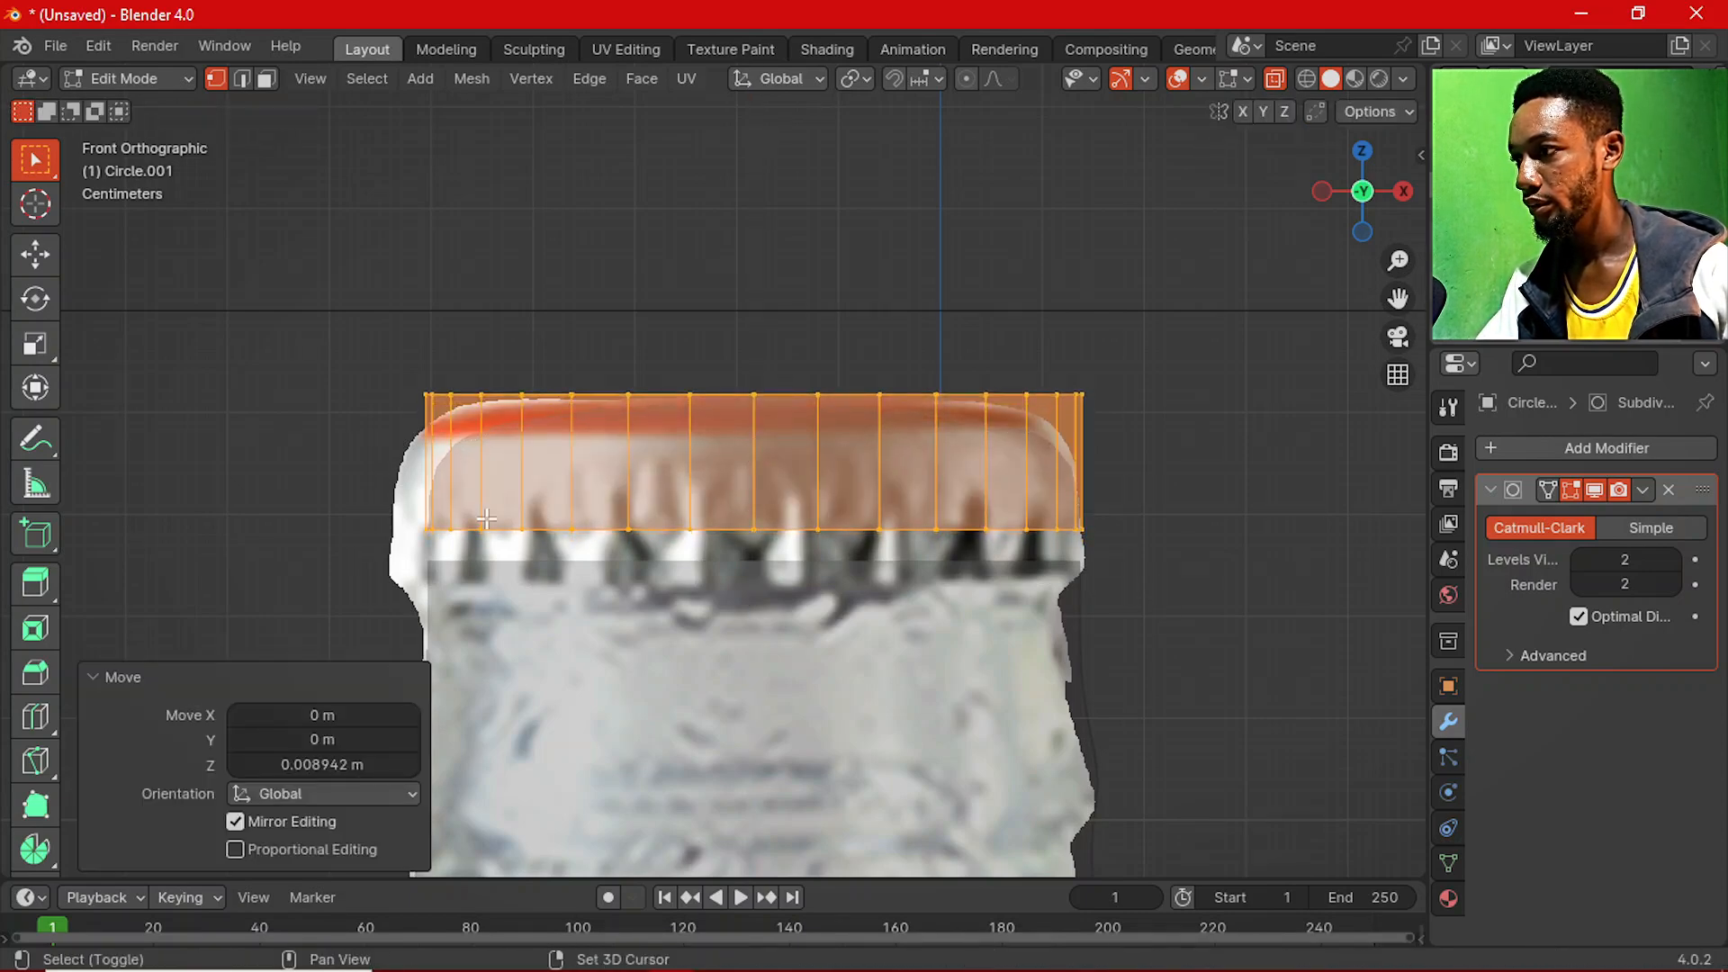
Select the cap's bottom vertex ring and extrude it about 0.012 m downward along Z.
click(329, 487)
drag(353, 486, 1203, 584)
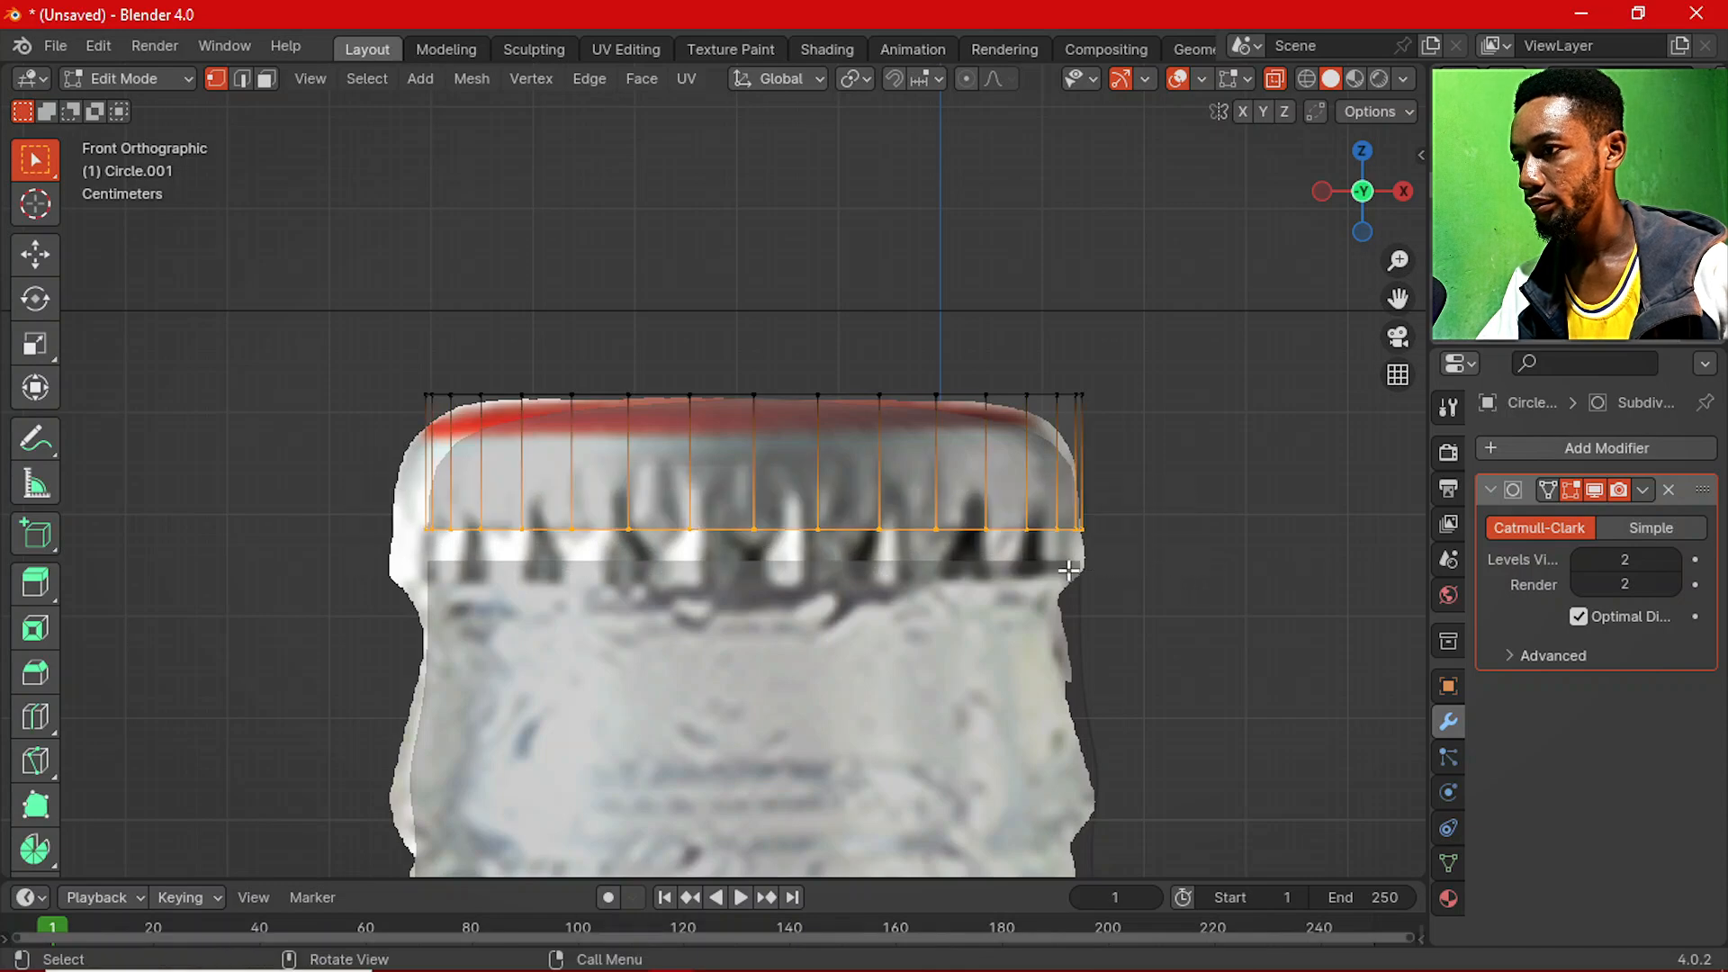
key(g)
key(z)
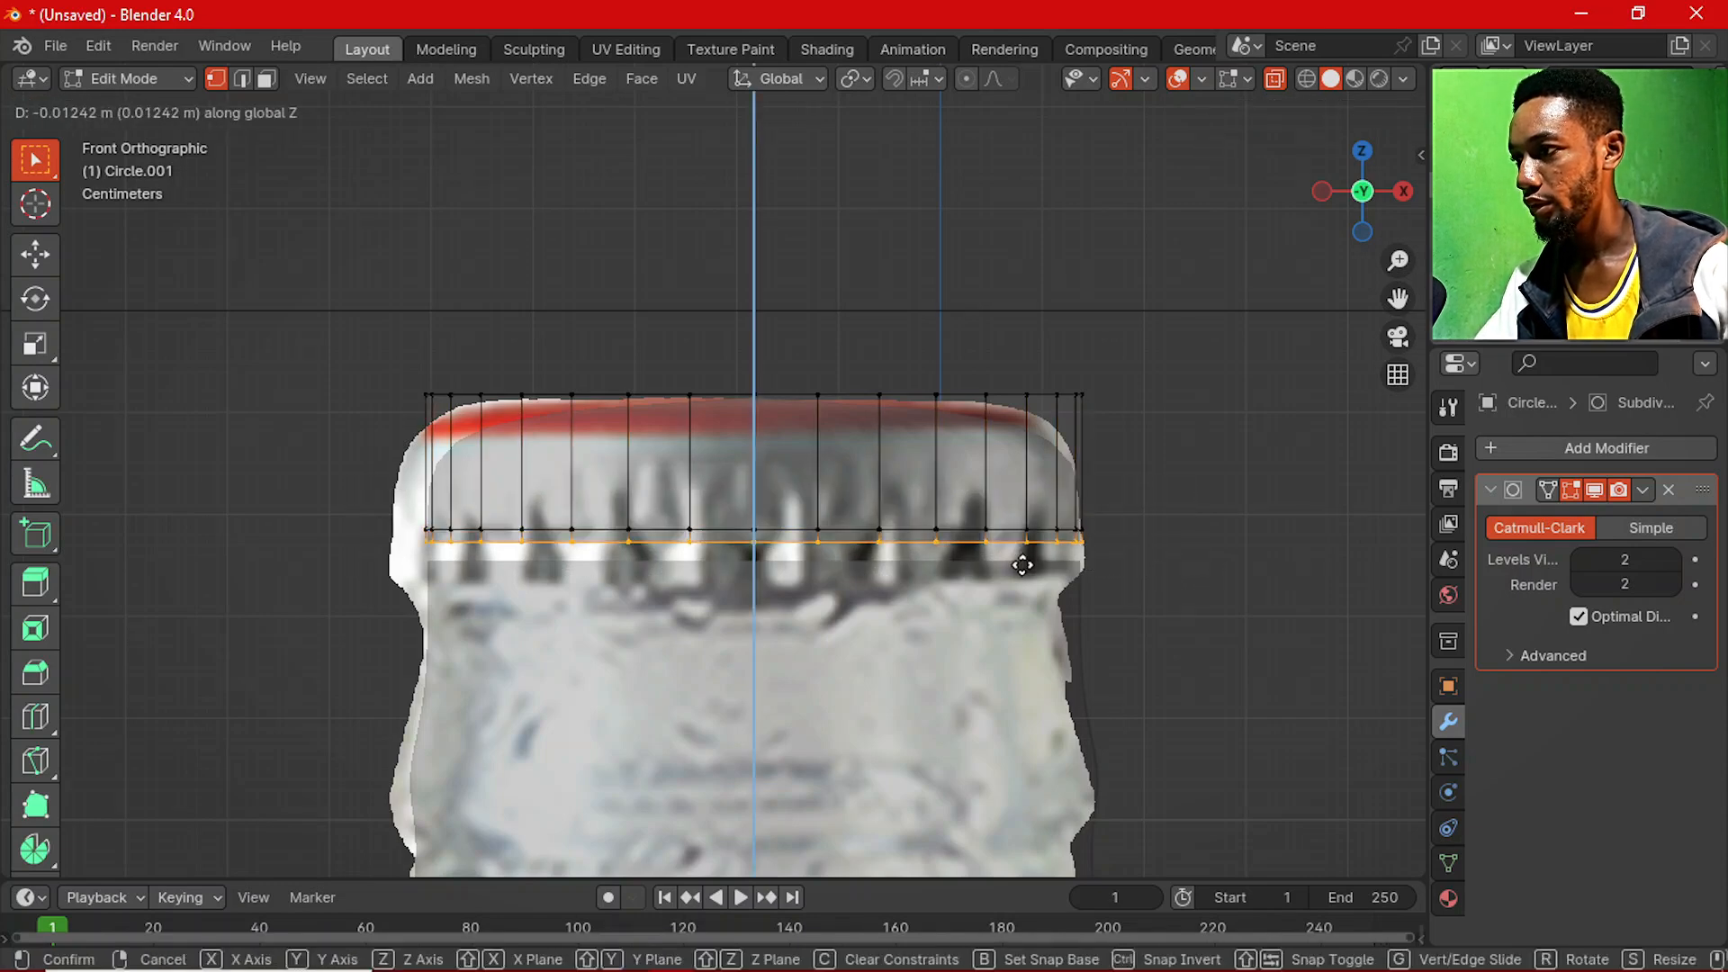
click(1023, 565)
Extrude the cap's bottom ring a further 0.076 m or so downward along Z to form the skirt.
key(e)
key(z)
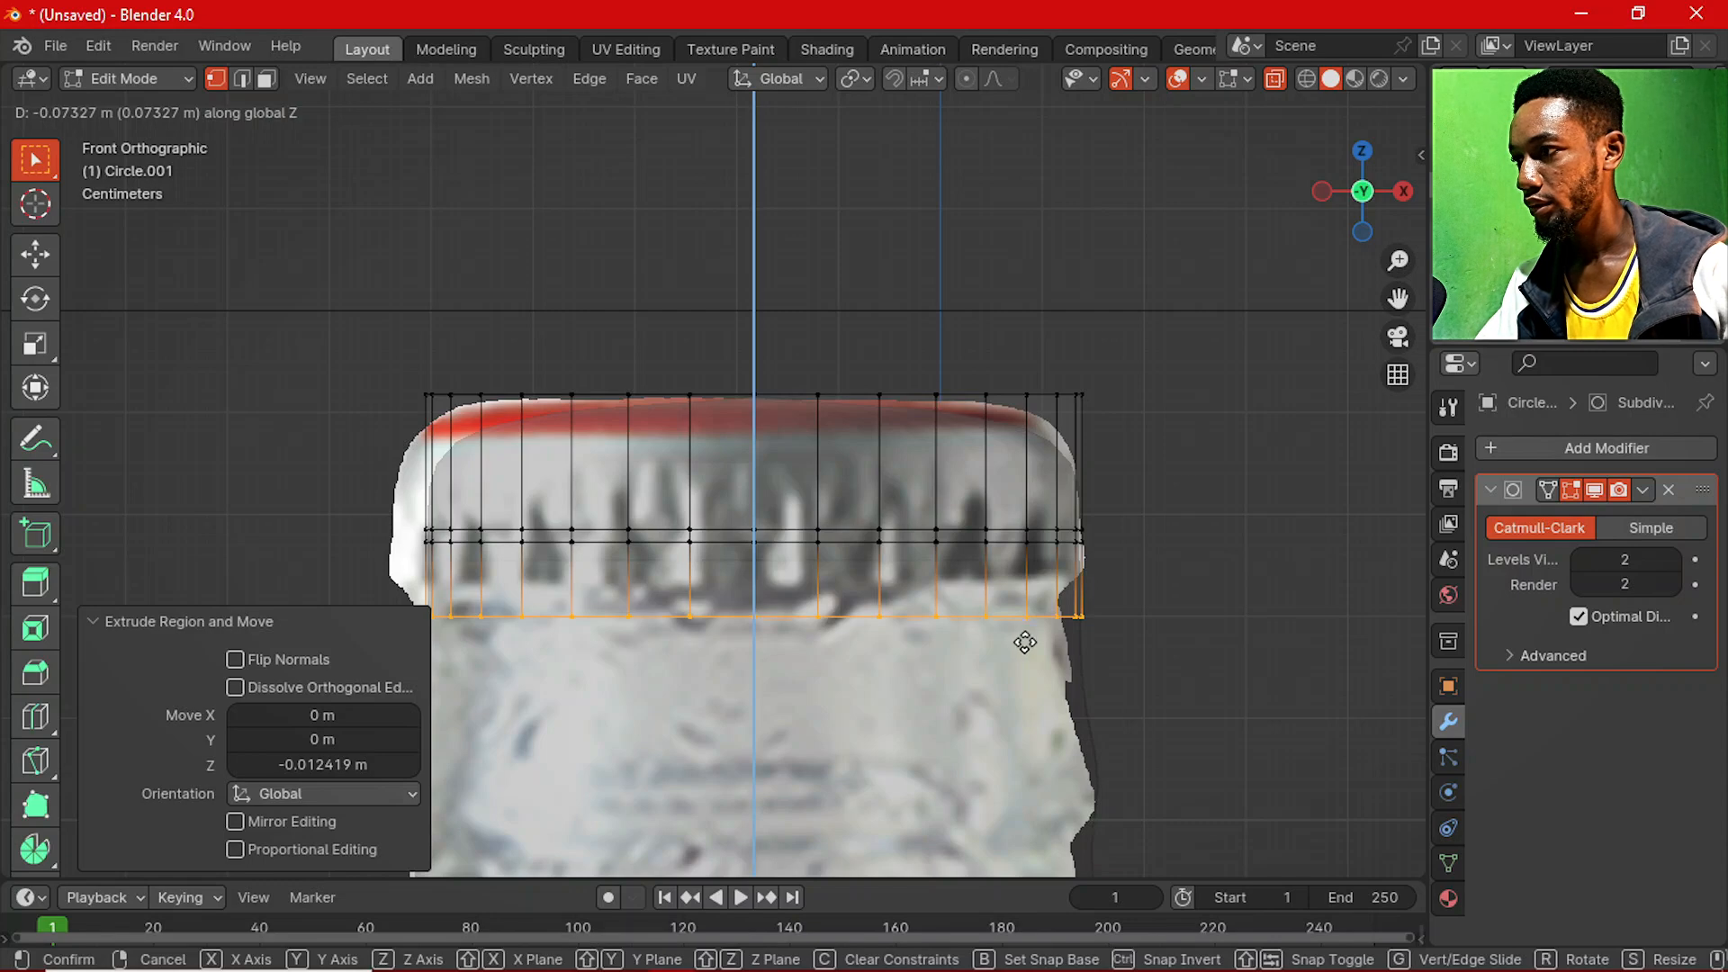
click(1026, 641)
Scale the skirt's bottom ring slightly outward and fine-tune its size against the reference, checking it in Object Mode.
key(s)
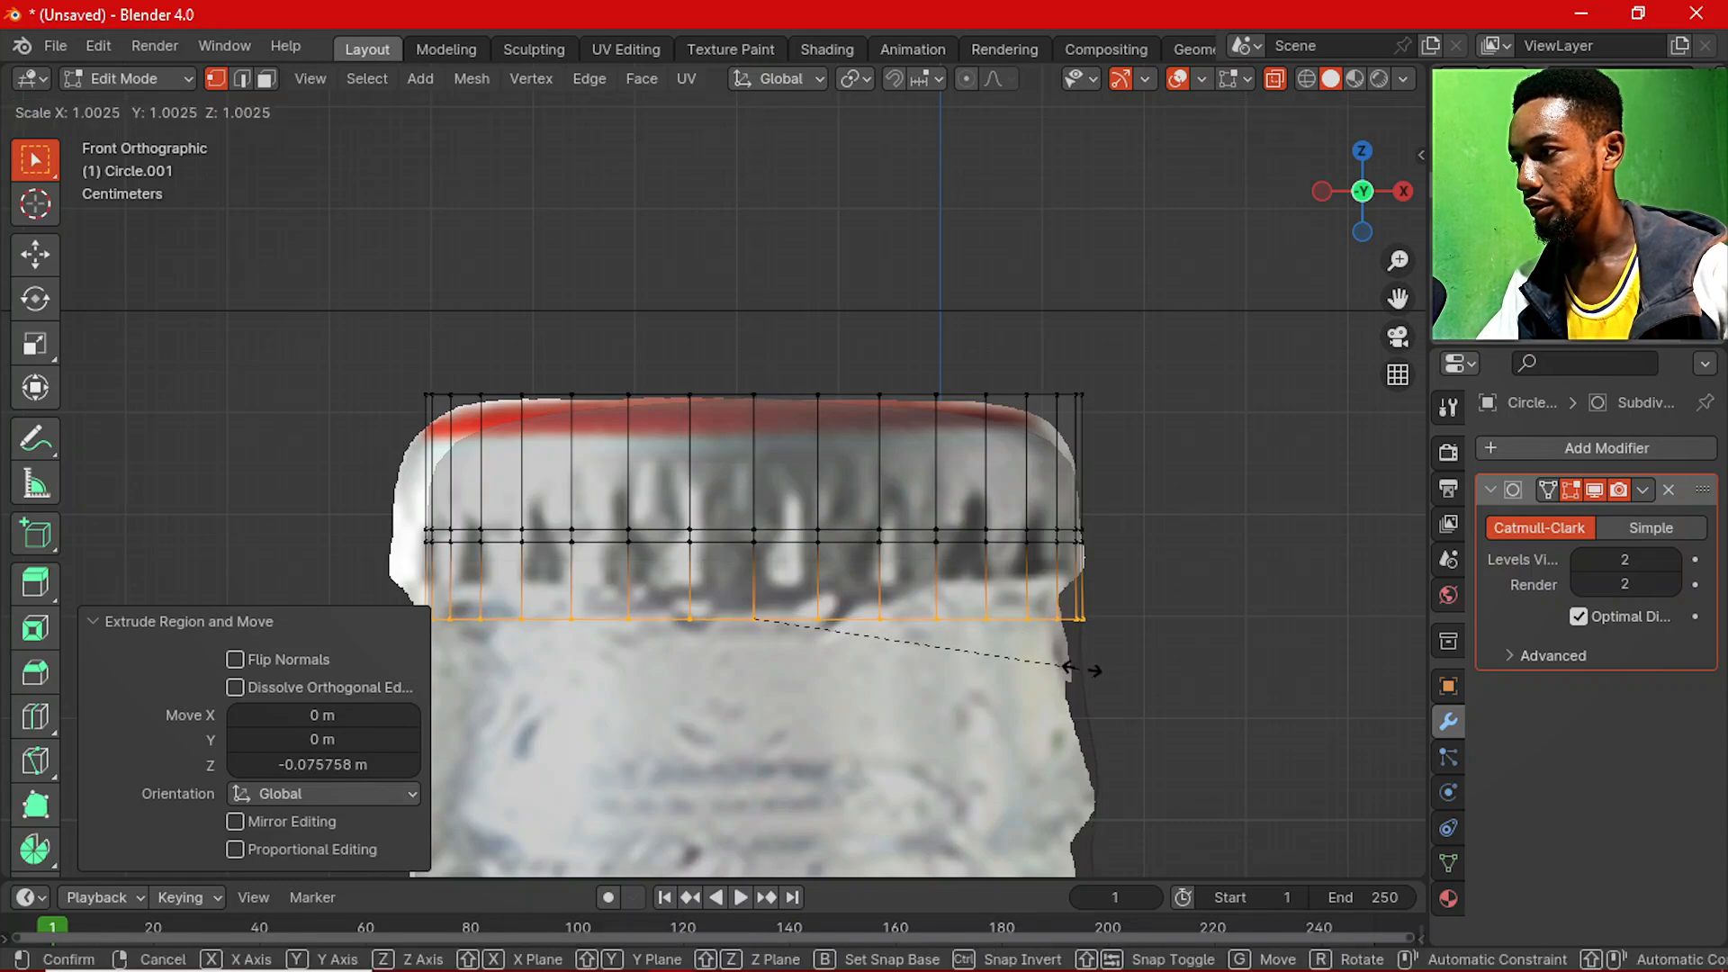
click(1145, 720)
key(Tab)
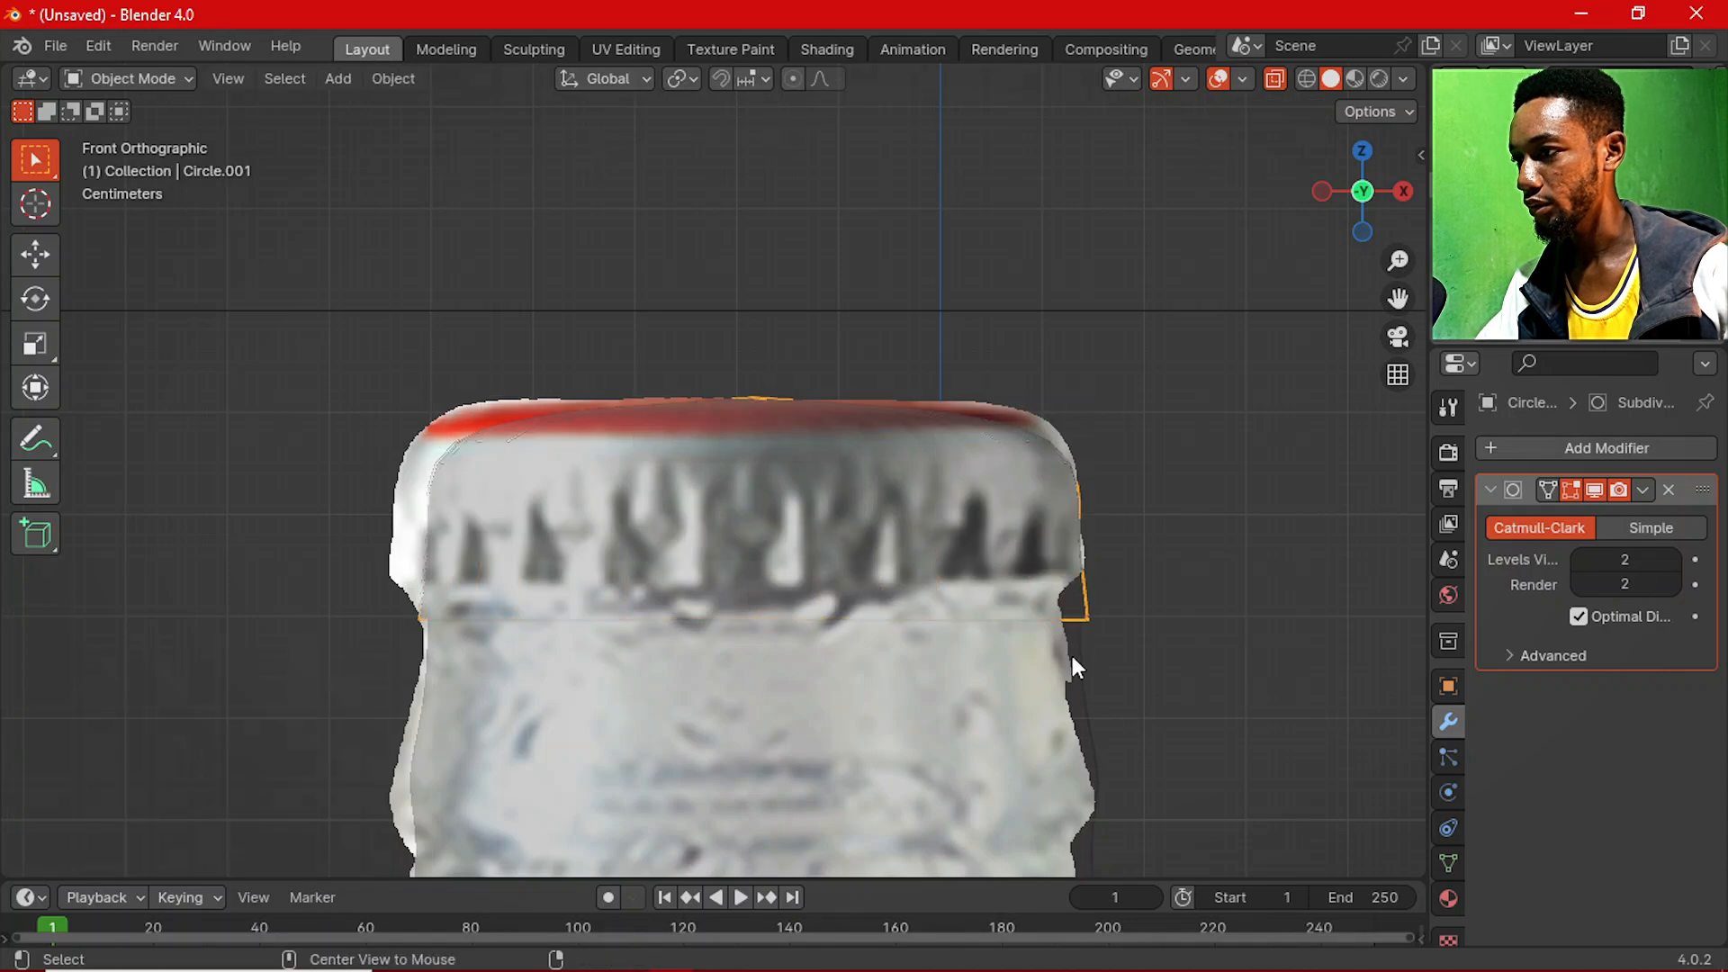
key(alt+z)
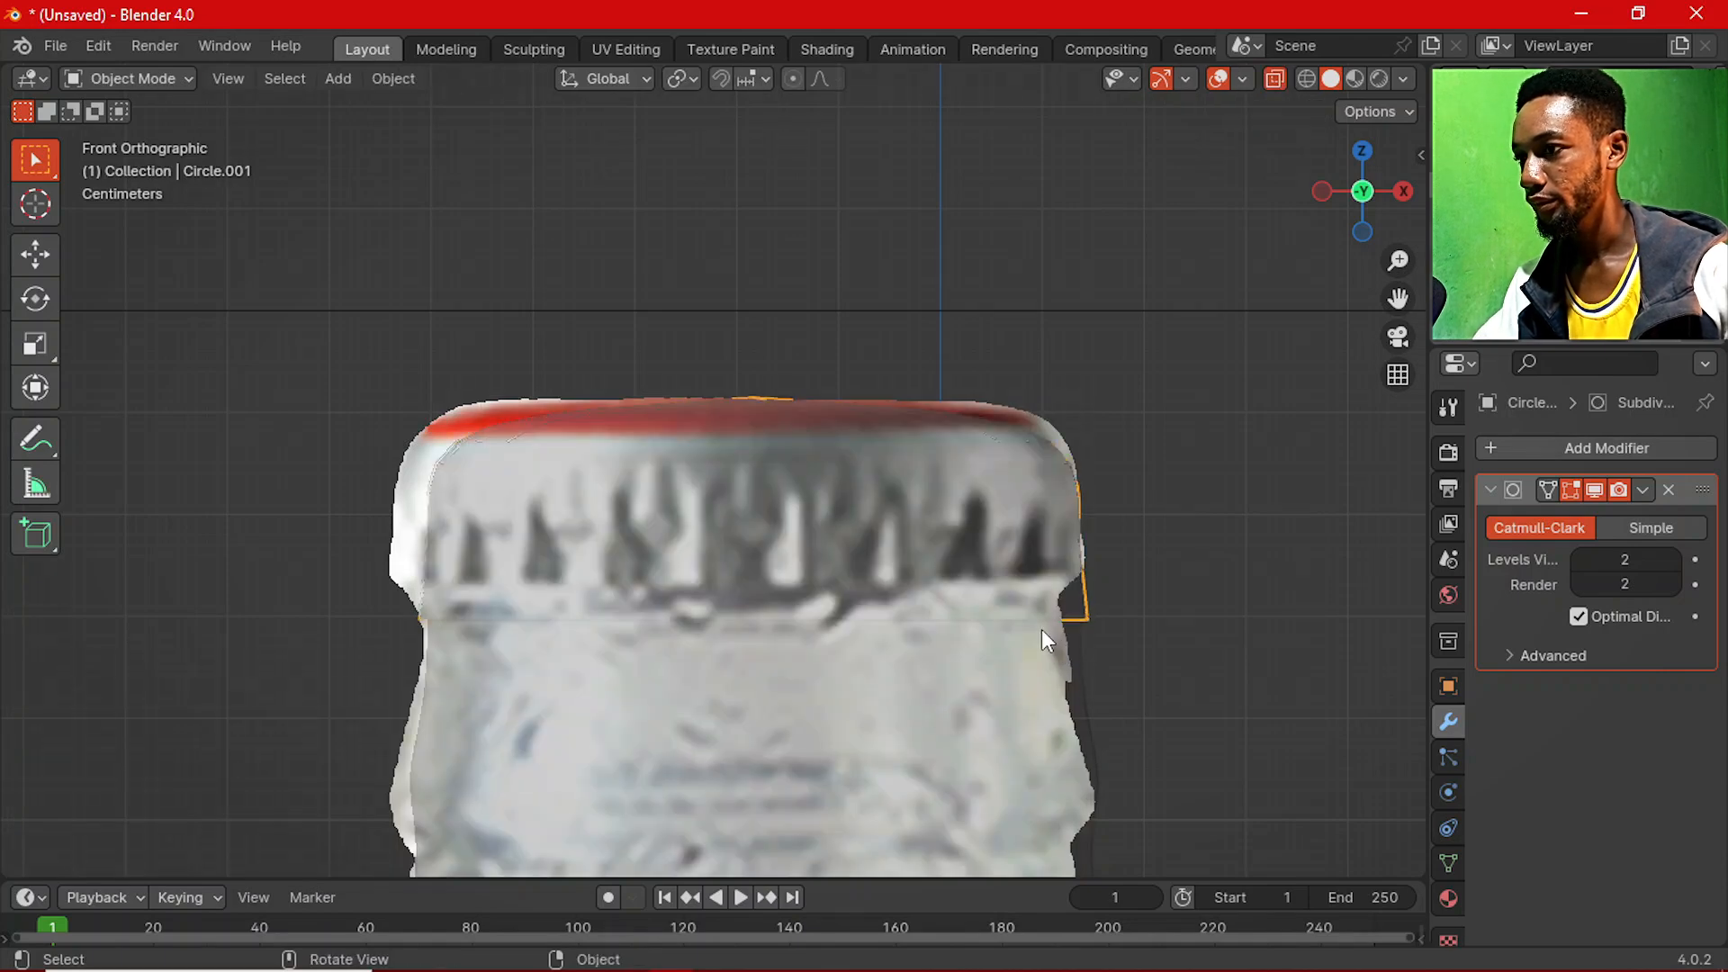
key(Tab)
key(s)
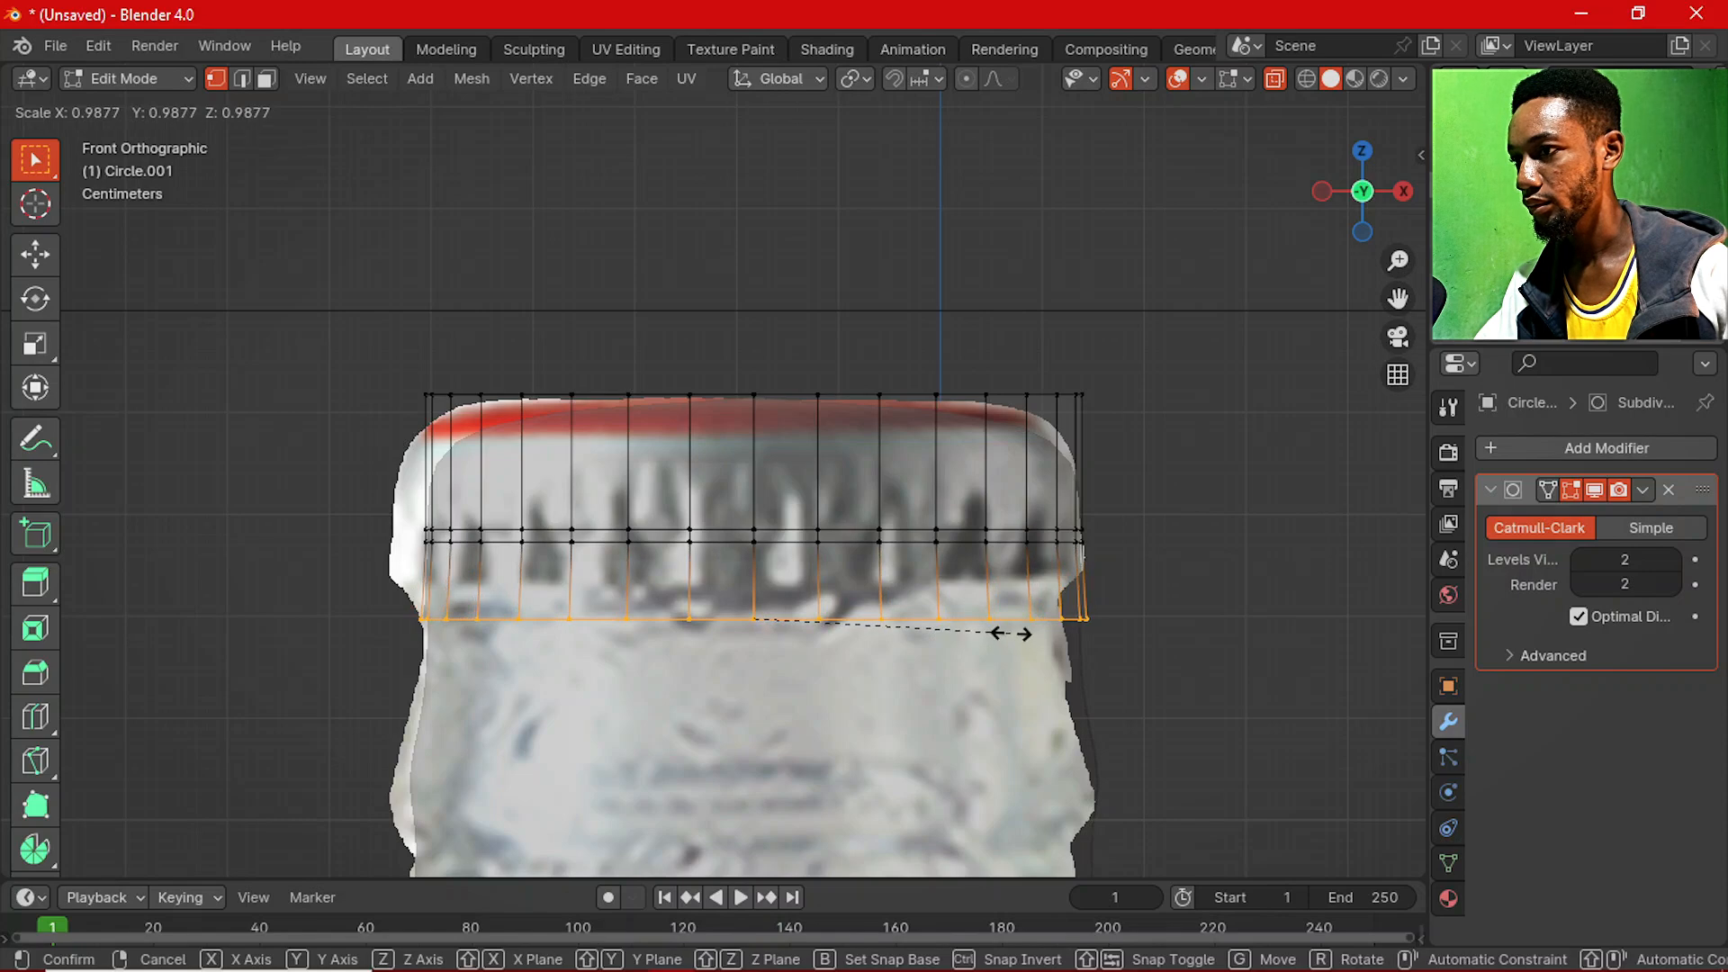
click(1005, 628)
key(Tab)
Select the cap's top face with X-ray off and inset it by about 0.253 m.
middle_drag(891, 441, 869, 528)
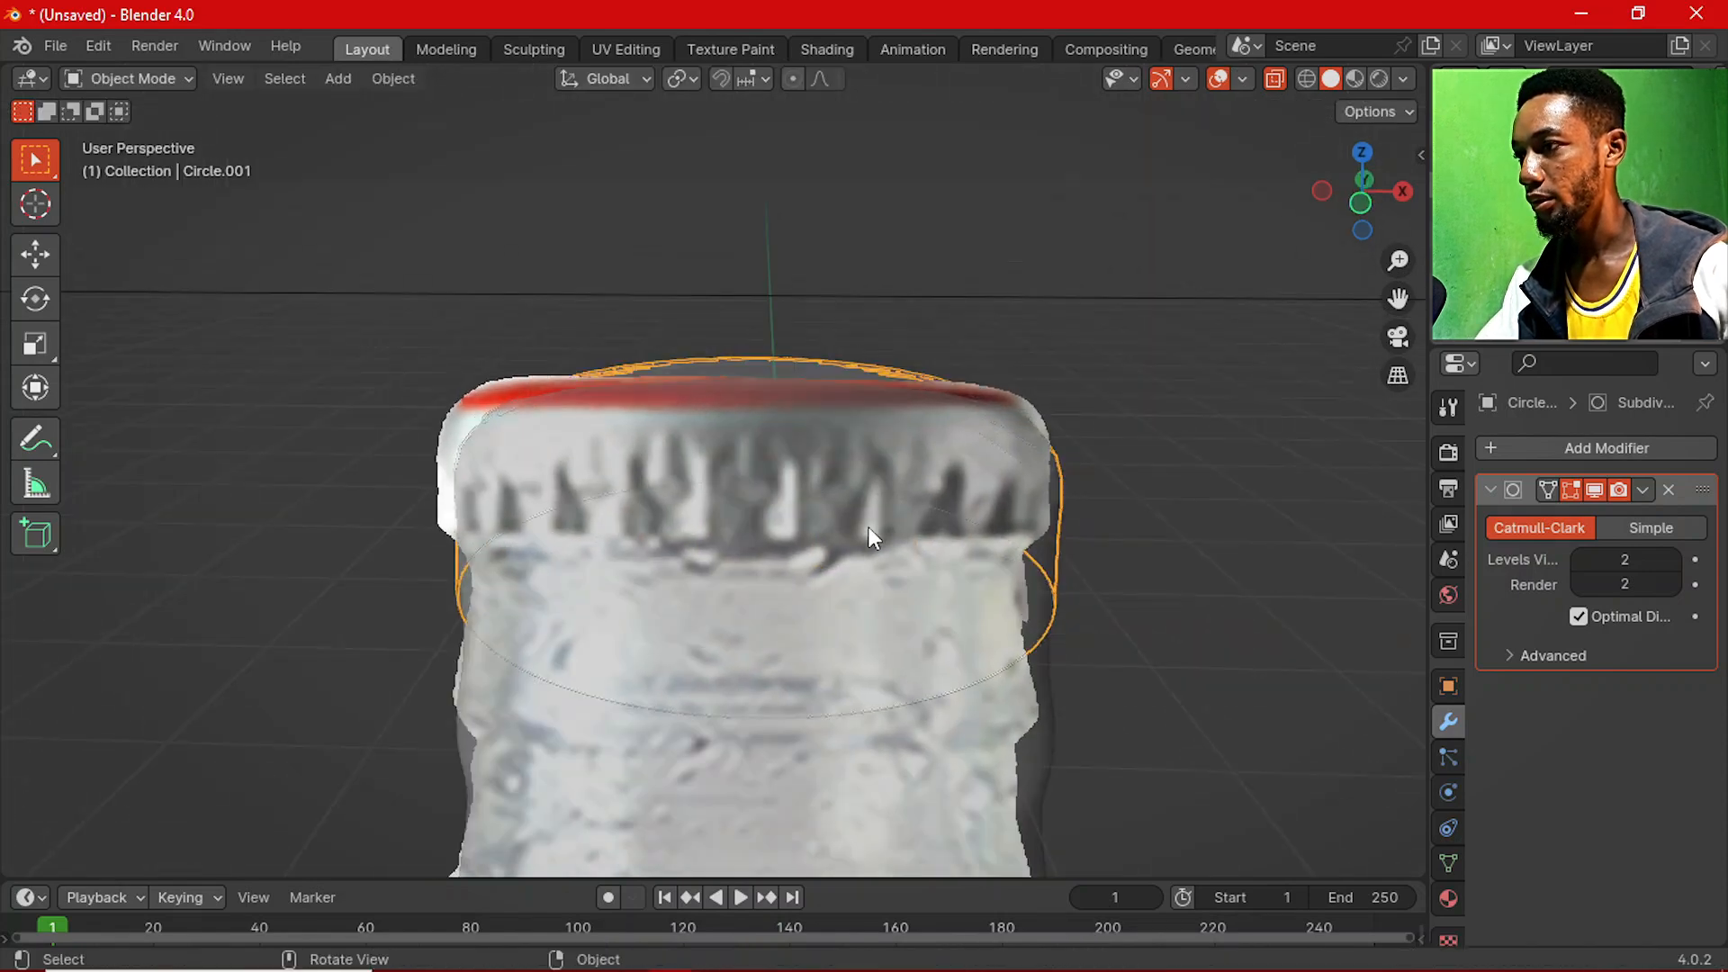
key(Tab)
key(3)
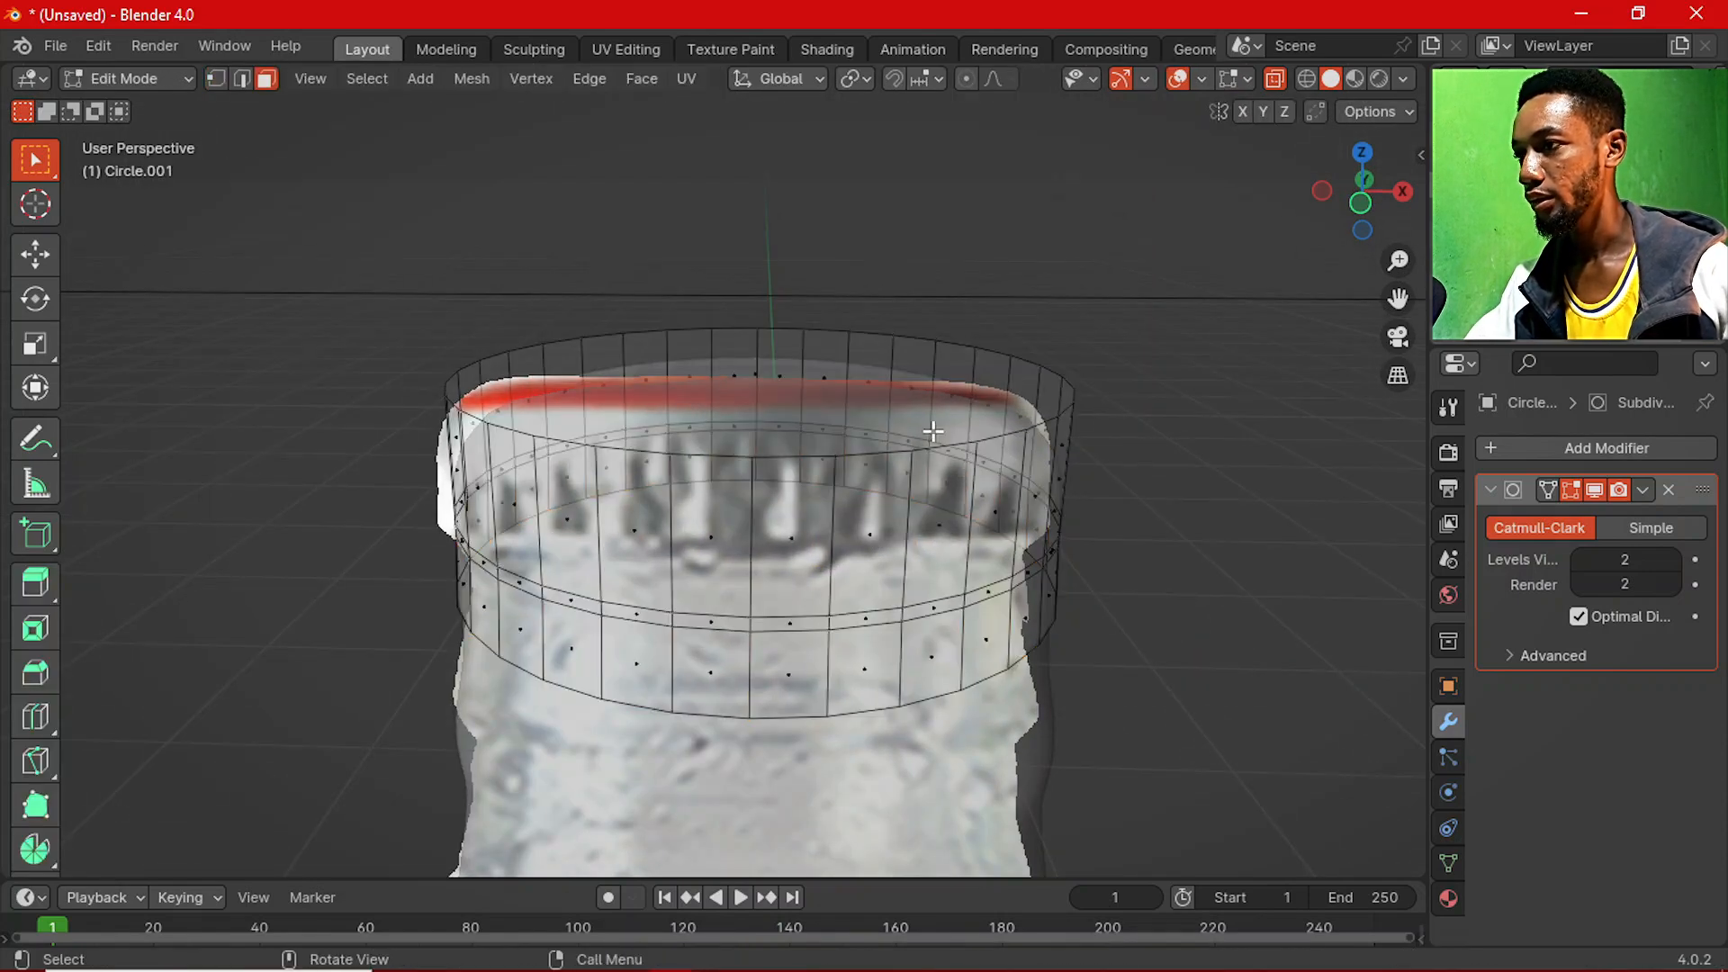
key(alt+z)
click(911, 368)
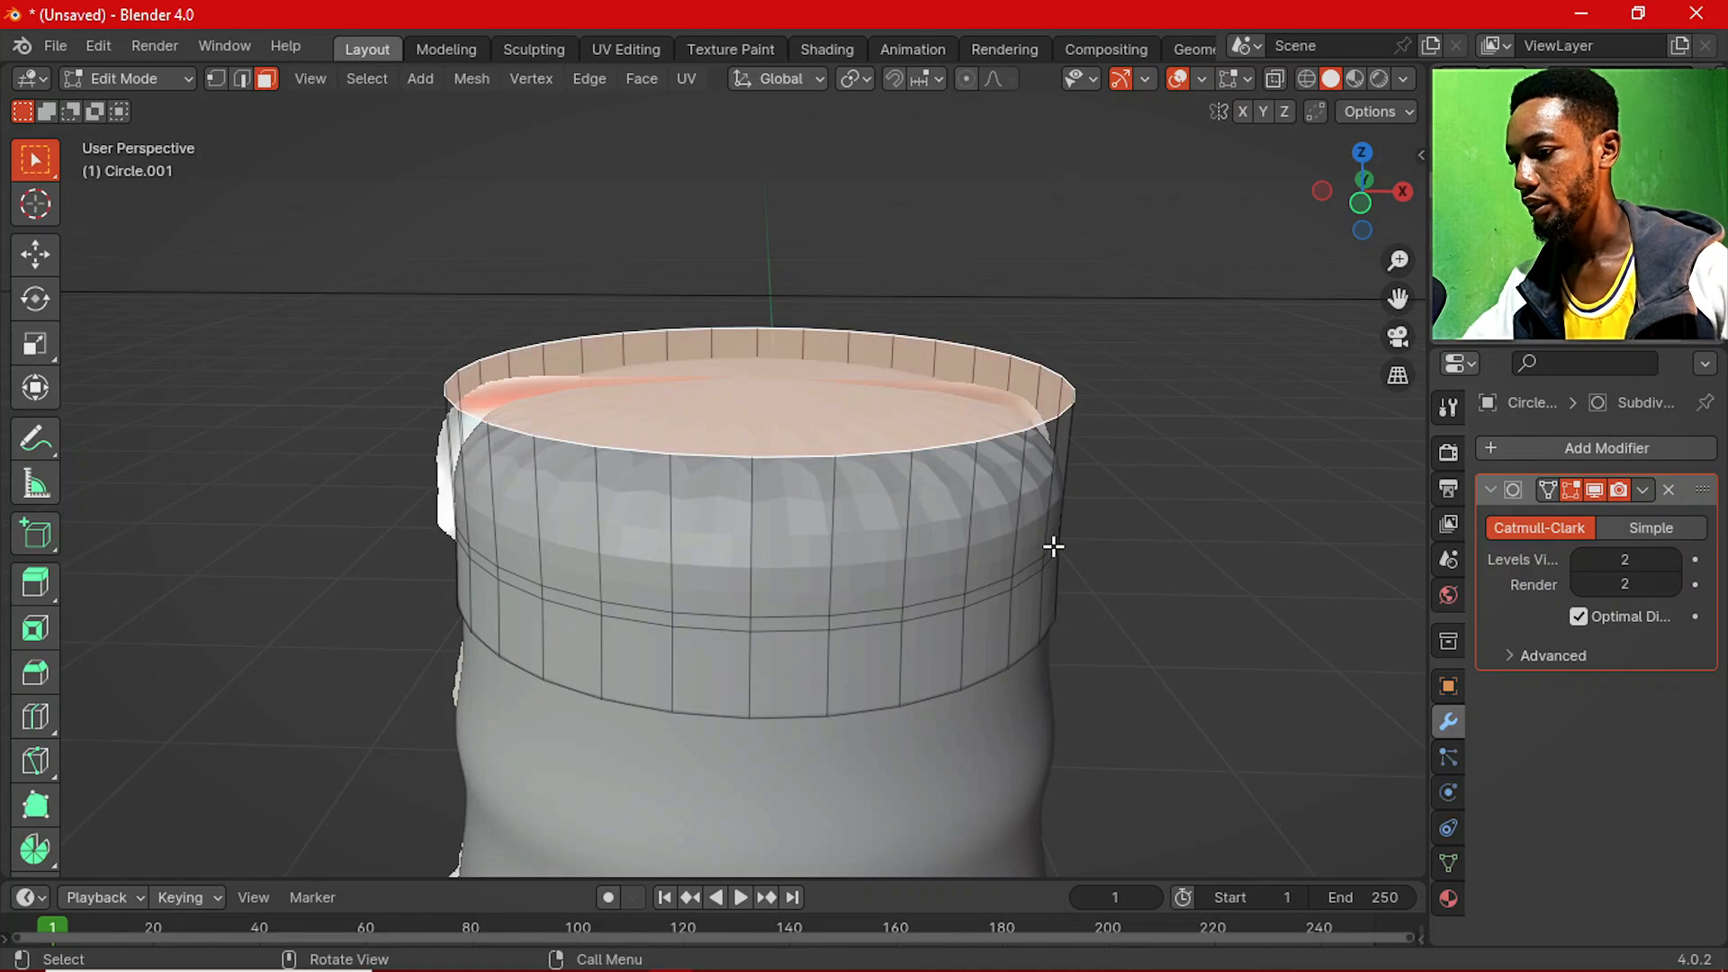
key(i)
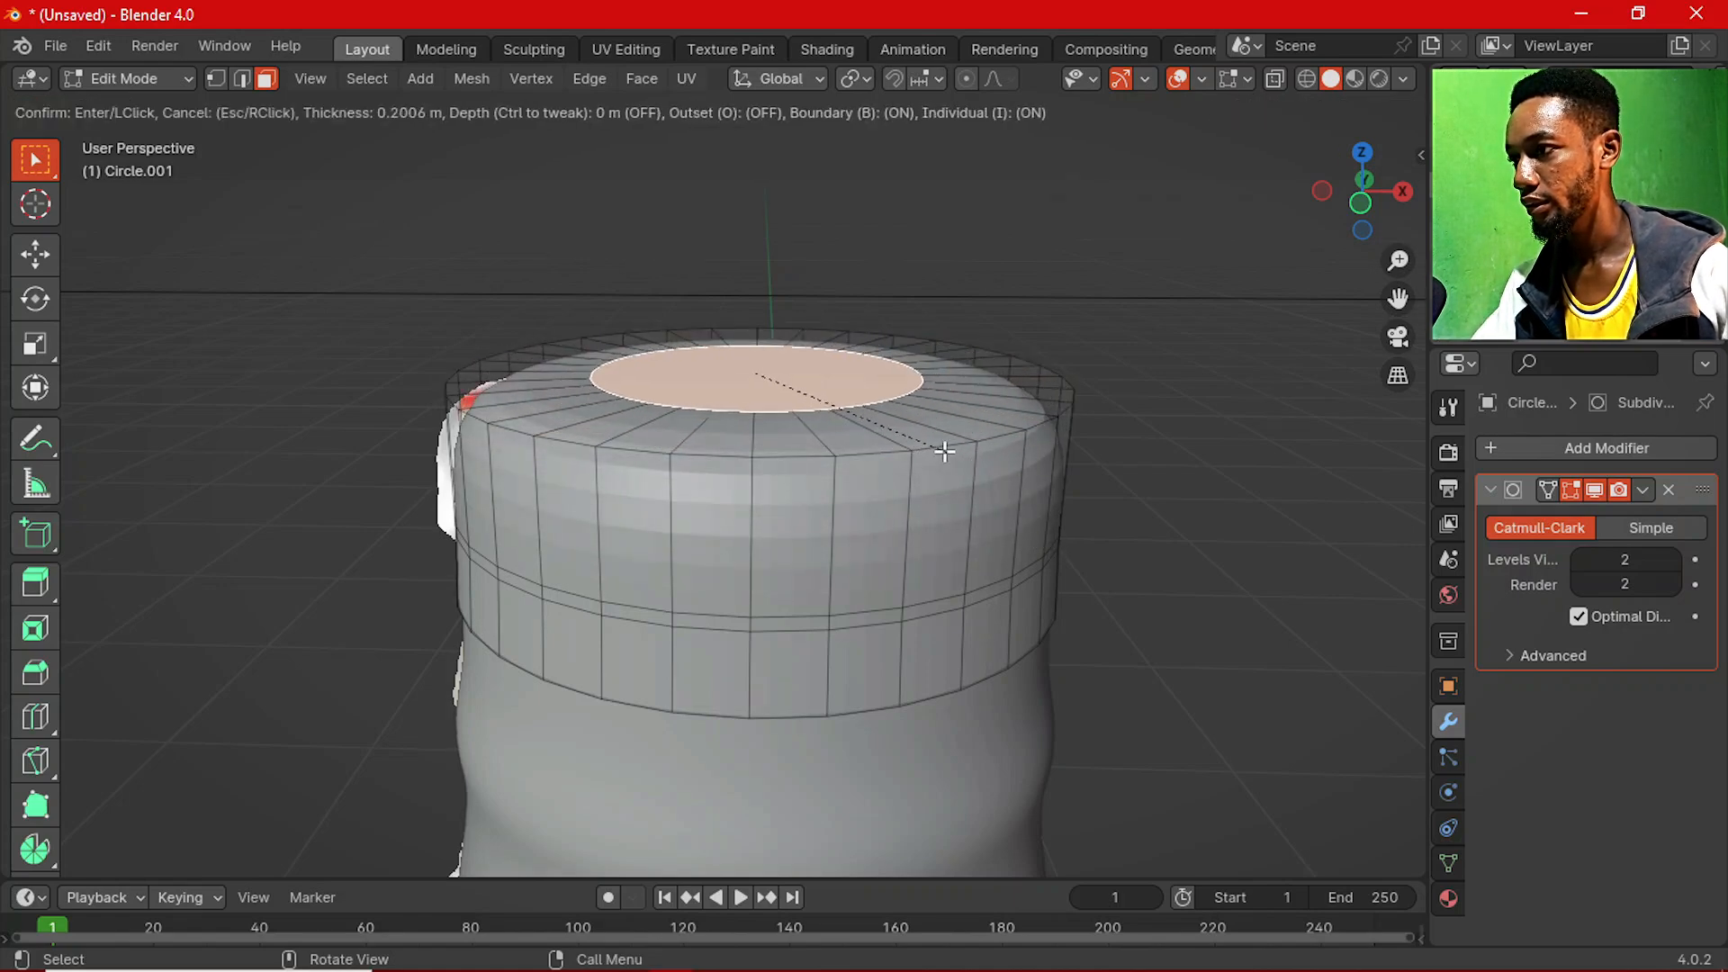
click(917, 438)
Try a two-segment bevel of about 0.023 m on the vertical edges of the cap's lowest band.
middle_drag(826, 628, 839, 541)
key(grave)
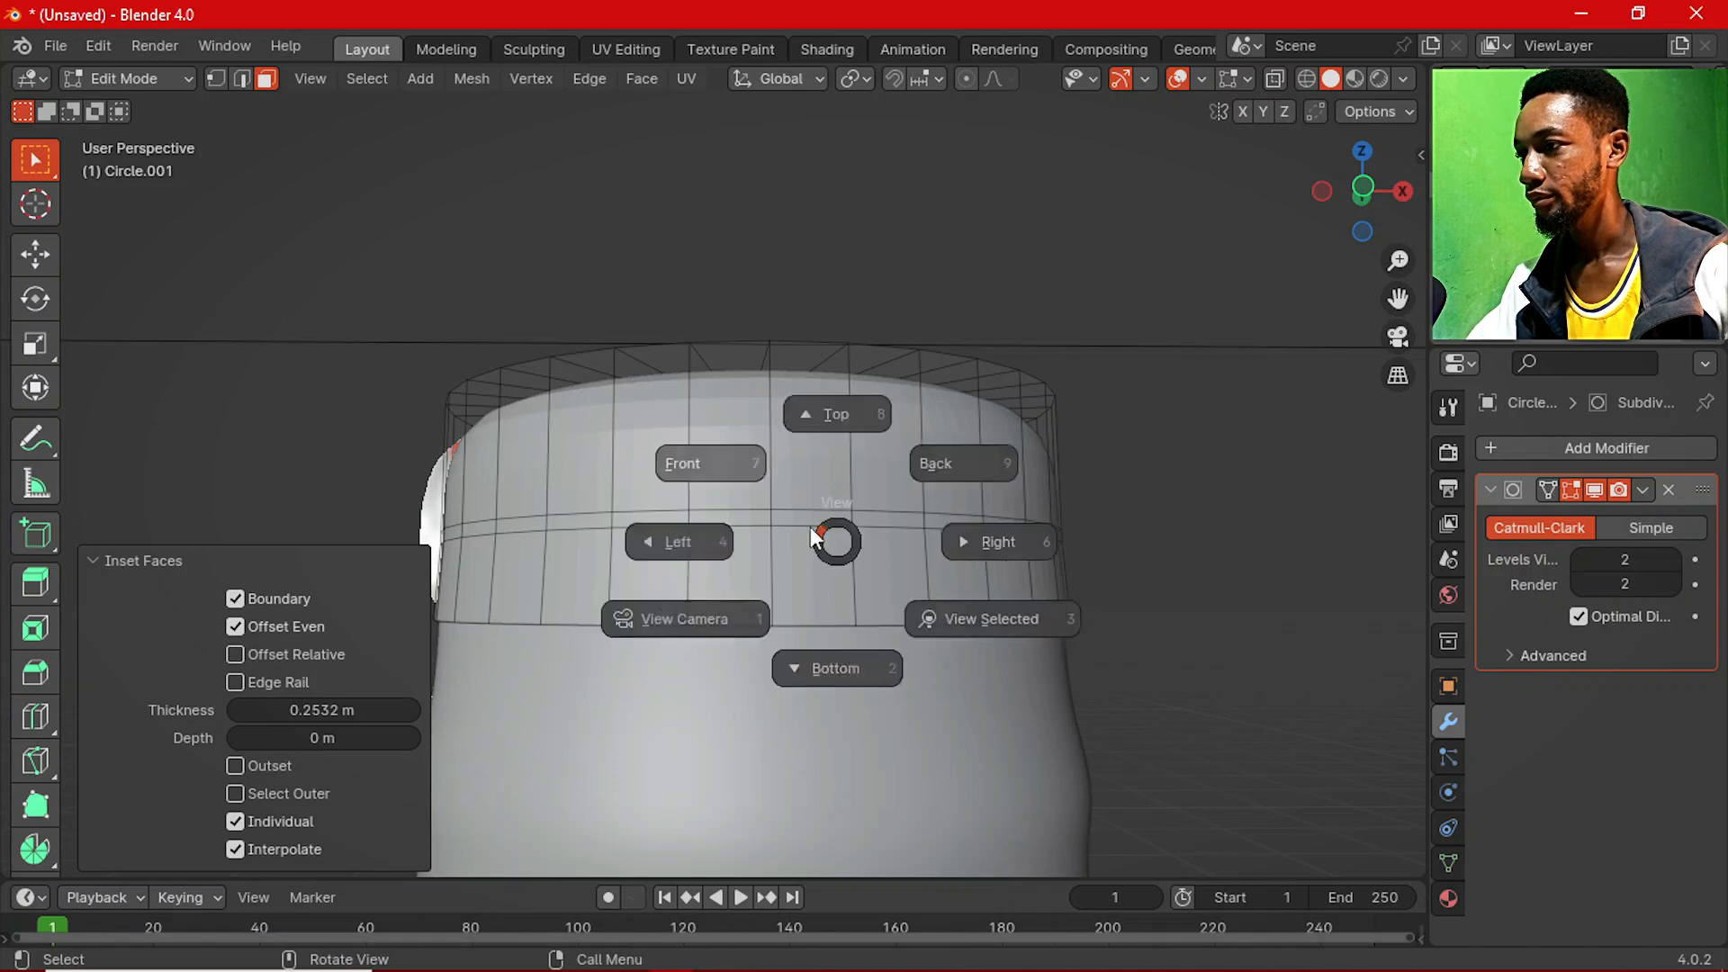
click(765, 493)
scroll(793, 584, down, 2)
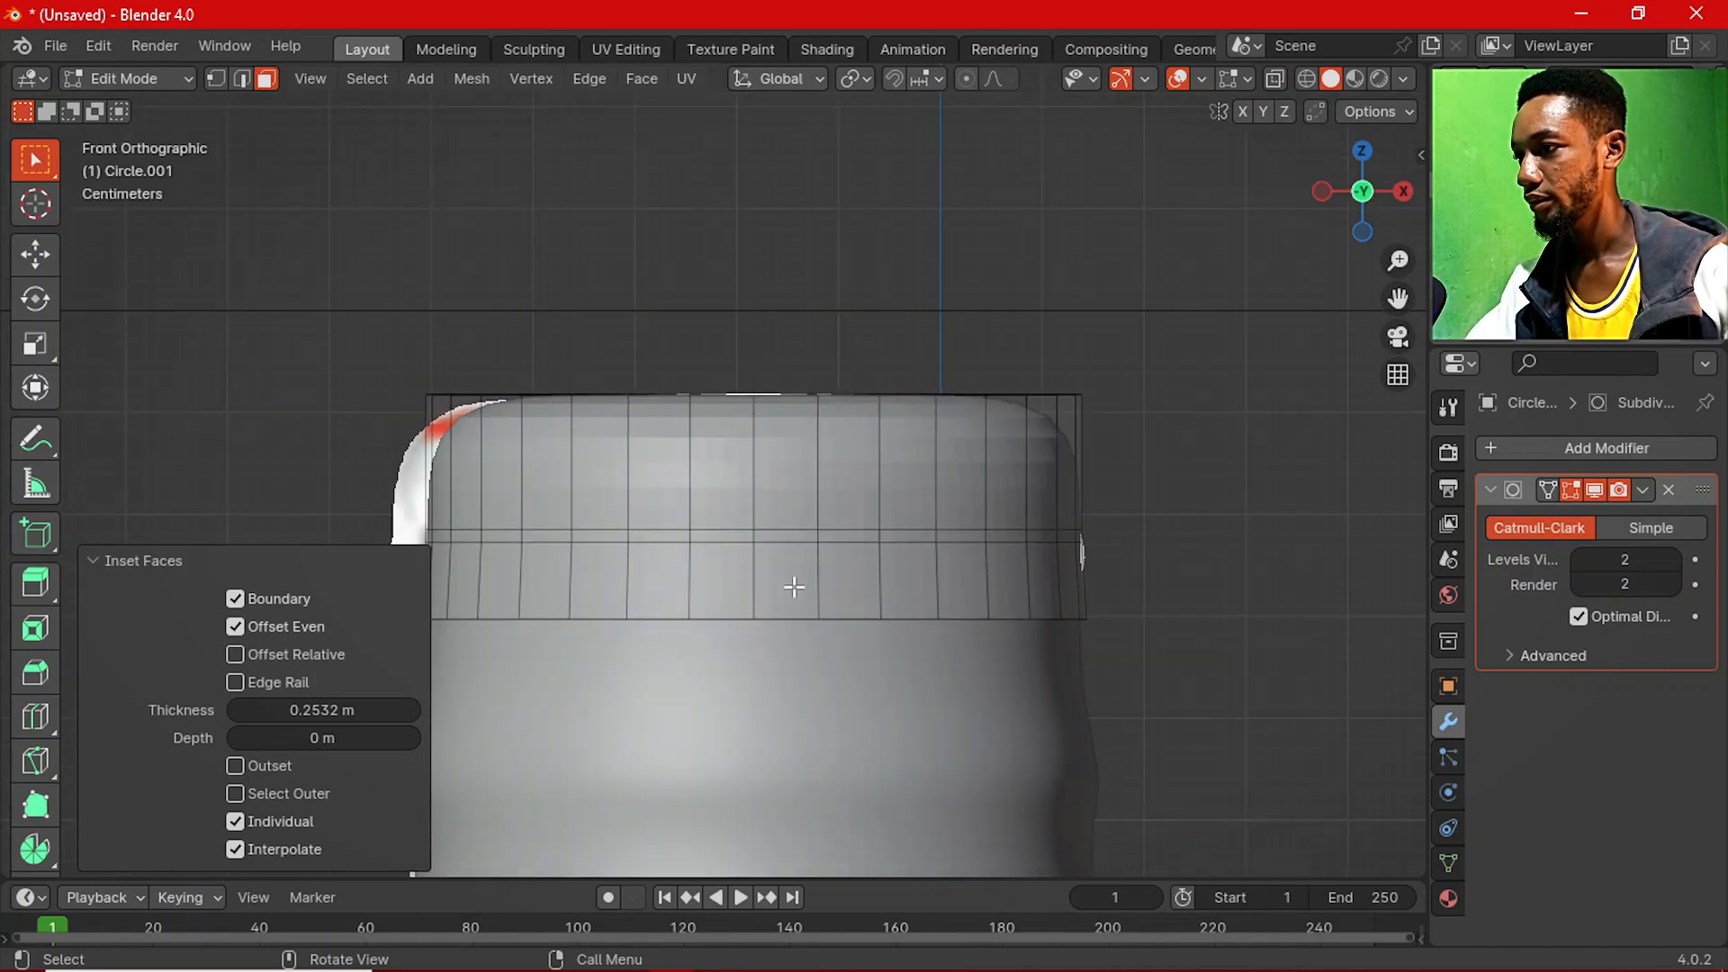
key(1)
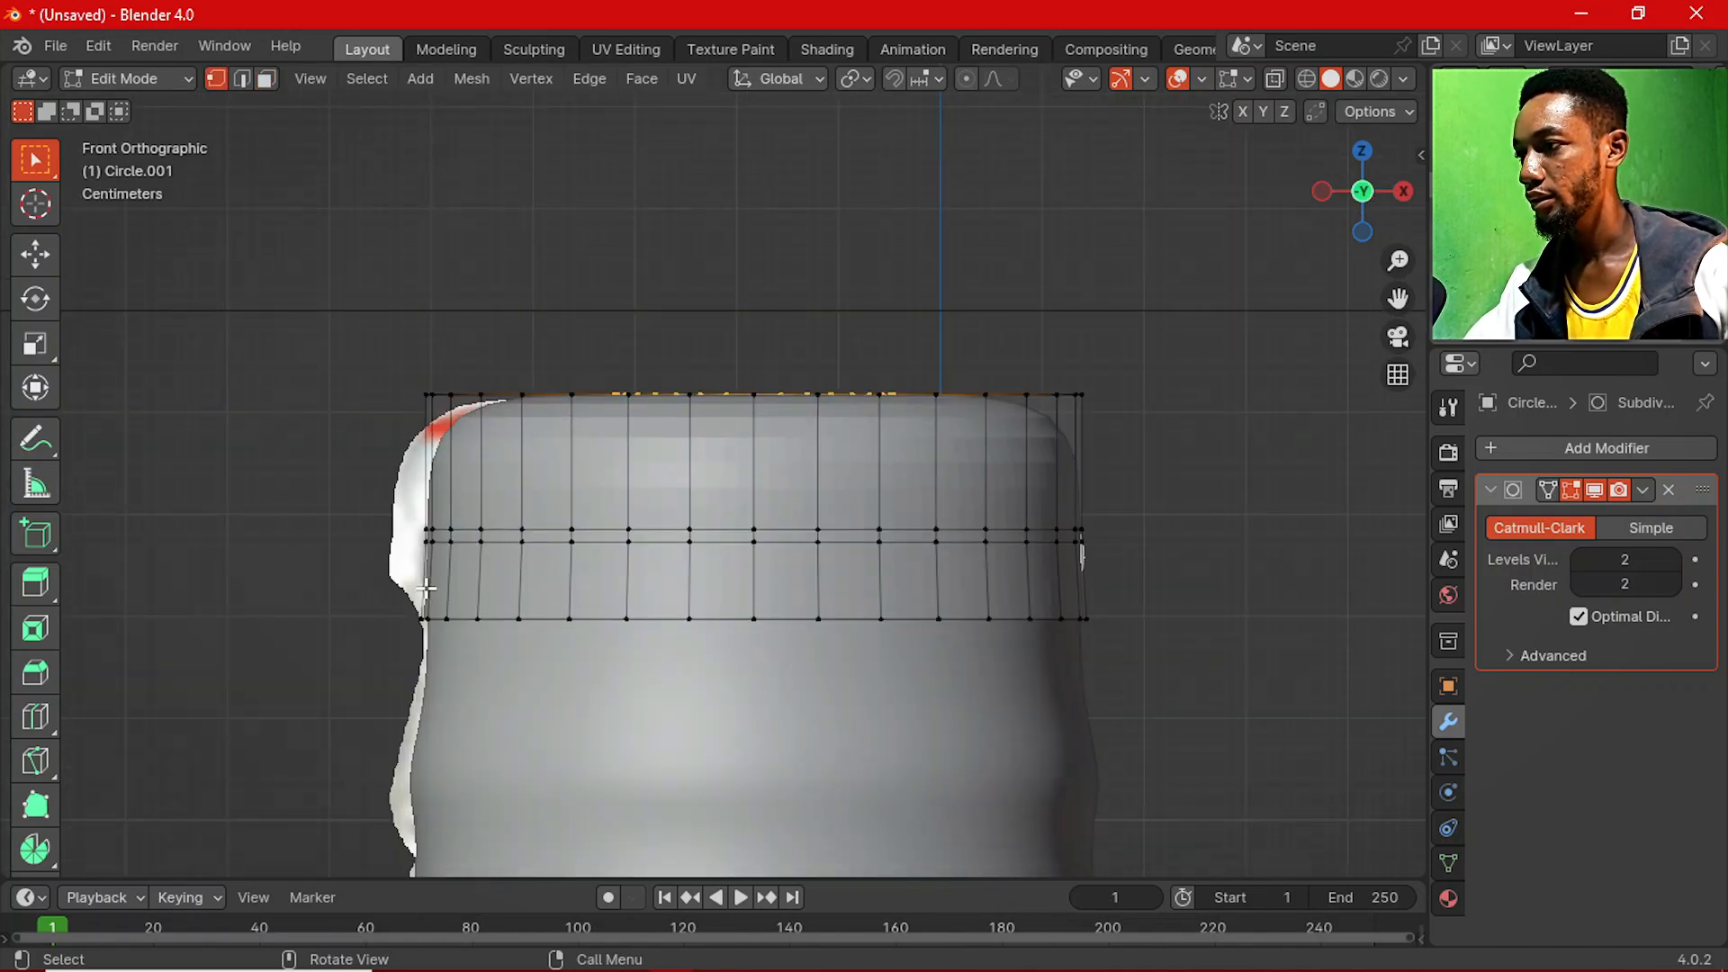
key(2)
drag(422, 594, 1185, 579)
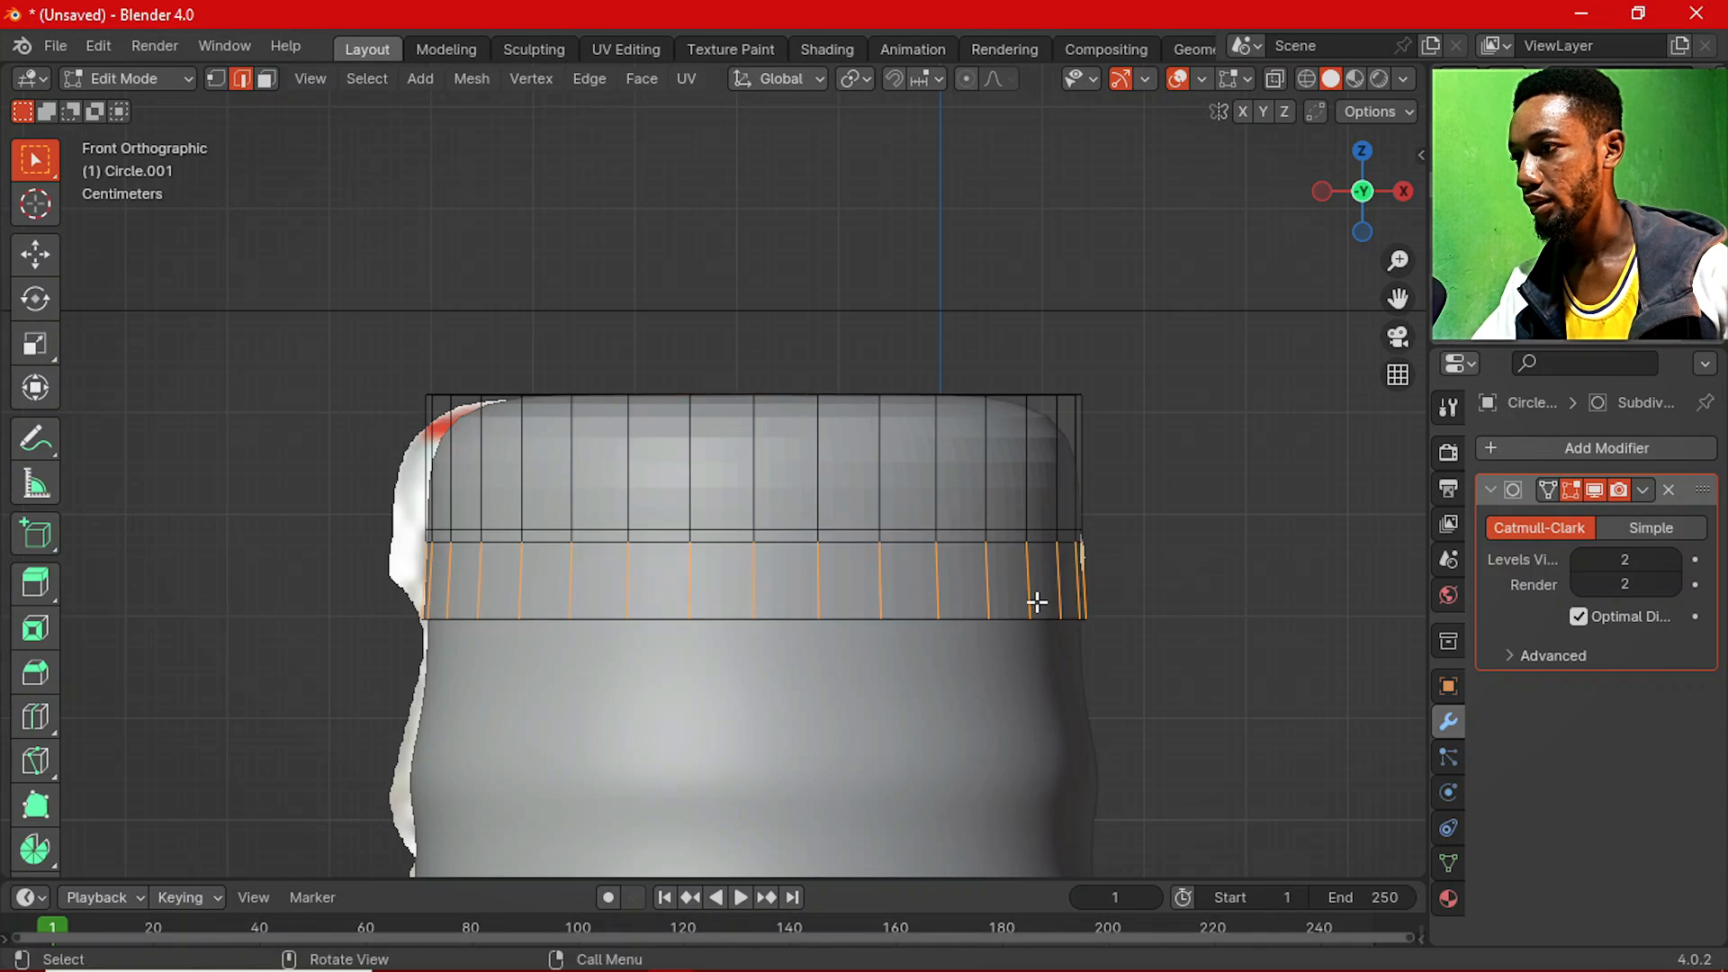
key(ctrl+b)
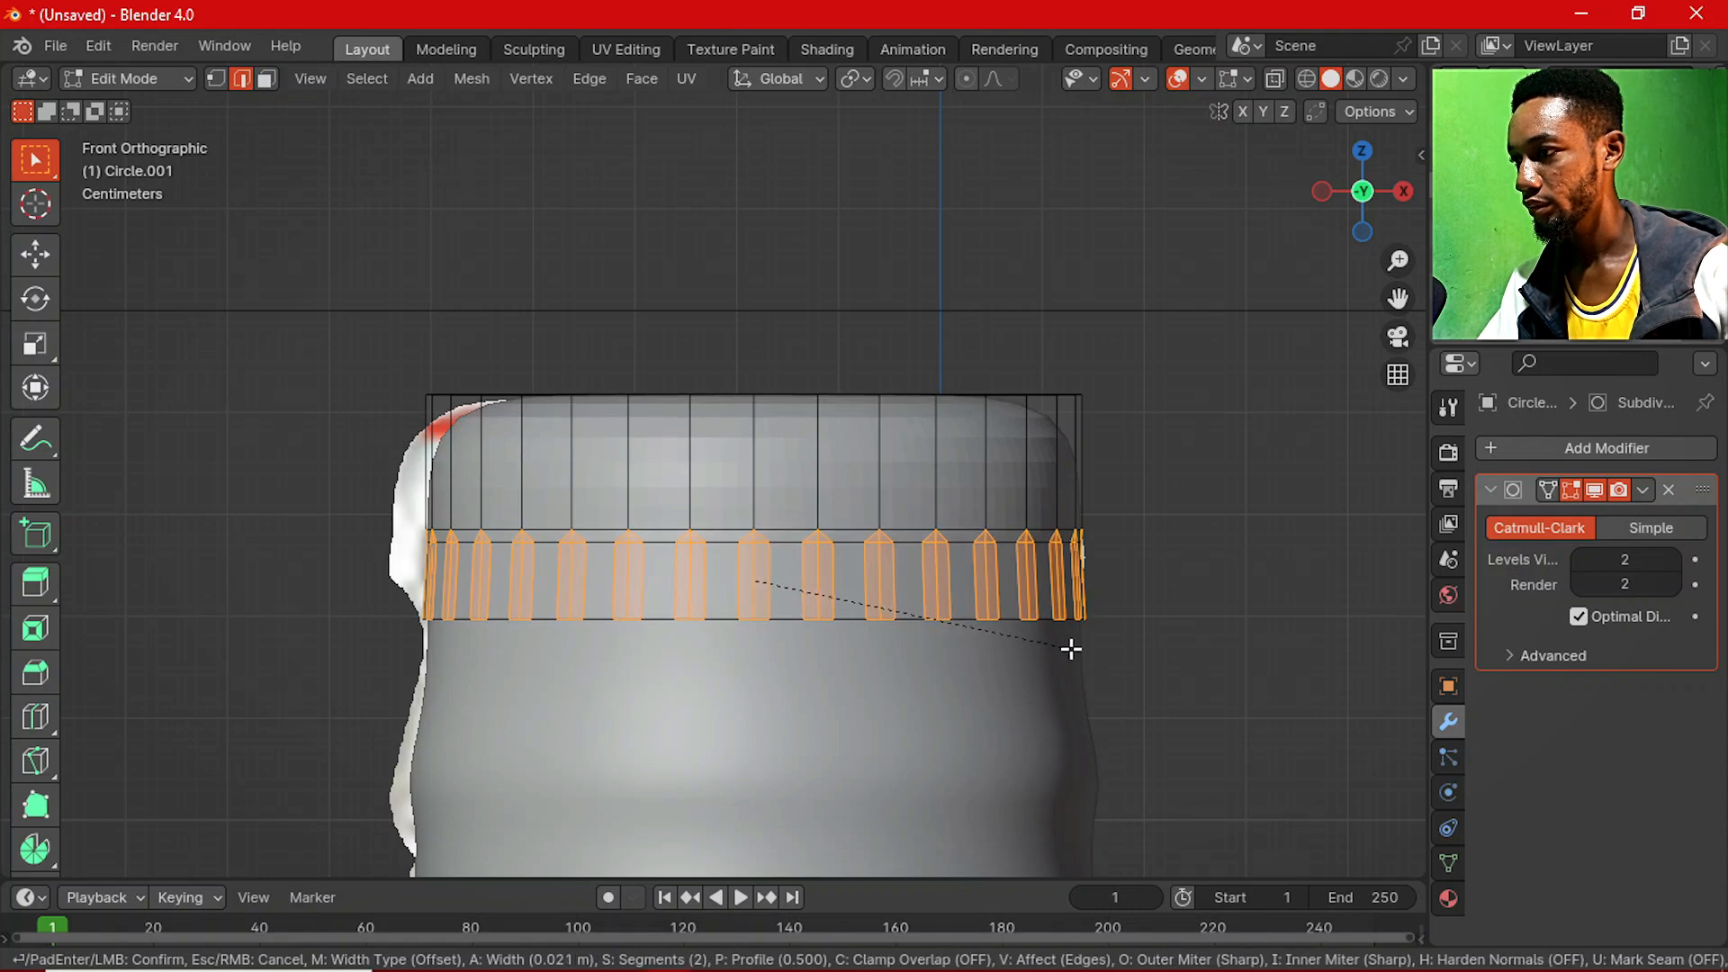
click(1080, 655)
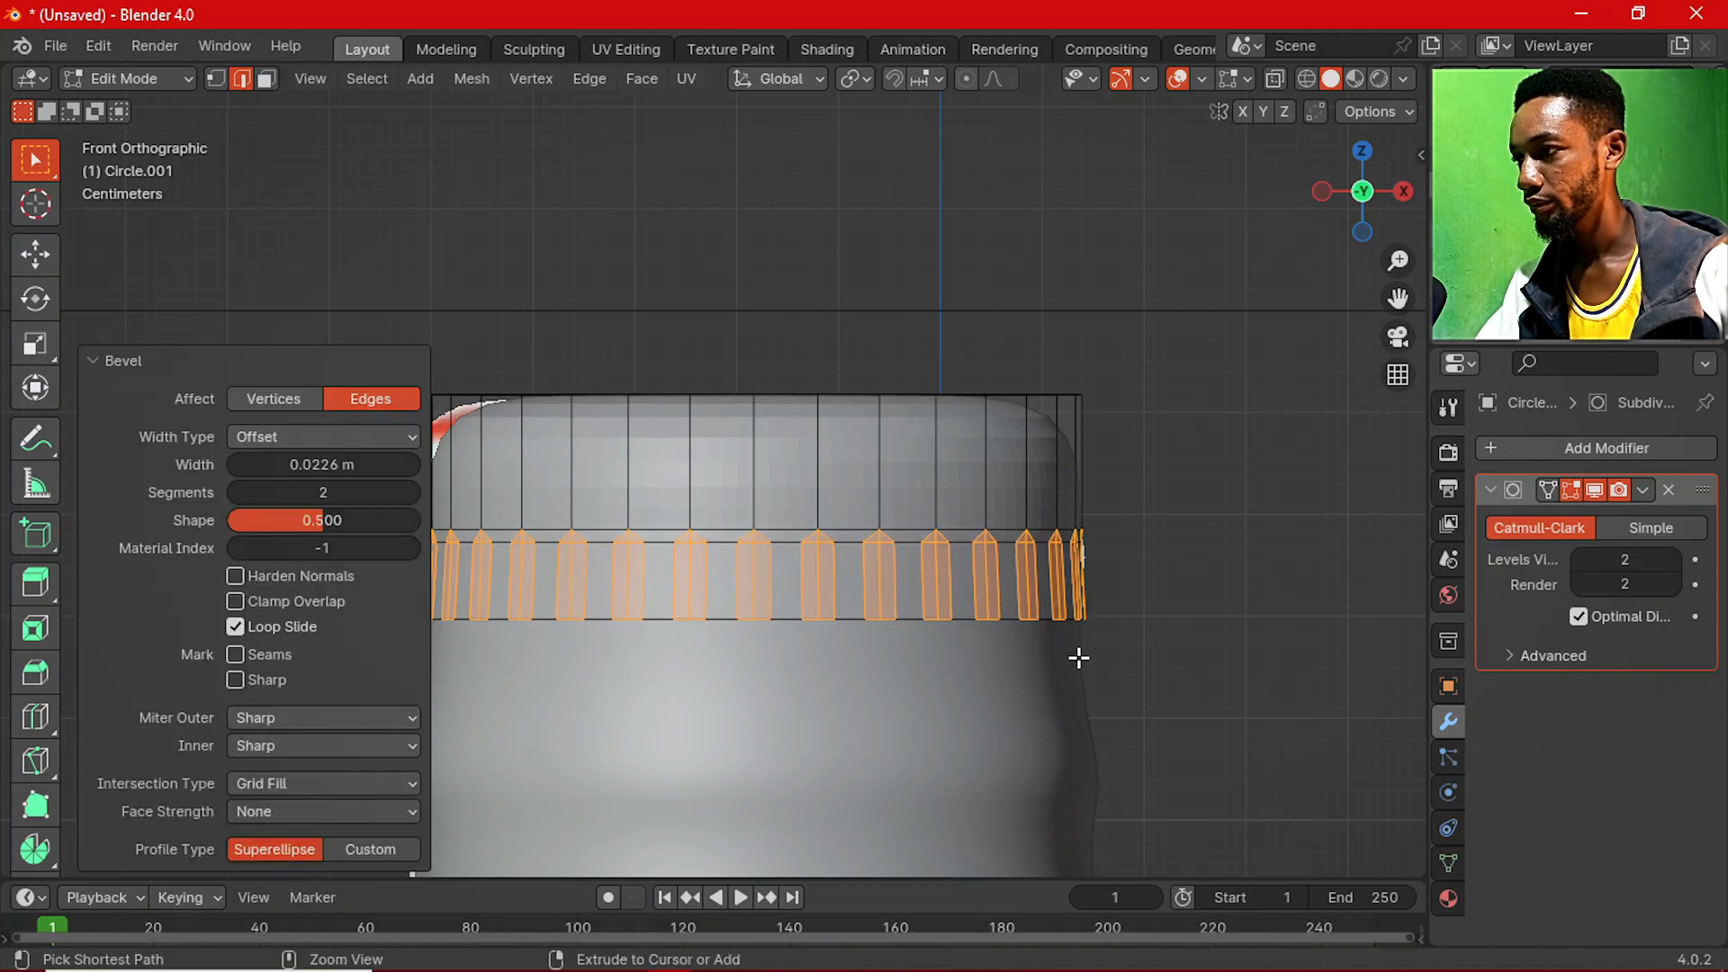
key(ctrl+z)
key(ctrl+z)
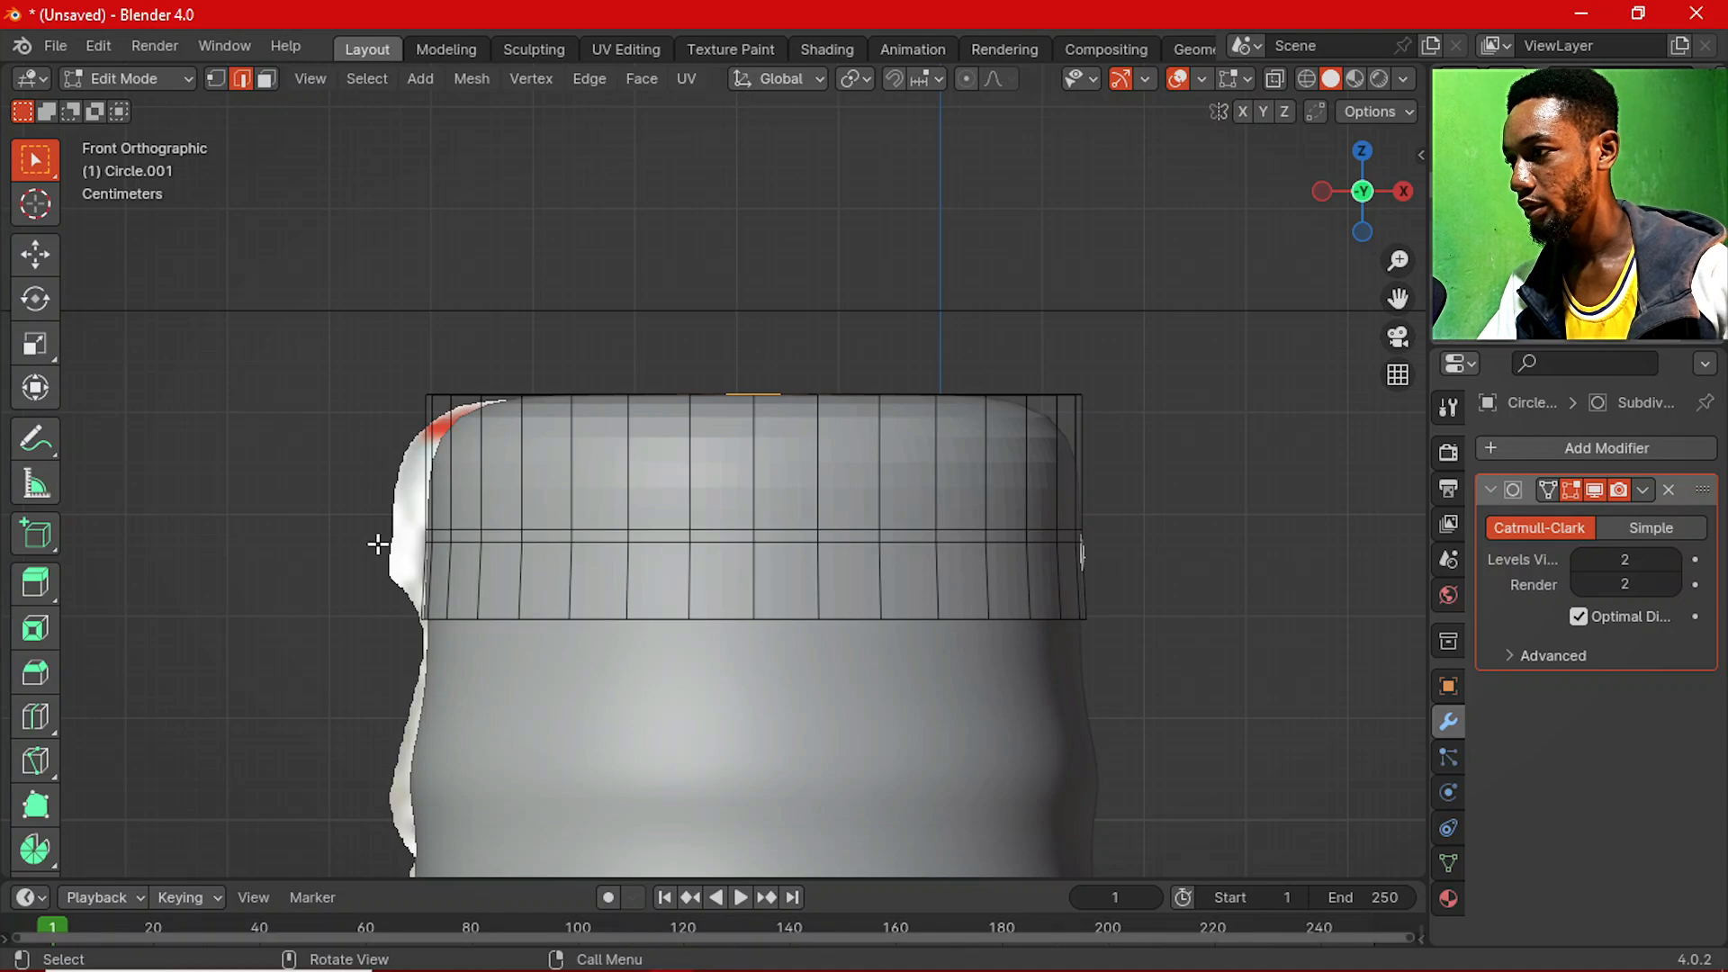
Select all vertices of the cap's lowest band with X-ray on and scale them inward to 0.960.
key(1)
drag(397, 532, 1158, 679)
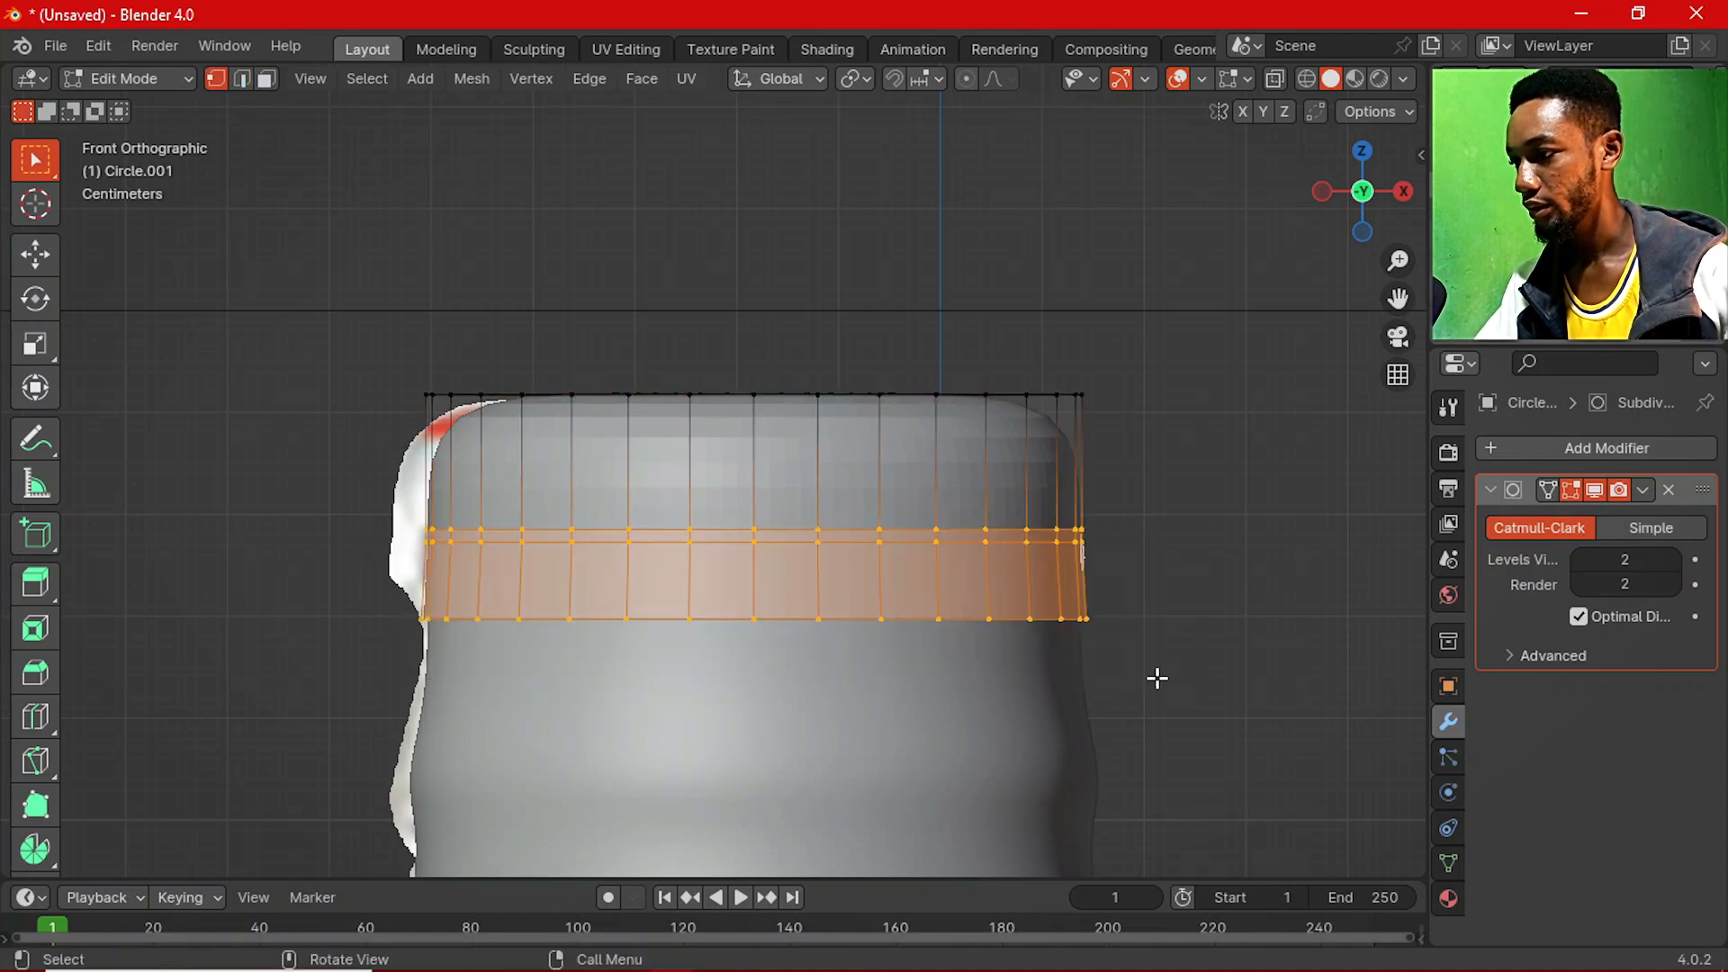
click(364, 579)
drag(413, 535, 599, 591)
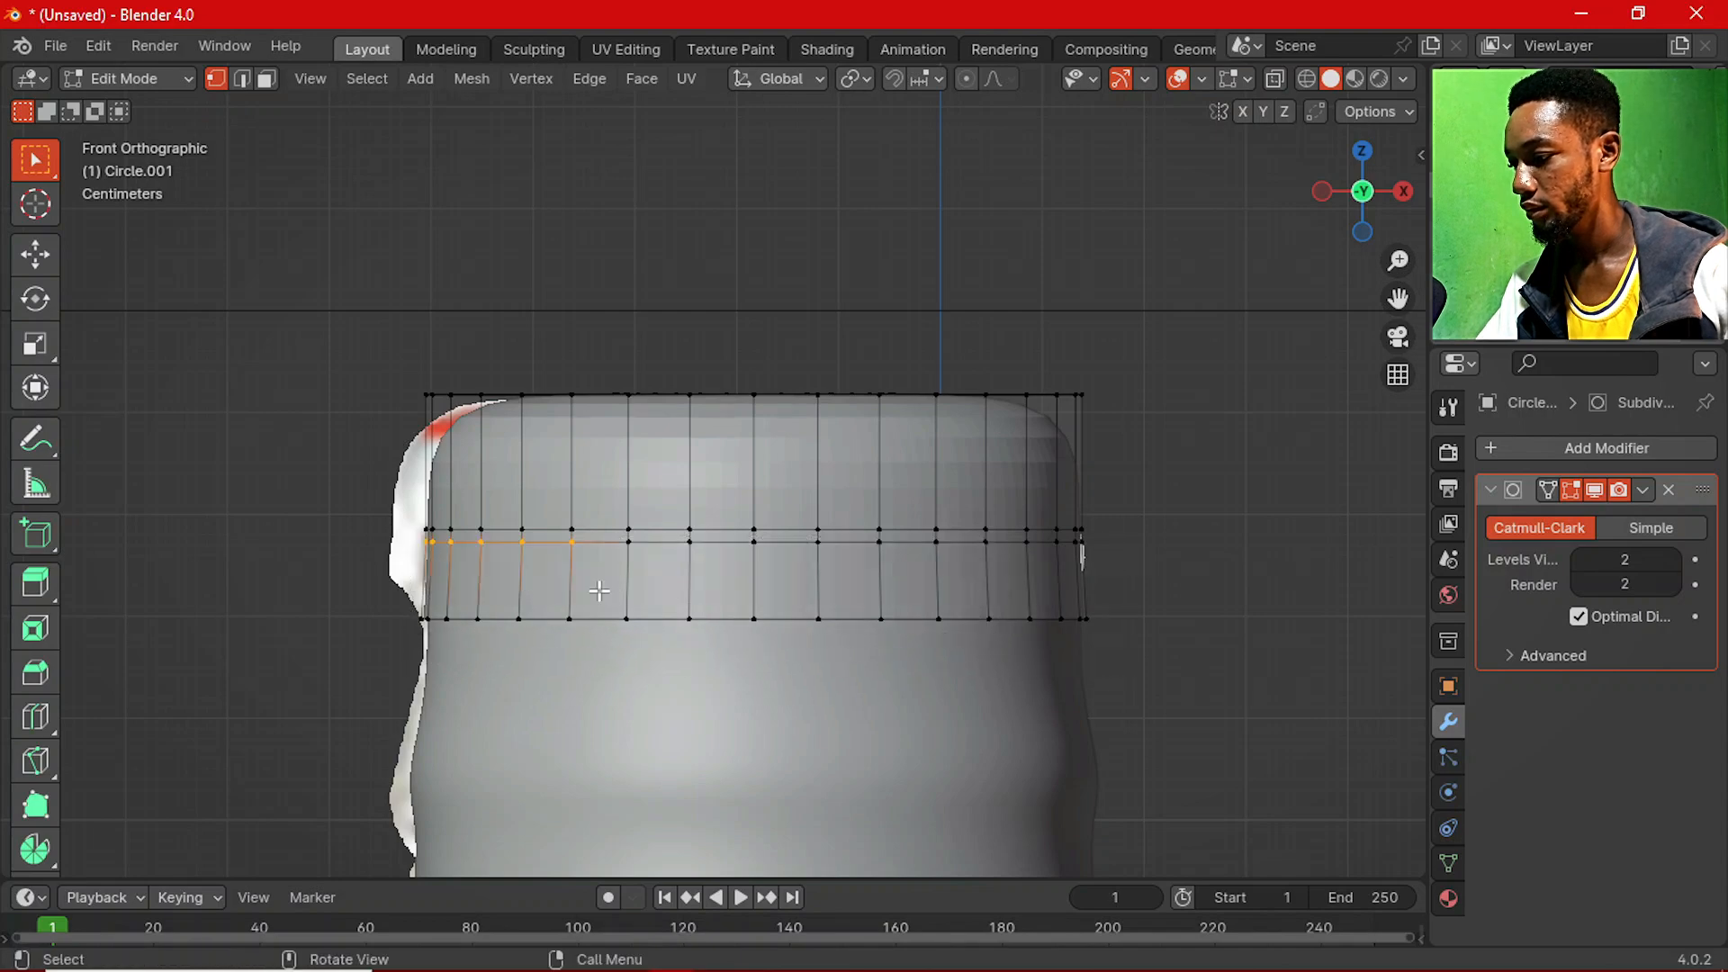
key(alt+z)
drag(396, 539, 1145, 690)
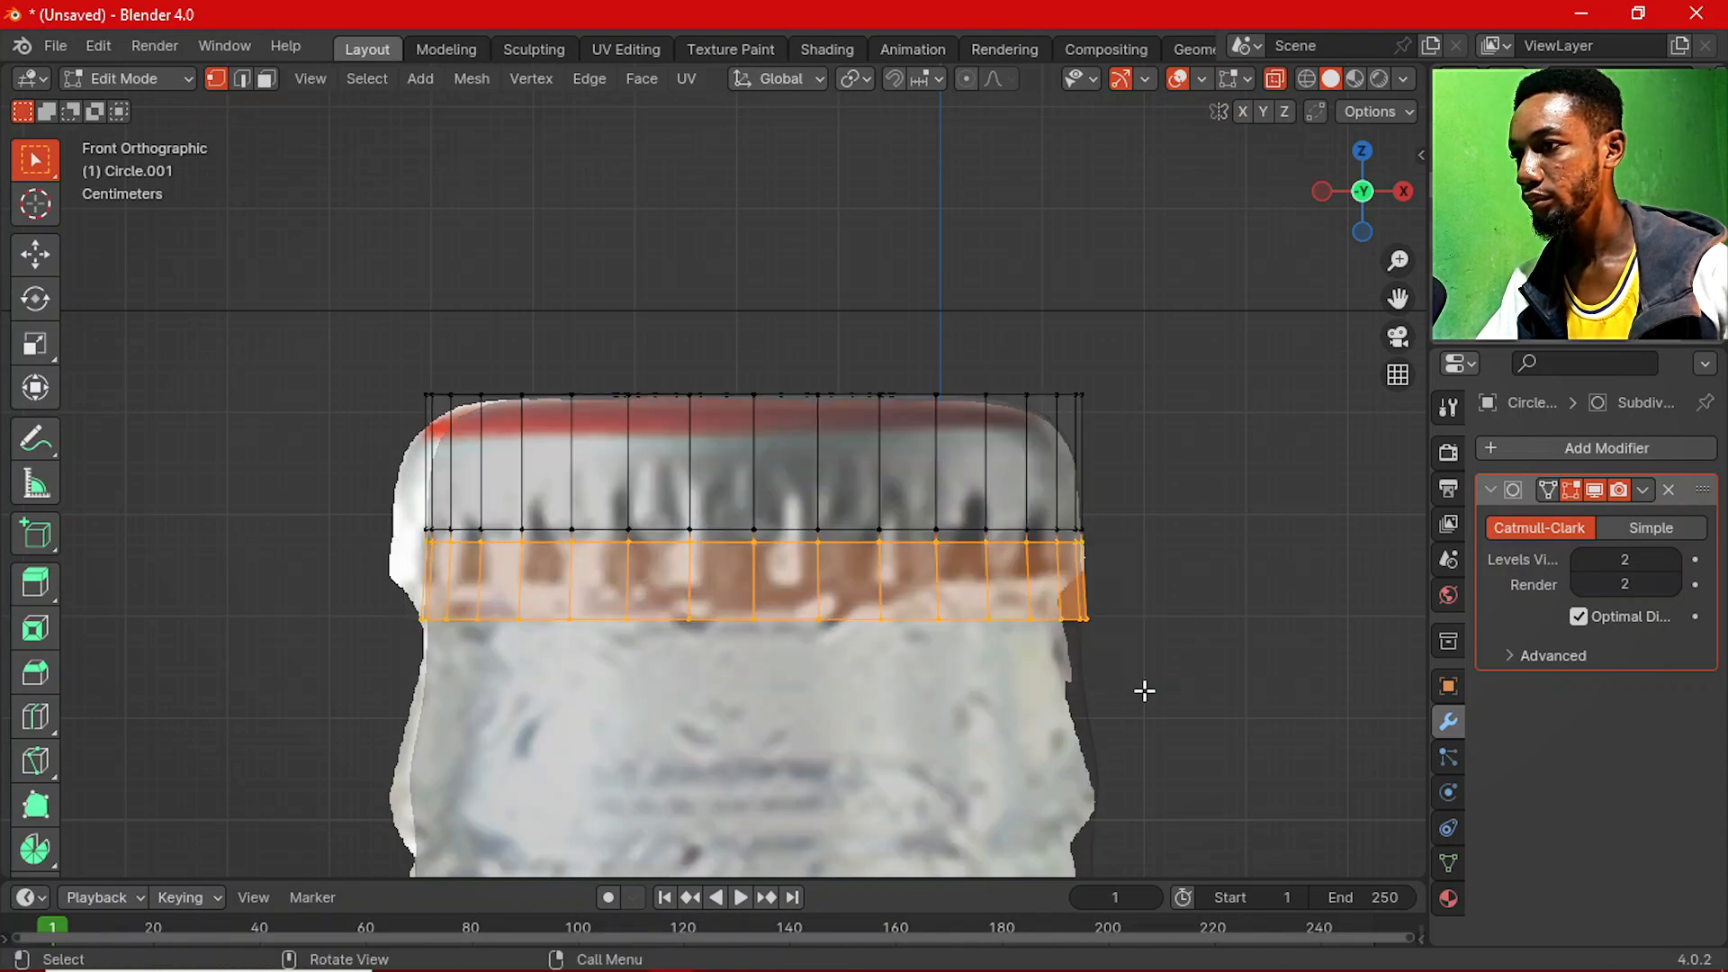
key(s)
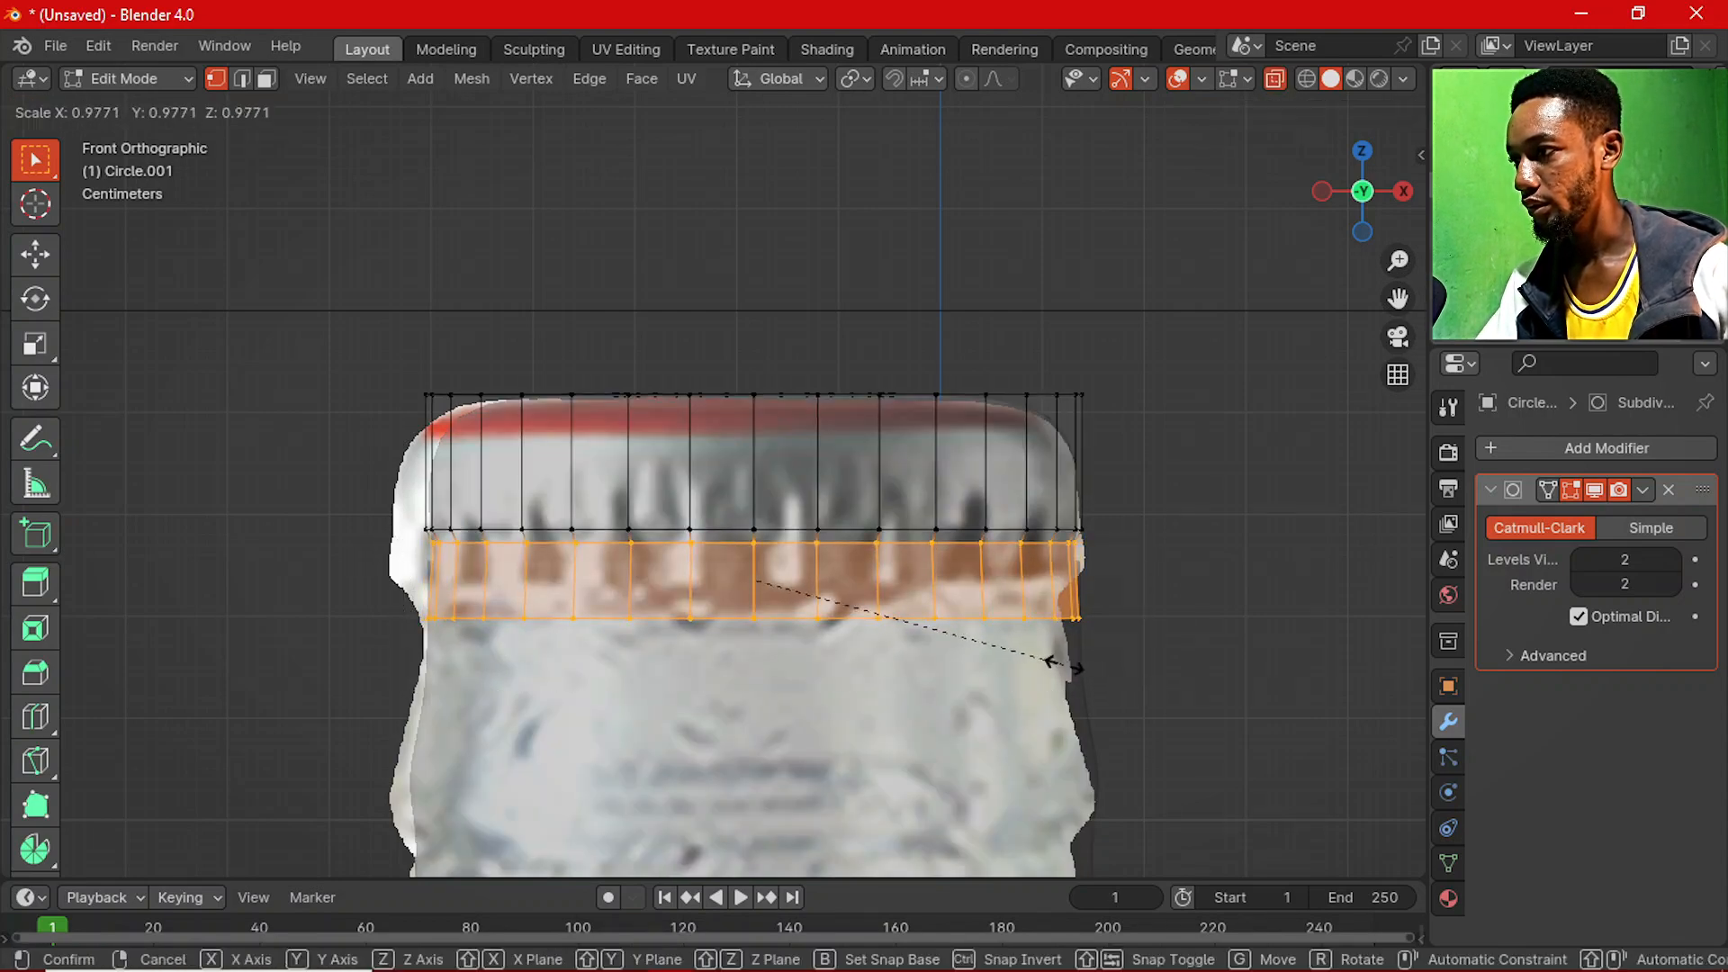
click(1003, 634)
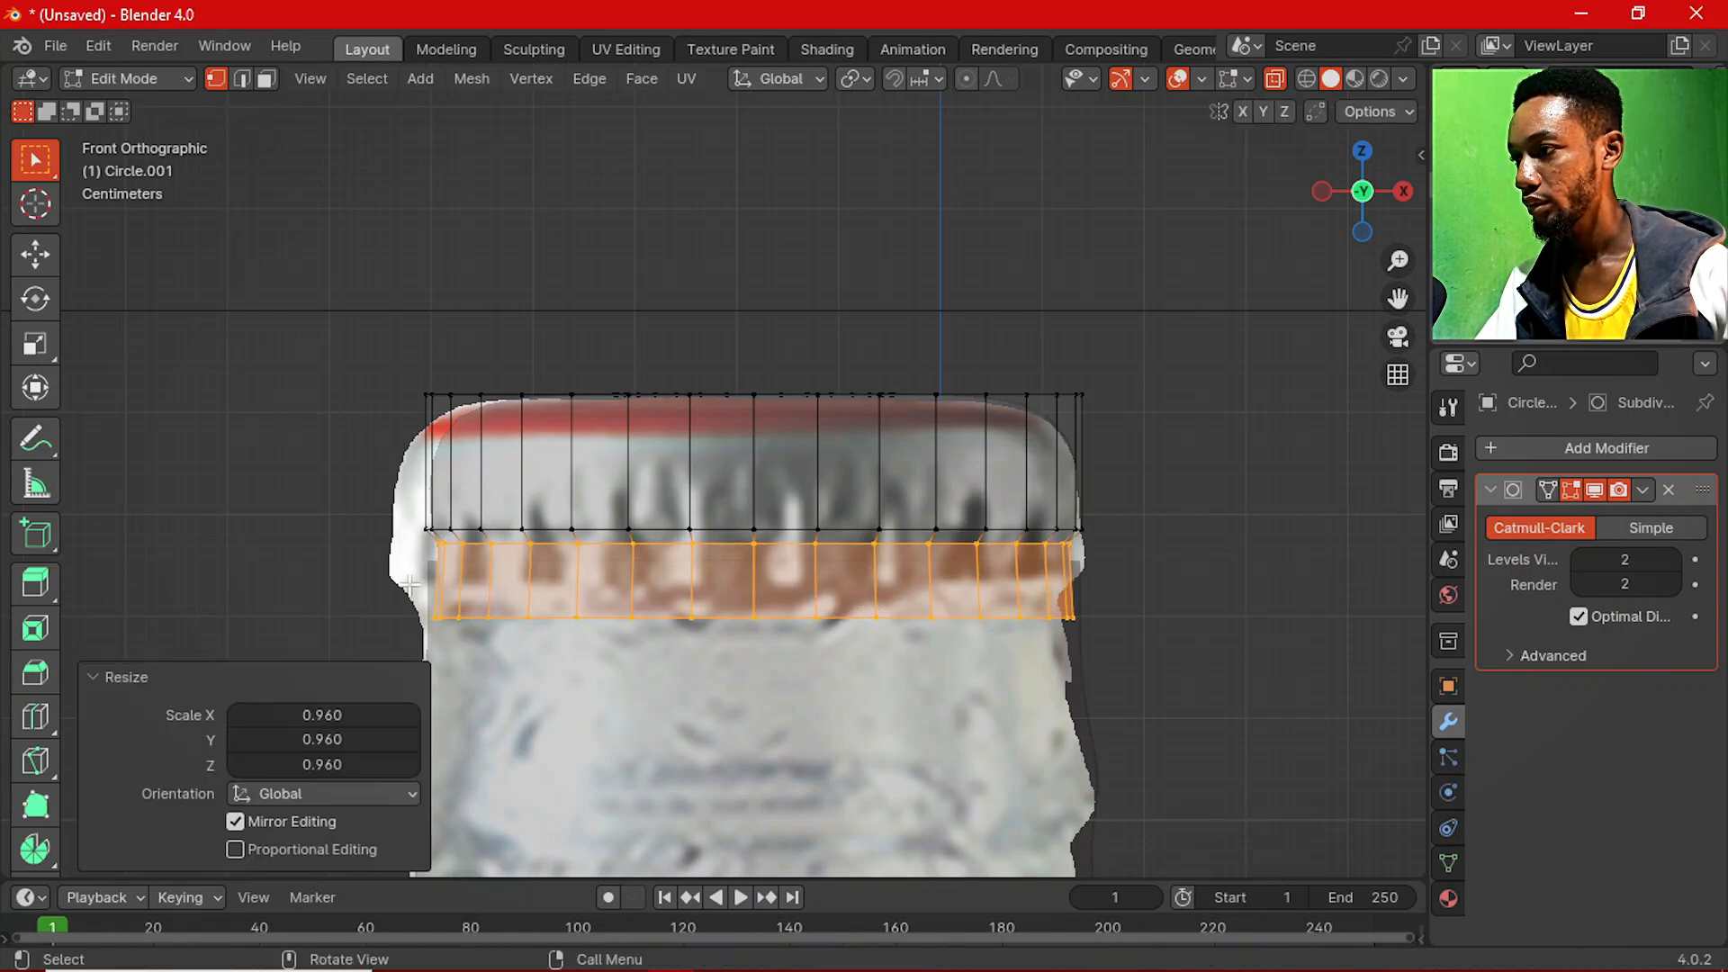
key(alt+a)
key(alt+z)
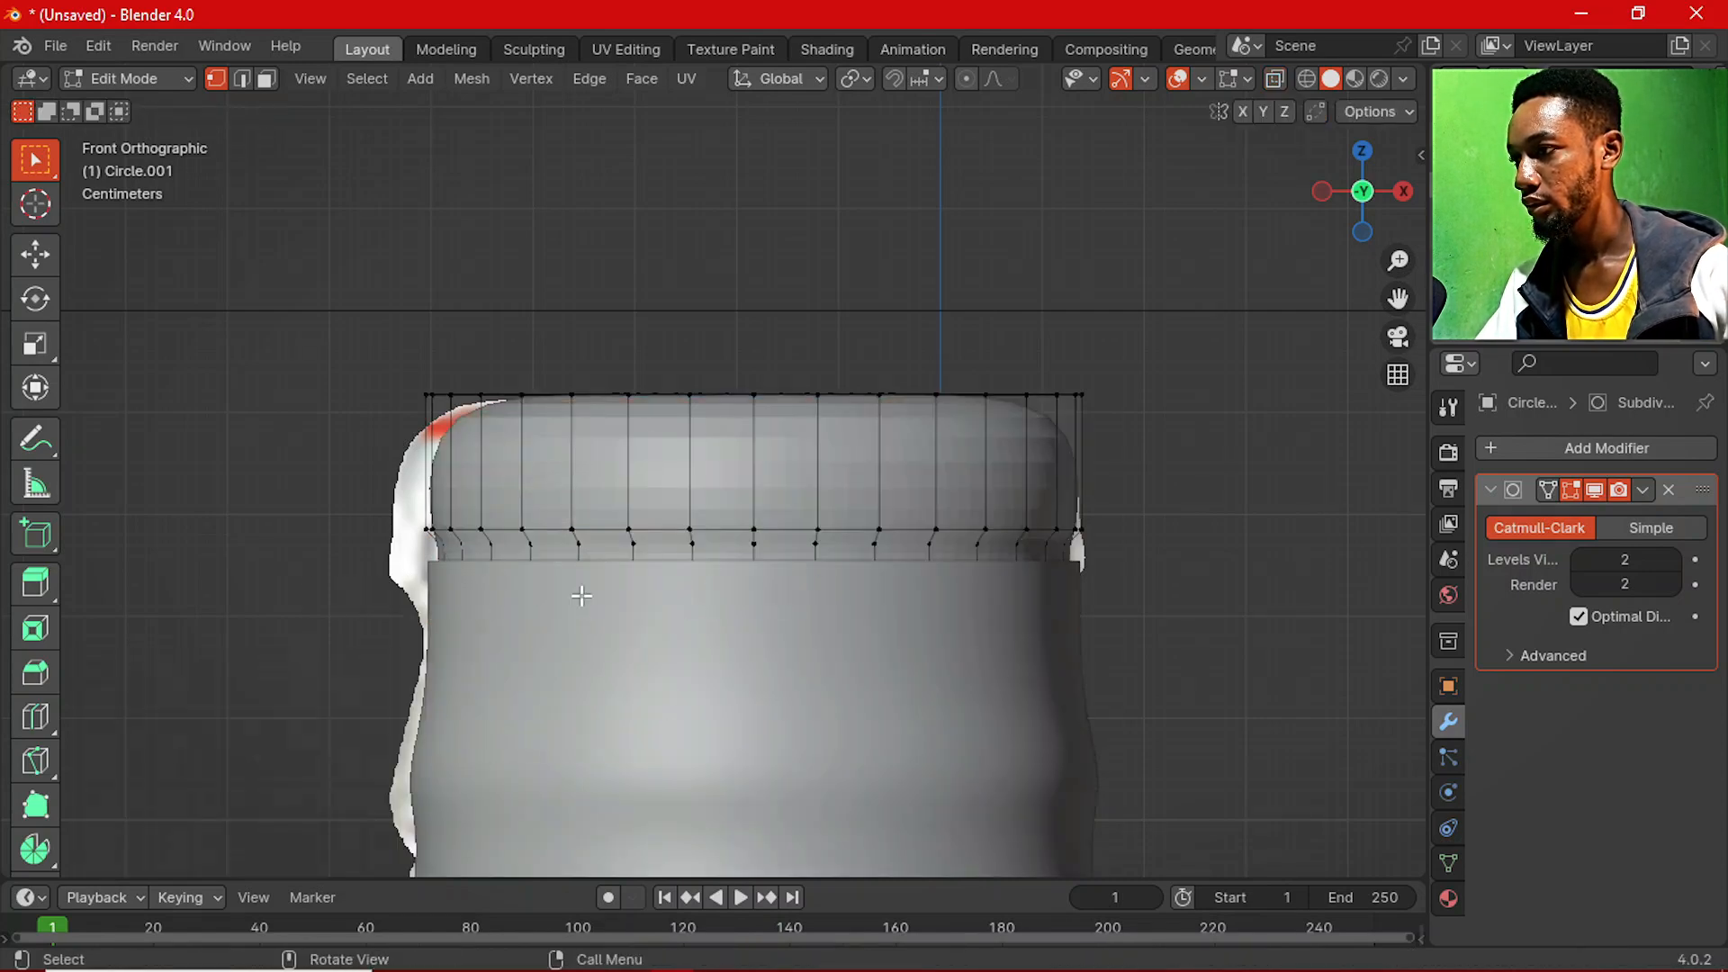
Set the cap's origin to its geometry in Object Mode and scale the cap up slightly against the reference.
key(Tab)
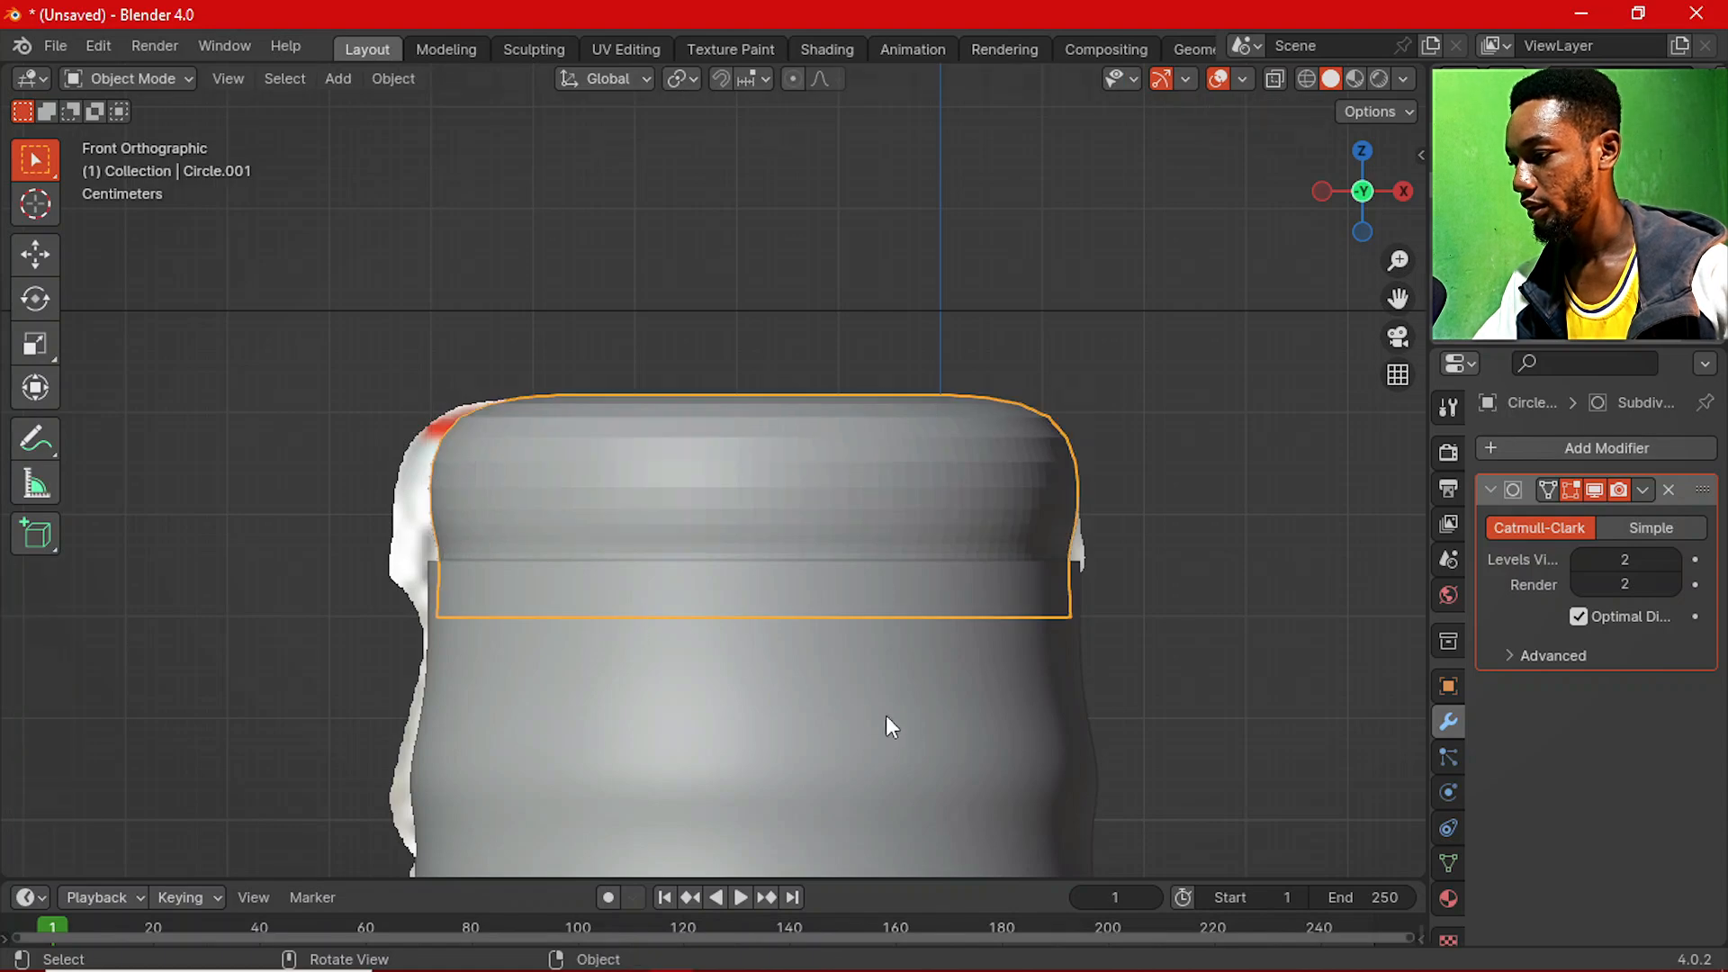
key(s)
key(Escape)
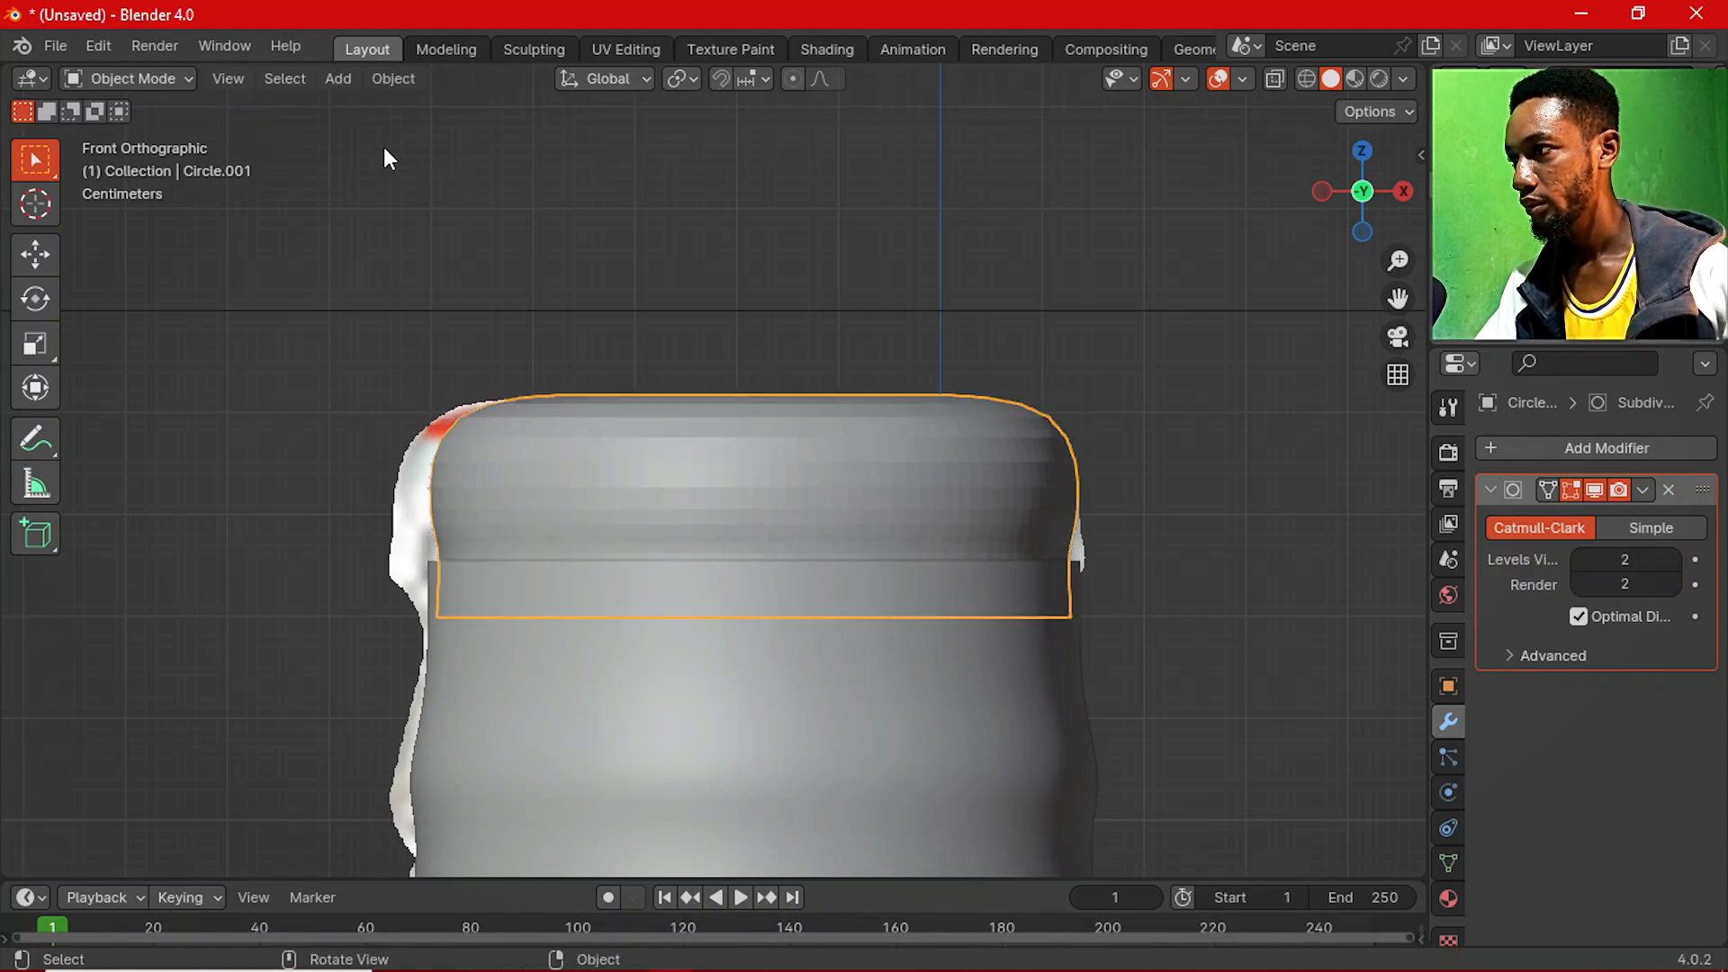
click(393, 78)
mouse_move(493, 133)
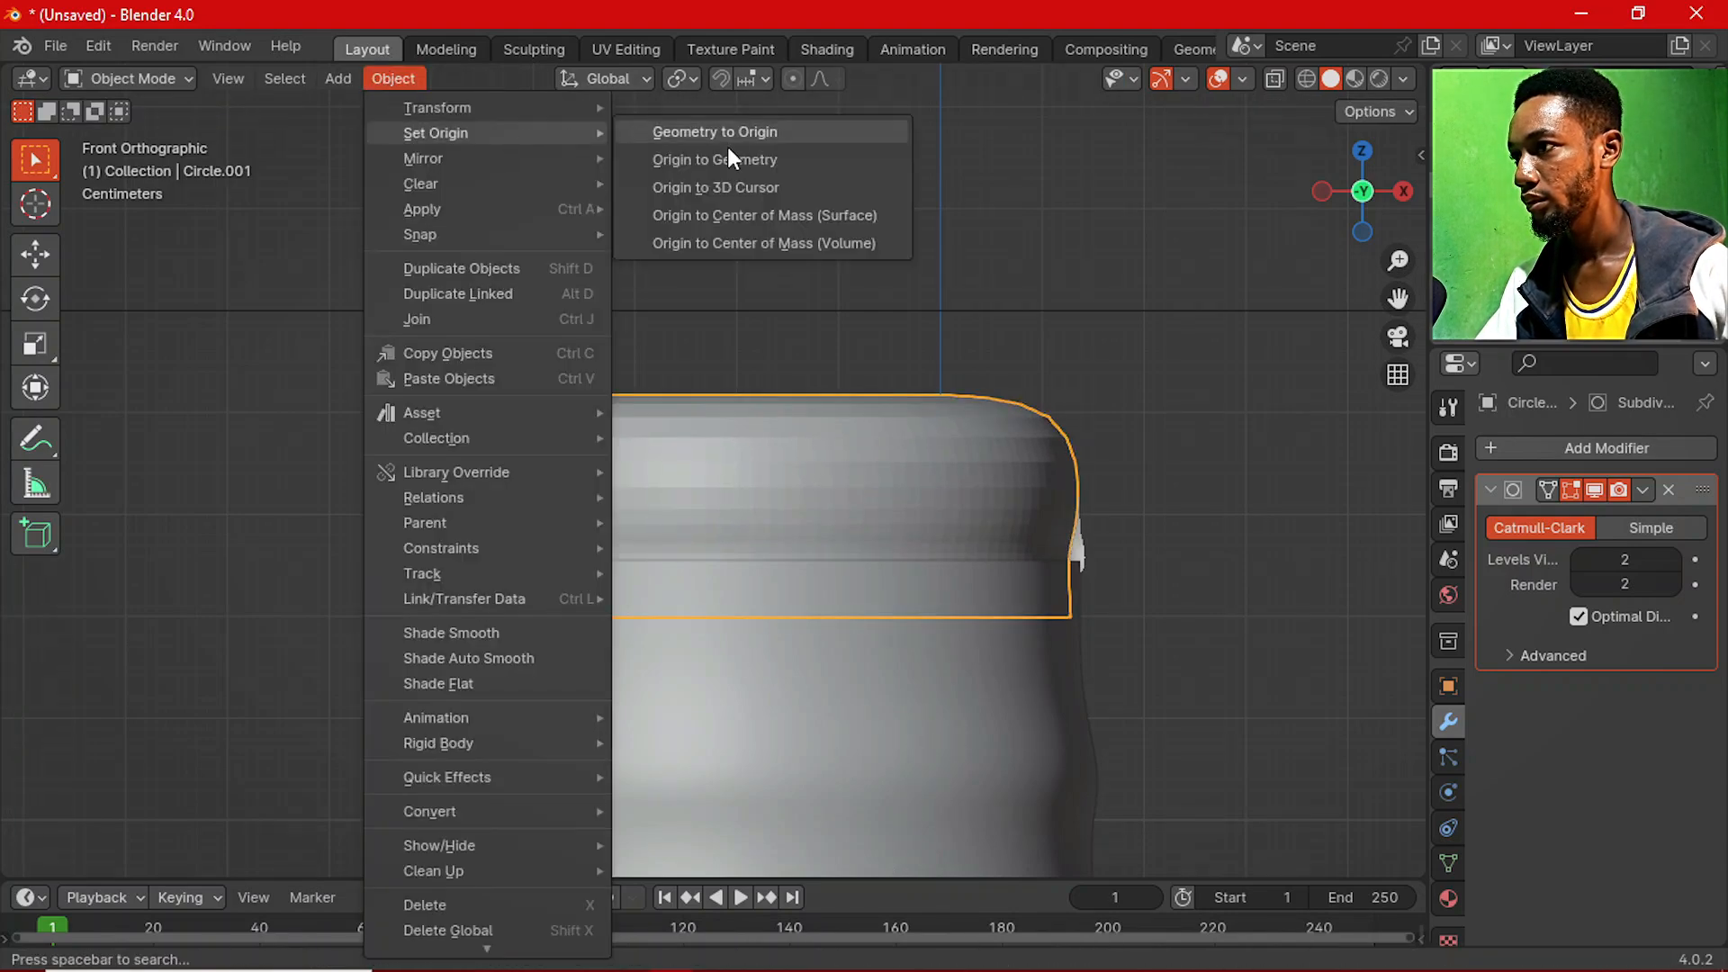
click(747, 159)
key(s)
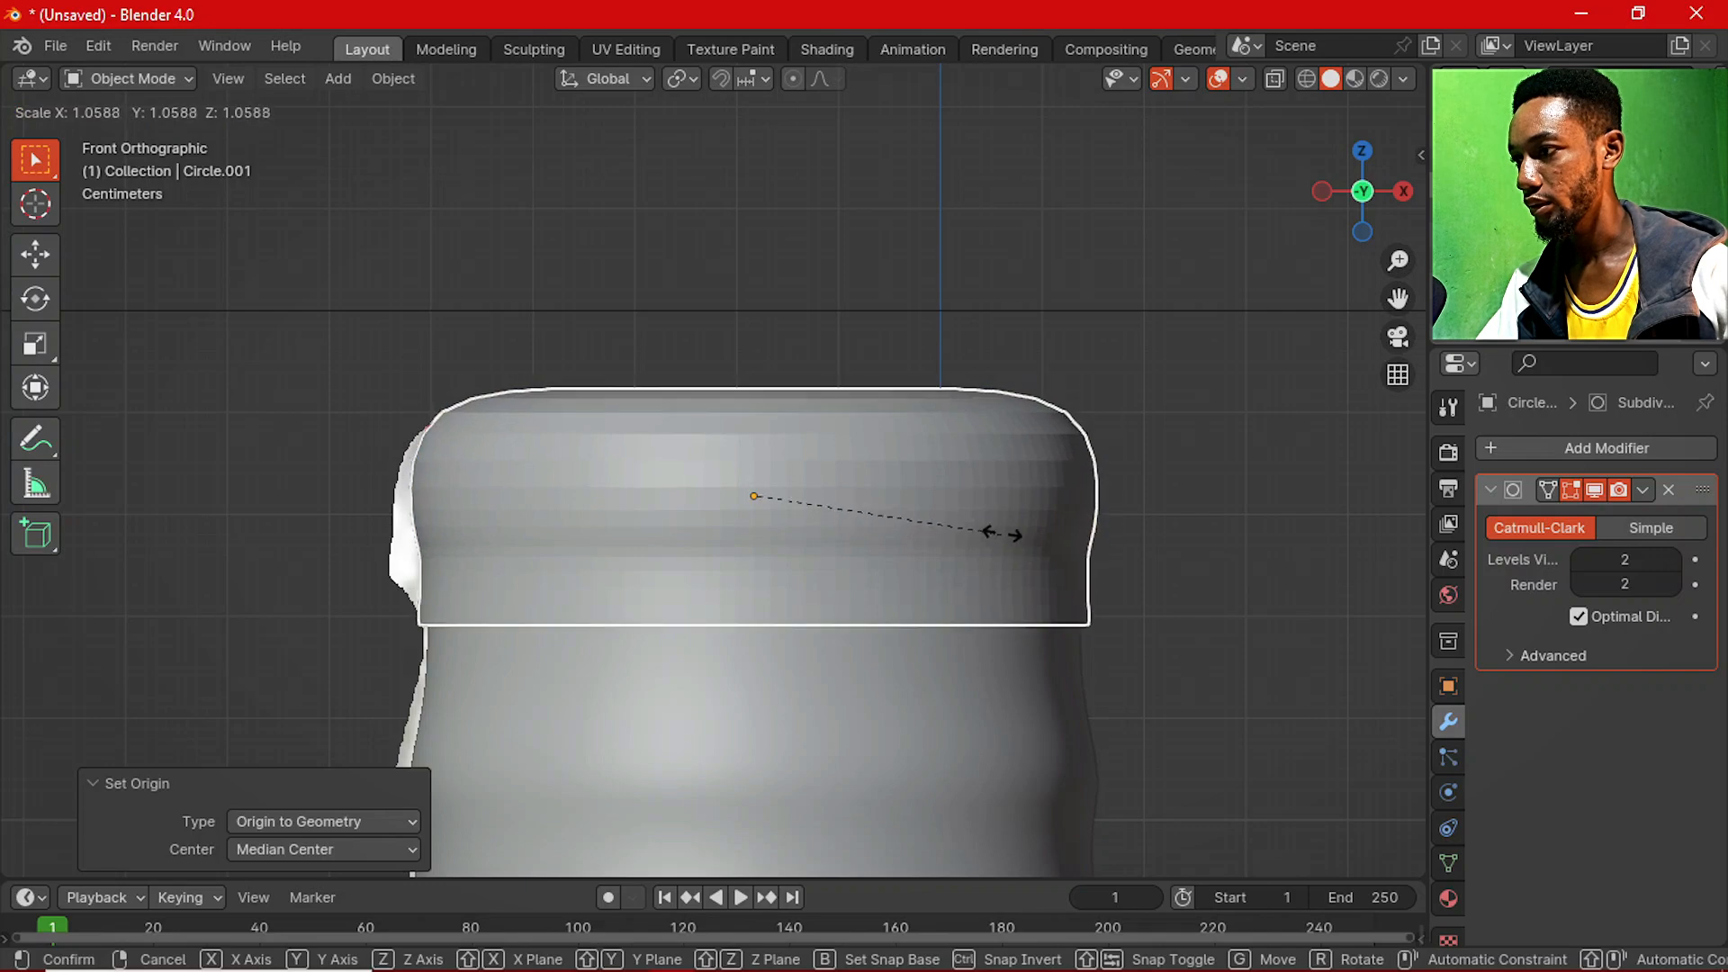
click(958, 505)
Bevel the vertical edges of the cap's lowest band by about 0.0163 m with two segments.
key(Tab)
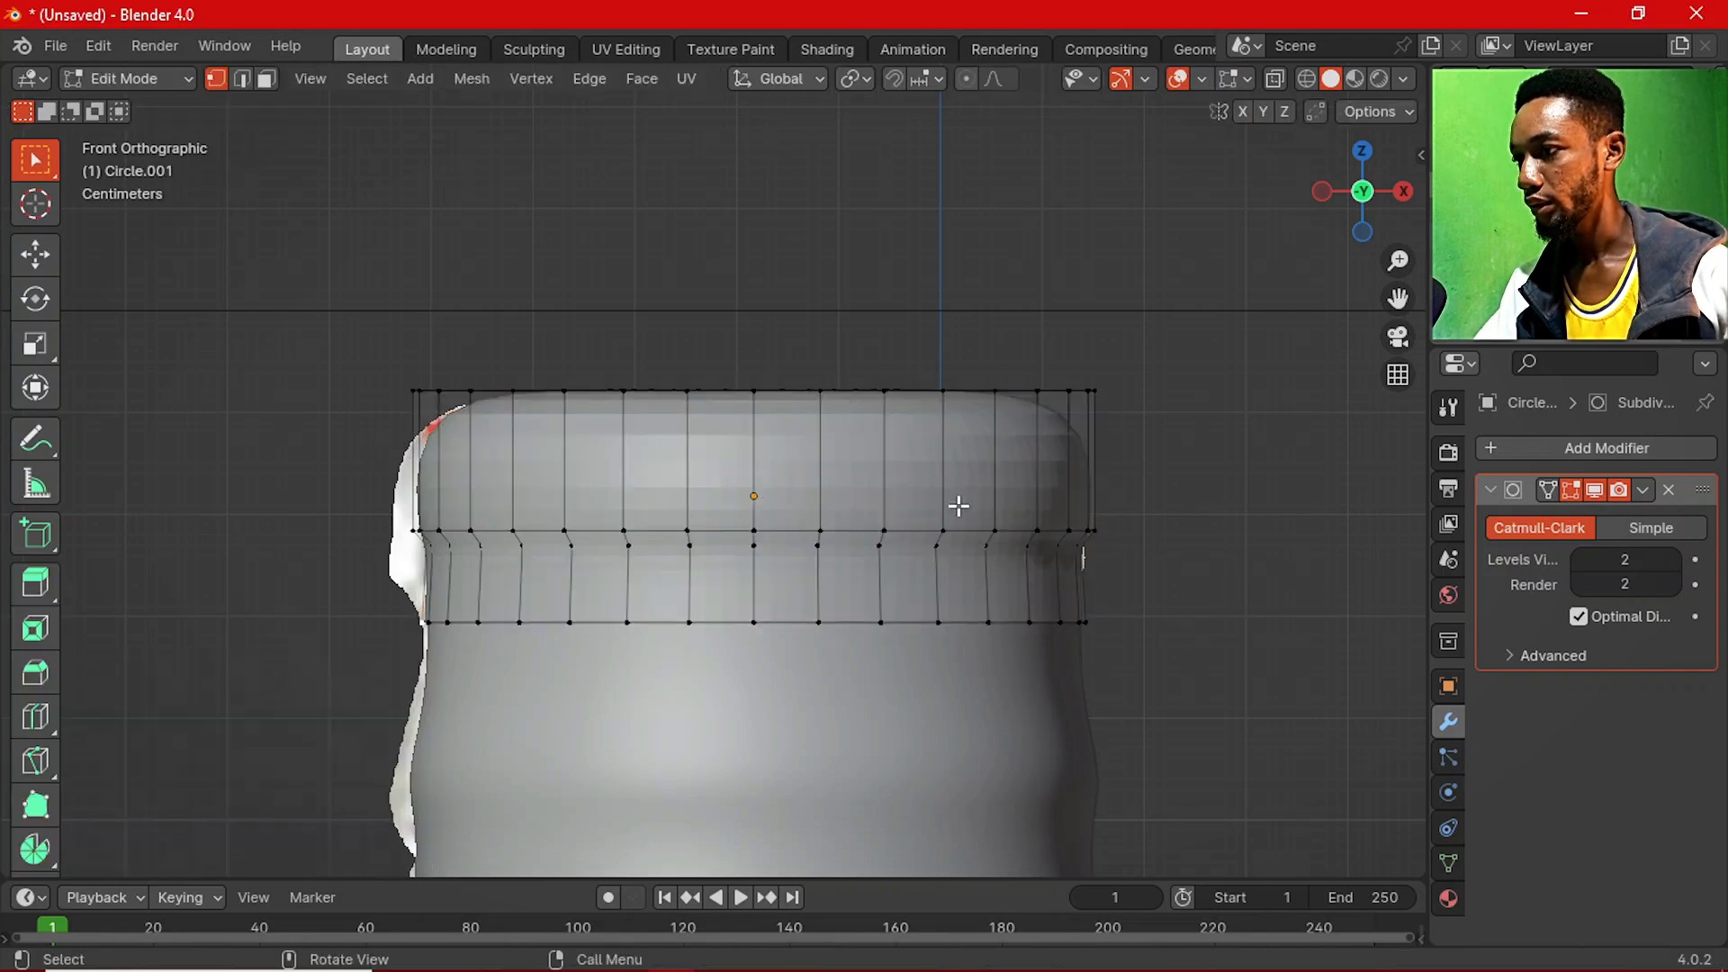
key(alt+z)
scroll(403, 588, up, 1)
key(2)
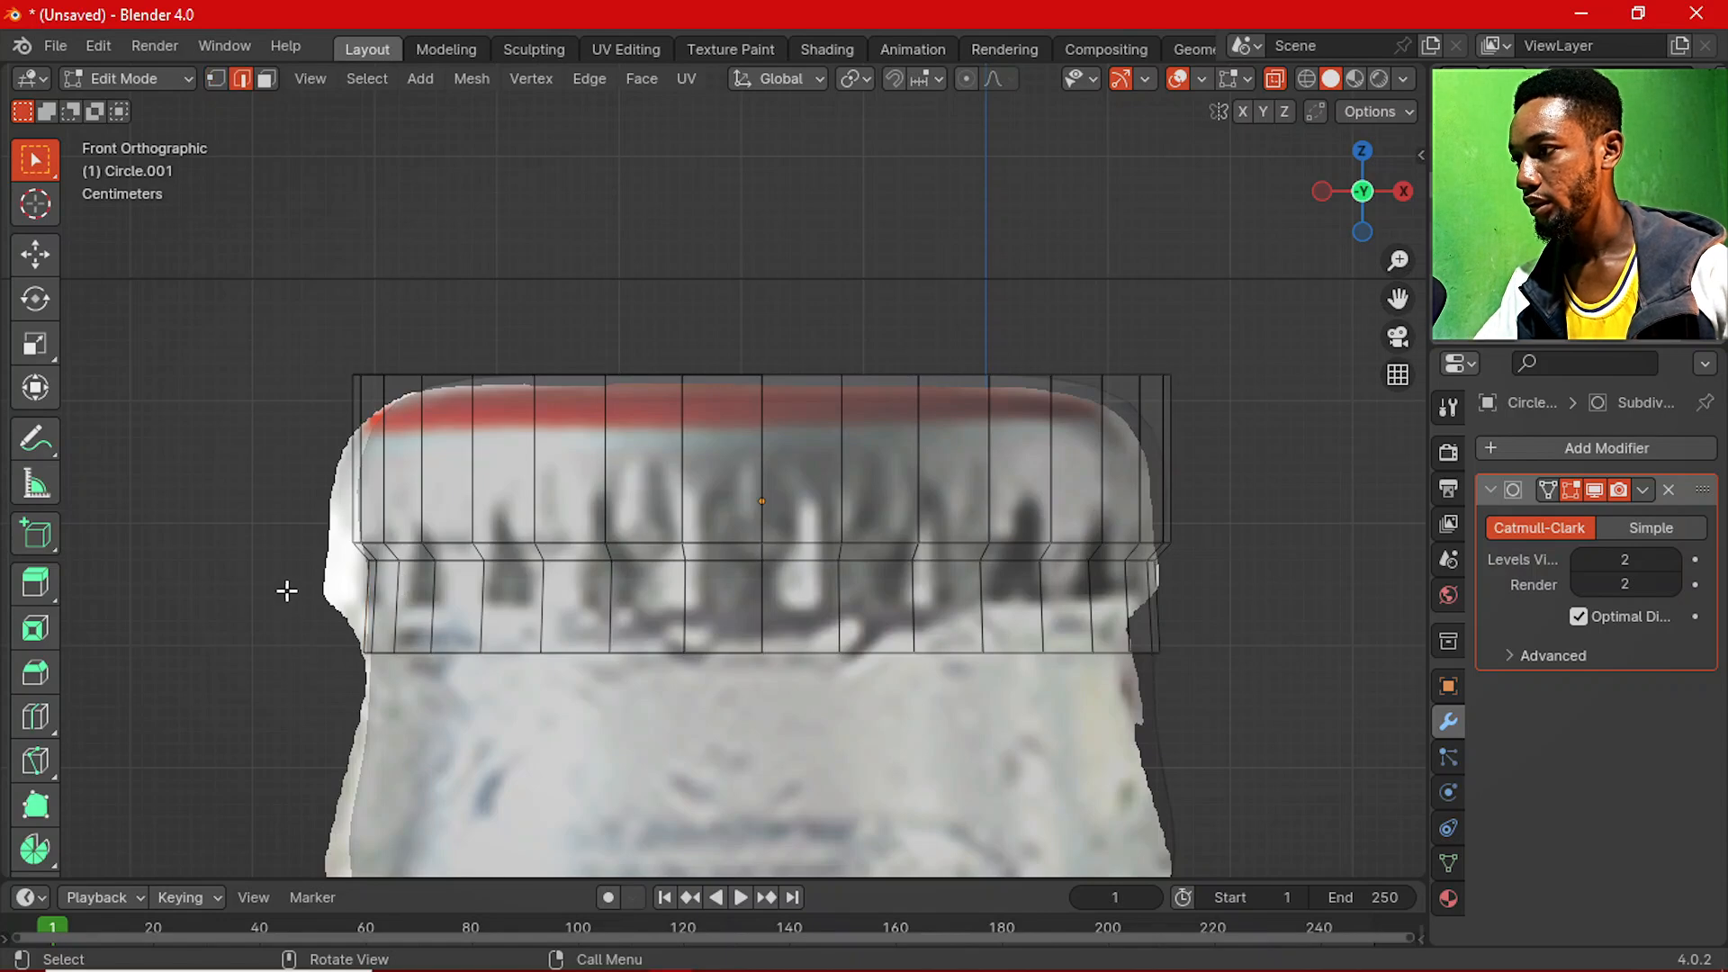
drag(293, 590, 1280, 610)
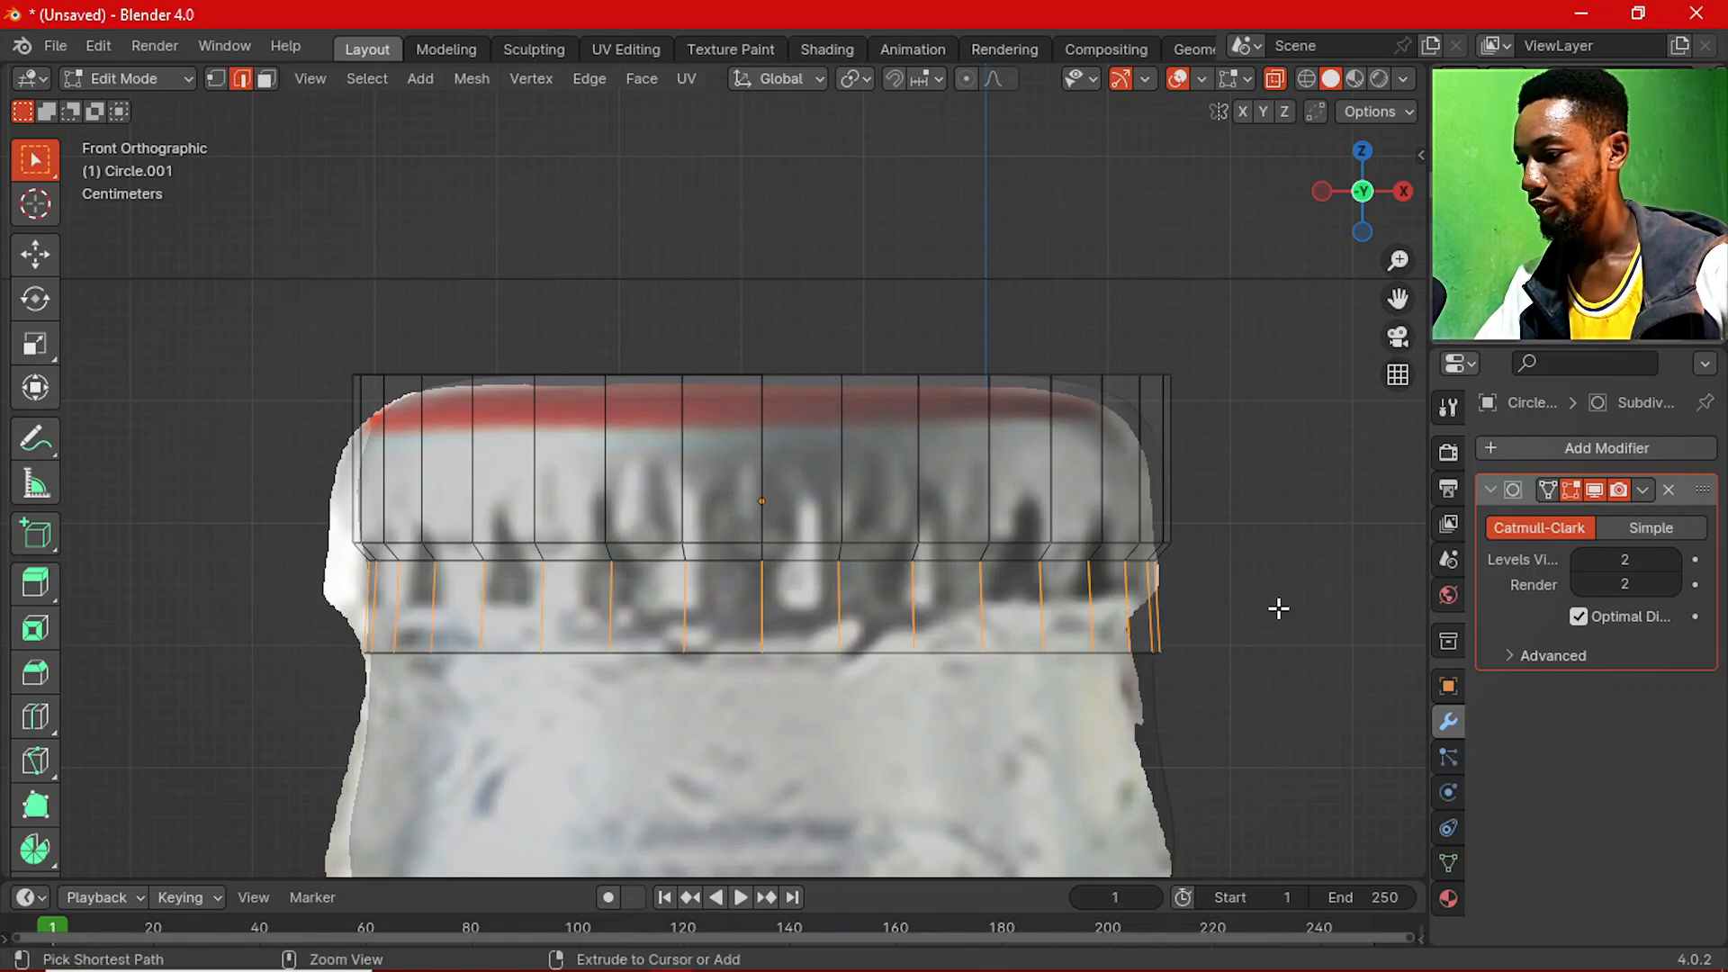
key(ctrl+b)
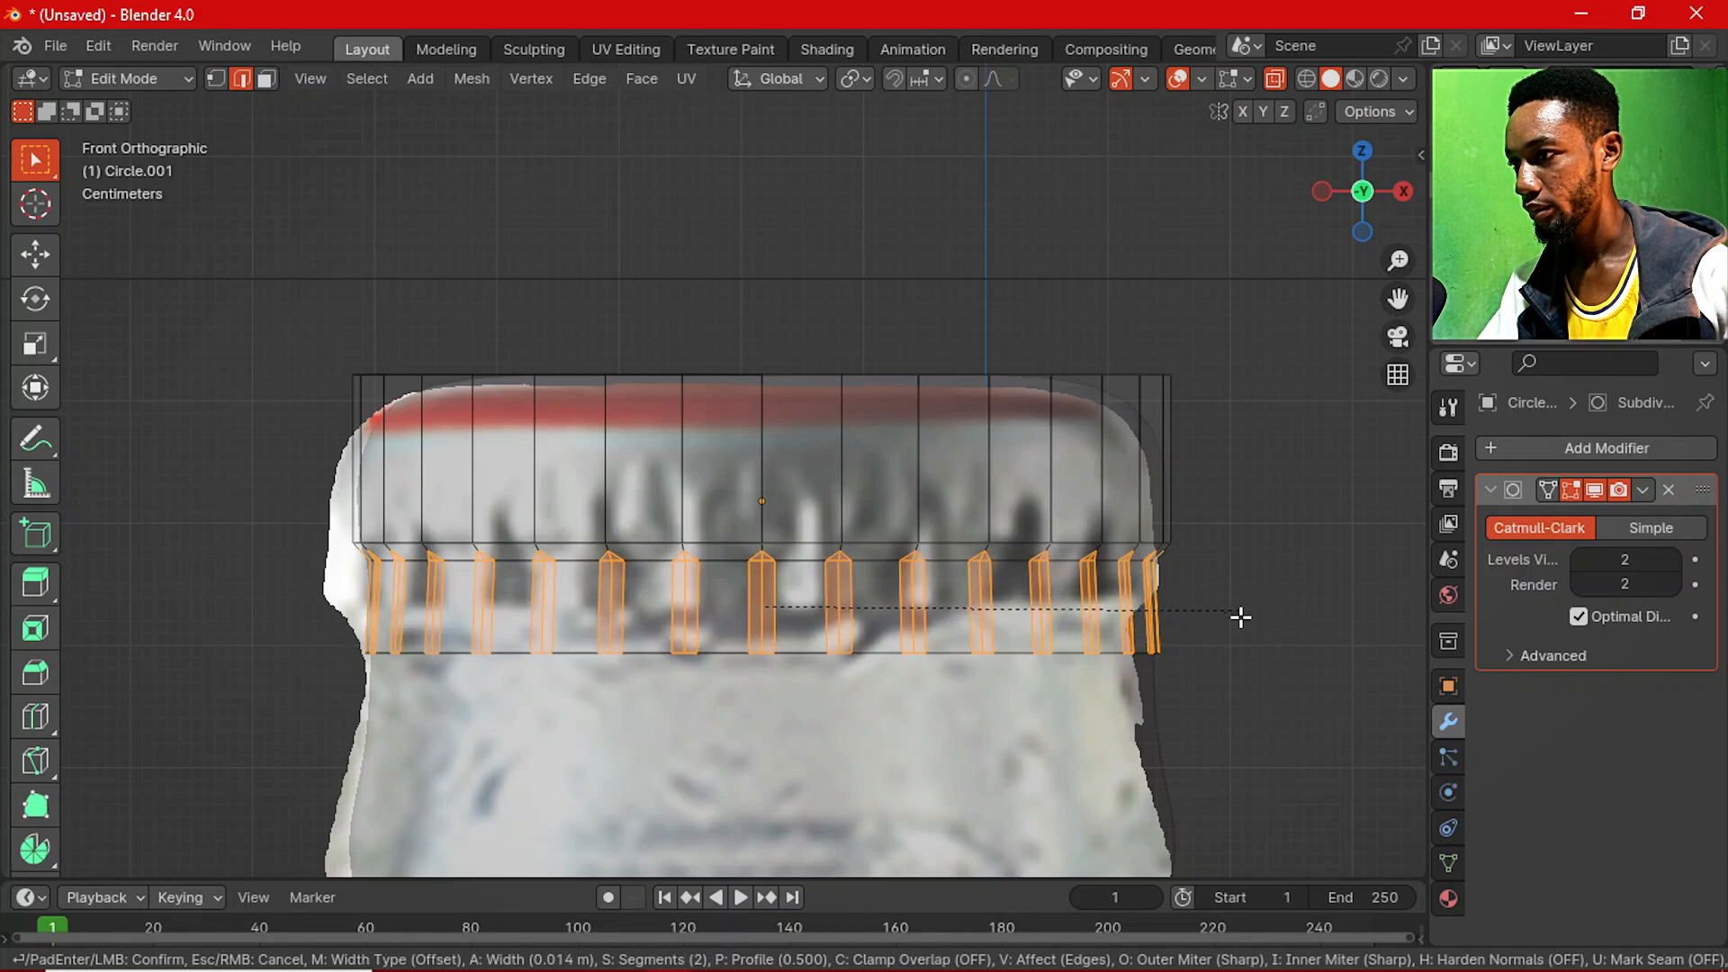
click(1262, 625)
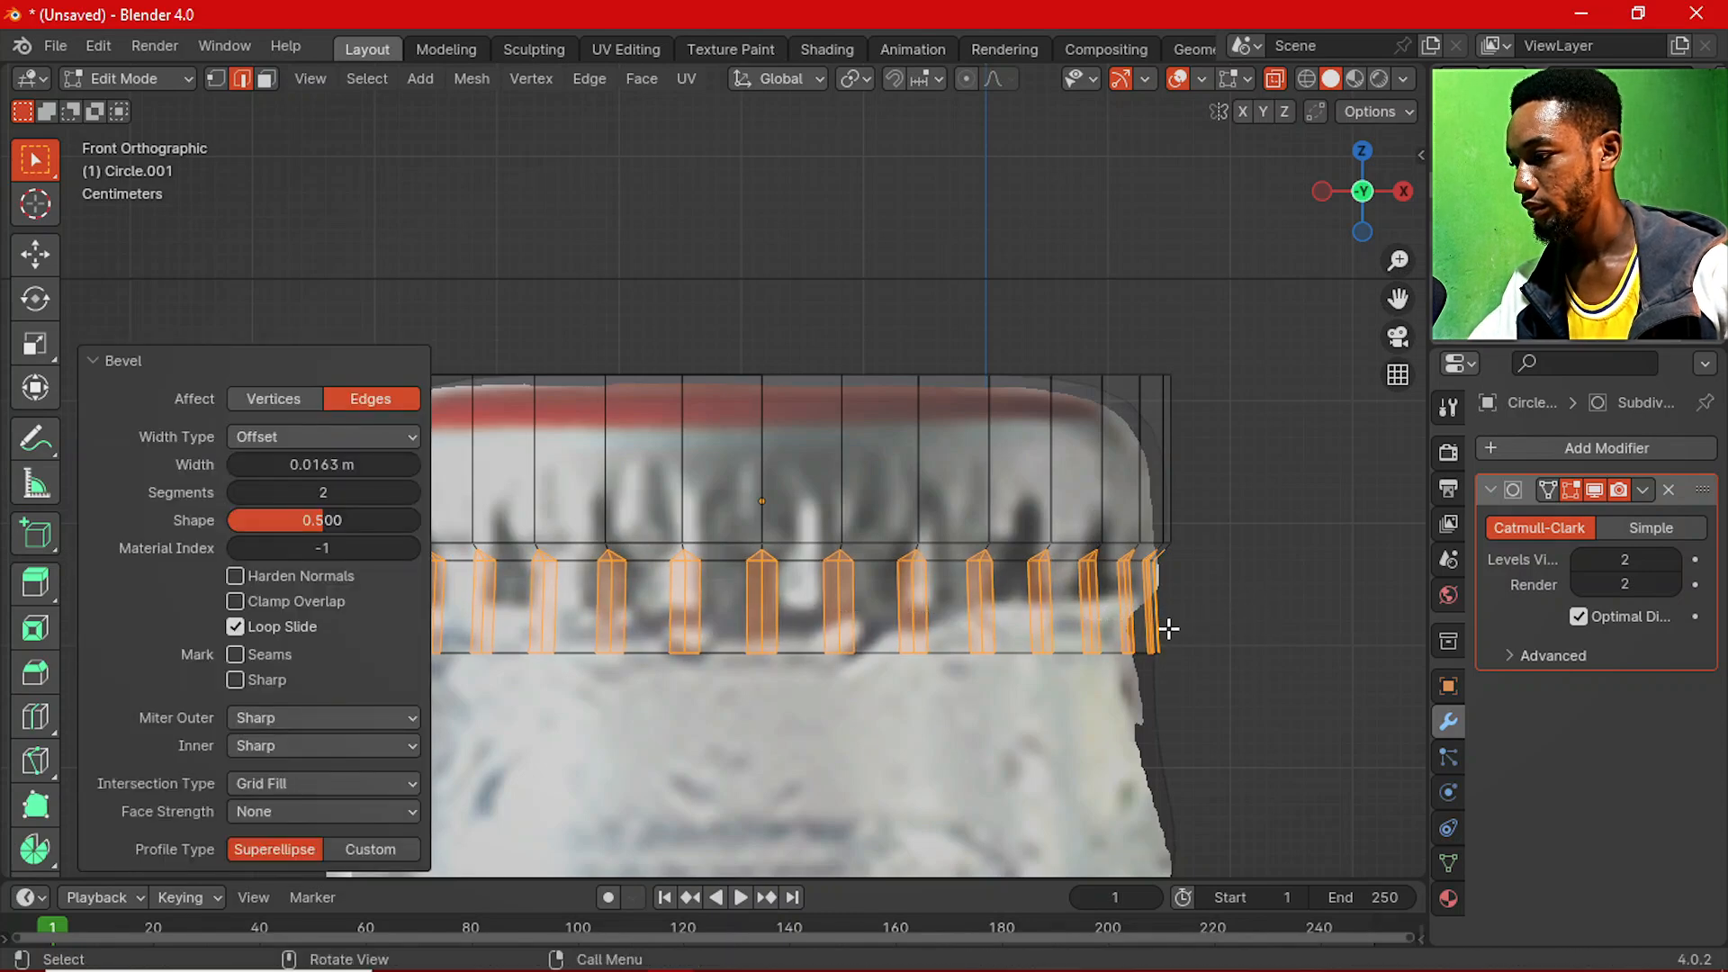
click(688, 616)
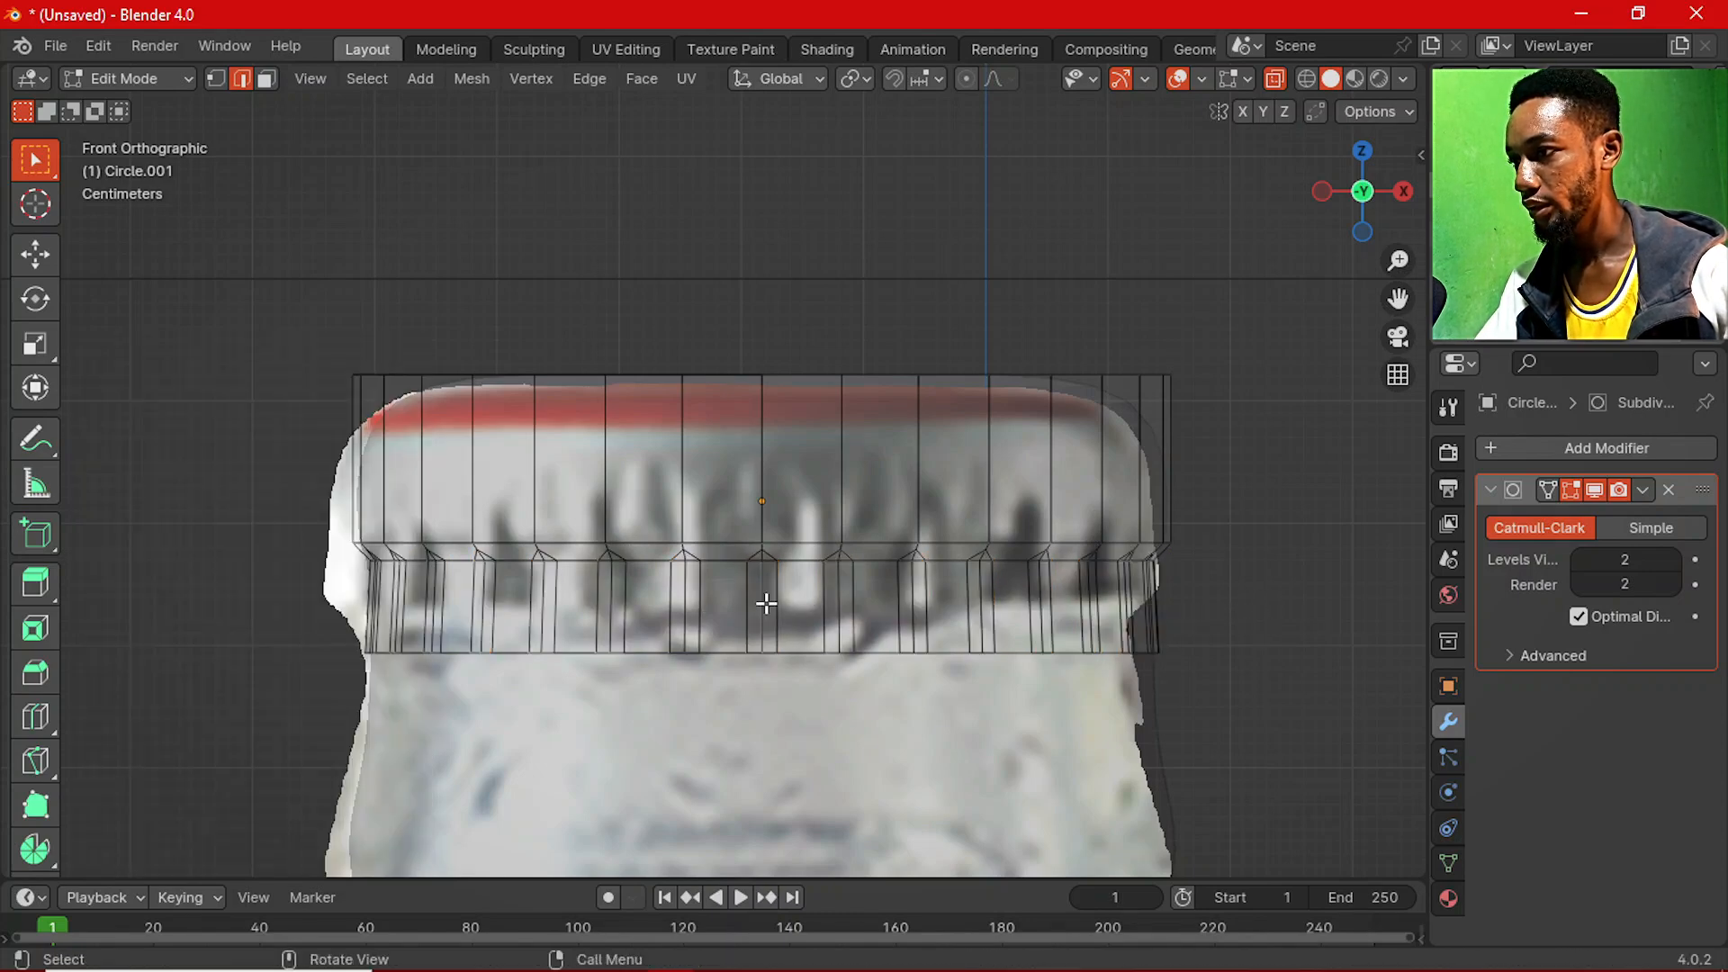
Turn off X-ray and the subdivision's viewport display, and select the middle edge of each bevel across the front of the cap's lowest band.
key(alt+z)
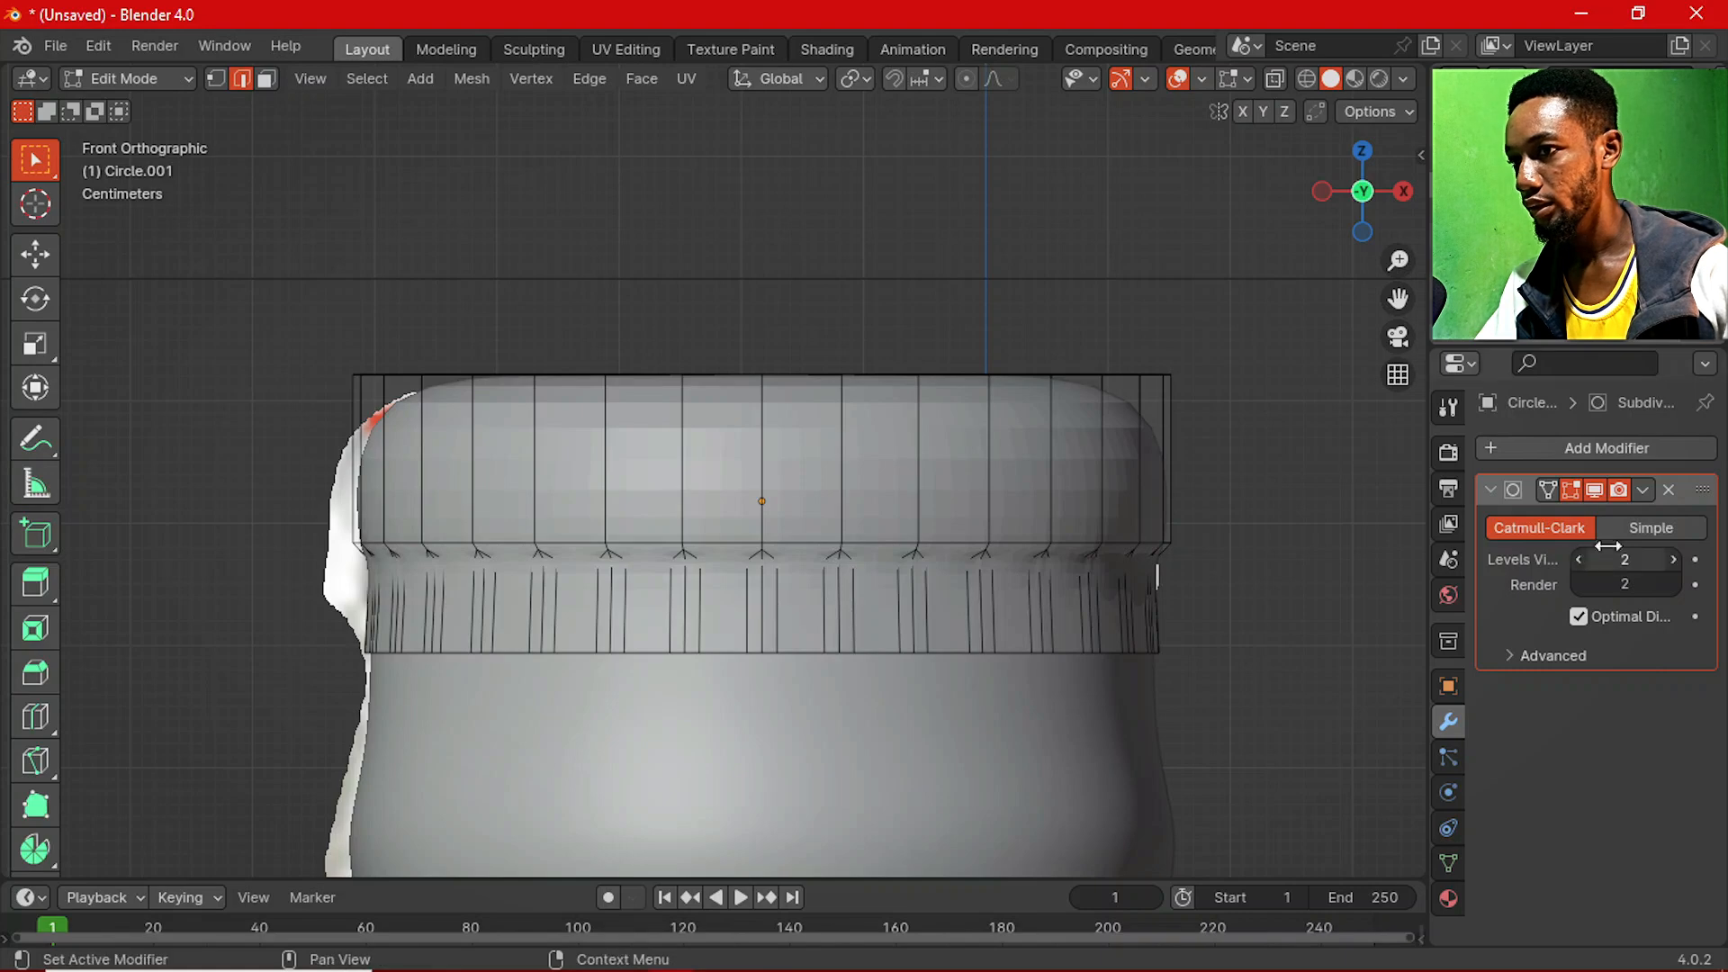
click(1578, 489)
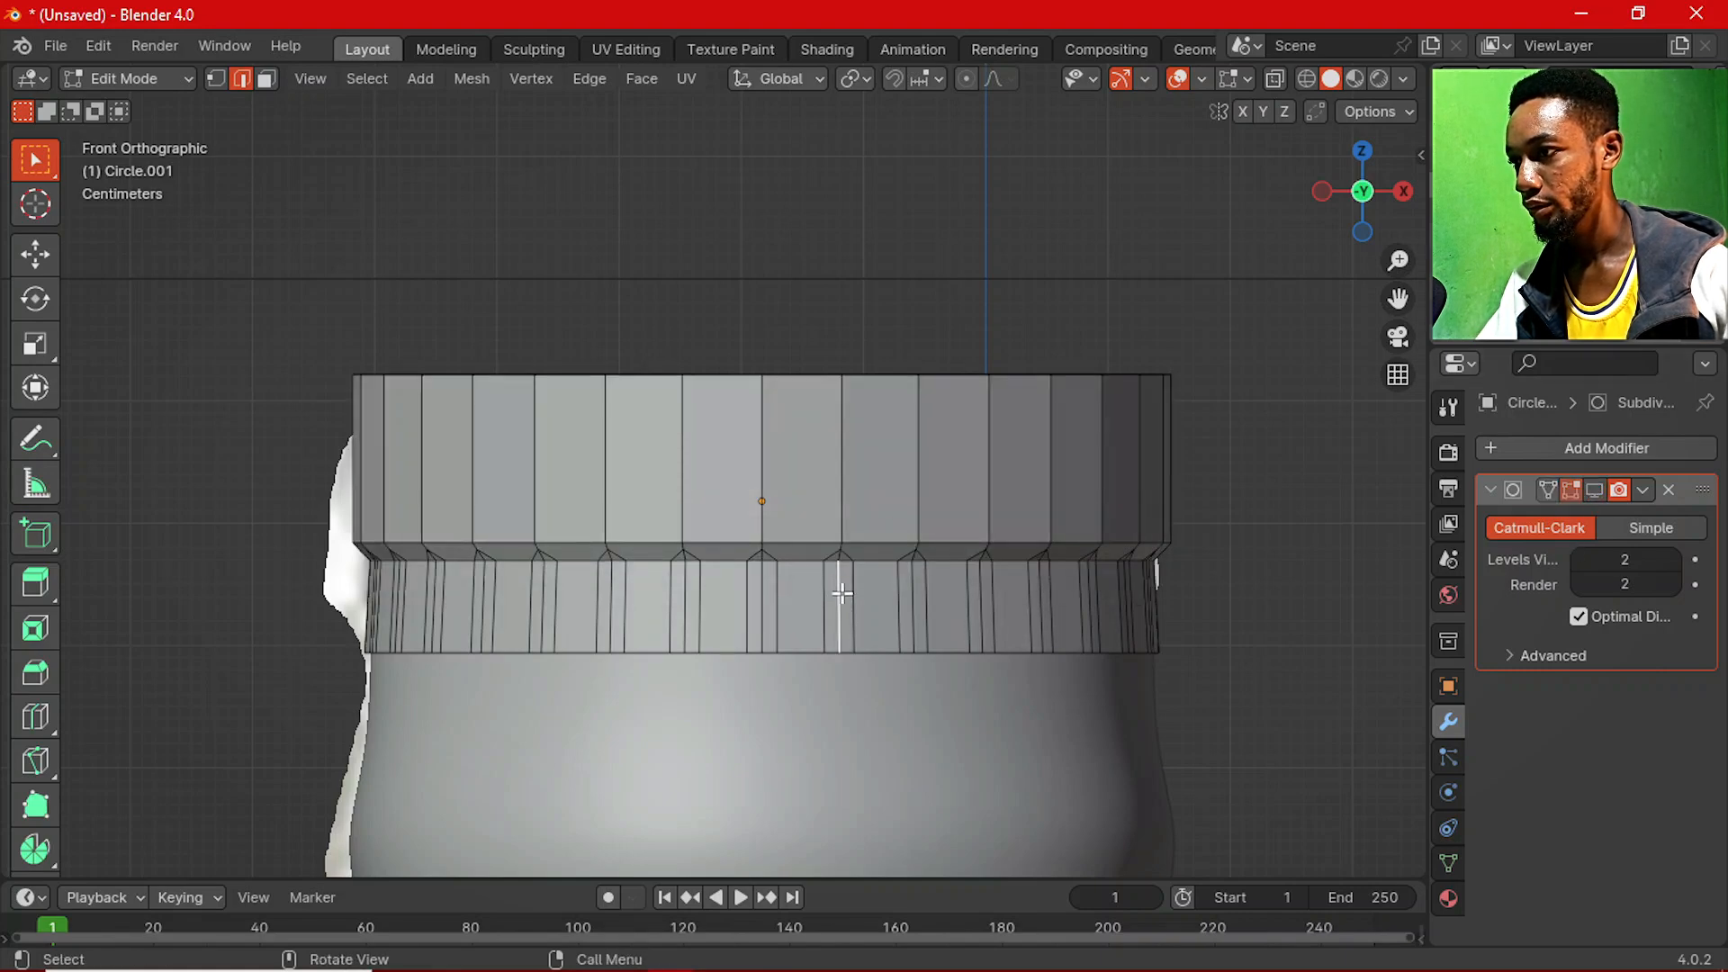
shift+click(761, 606)
shift+click(687, 607)
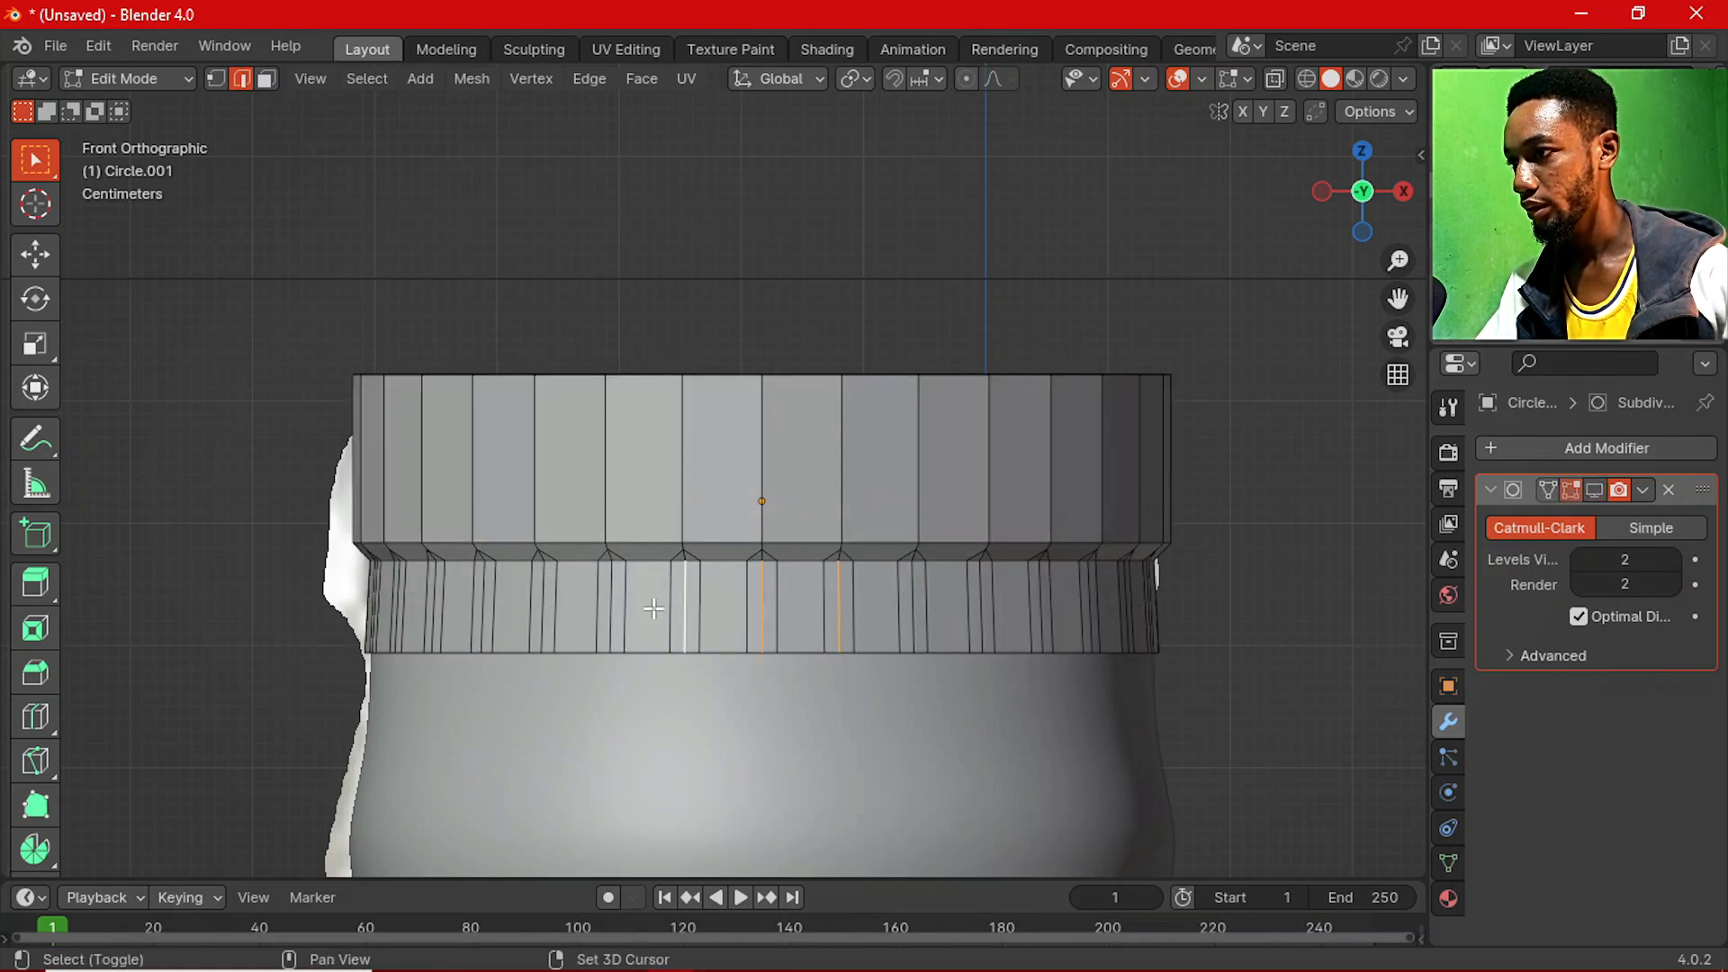
shift+click(532, 615)
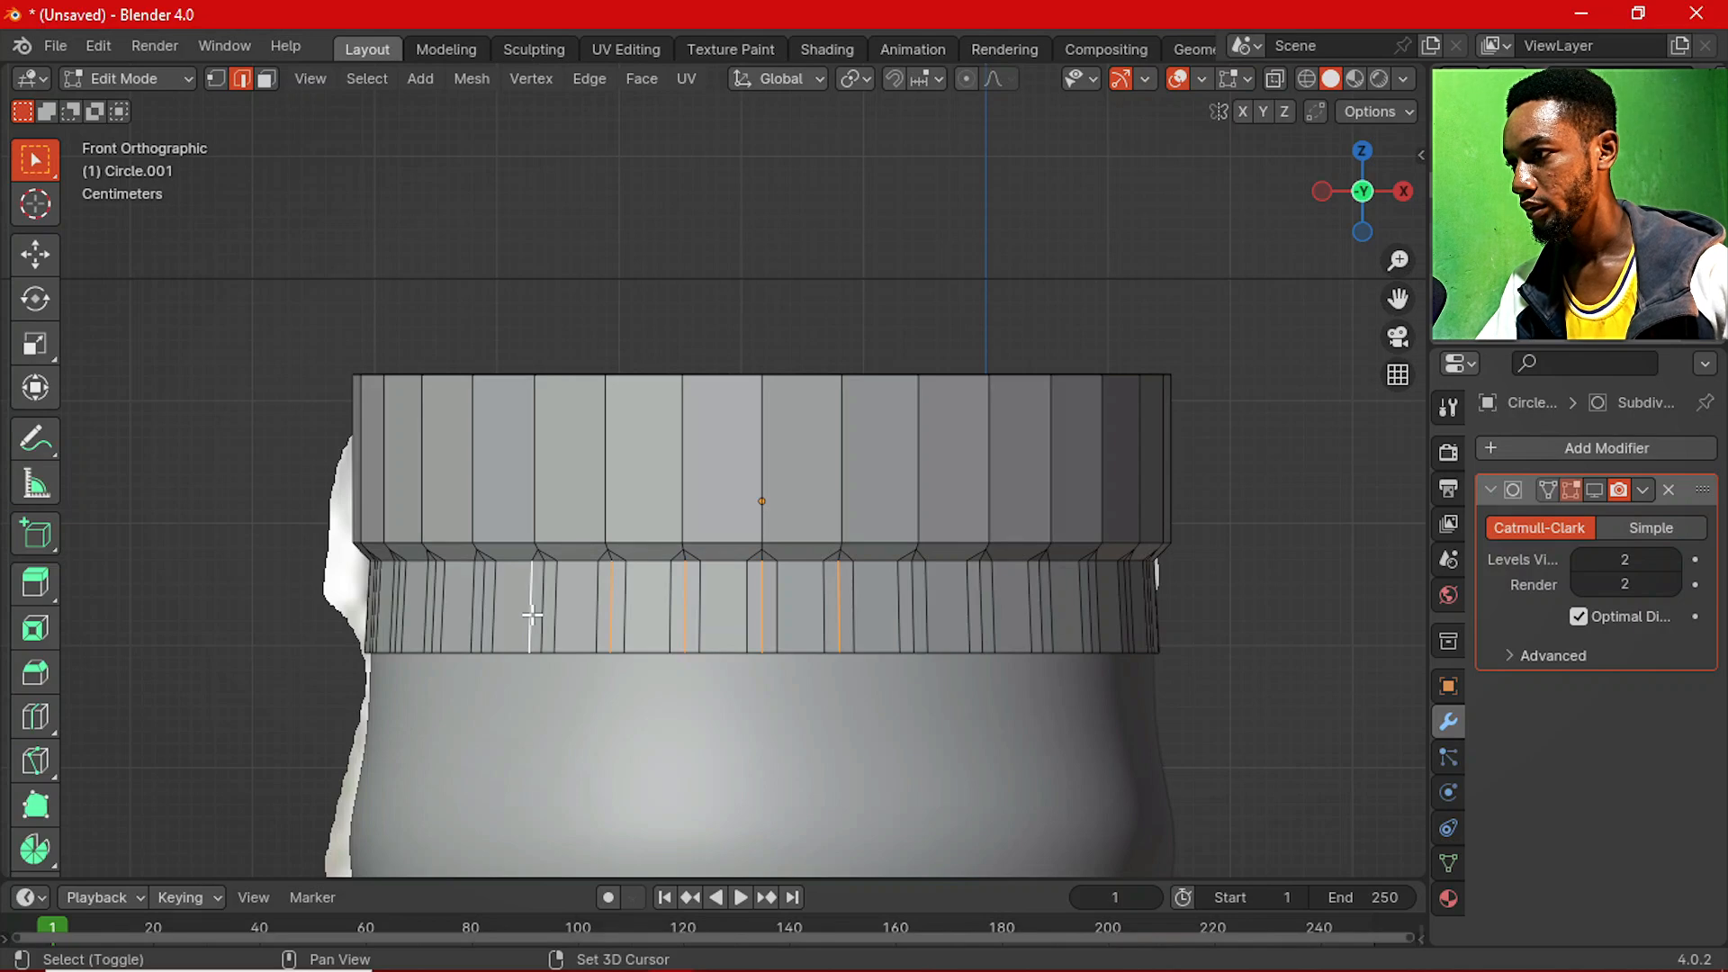
shift+click(532, 615)
shift+click(543, 608)
shift+click(479, 595)
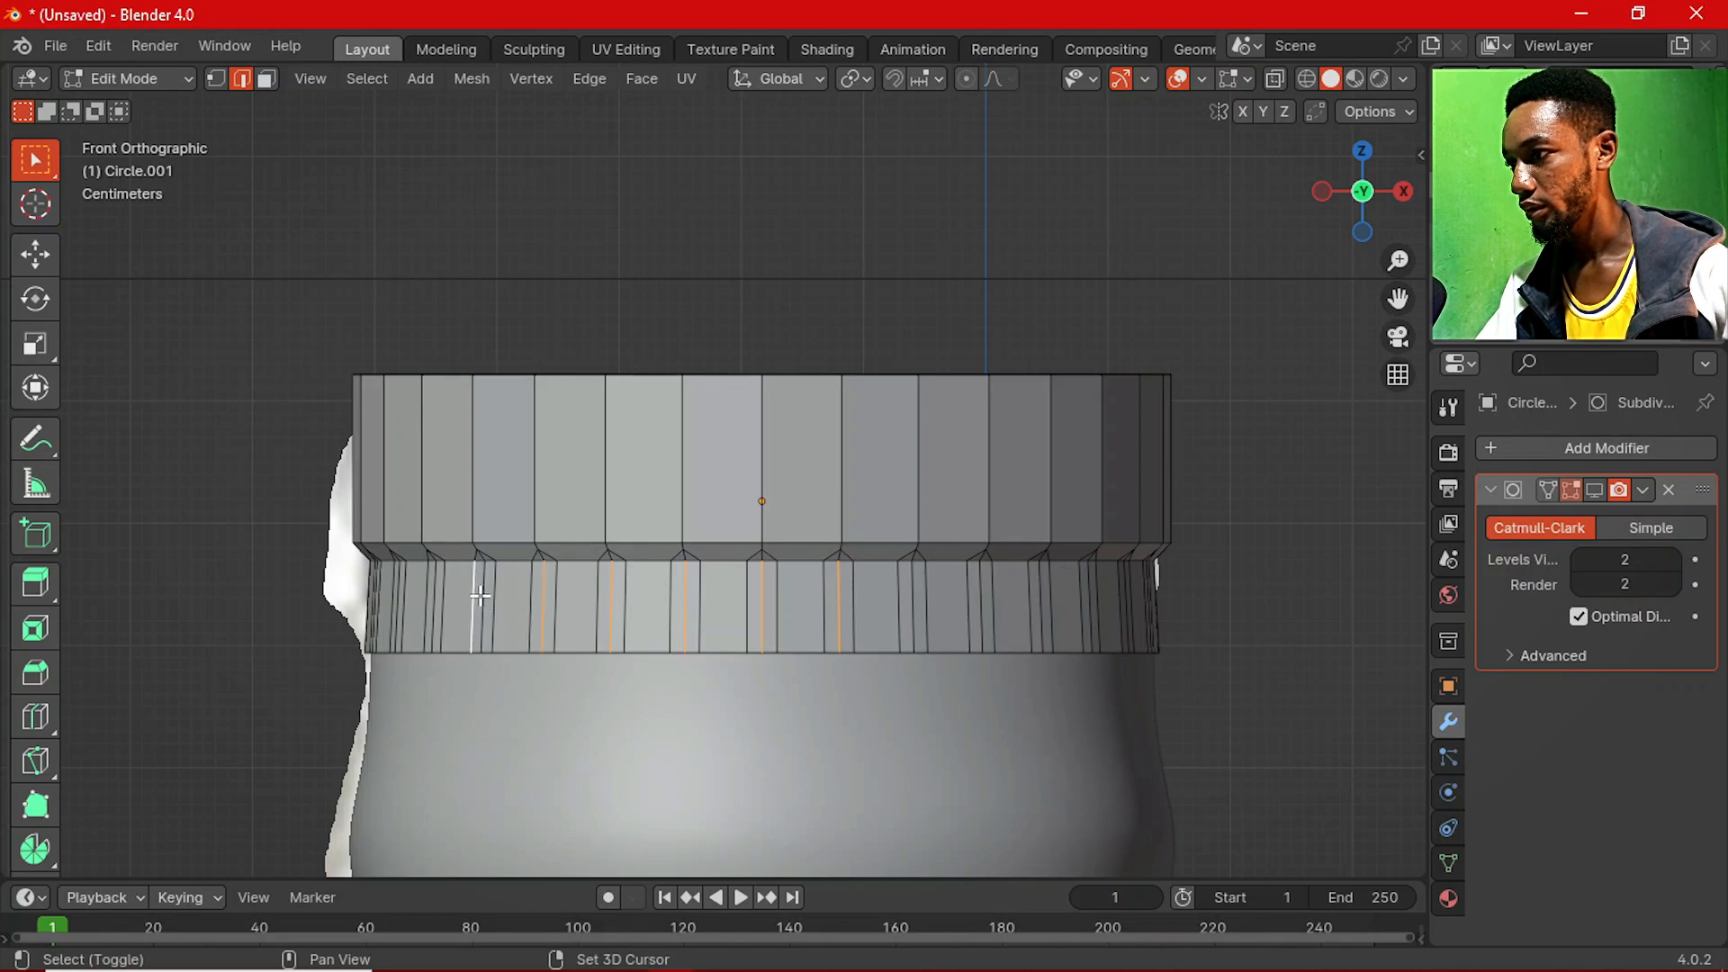
shift+click(433, 604)
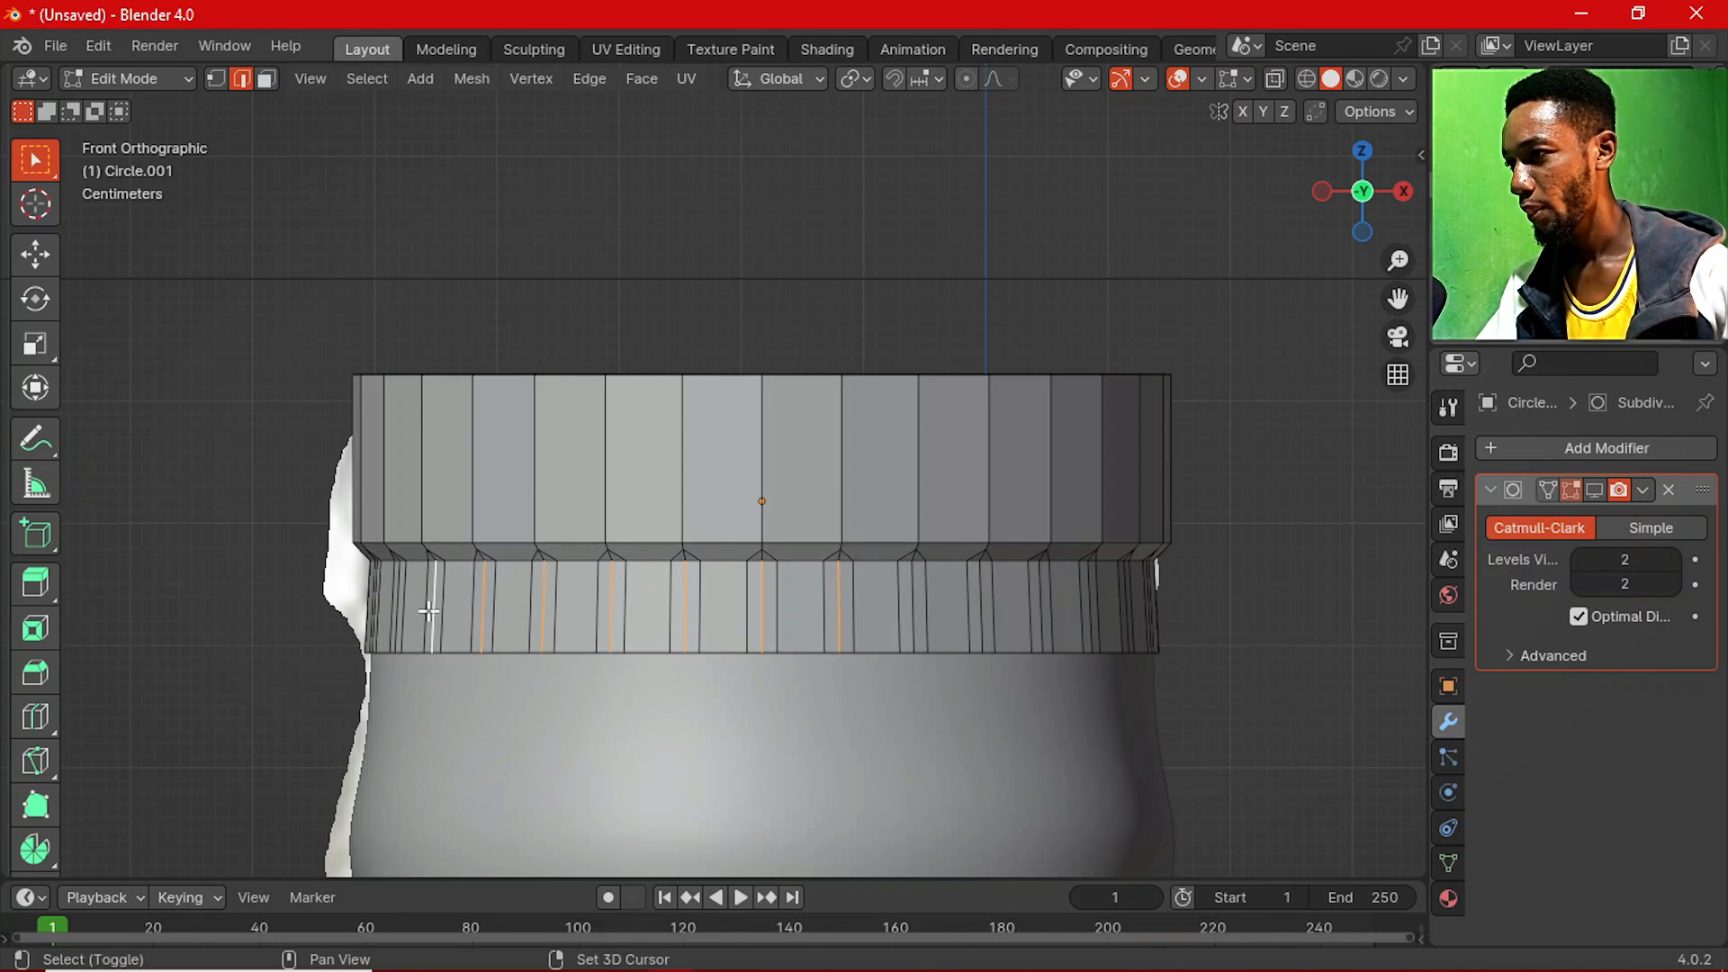
shift+click(918, 592)
shift+click(984, 598)
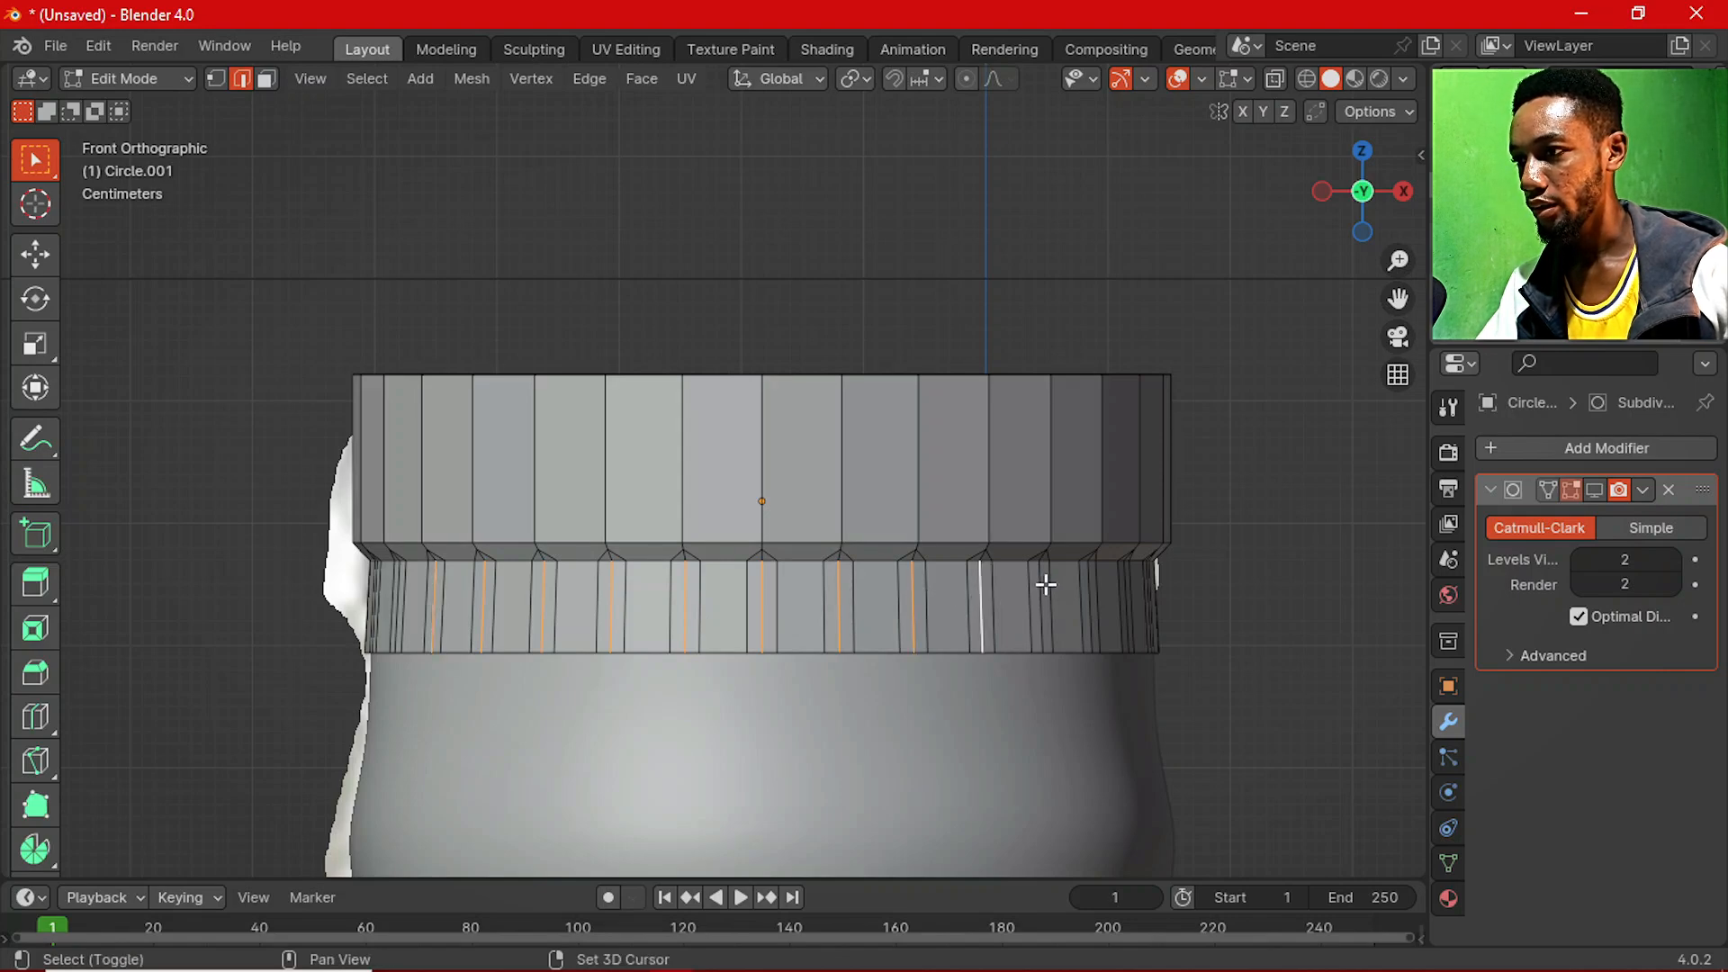
shift+click(1046, 585)
shift+click(1050, 610)
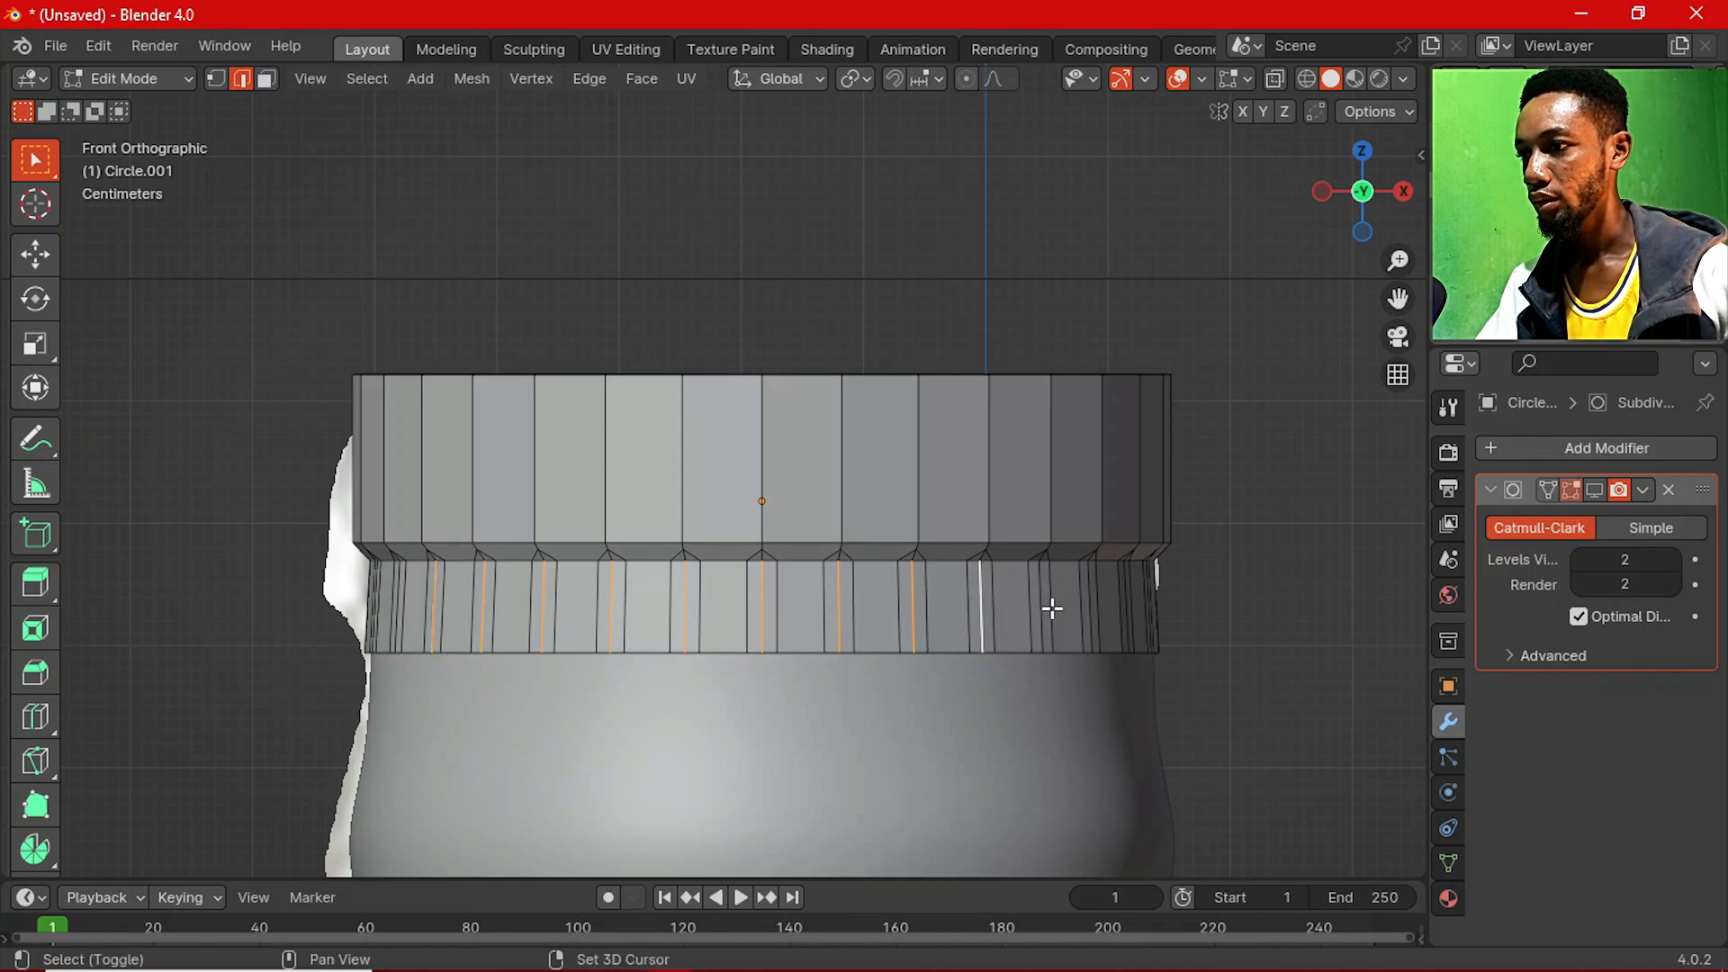
Add the middle bevel edges around the +X side of the cap's lowest band to the selection.
middle_drag(1069, 637, 879, 630)
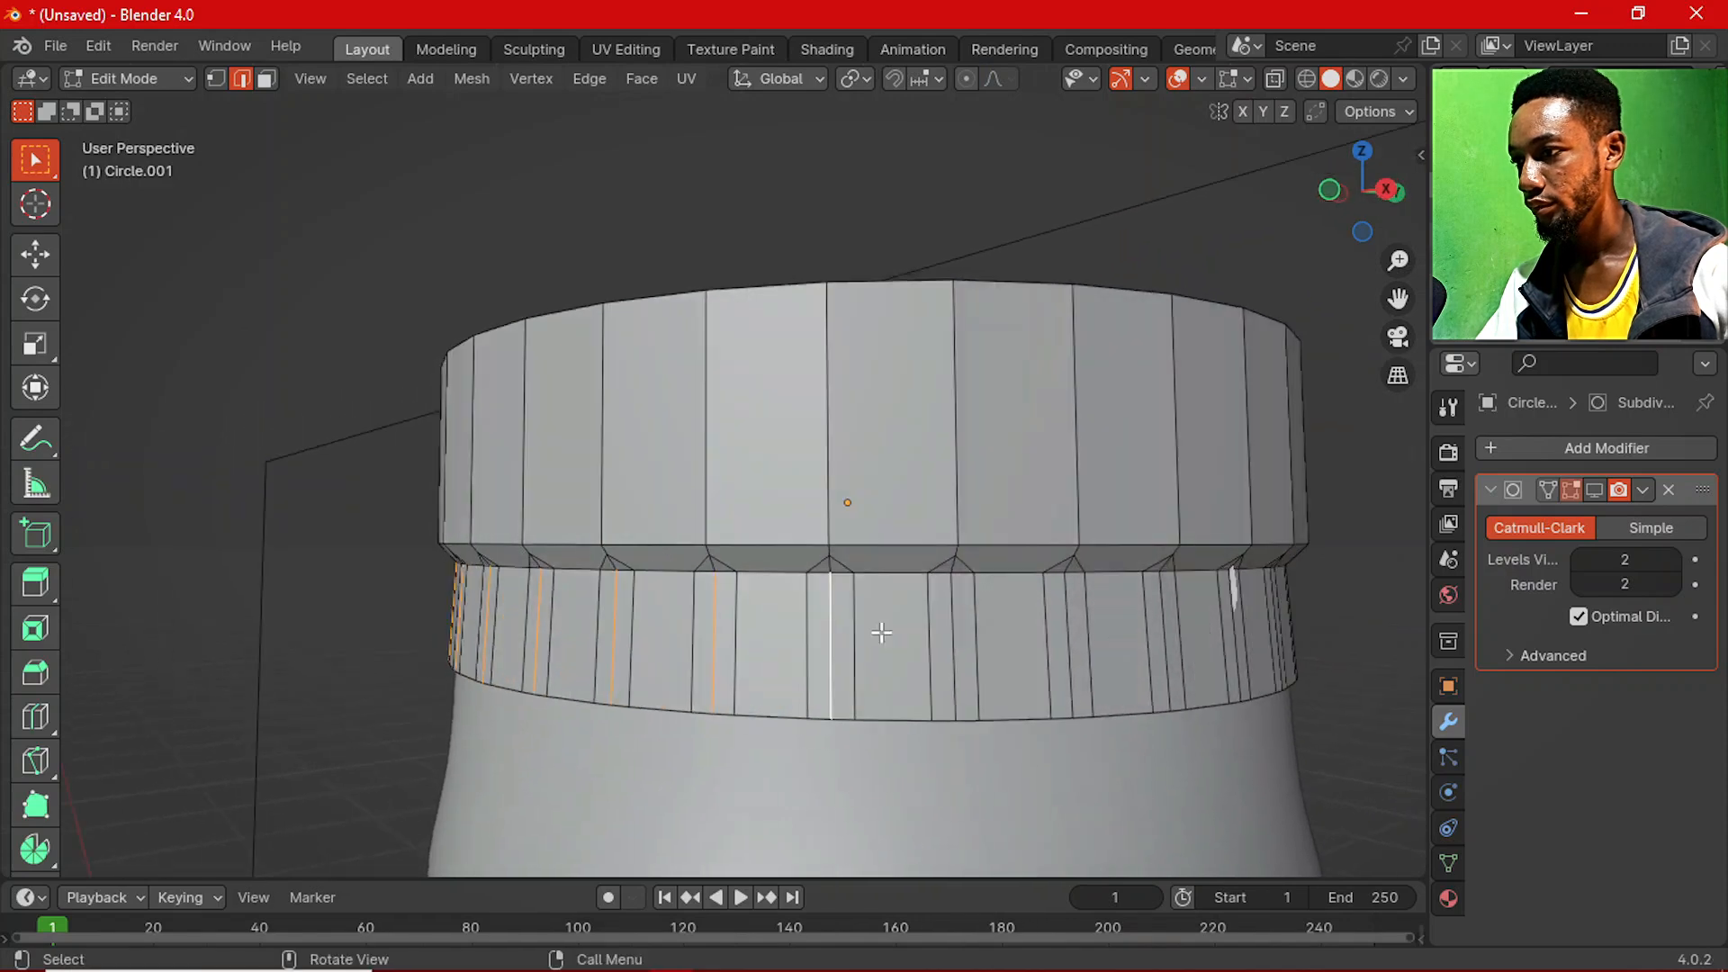
shift+click(953, 645)
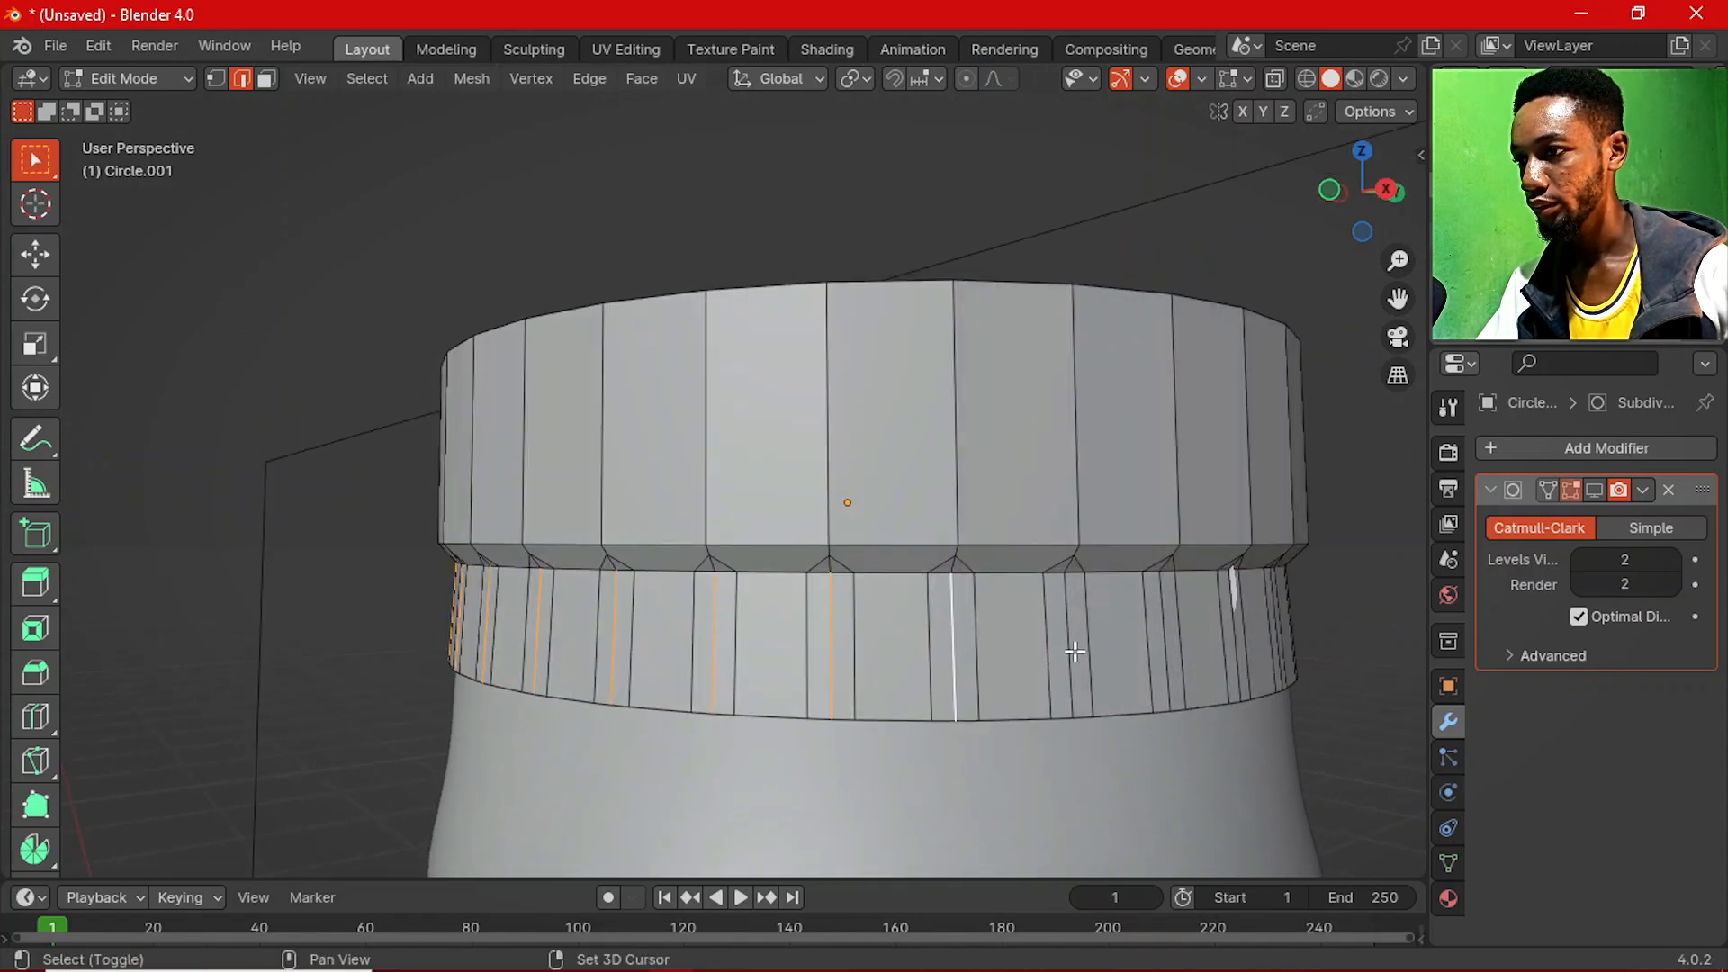
shift+click(1075, 651)
shift+click(1170, 648)
middle_drag(1246, 636, 822, 681)
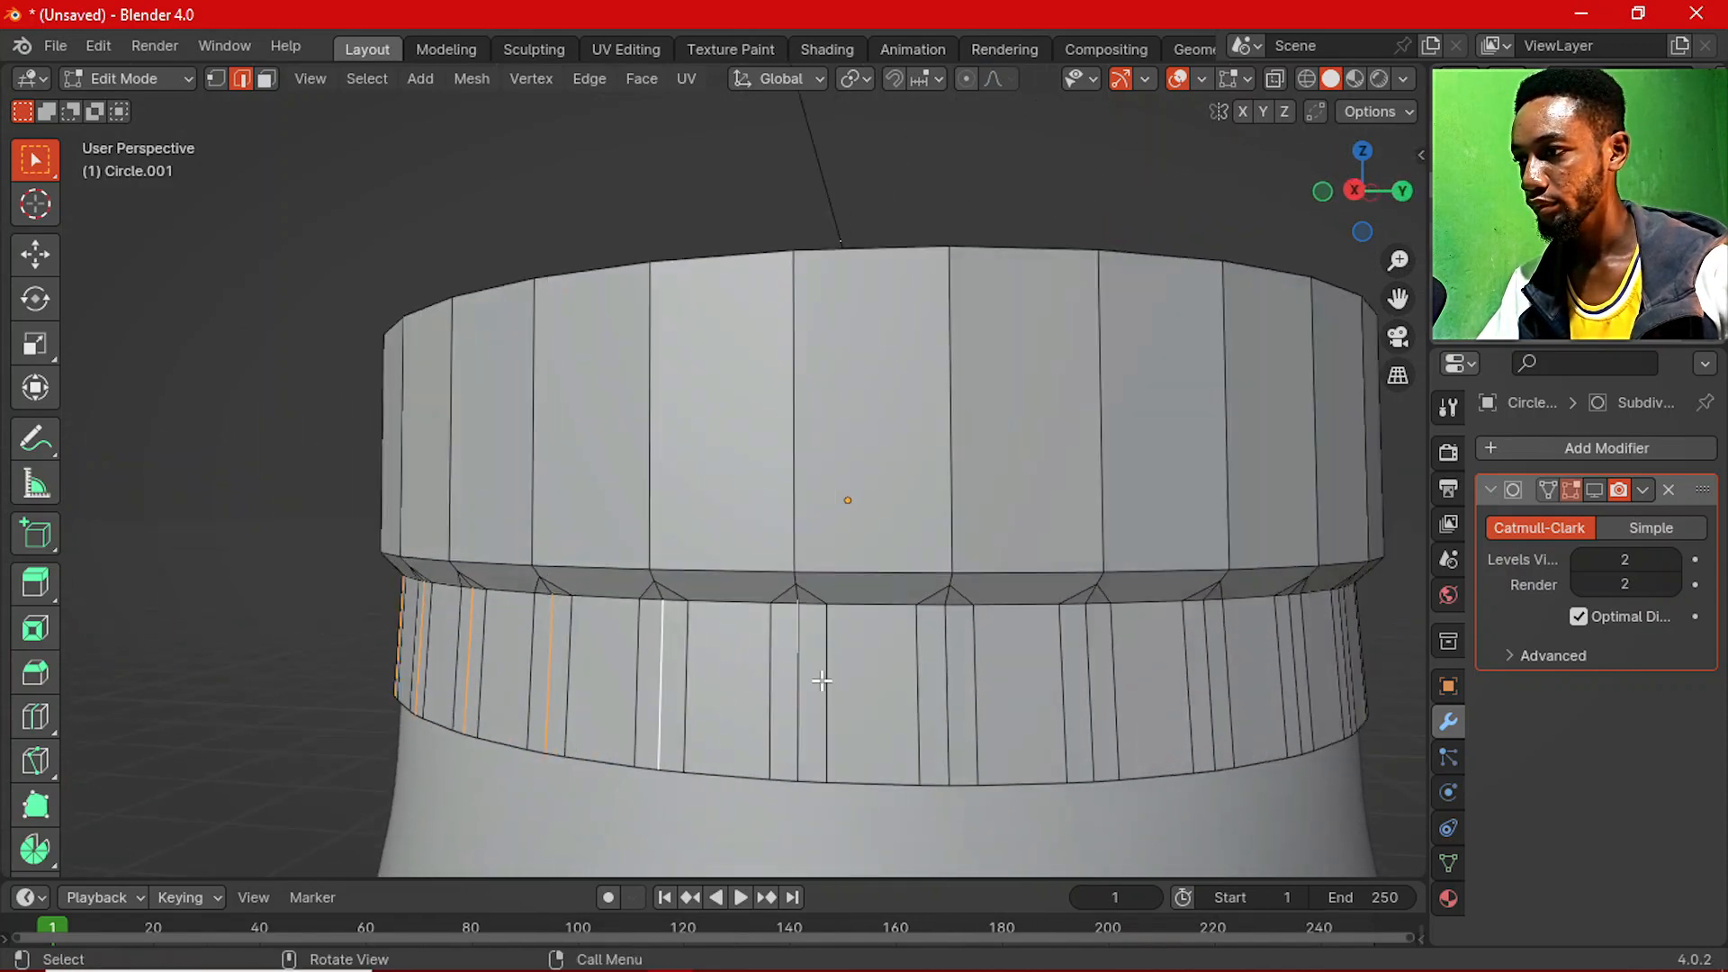
shift+click(799, 694)
shift+click(949, 672)
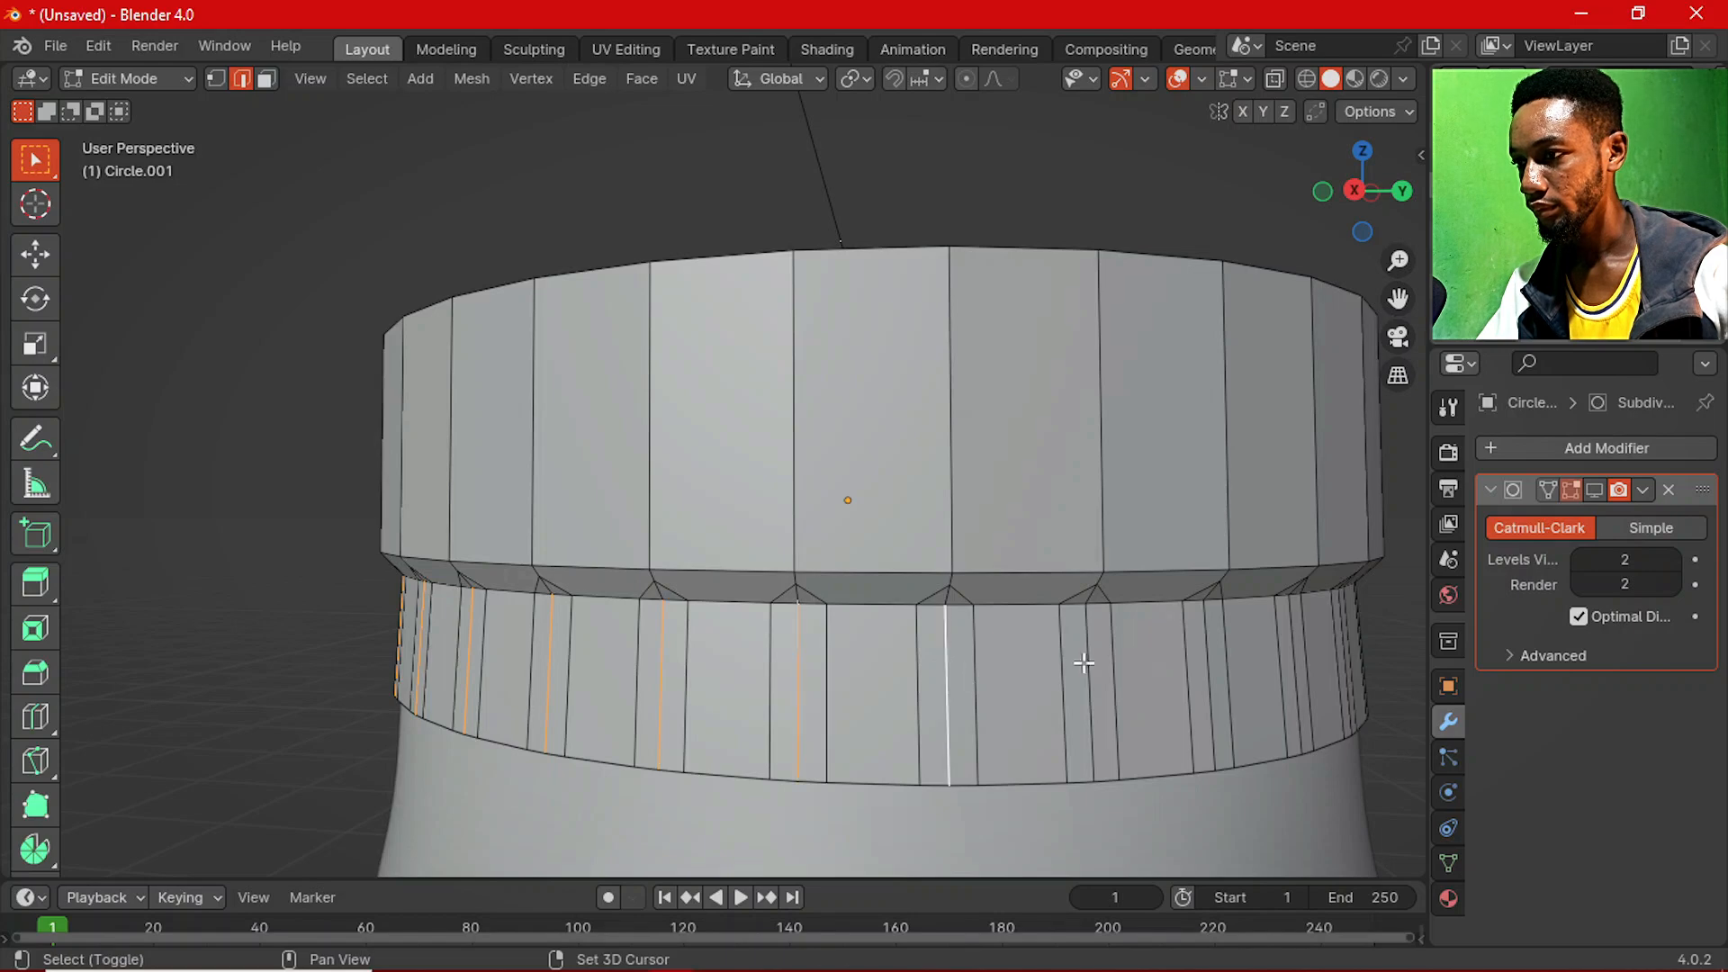
shift+click(1087, 665)
shift+click(1213, 664)
Extend the selection with the middle bevel edges around the back of the cap's lowest band.
middle_drag(1214, 665, 675, 643)
shift+click(635, 634)
shift+click(809, 620)
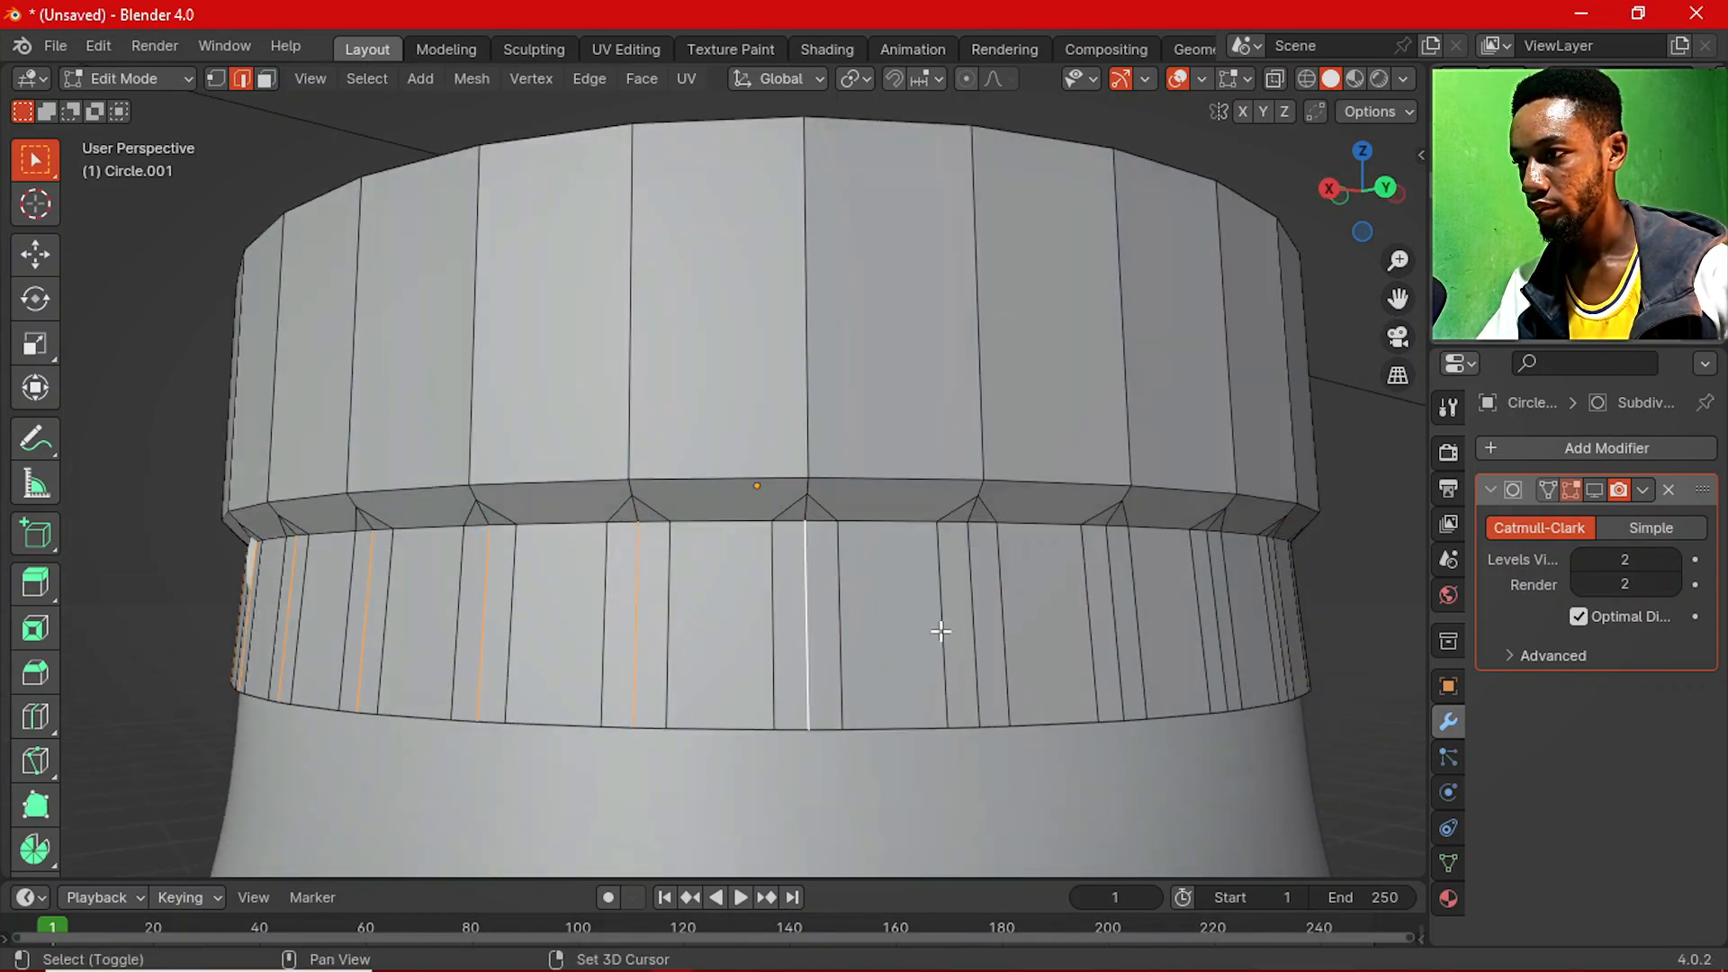
shift+click(977, 633)
shift+click(1113, 612)
middle_drag(1257, 656, 602, 625)
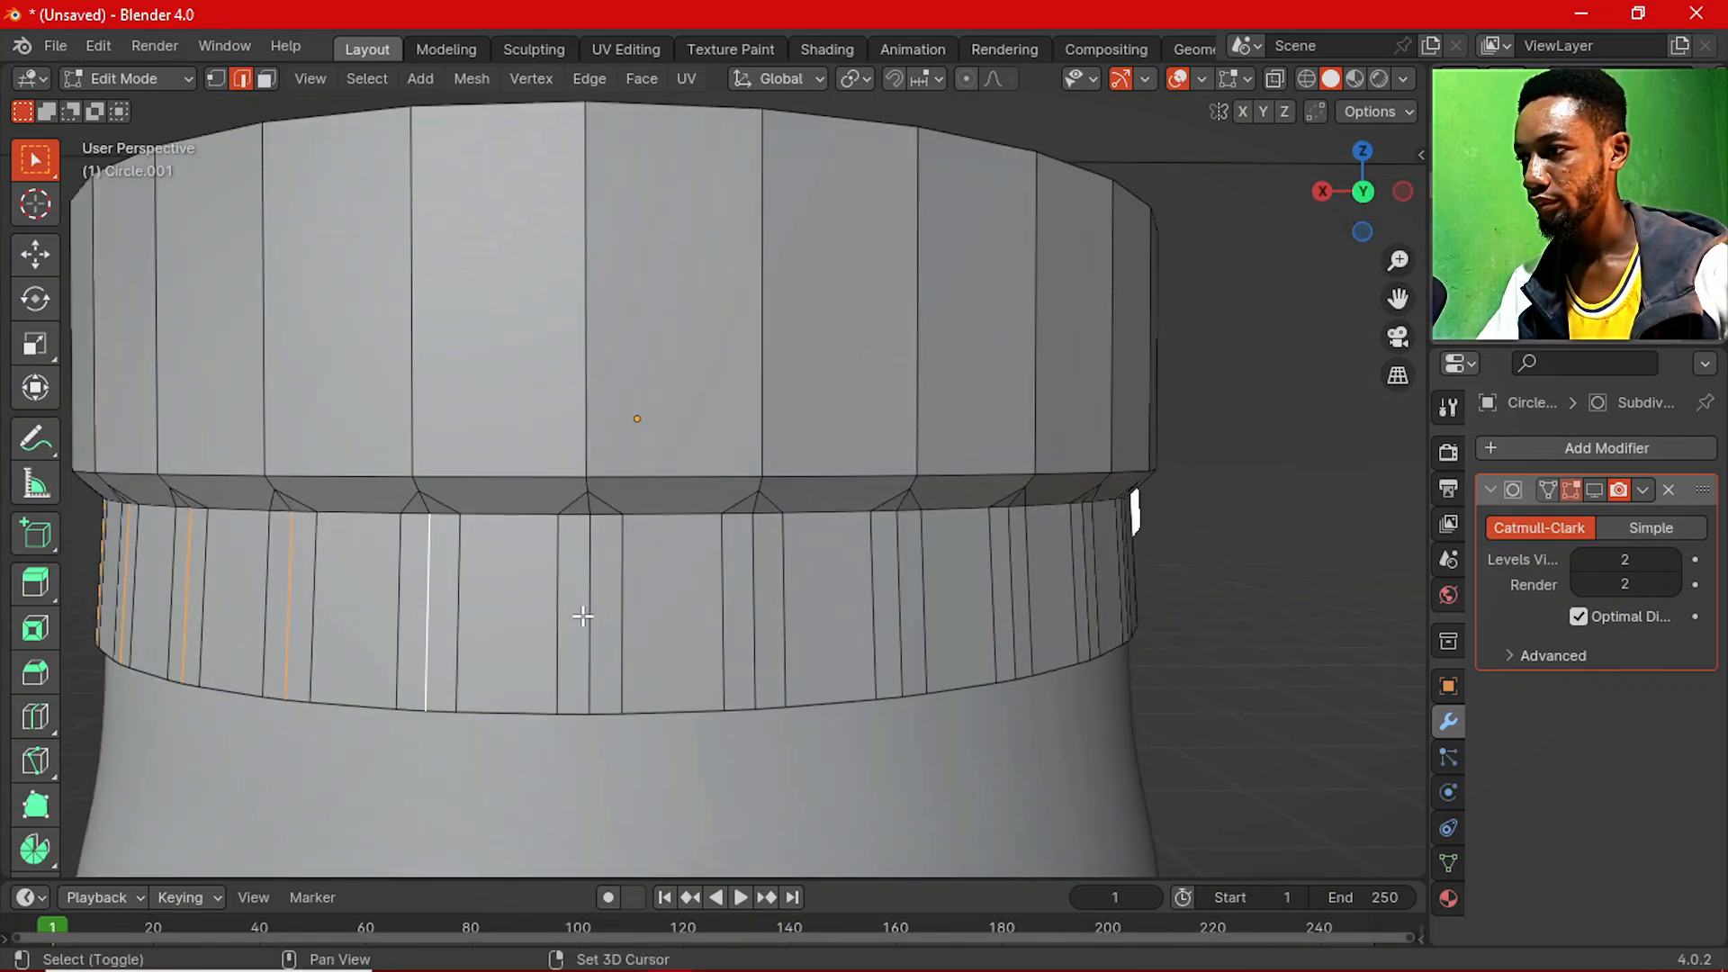
shift+click(587, 611)
shift+click(761, 601)
shift+click(897, 591)
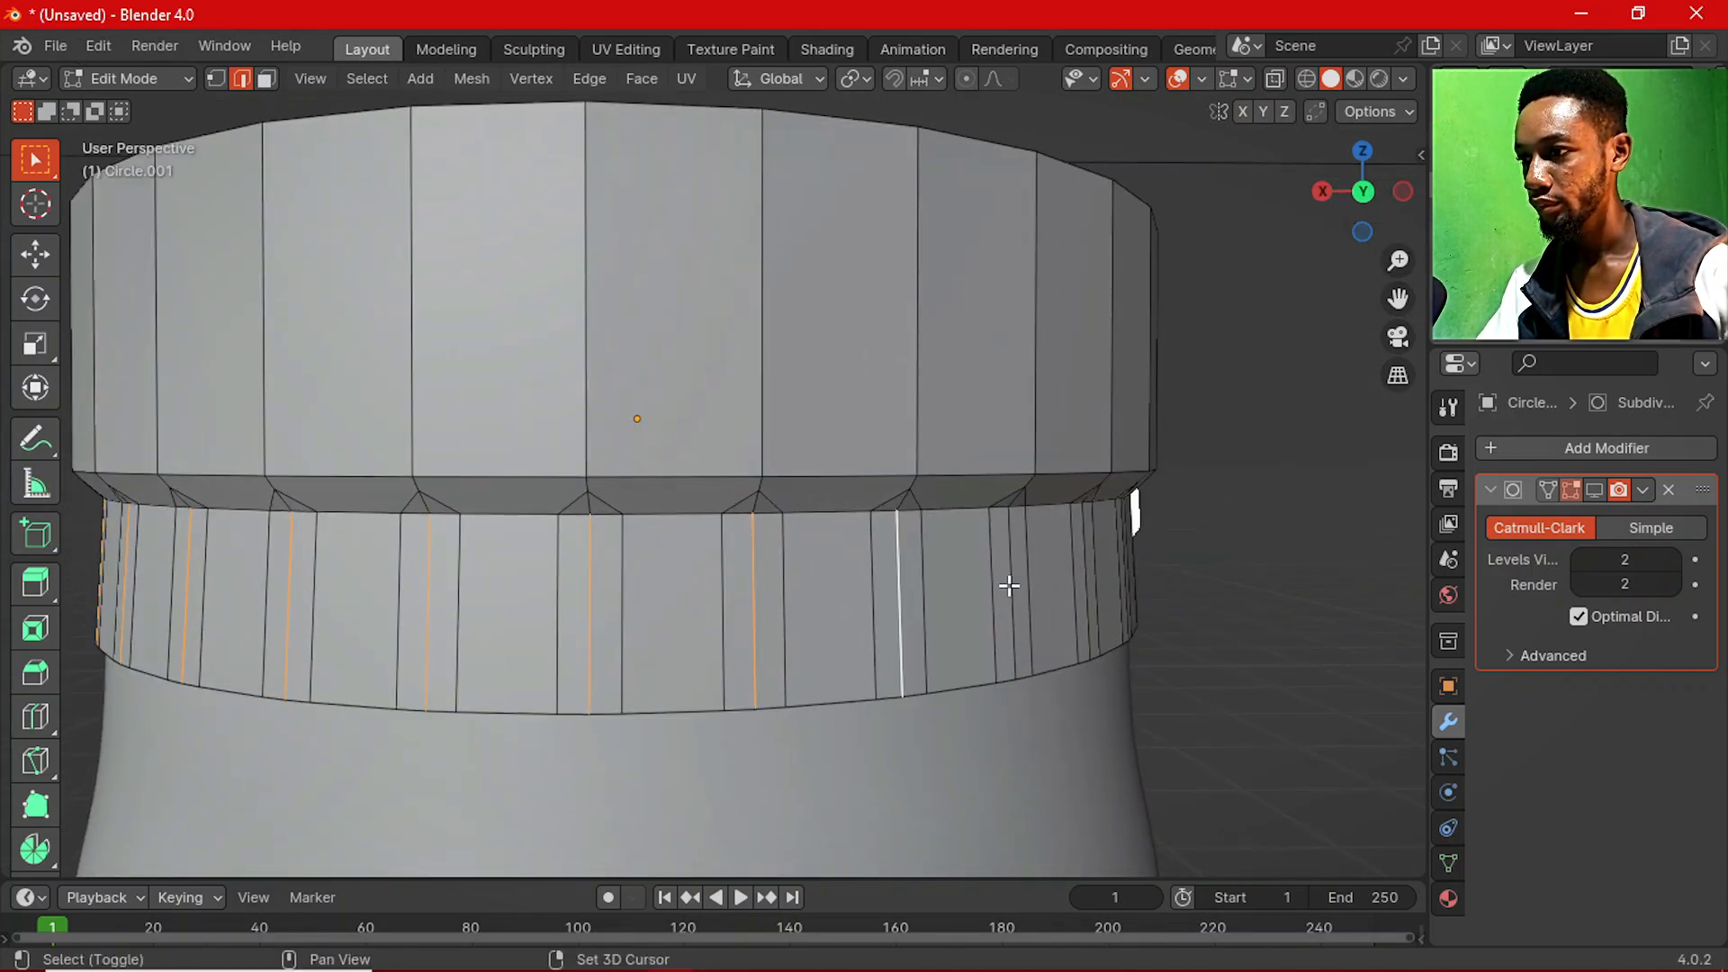
shift+click(1013, 585)
Add the remaining middle bevel edges around the -X side of the cap's lowest band to the selection.
middle_drag(1095, 618, 501, 649)
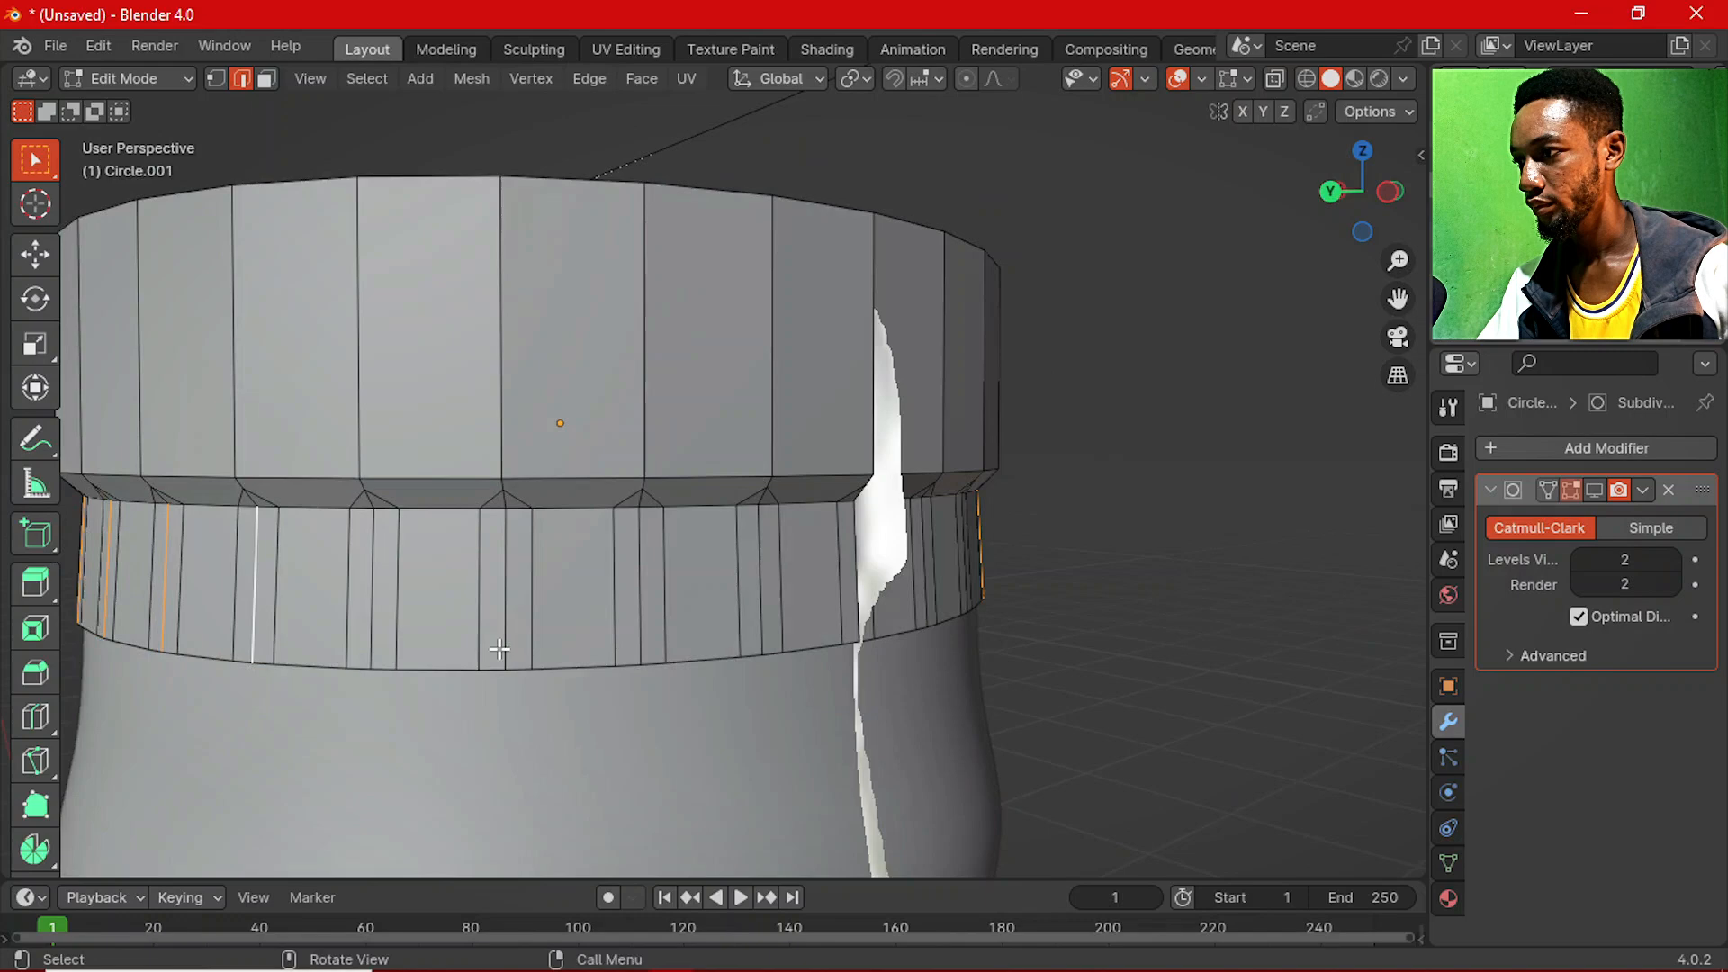
shift+click(382, 599)
shift+click(526, 598)
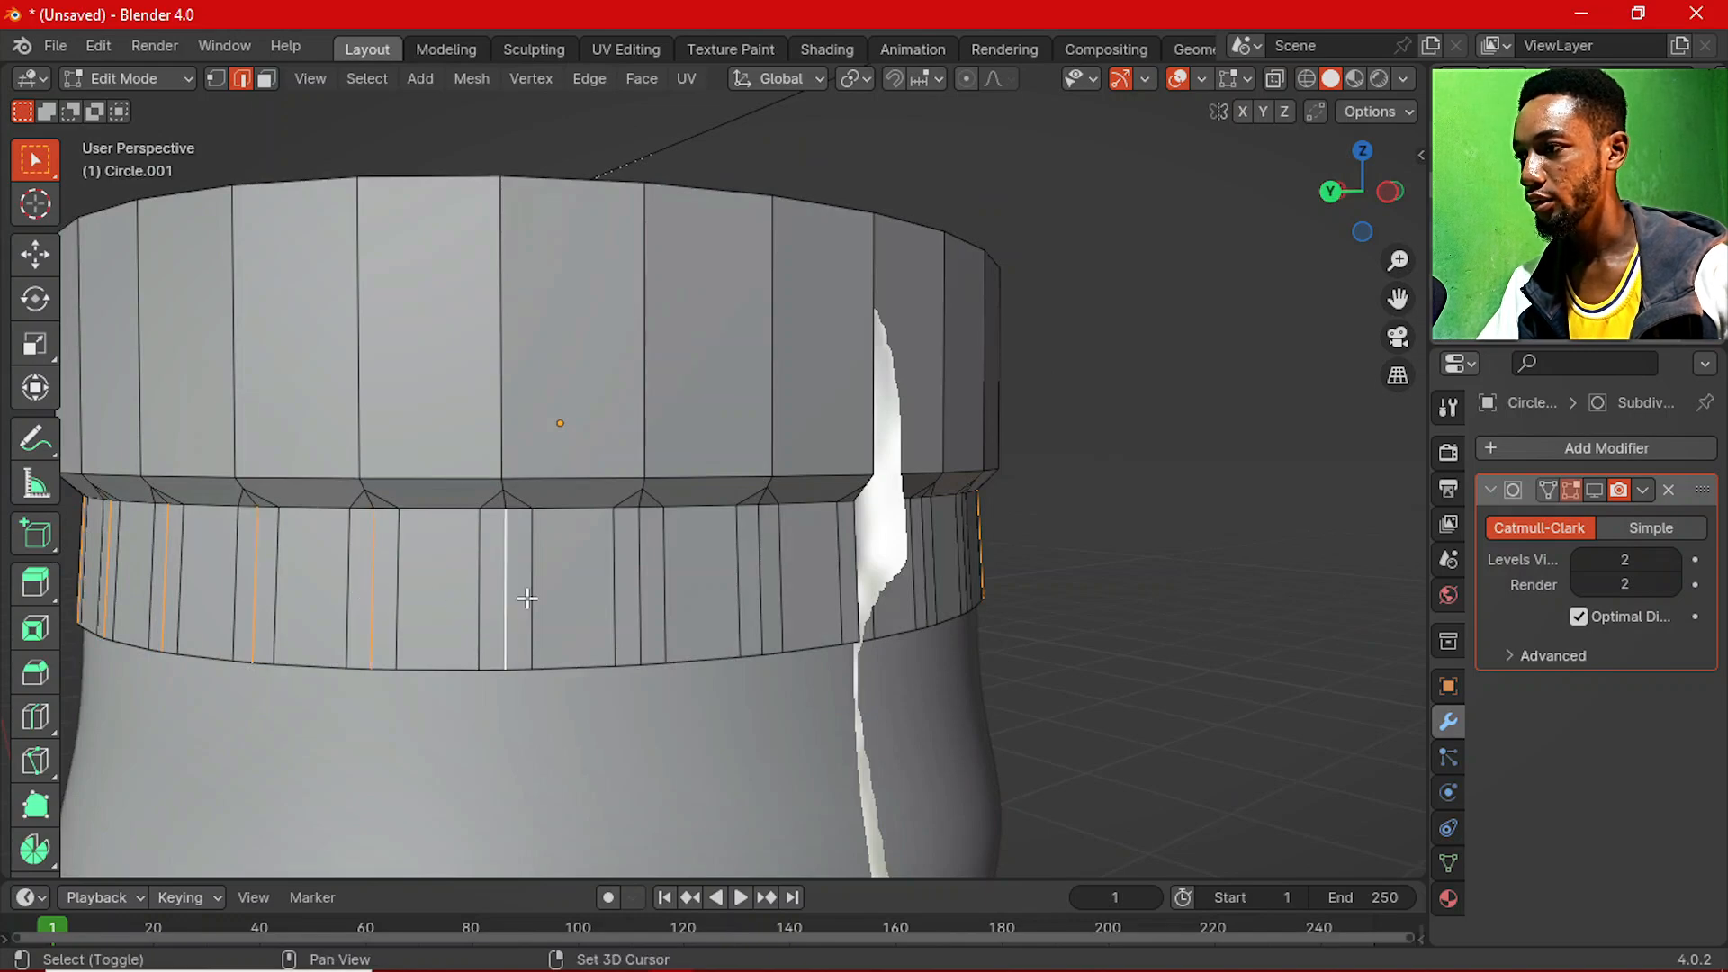
shift+click(637, 585)
shift+click(762, 561)
middle_drag(762, 562, 695, 591)
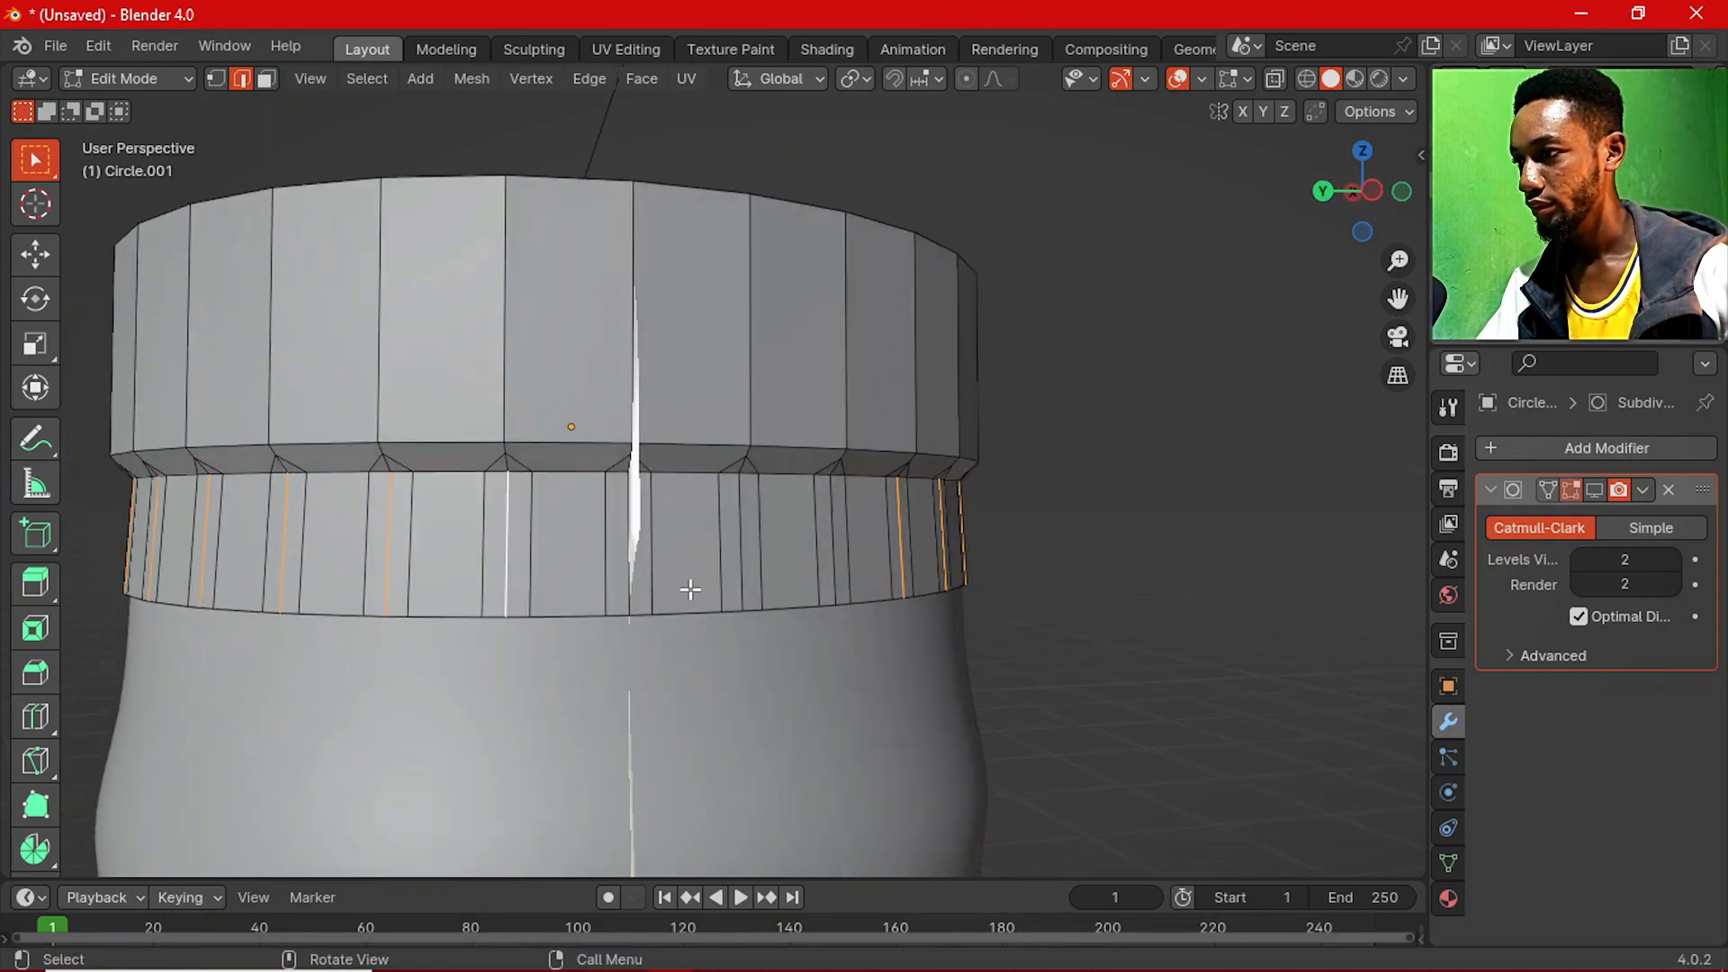
shift+click(637, 587)
shift+click(746, 557)
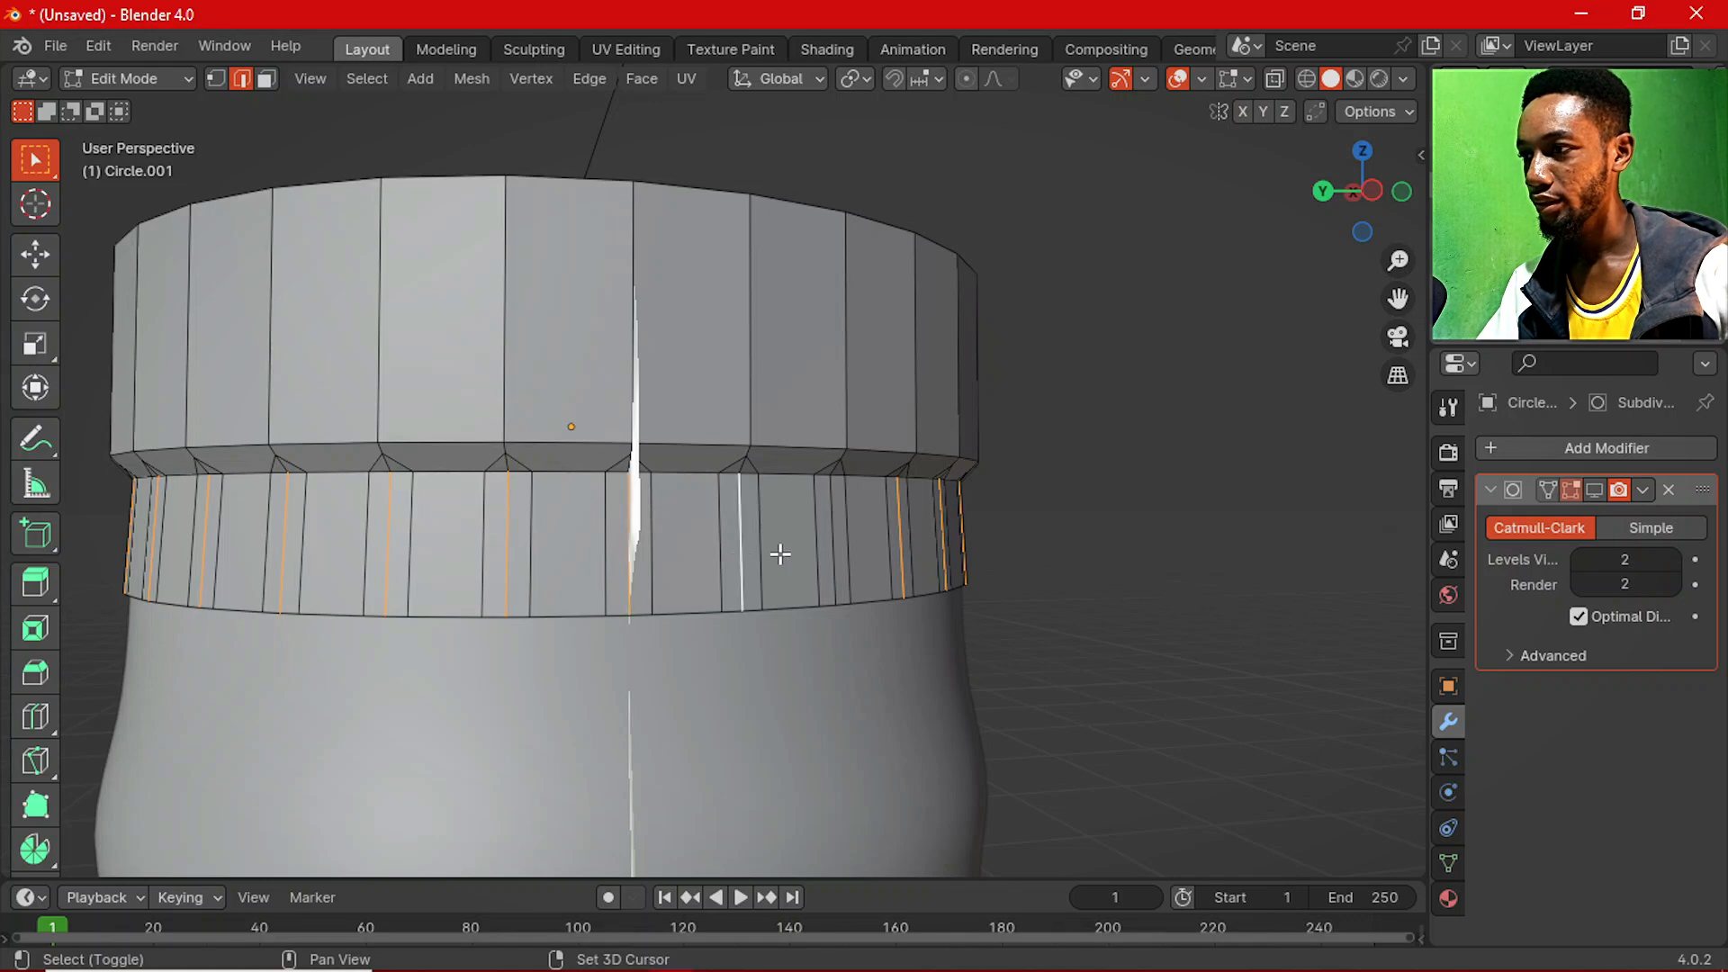
shift+click(829, 548)
middle_drag(961, 563, 899, 583)
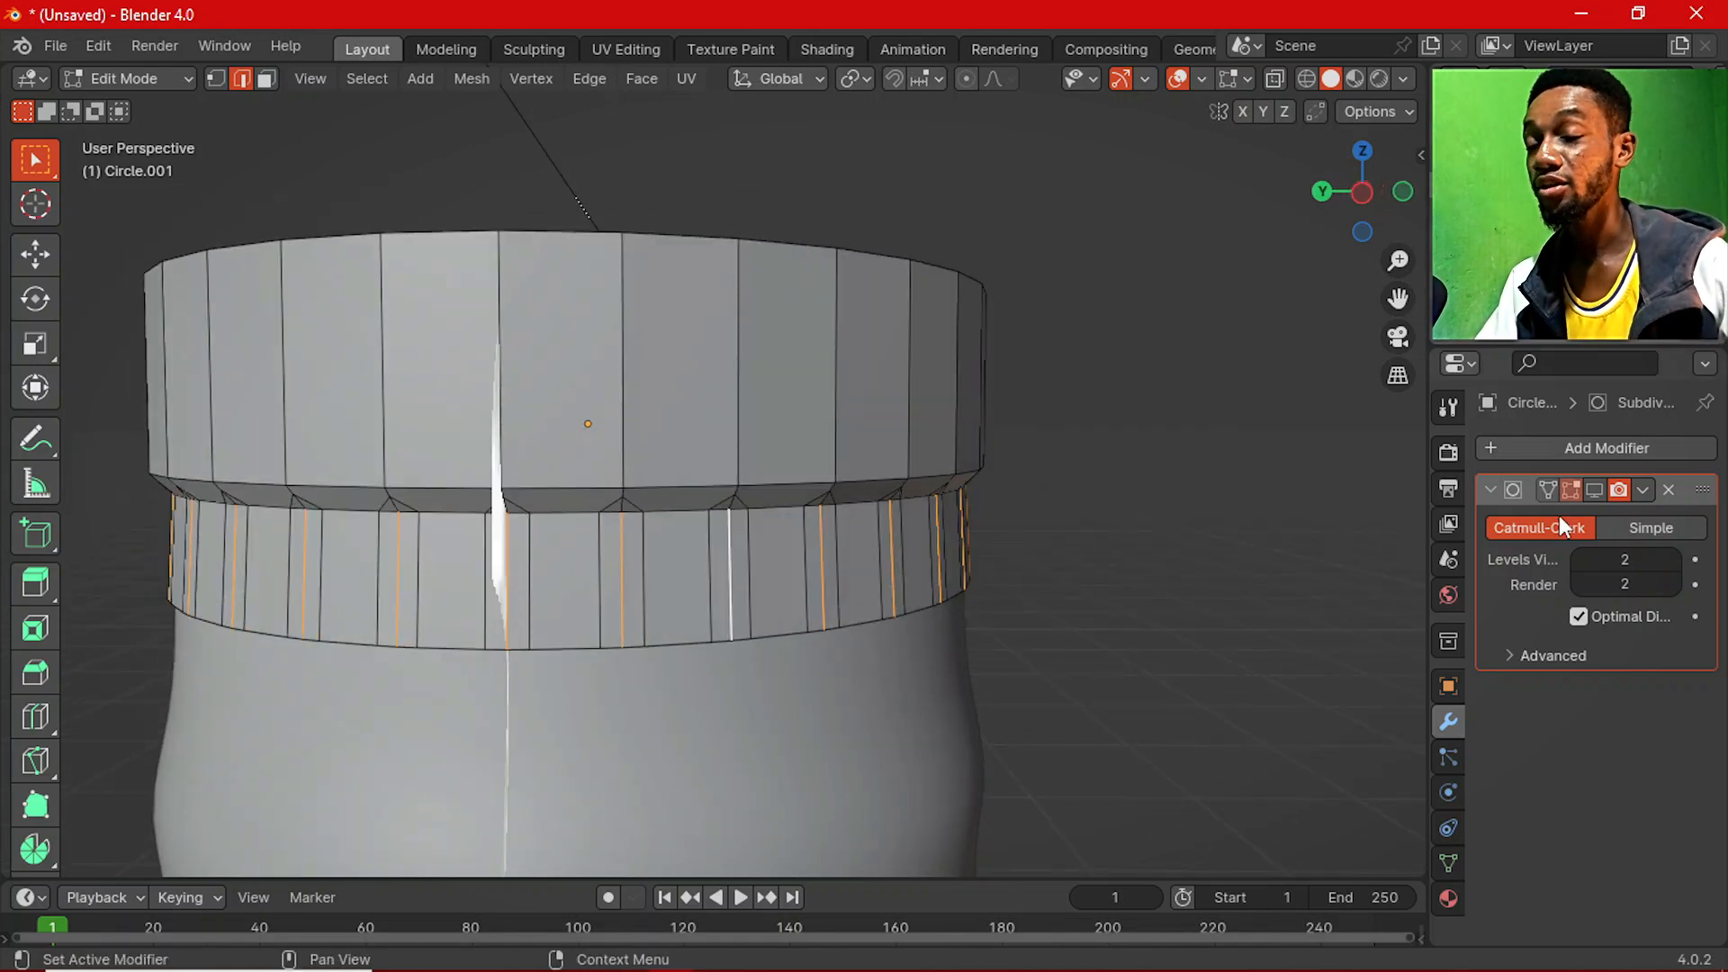
Turn the subdivision's viewport display back on and scale the selected middle edges outward by about 1.04 to form the crimps.
click(1595, 489)
middle_drag(990, 585, 937, 609)
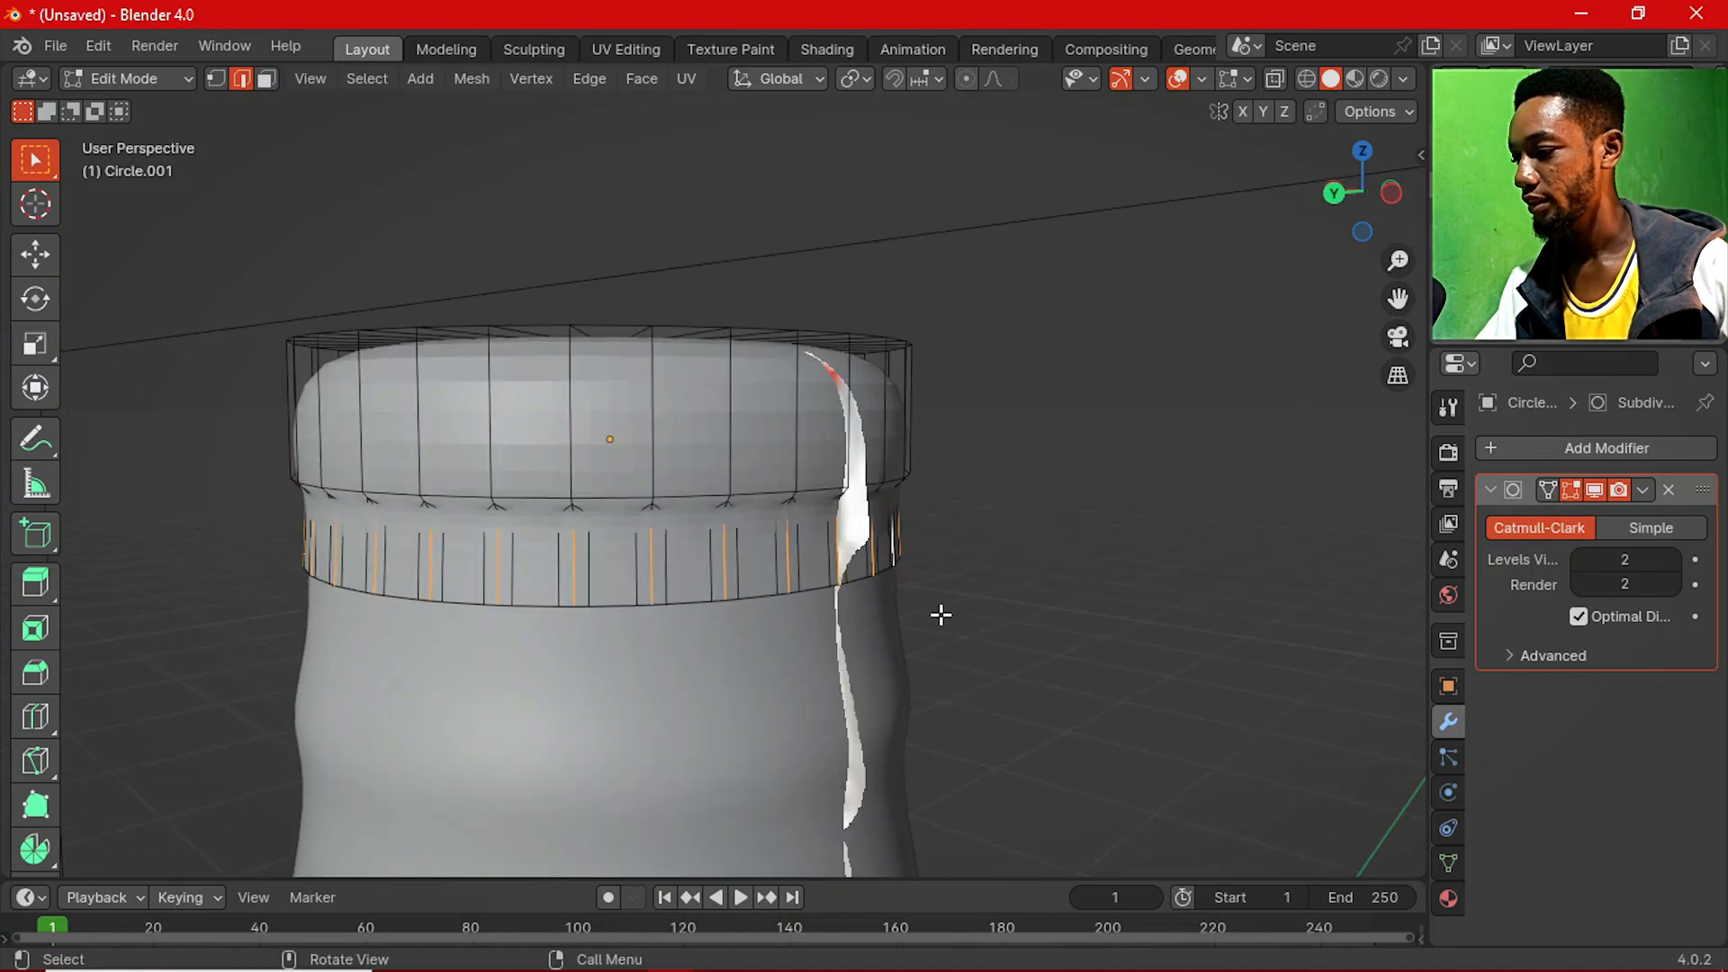
key(s)
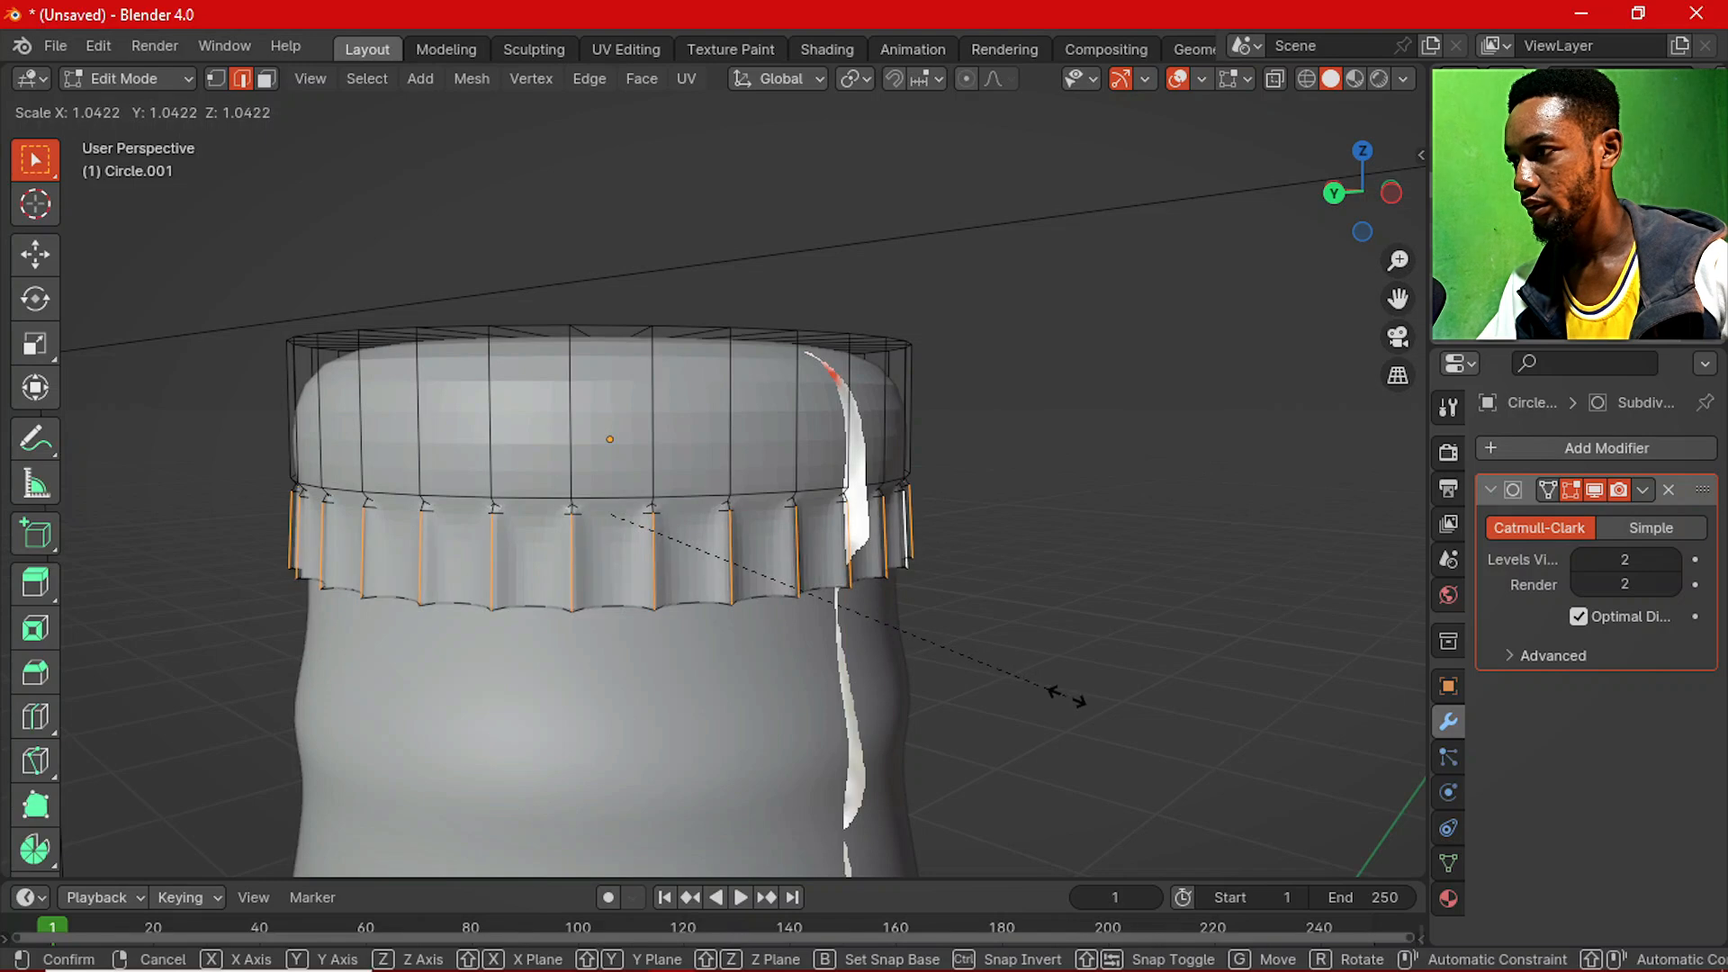
click(1011, 671)
key(Tab)
From the front view, add an edge loop around the cap's upper band, slid toward the crimped band by a factor of about -0.59.
middle_drag(727, 619, 648, 545)
key(grave)
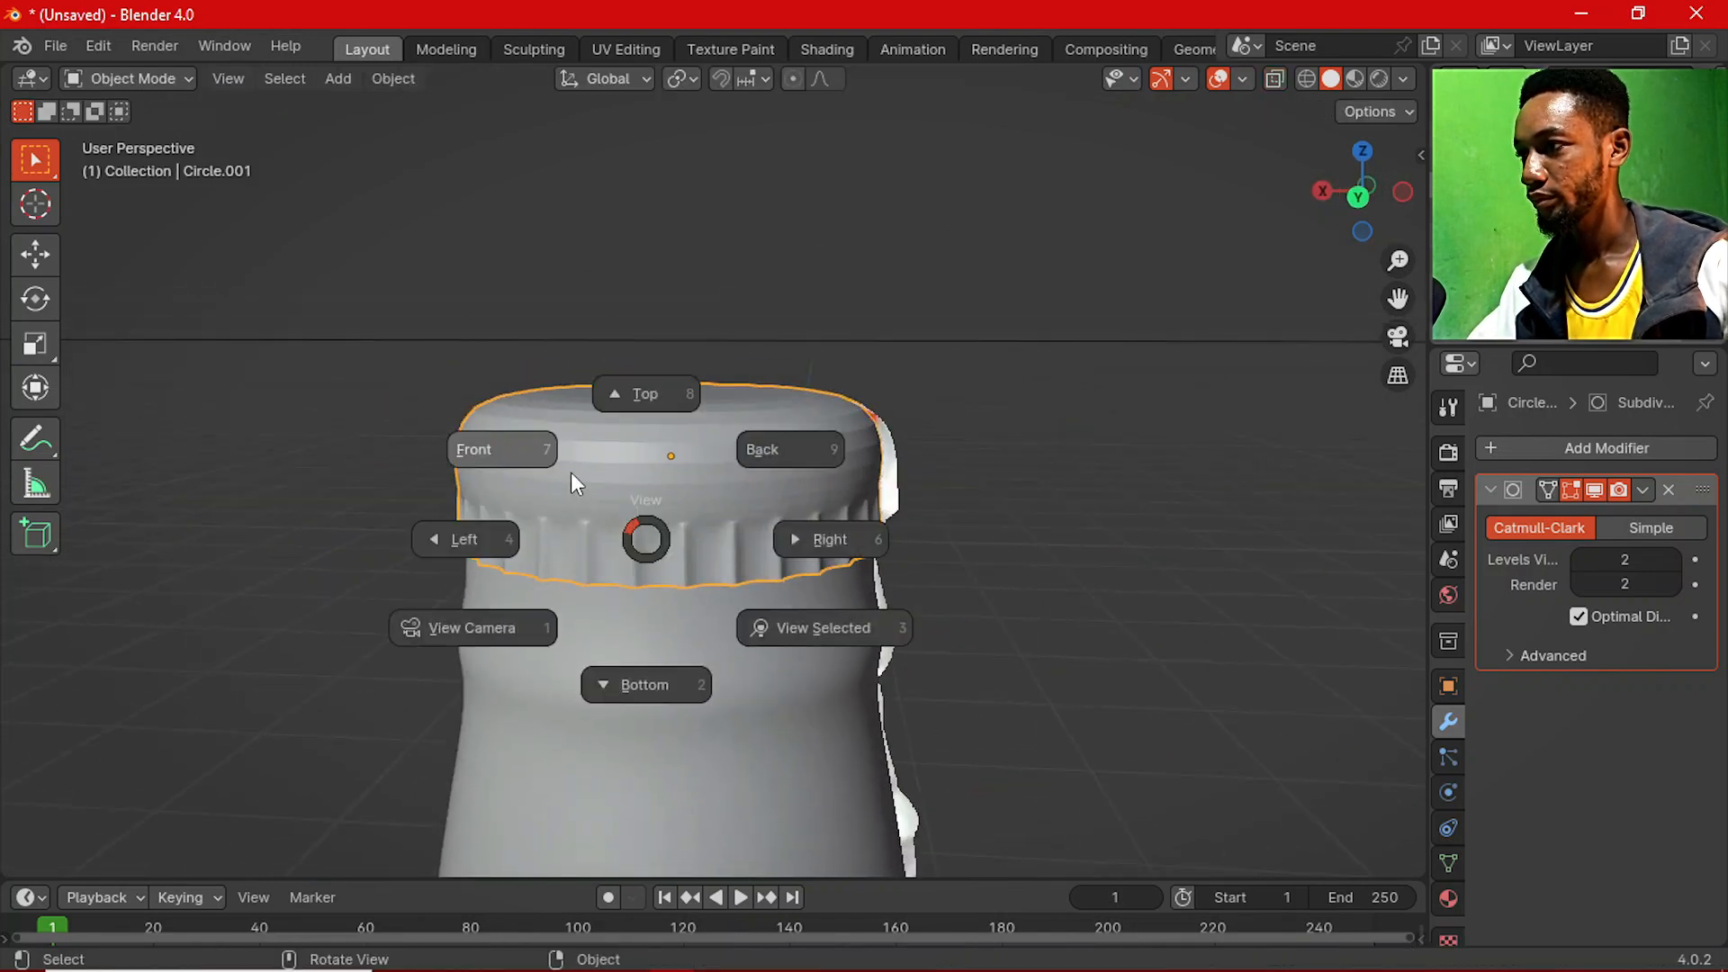
click(571, 472)
key(Tab)
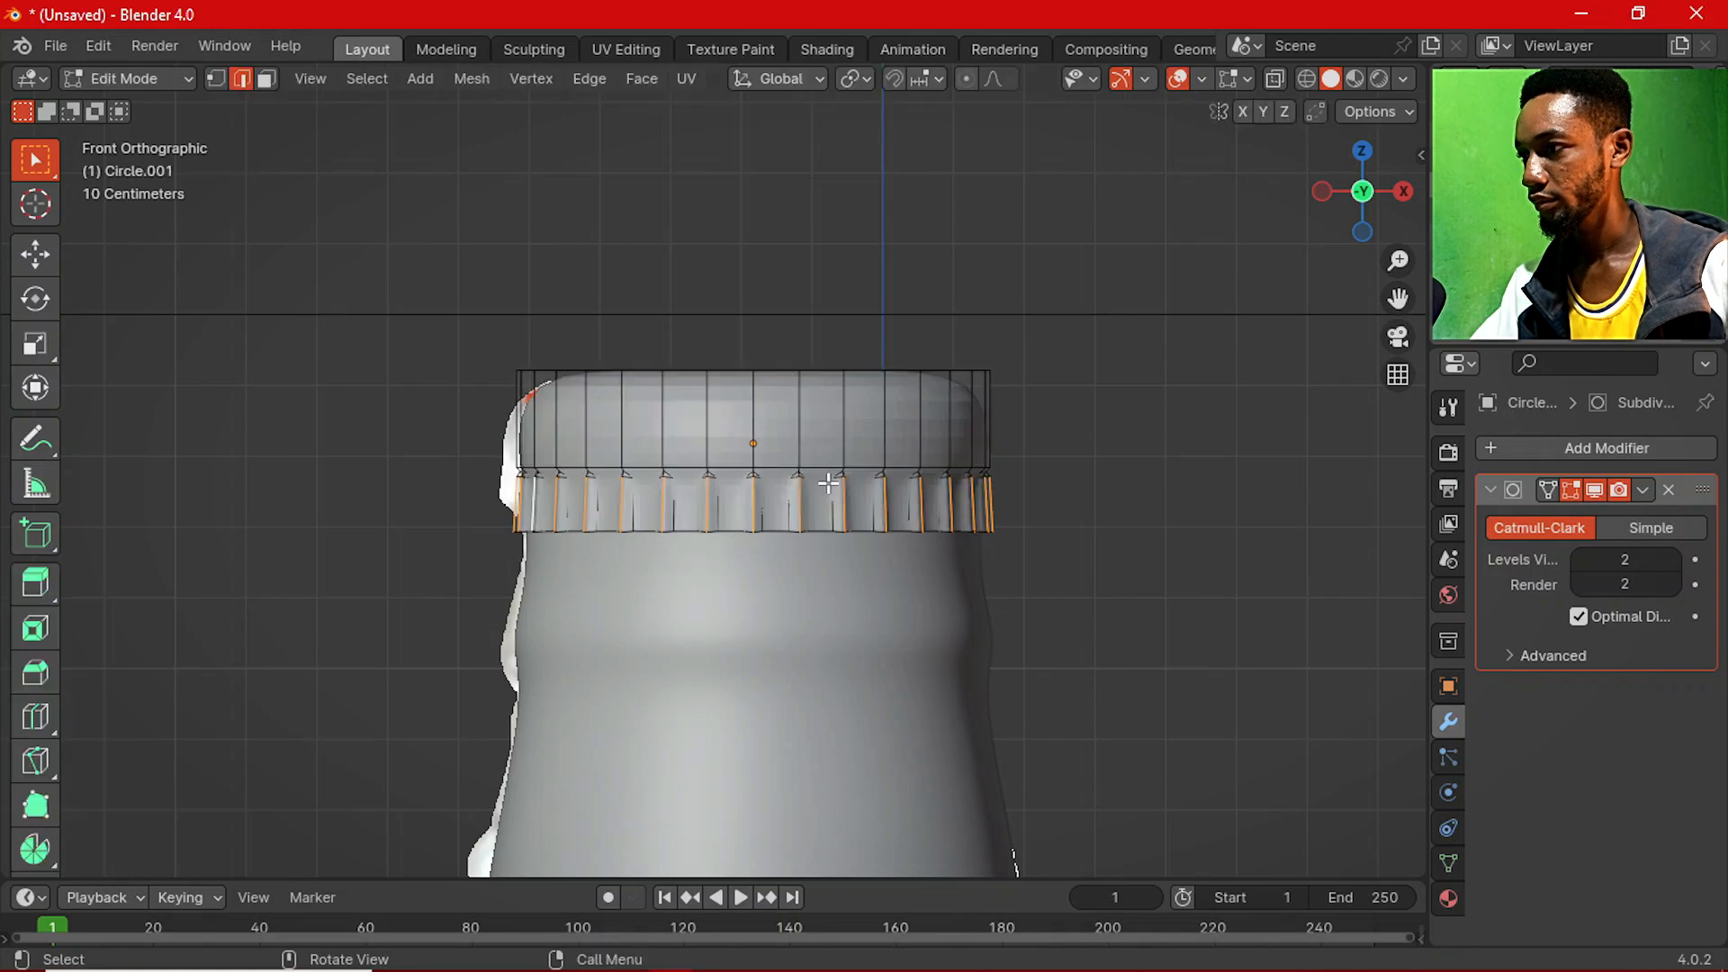
key(ctrl+r)
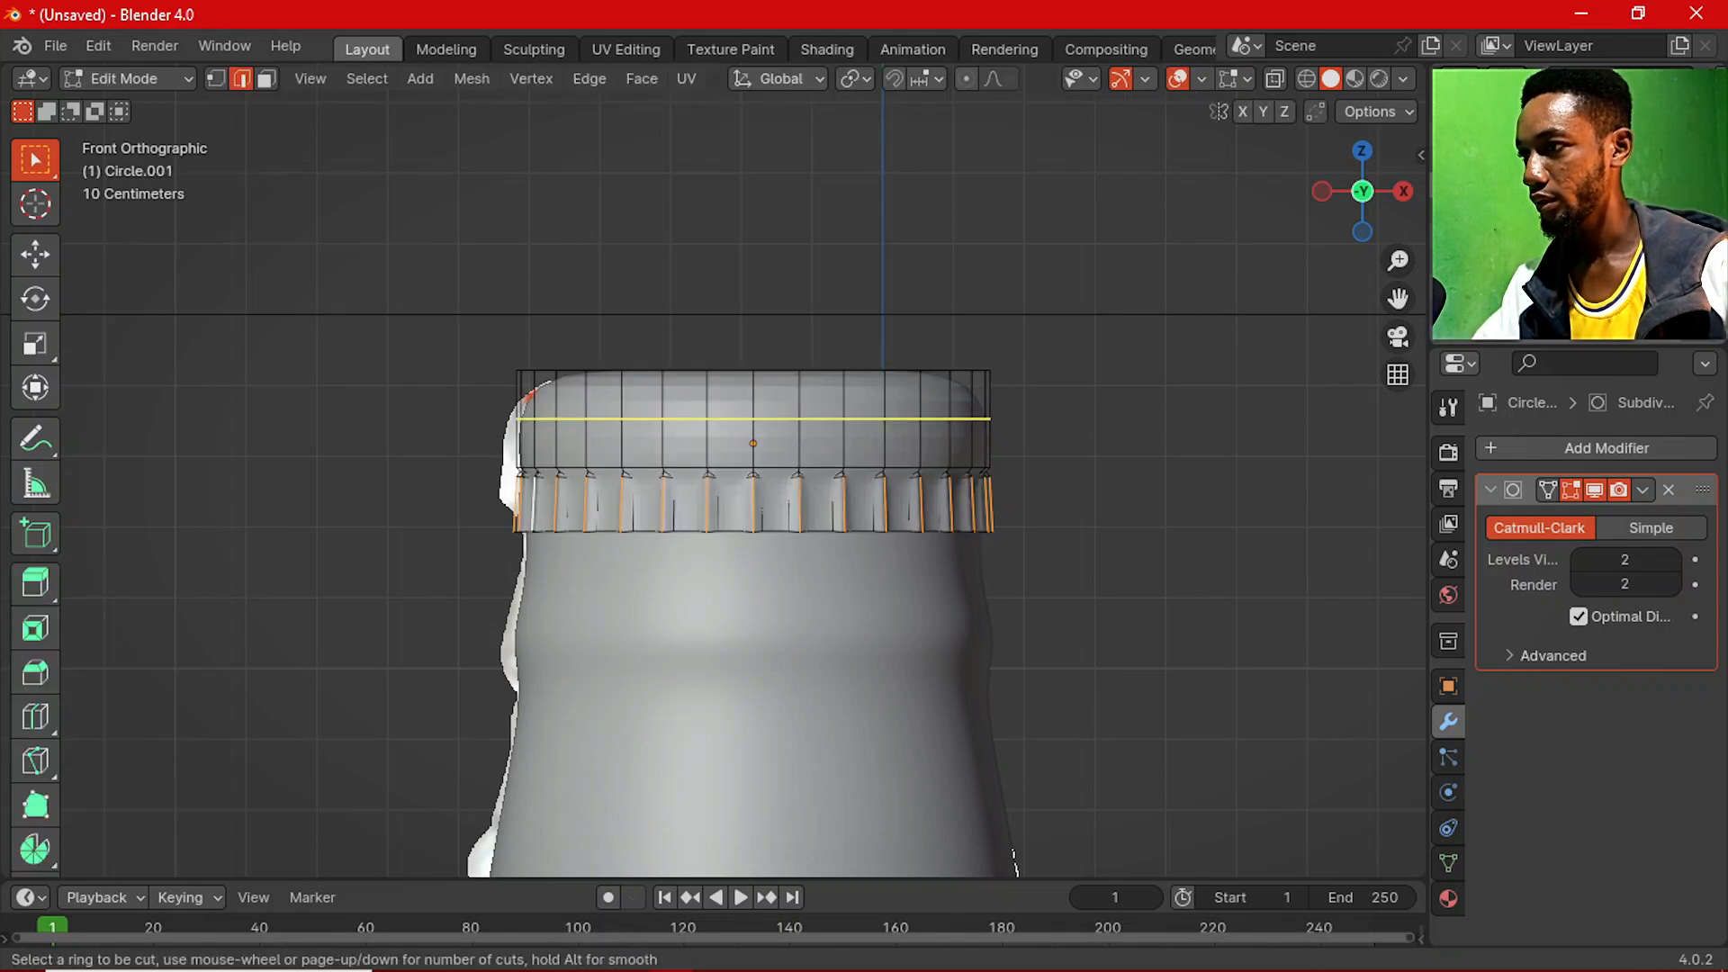
click(923, 423)
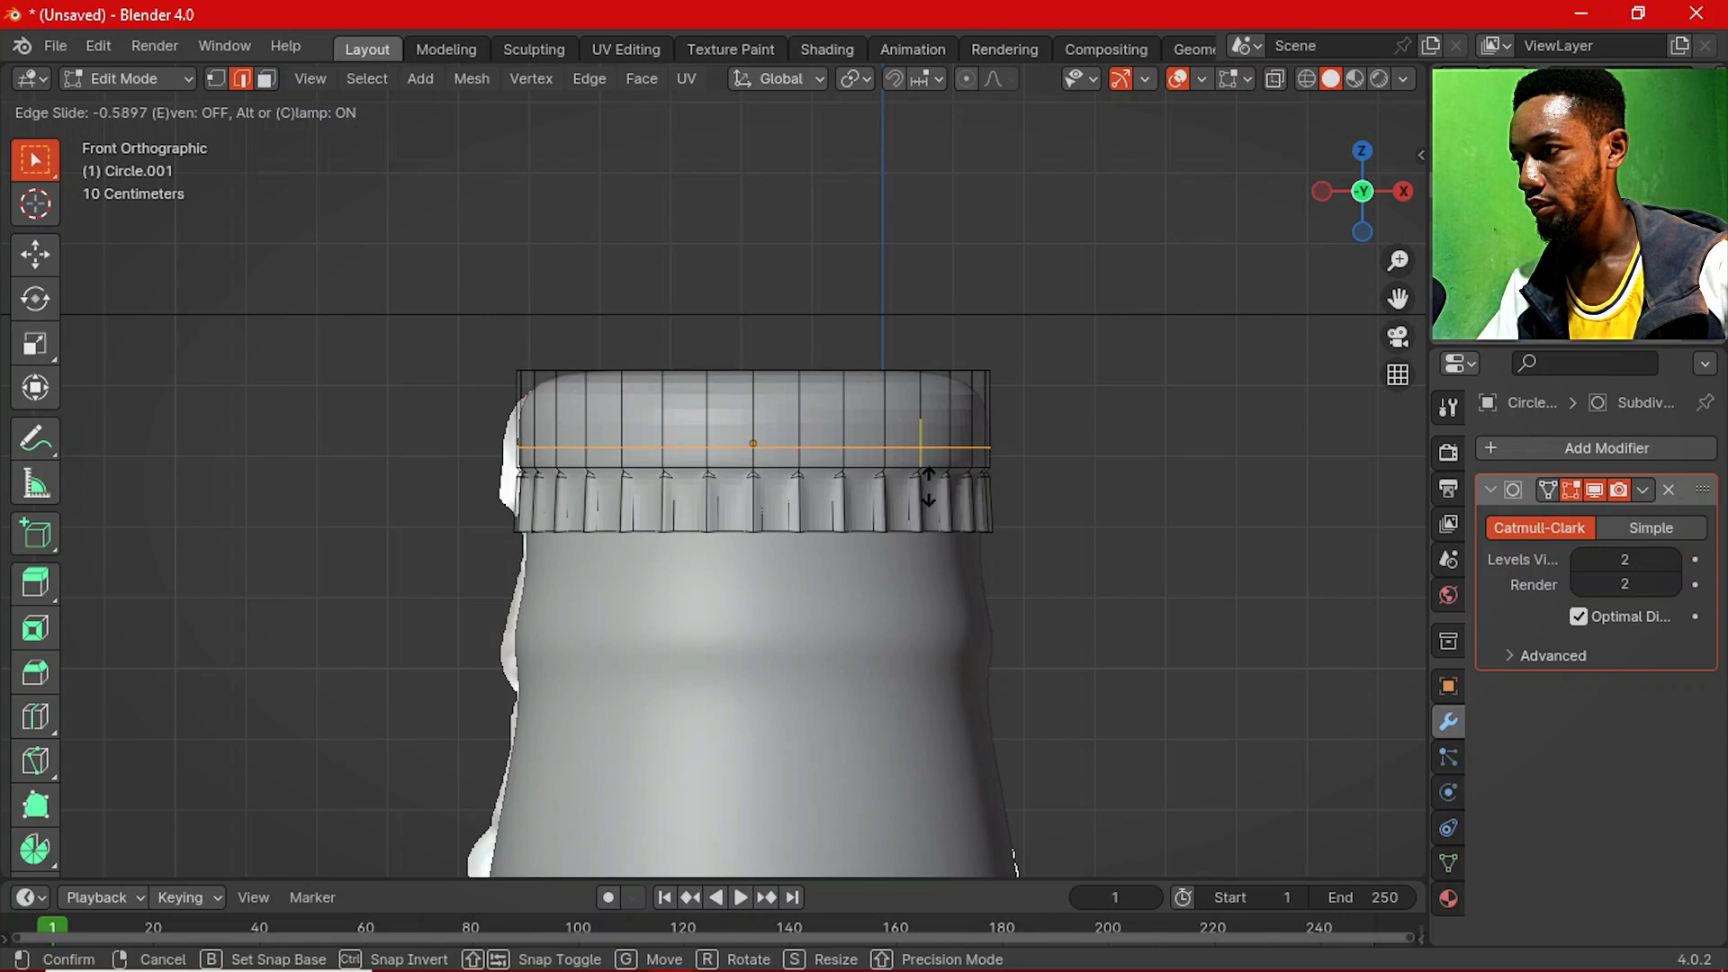
click(929, 486)
Scale the whole cap to 0.996 and set its subdivision viewport level to 3.
key(Tab)
scroll(974, 499, down, 1)
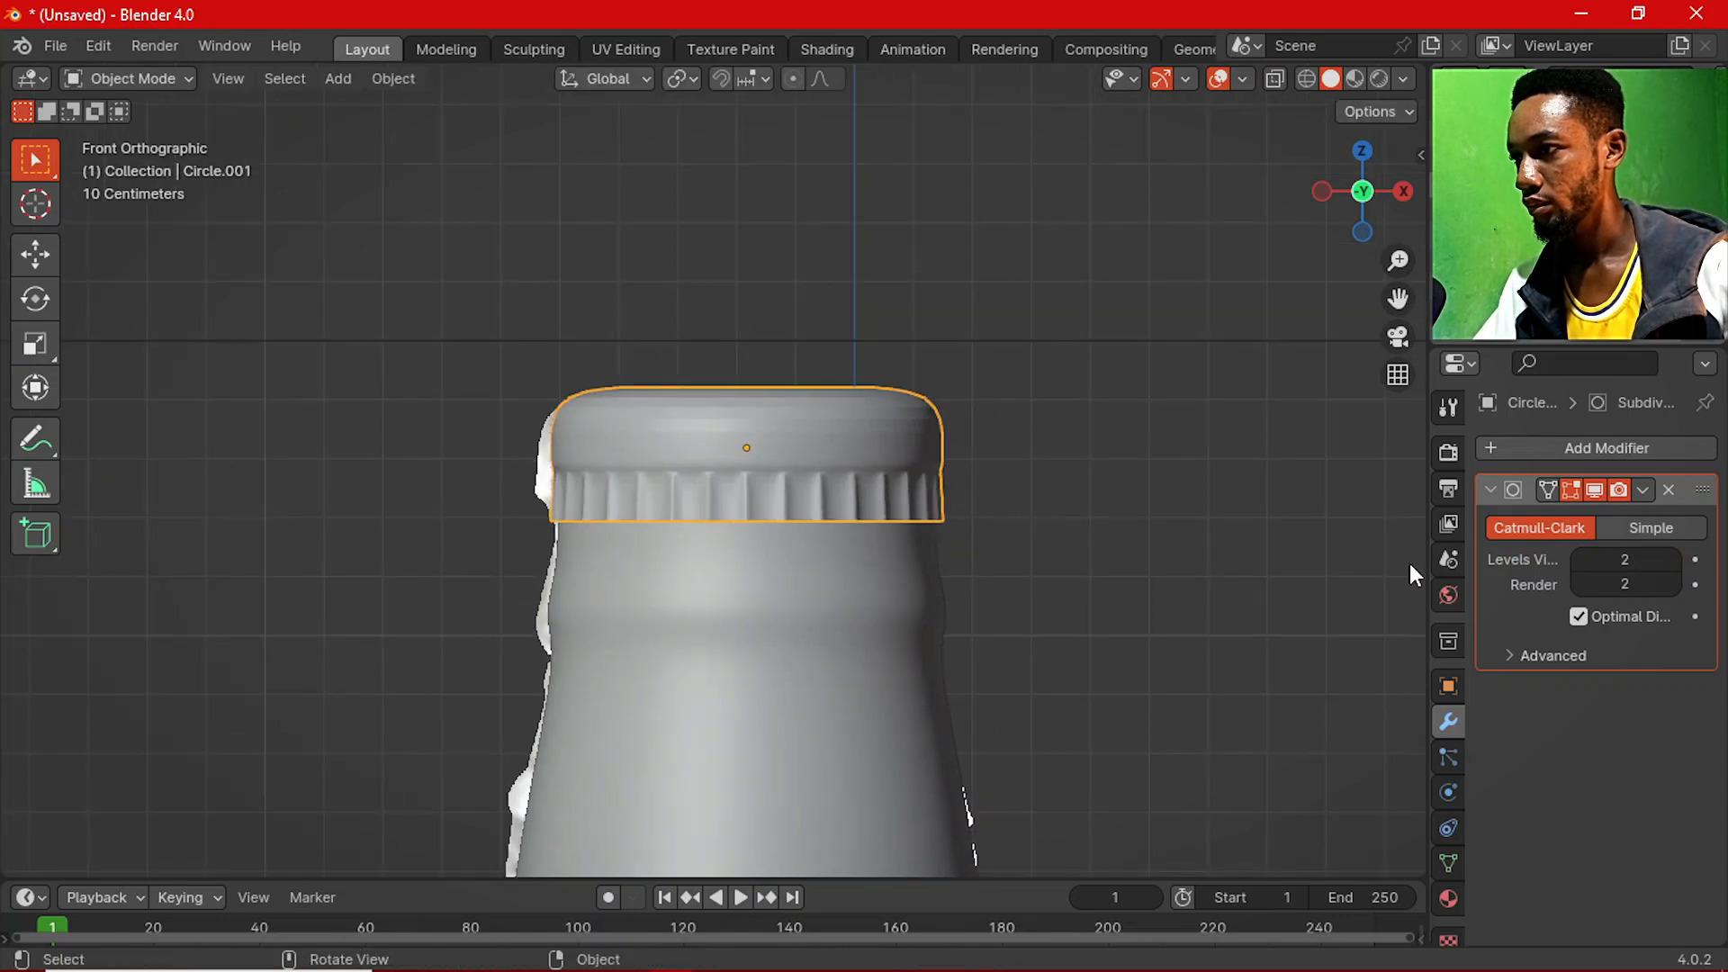
key(s)
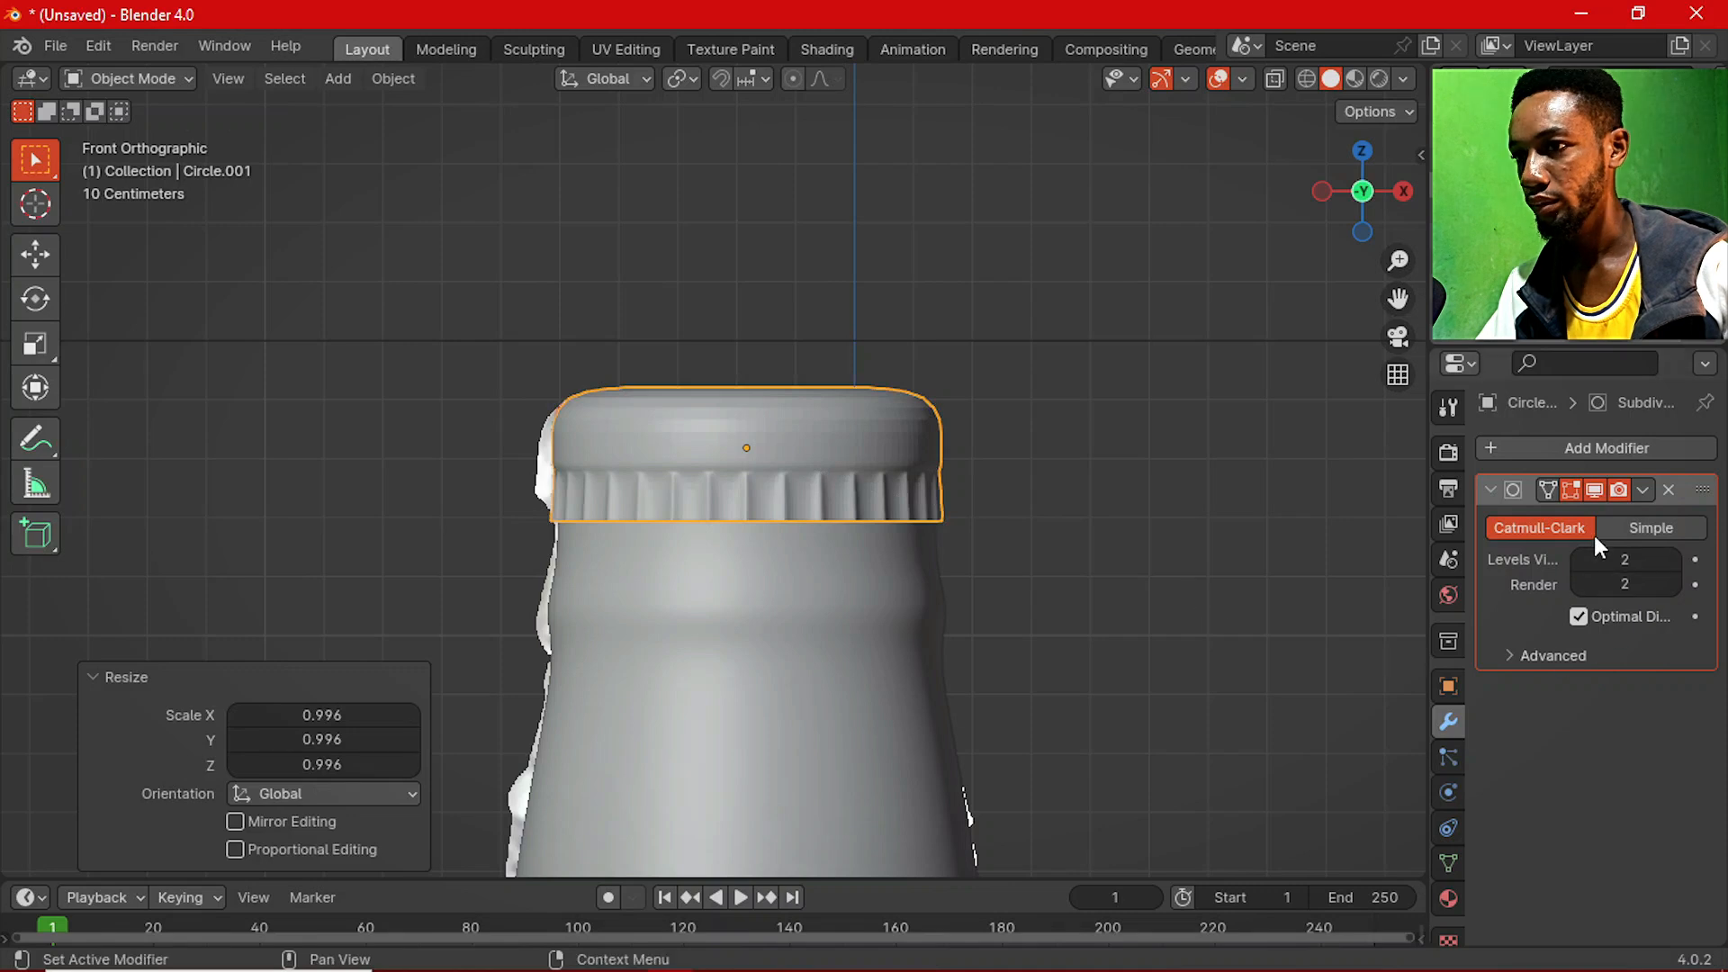
click(1675, 559)
Apply smooth shading to the bottle cap.
right_click(860, 394)
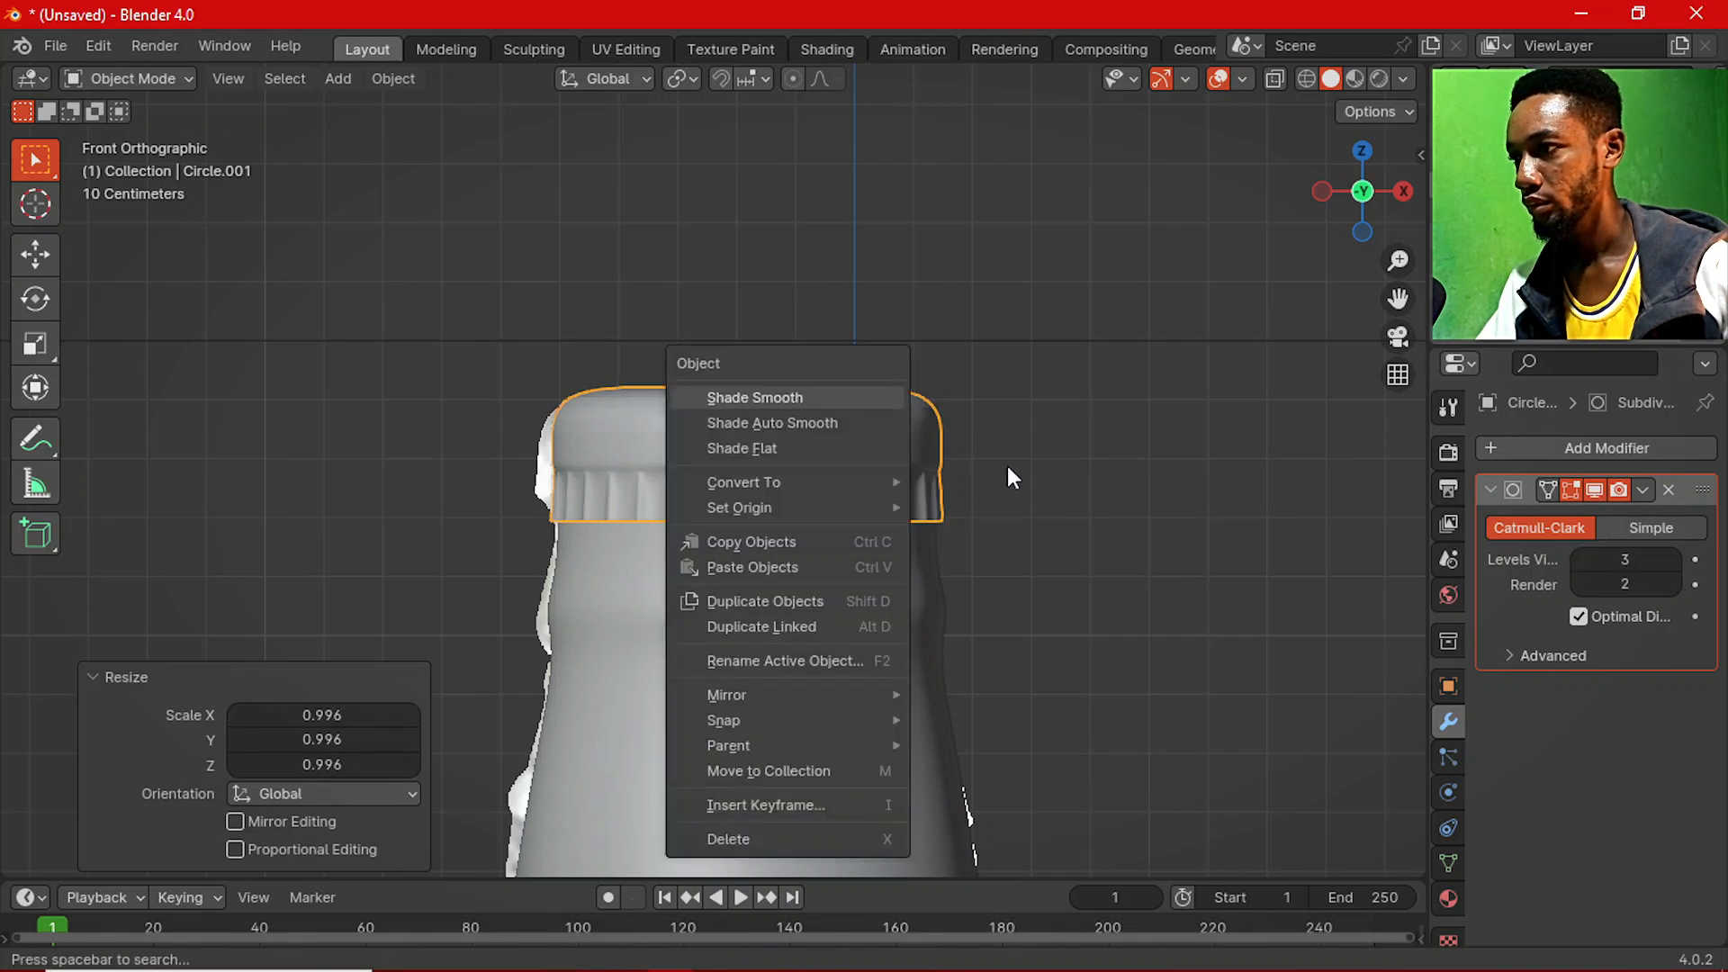
click(775, 397)
middle_drag(844, 509, 793, 548)
Dissolve the selected edge loop around the cap's upper band and return to Object Mode.
key(Tab)
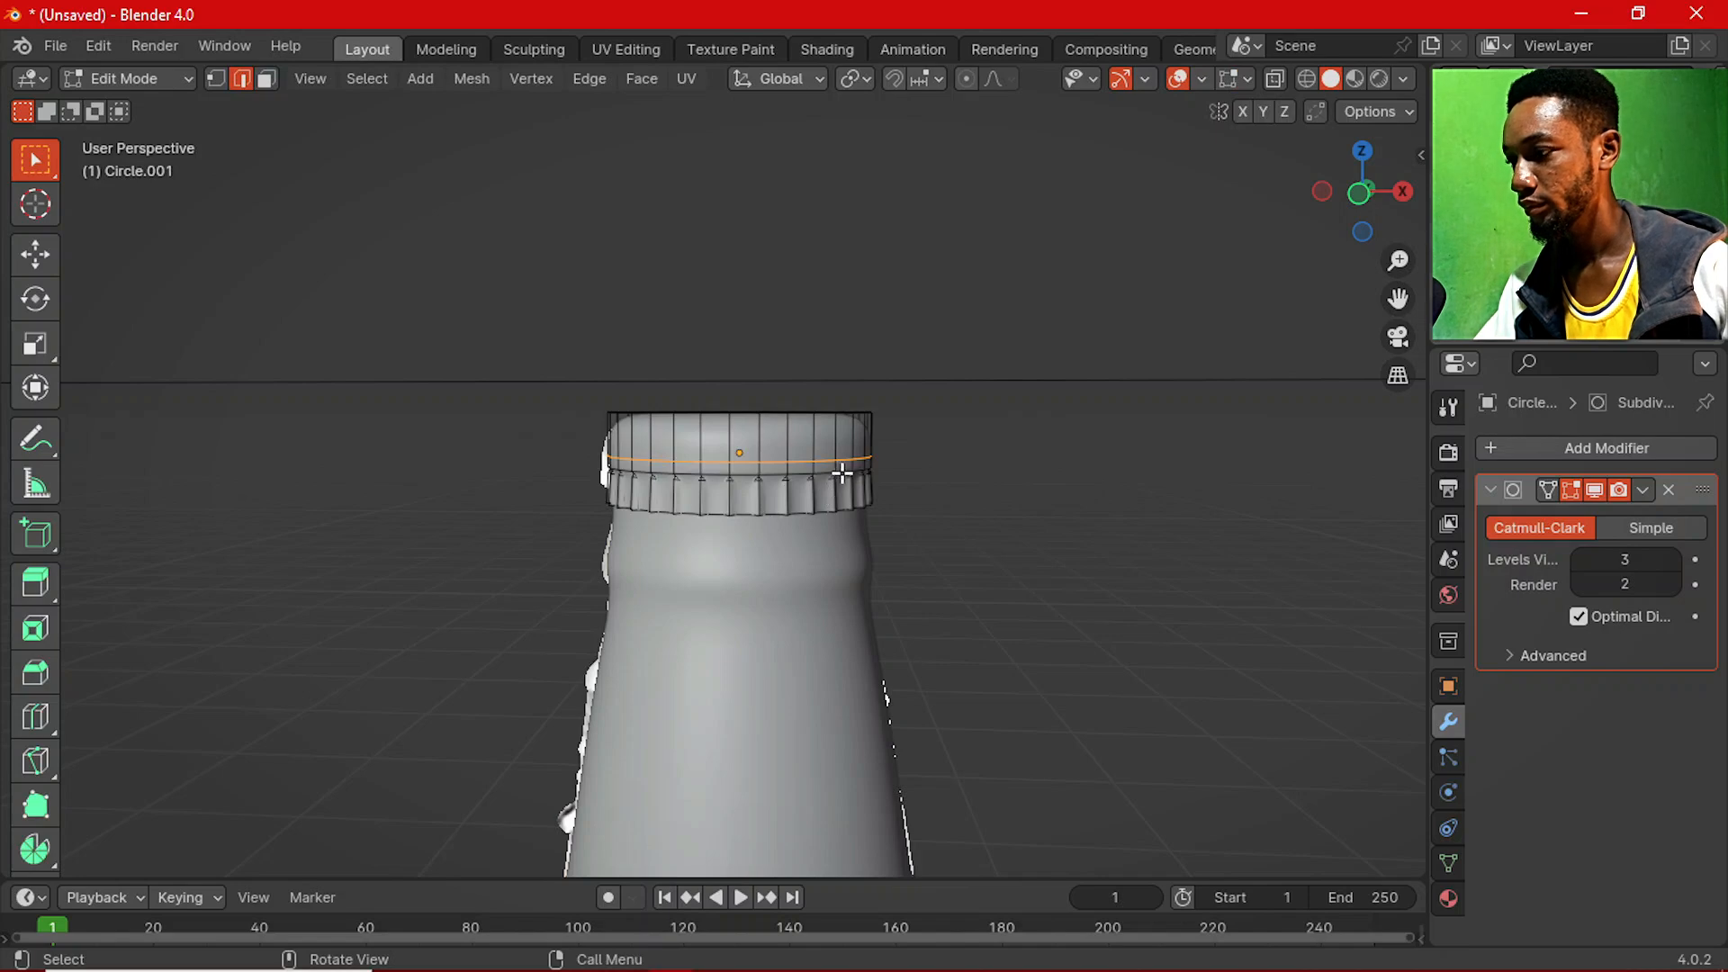
key(ctrl+x)
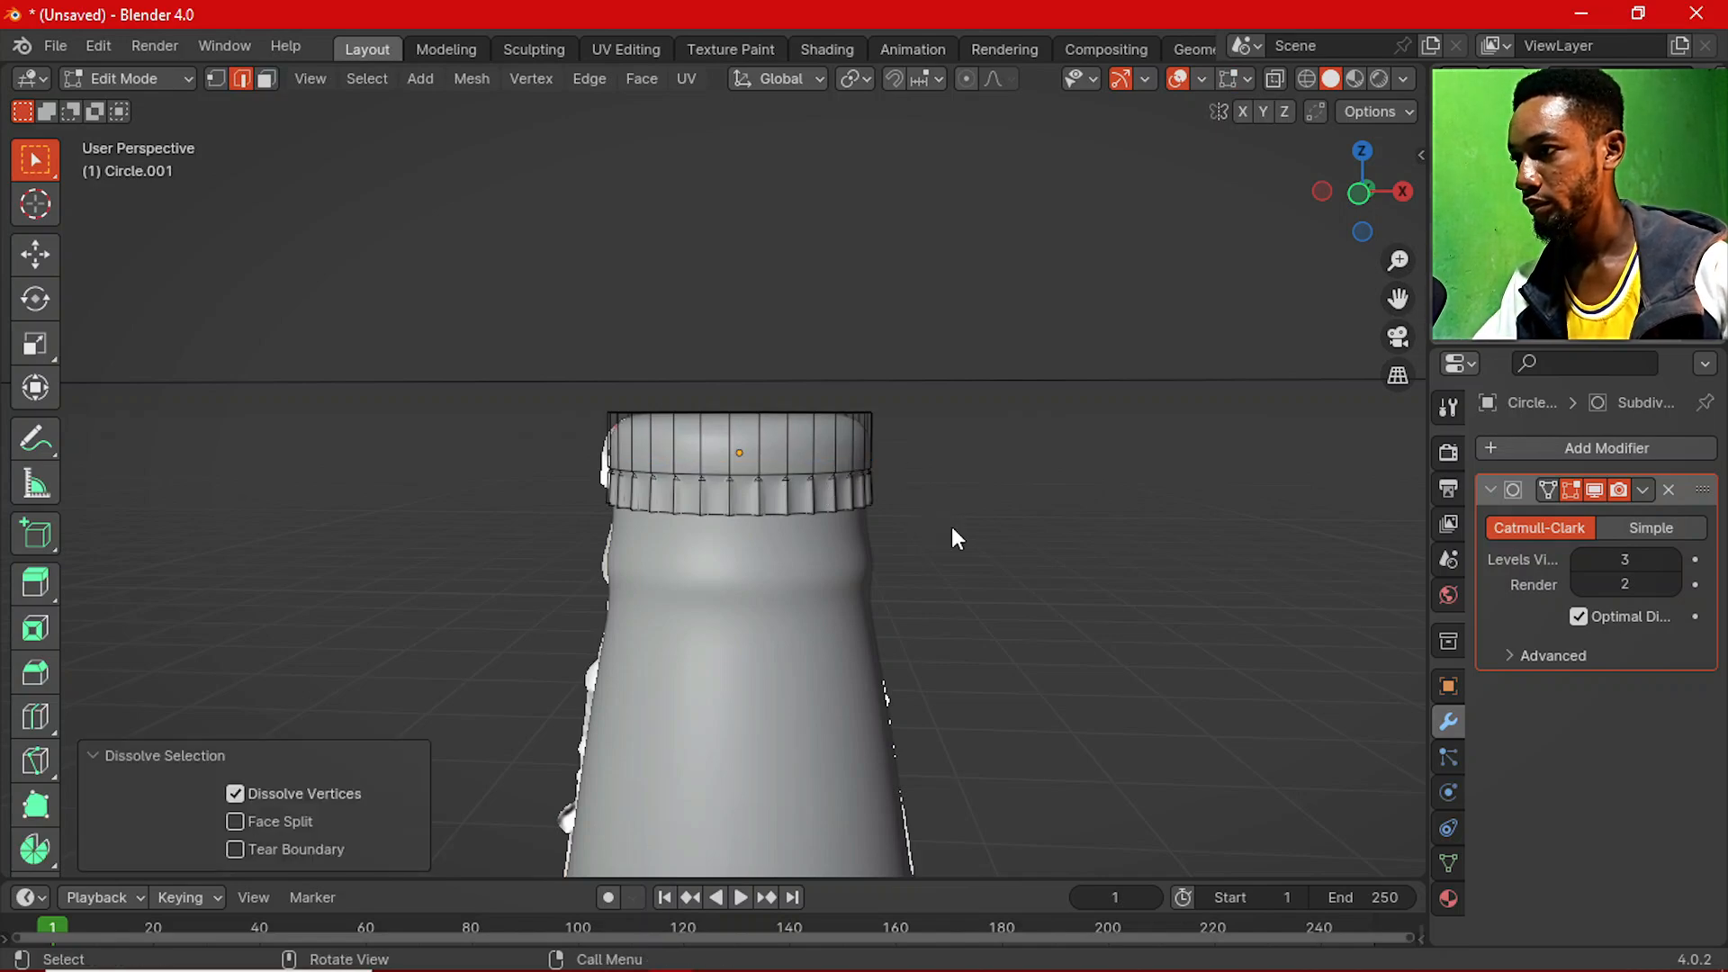
key(Tab)
middle_drag(996, 493, 704, 385)
scroll(650, 578, down, 3)
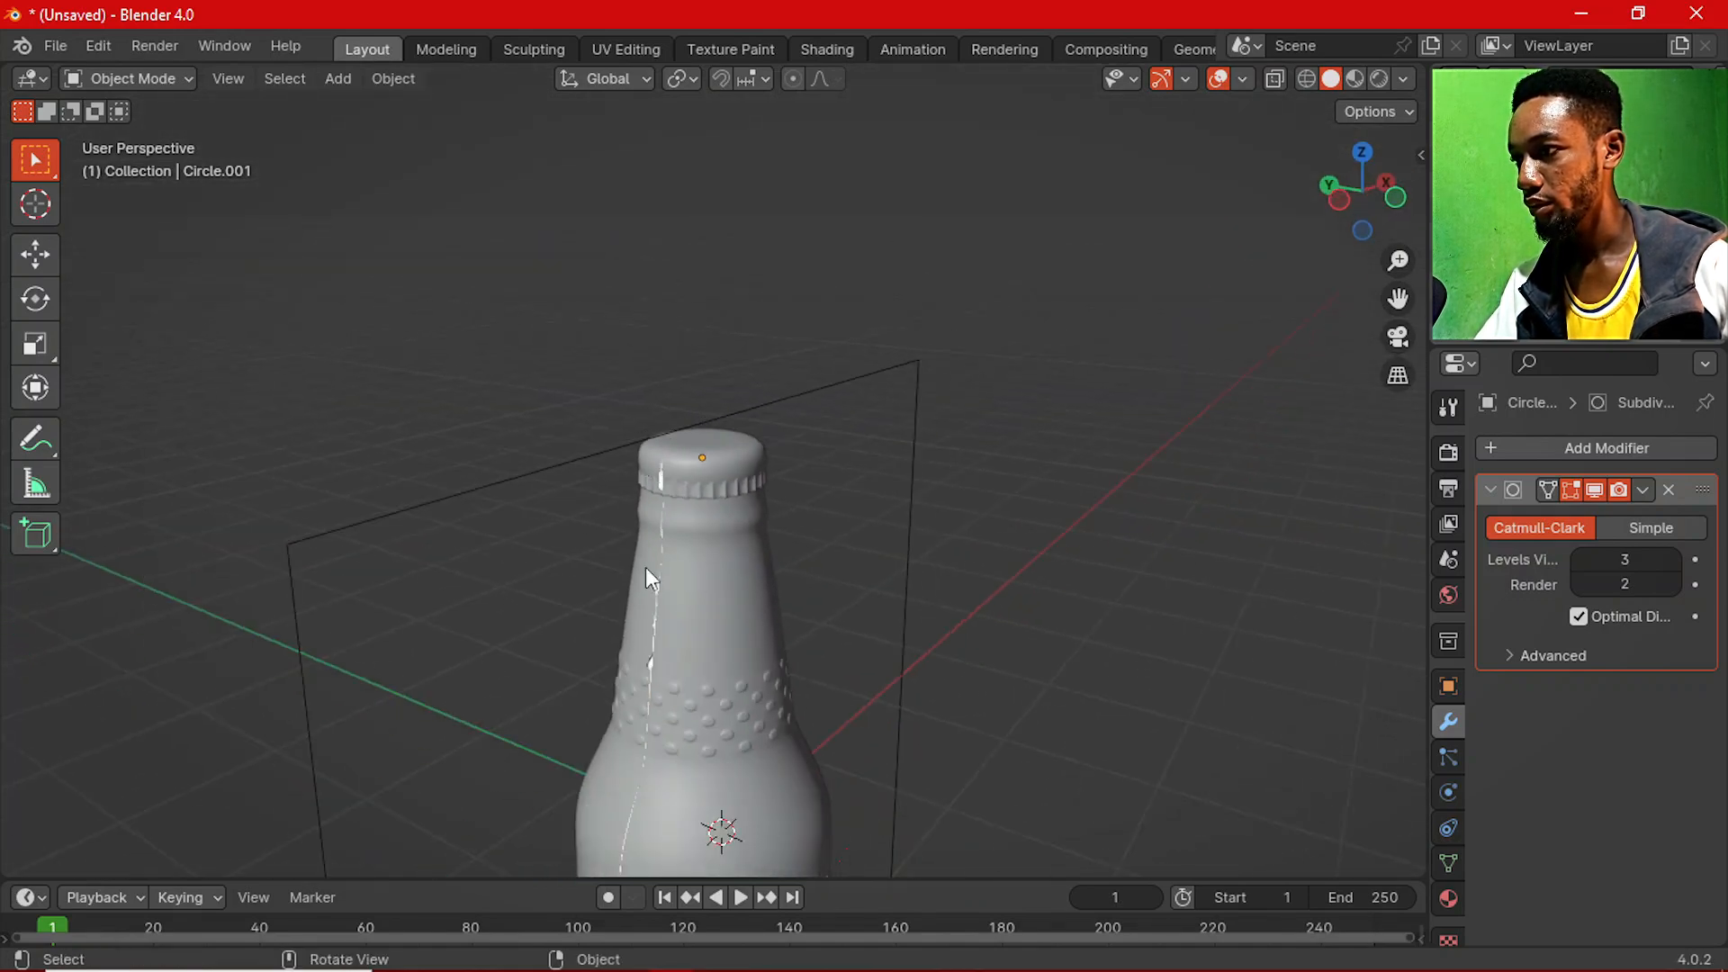
Select the reference image and move it about 8.32 m along the positive Y axis, away from the bottle.
click(646, 671)
click(648, 672)
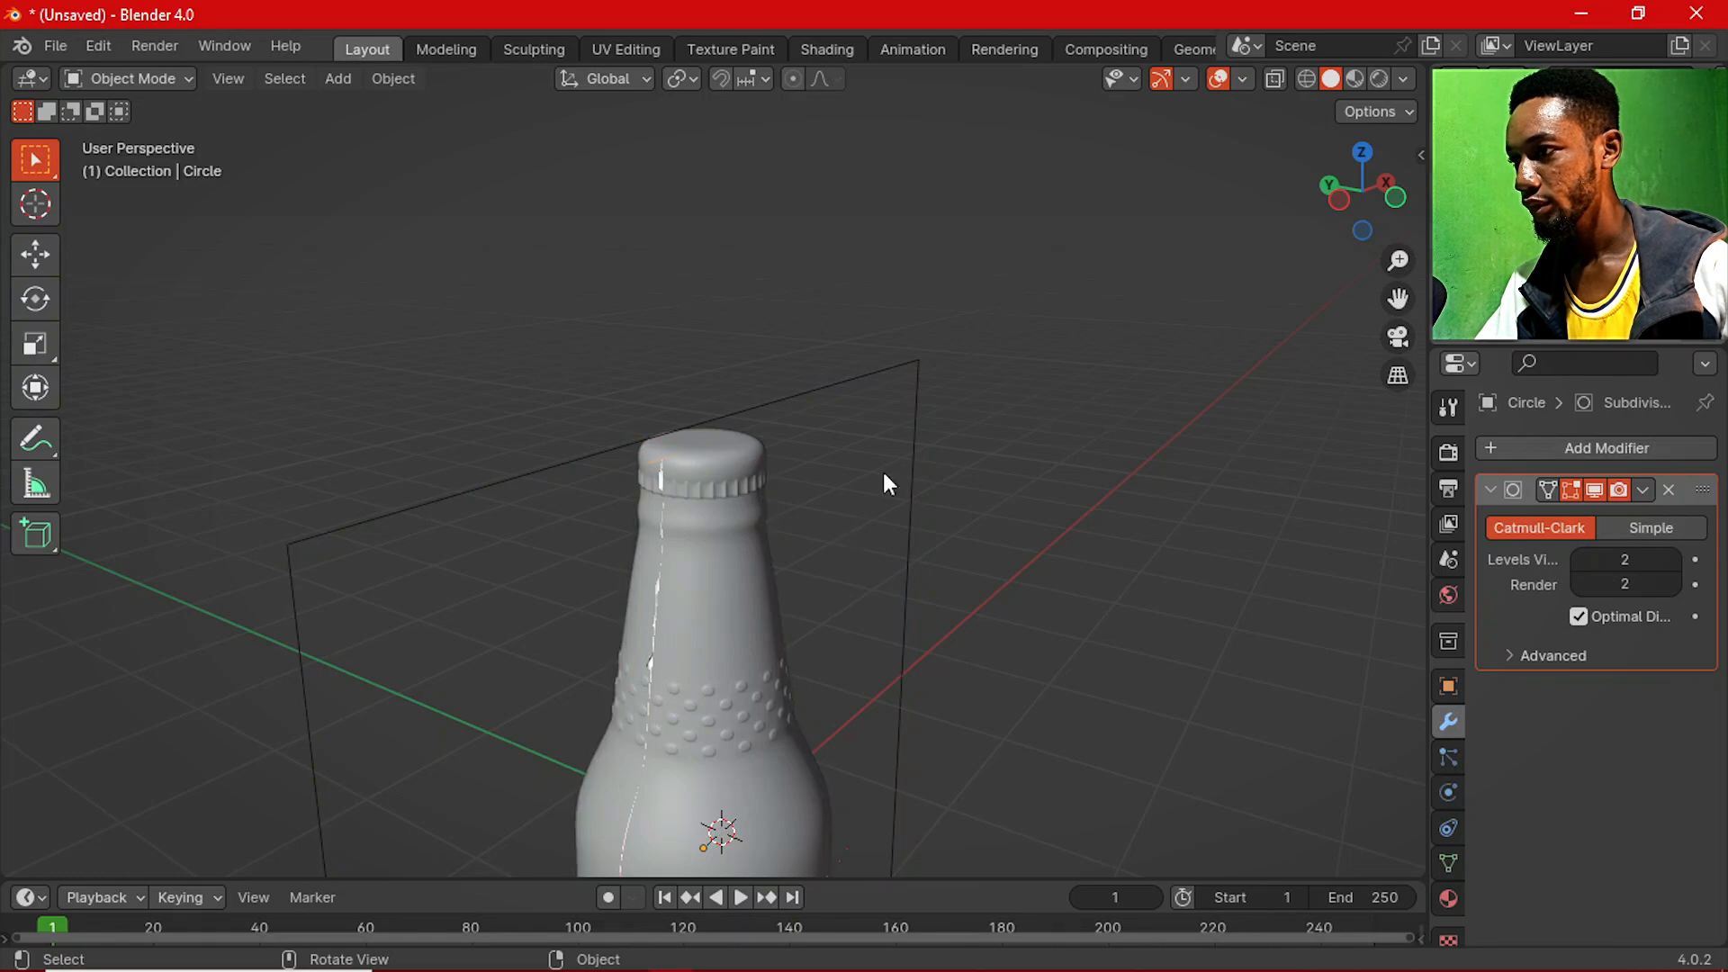
click(895, 378)
middle_drag(895, 378, 737, 484)
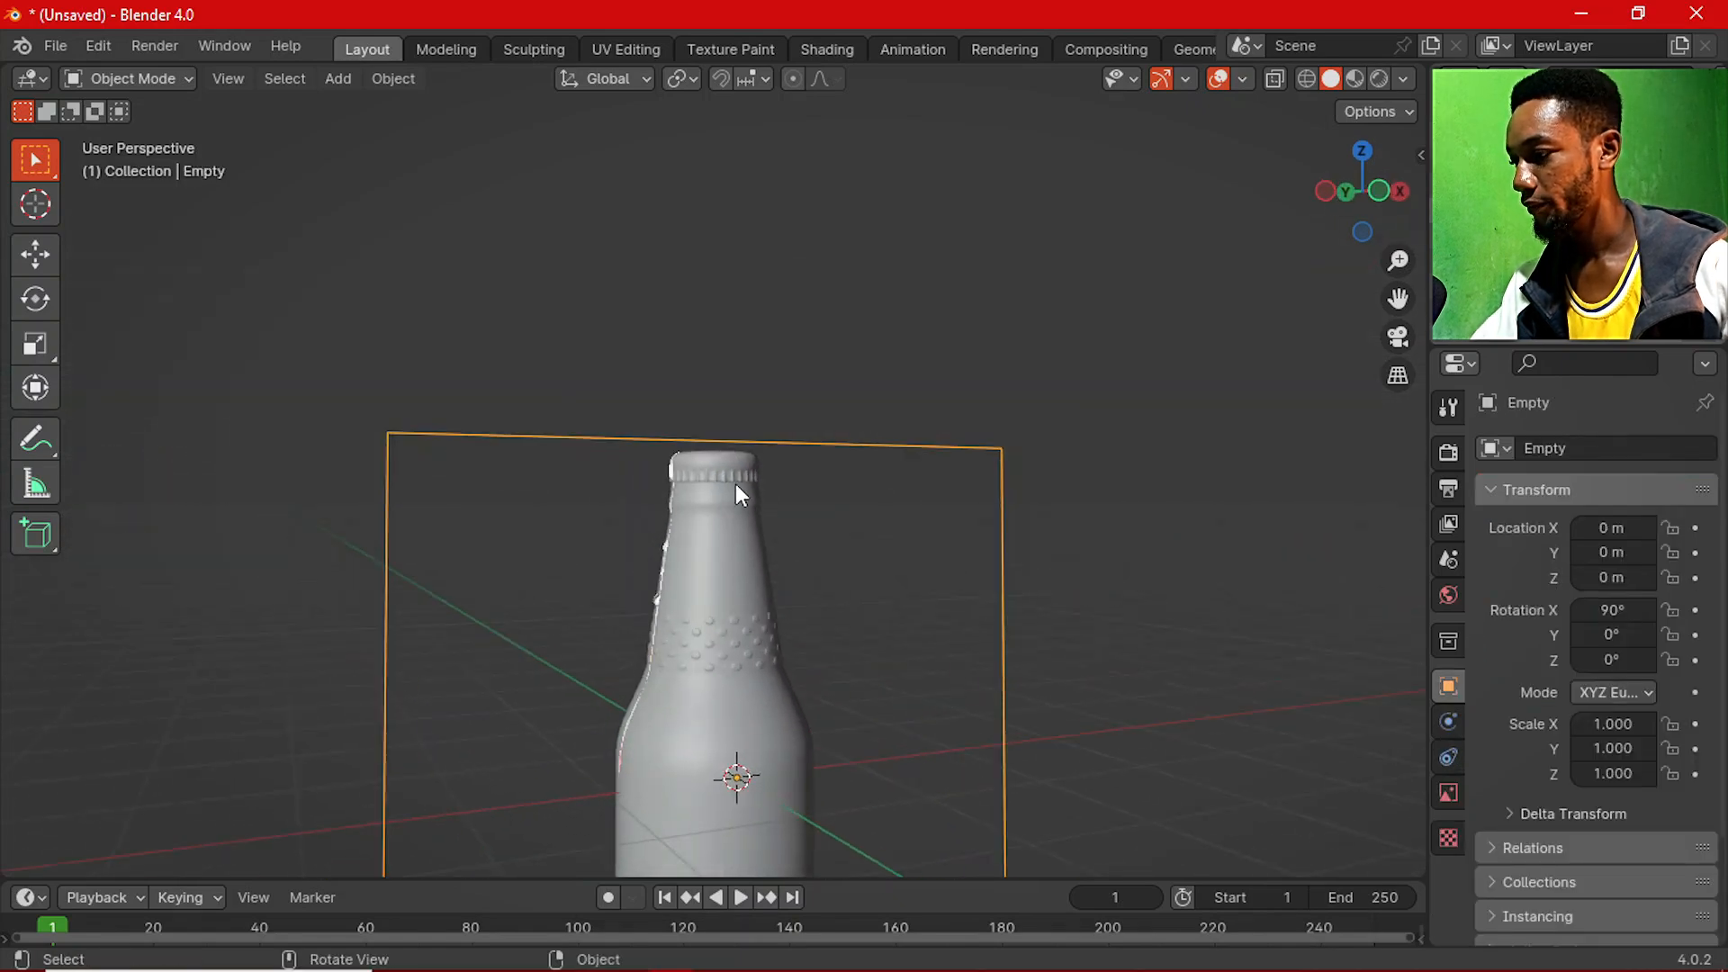
key(grave)
click(592, 408)
middle_drag(762, 601, 720, 711)
scroll(721, 711, down, 4)
key(g)
key(x)
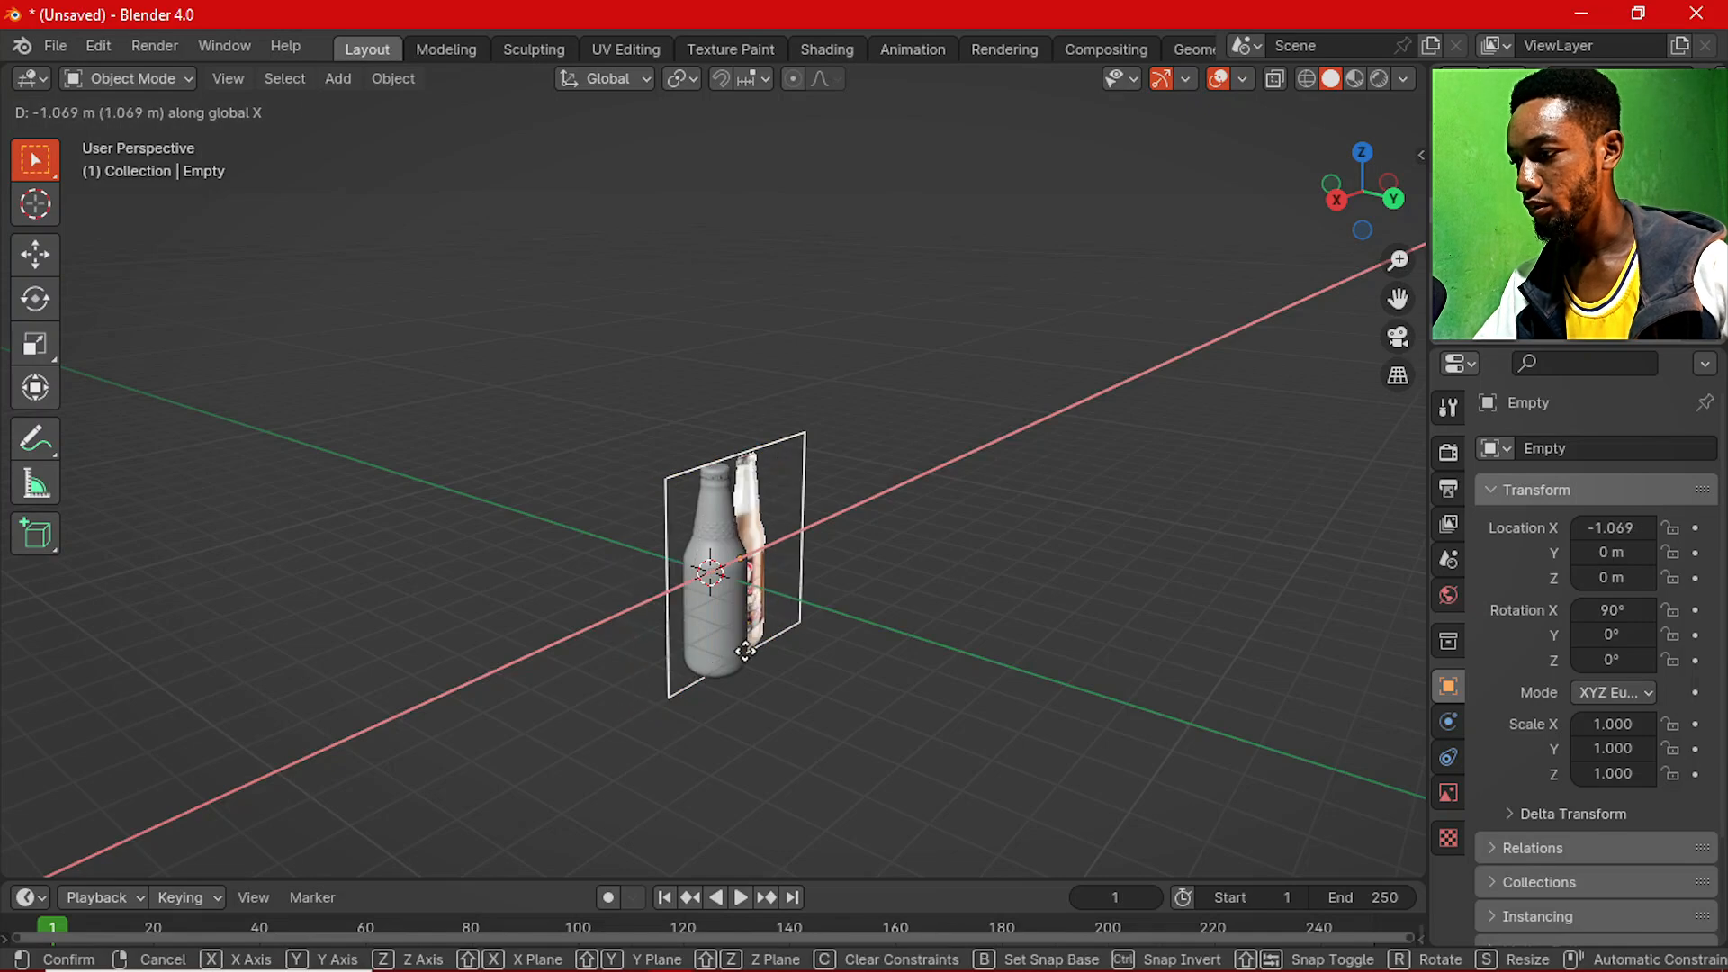
key(z)
key(y)
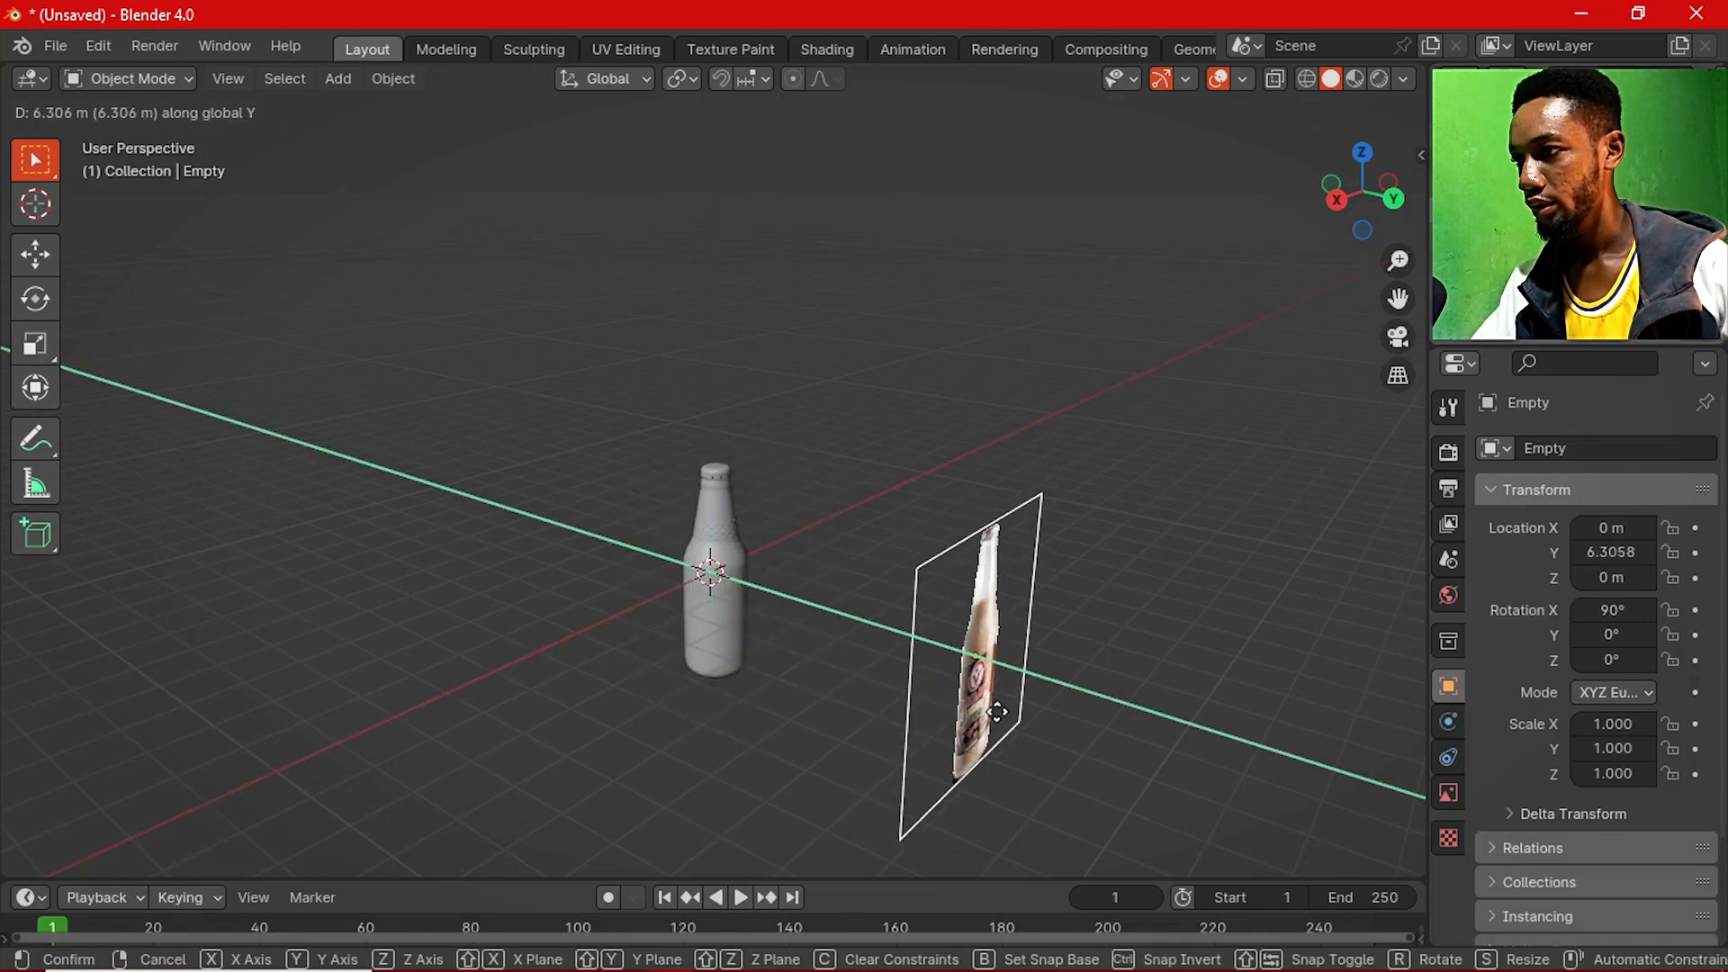
click(1101, 720)
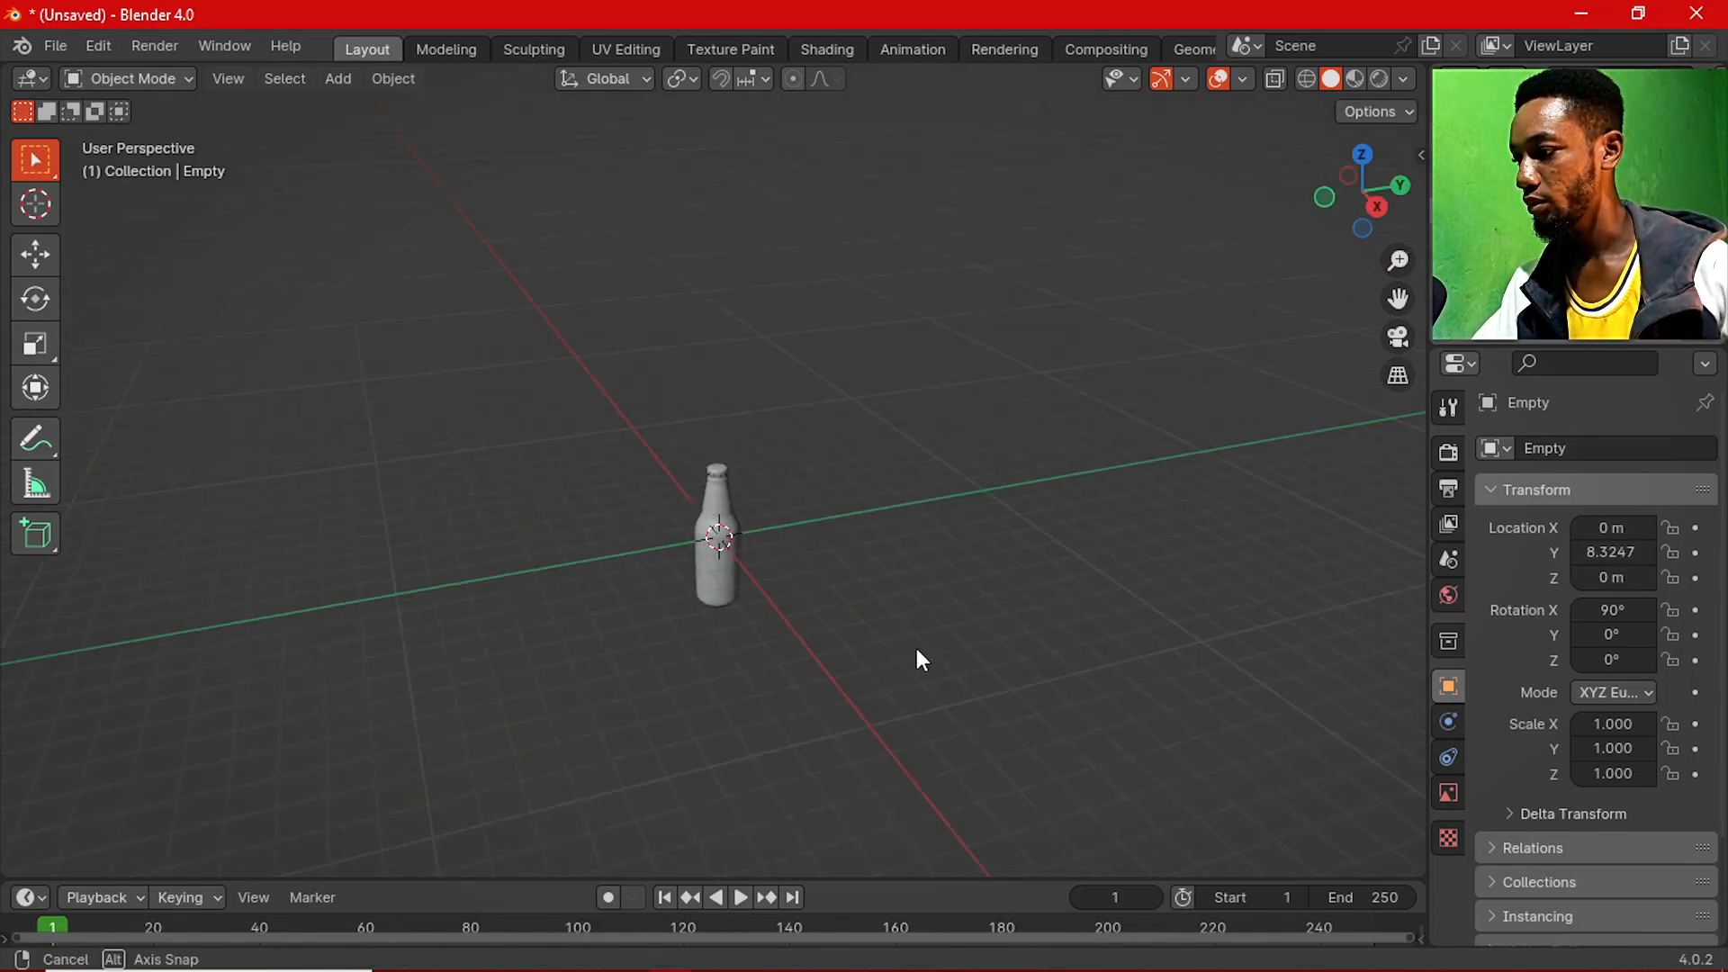